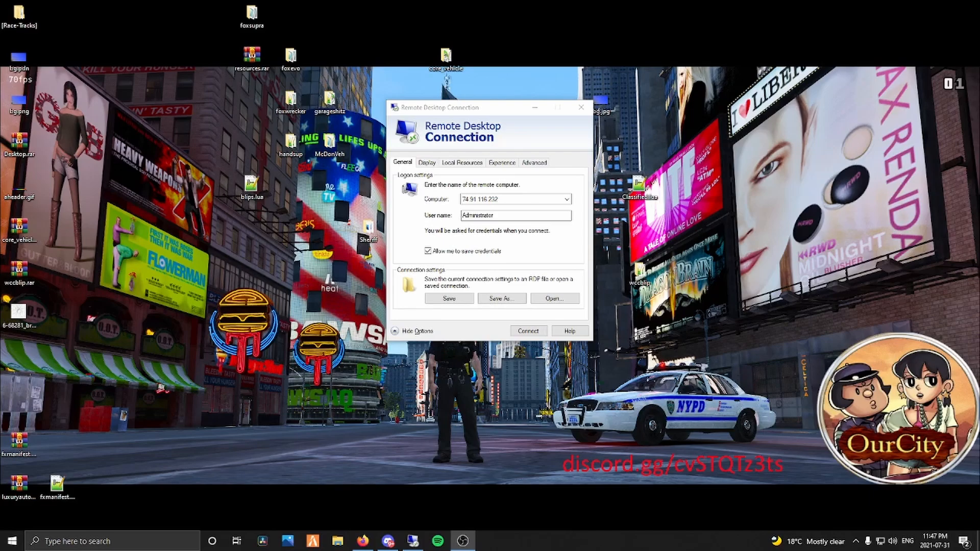
# Start connecting to the remote server and choose to sign in with a different account.
pyautogui.click(503, 200)
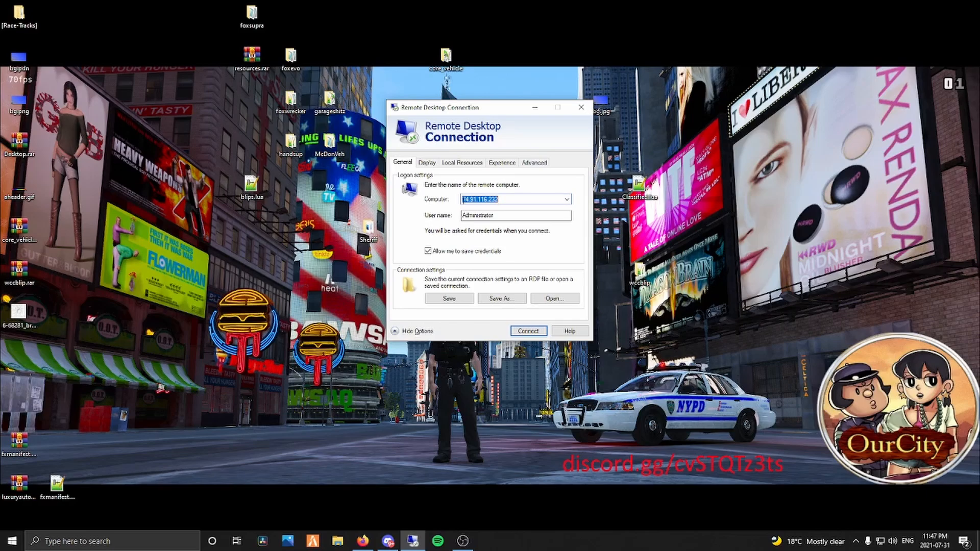
pyautogui.moveTo(495, 215); pyautogui.dragTo(459, 219)
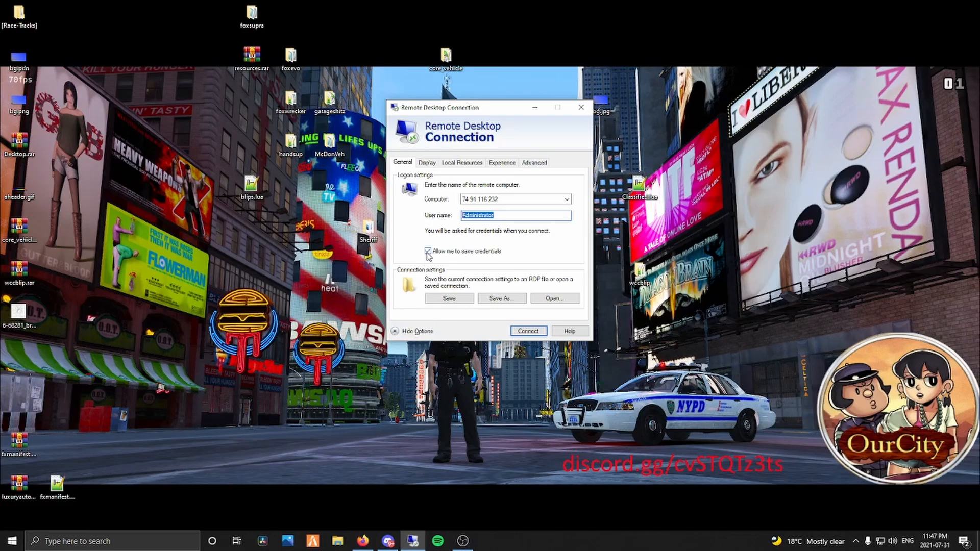
pyautogui.click(529, 332)
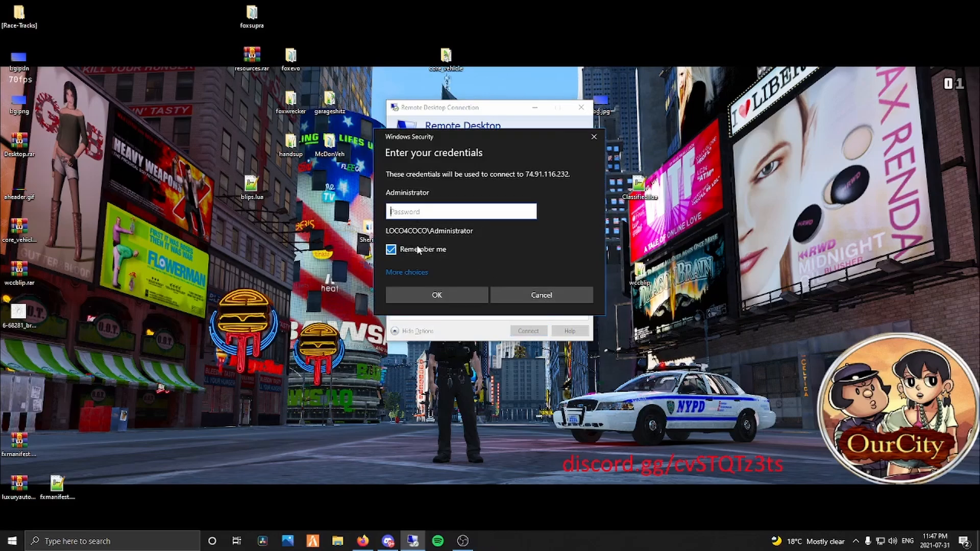
pyautogui.click(408, 276)
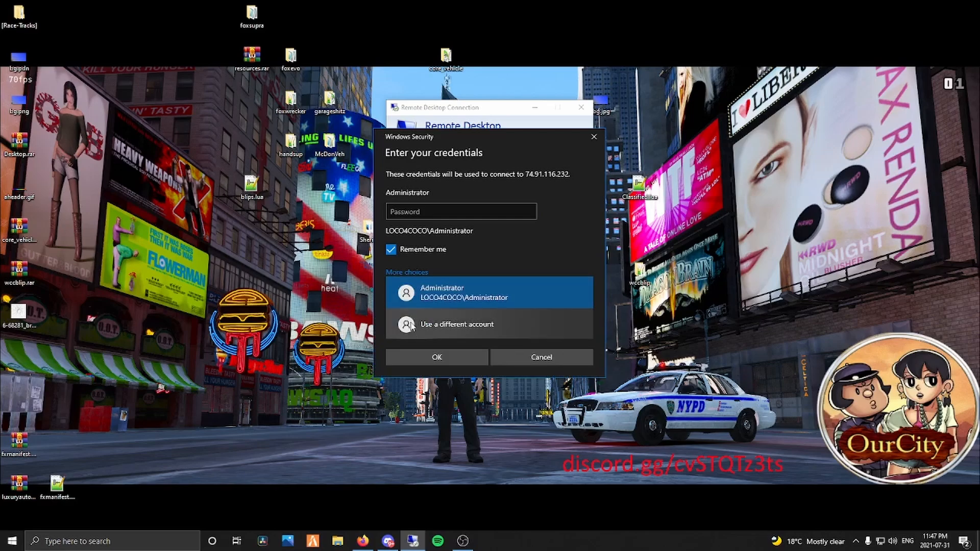
pyautogui.click(422, 329)
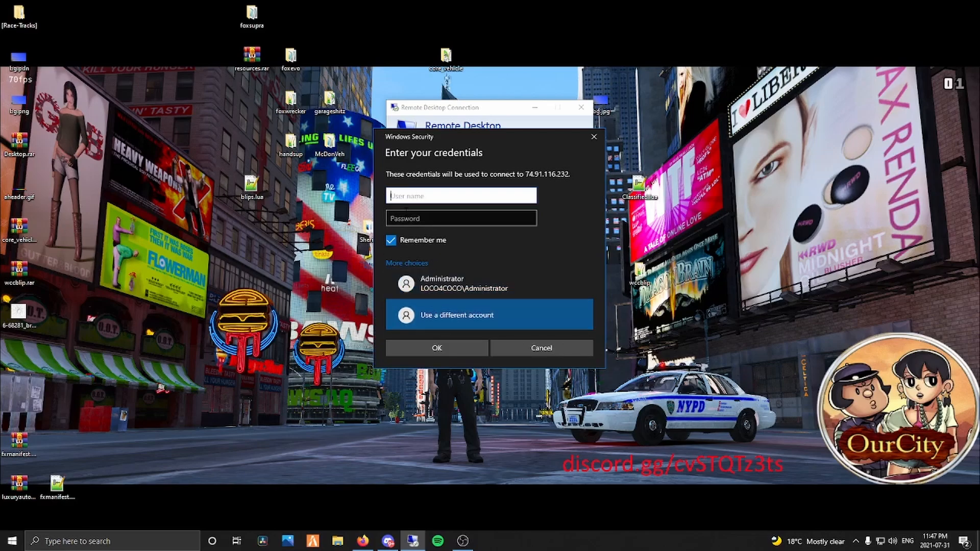
# Sign in as Administrator, pasting the account password.
pyautogui.write('Administrator')
pyautogui.click(405, 213)
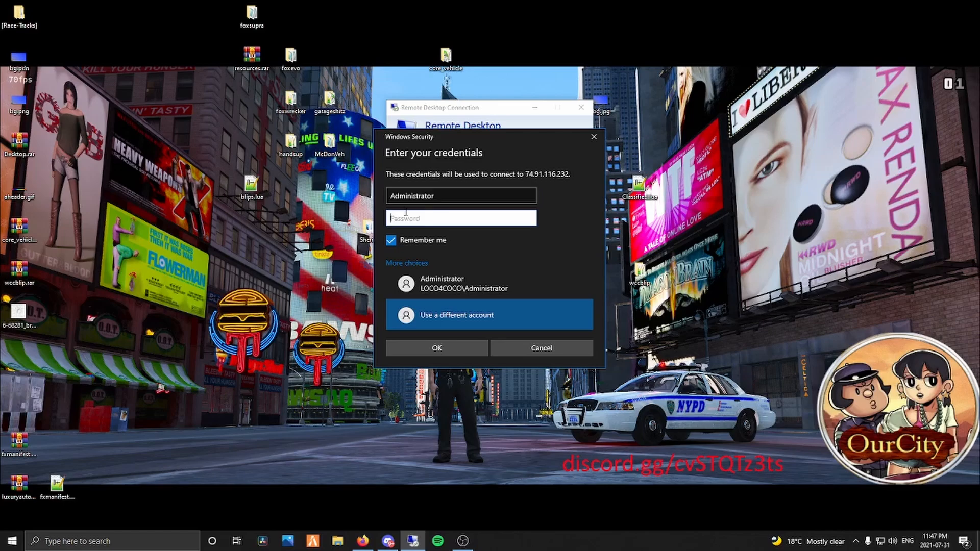
pyautogui.hotkey('ctrl', 'v')
pyautogui.click(437, 349)
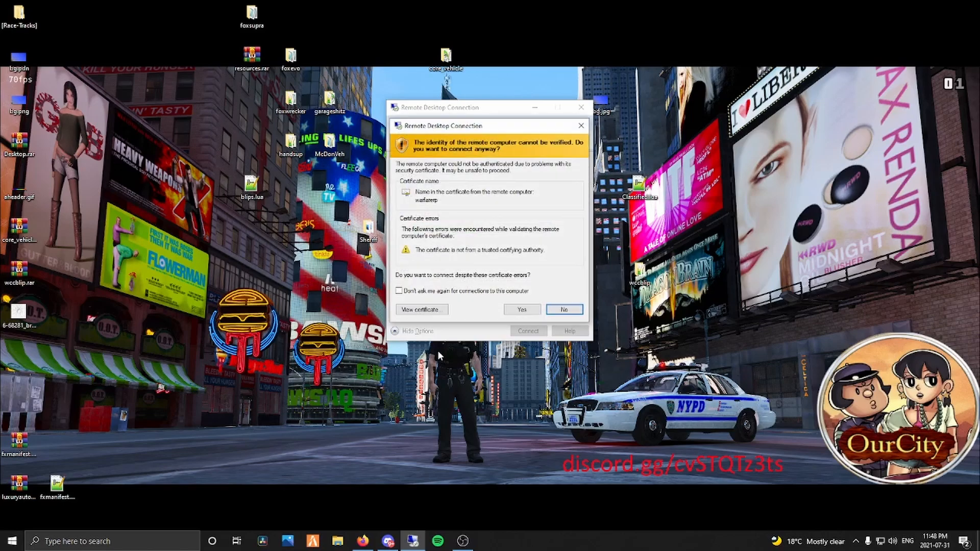
# Accept the server's certificate warning and stop it from asking again.
pyautogui.moveTo(434, 127)
pyautogui.mouseDown()
pyautogui.moveTo(209, 149)
pyautogui.moveTo(427, 135)
pyautogui.mouseUp()
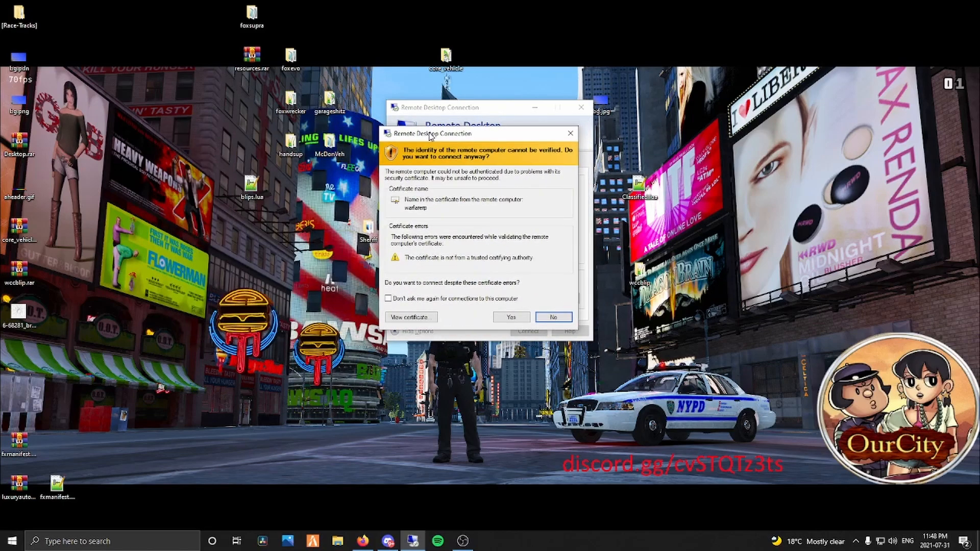
pyautogui.click(388, 300)
pyautogui.click(511, 318)
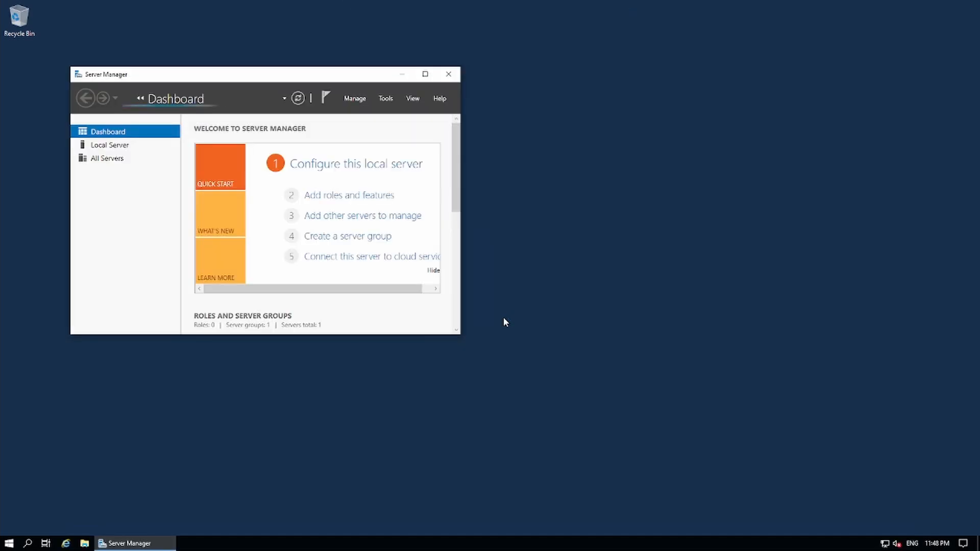
# Close Server Manager and launch Internet Explorer from the taskbar.
pyautogui.click(448, 75)
pyautogui.rightClick(428, 282)
pyautogui.click(399, 260)
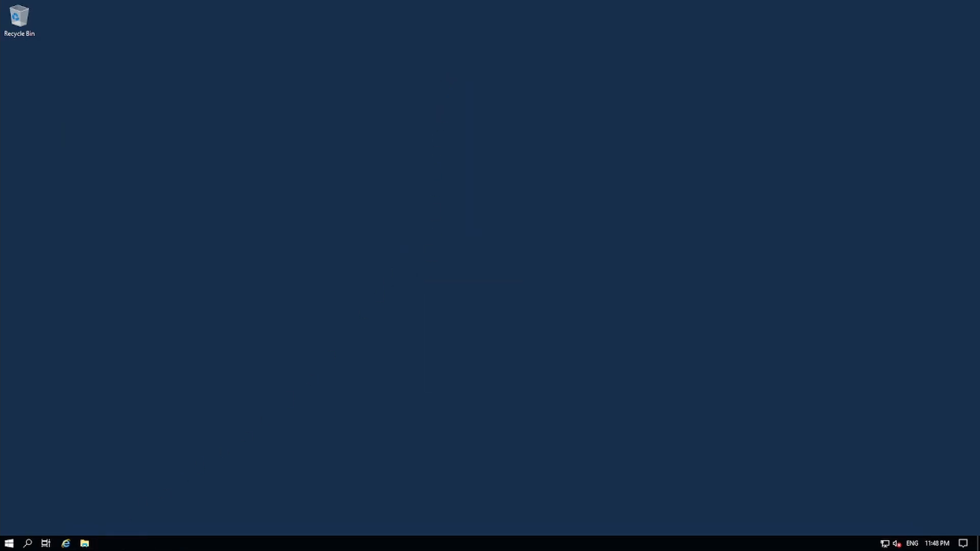
pyautogui.rightClick(68, 543)
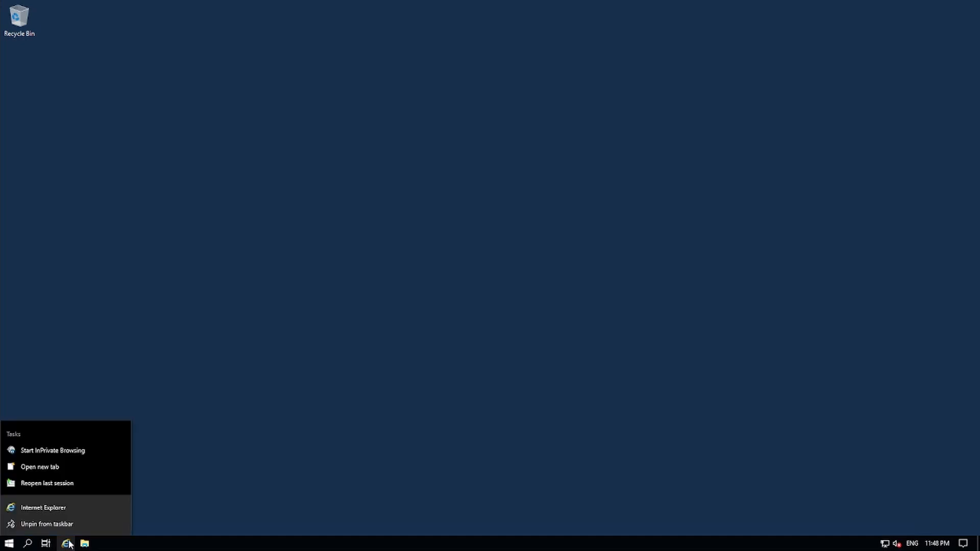
pyautogui.click(206, 386)
pyautogui.click(65, 543)
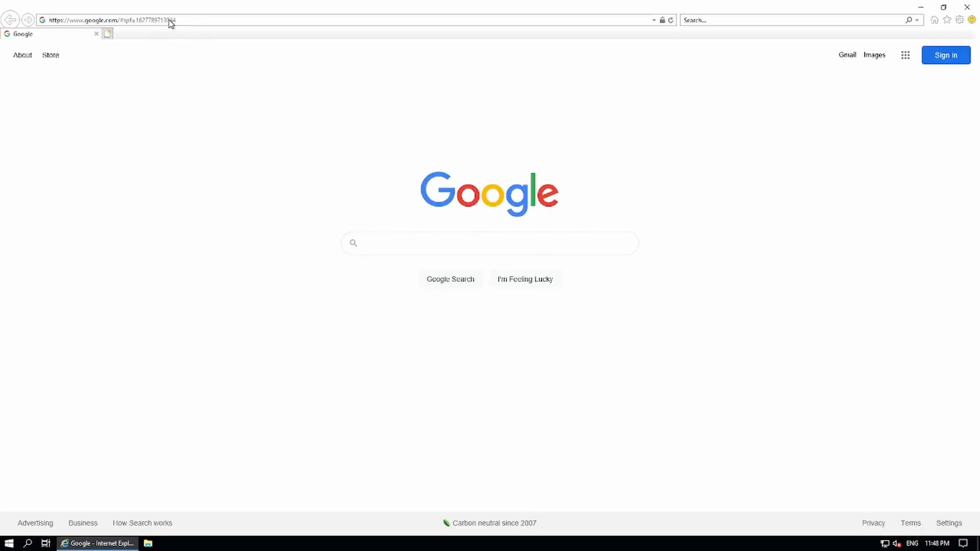
# Search Bing for firefox and save the Firefox installer from mozilla.org.
pyautogui.click(183, 19)
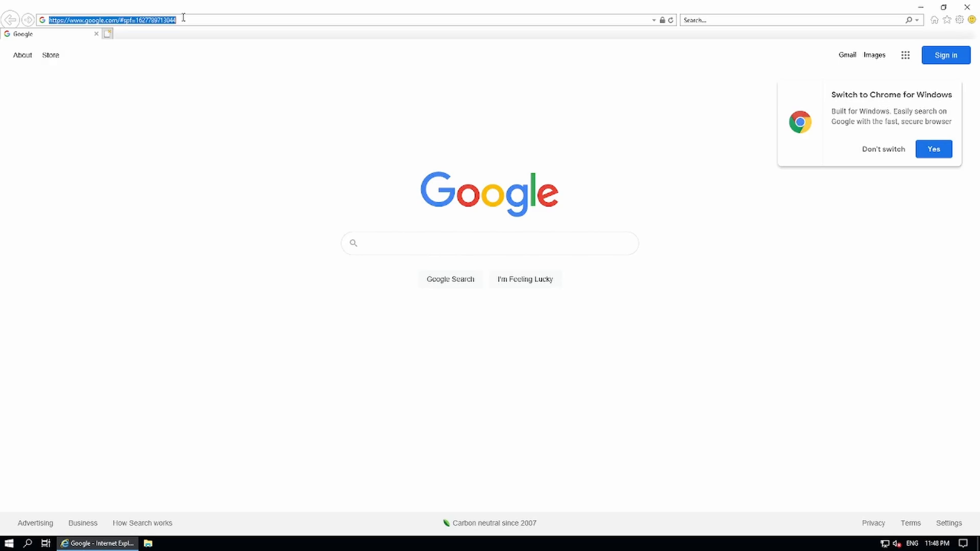
pyautogui.write('fi')
pyautogui.press('BackSpace')
pyautogui.press('BackSpace')
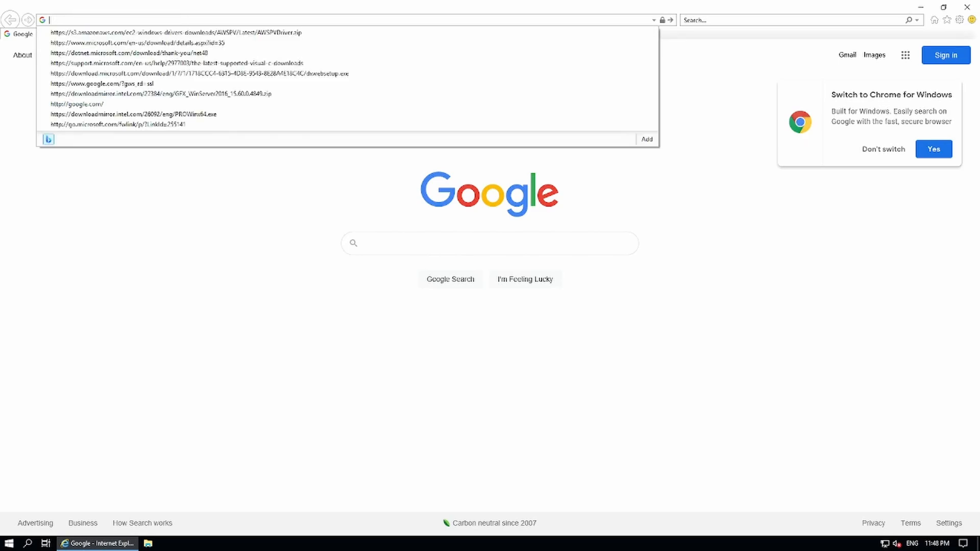
pyautogui.write('filefox')
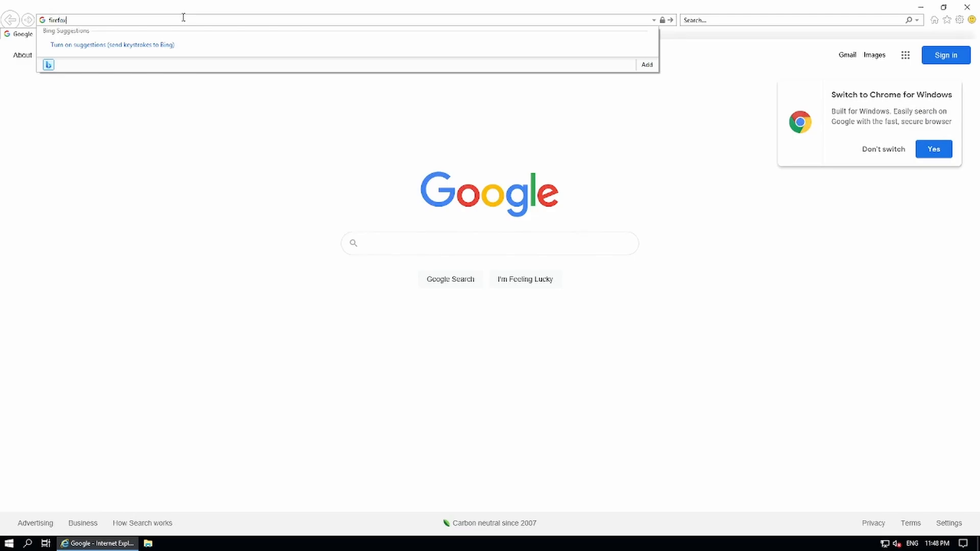
pyautogui.press('Return')
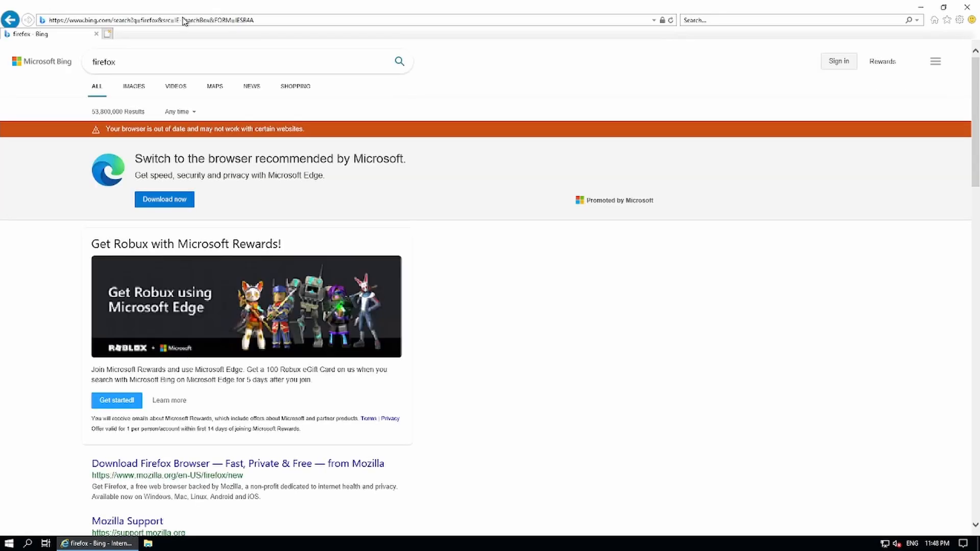
pyautogui.click(129, 464)
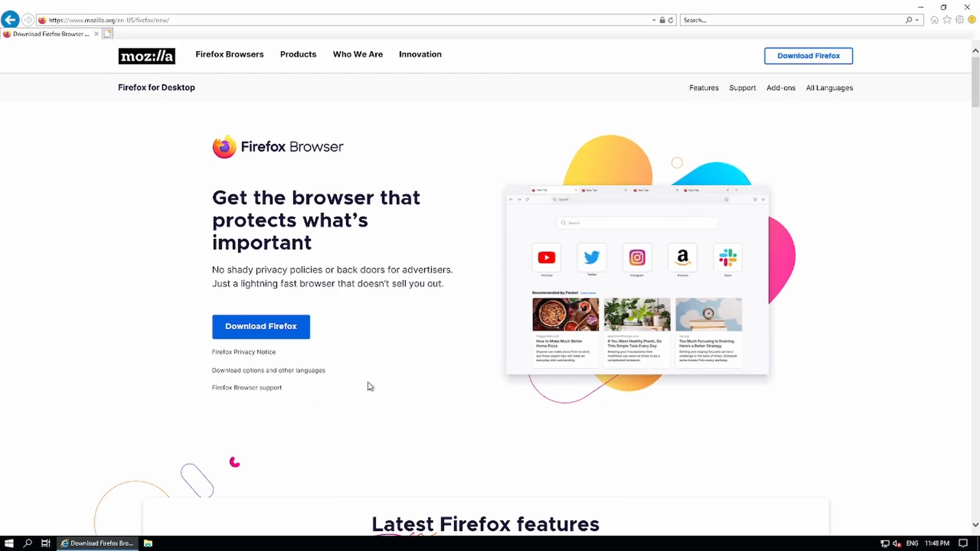
pyautogui.click(304, 323)
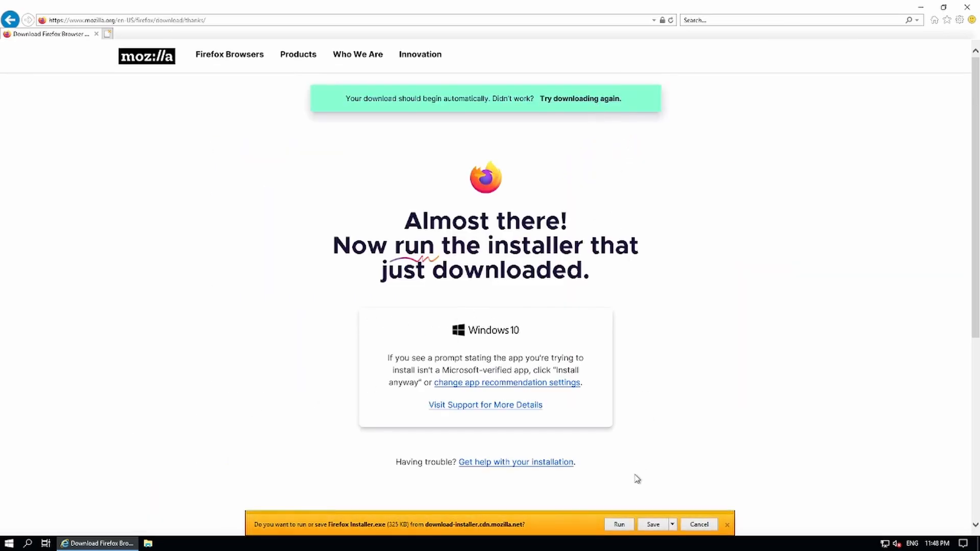
pyautogui.click(654, 525)
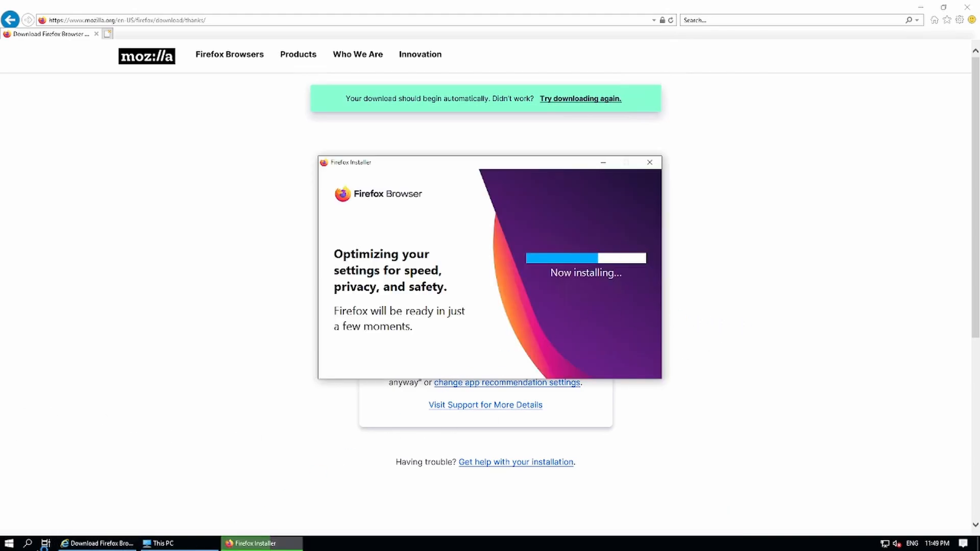
# Bring the This PC window forward while the Firefox installation finishes.
pyautogui.click(164, 543)
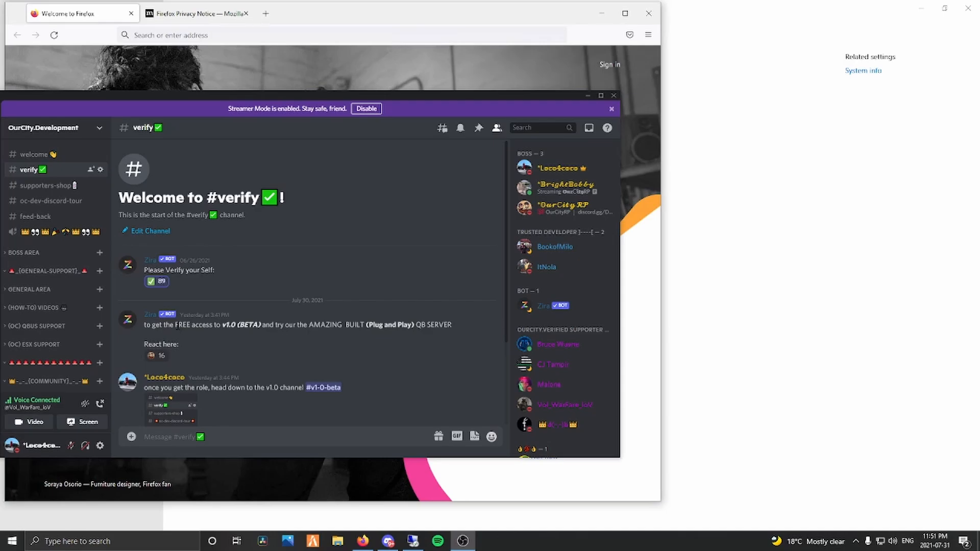
# Open Discord's #v1-0-beta channel and scroll its messages to the oc-qbus1.0 MediaFire link.
pyautogui.moveTo(176, 327); pyautogui.dragTo(264, 327)
pyautogui.click(265, 335)
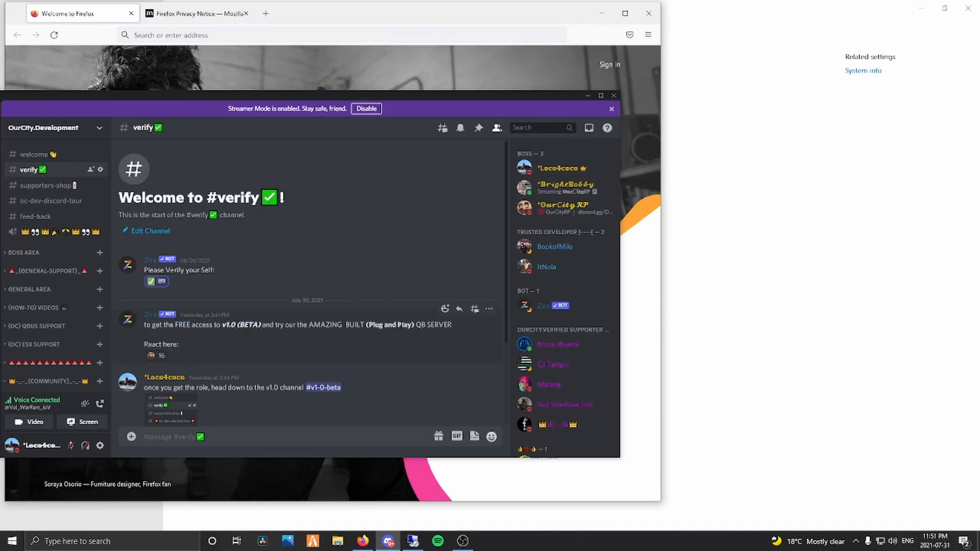
pyautogui.moveTo(412, 326); pyautogui.dragTo(388, 326)
pyautogui.click(367, 335)
pyautogui.scroll(-10, 72, 314)
pyautogui.scroll(-3, 66, 322)
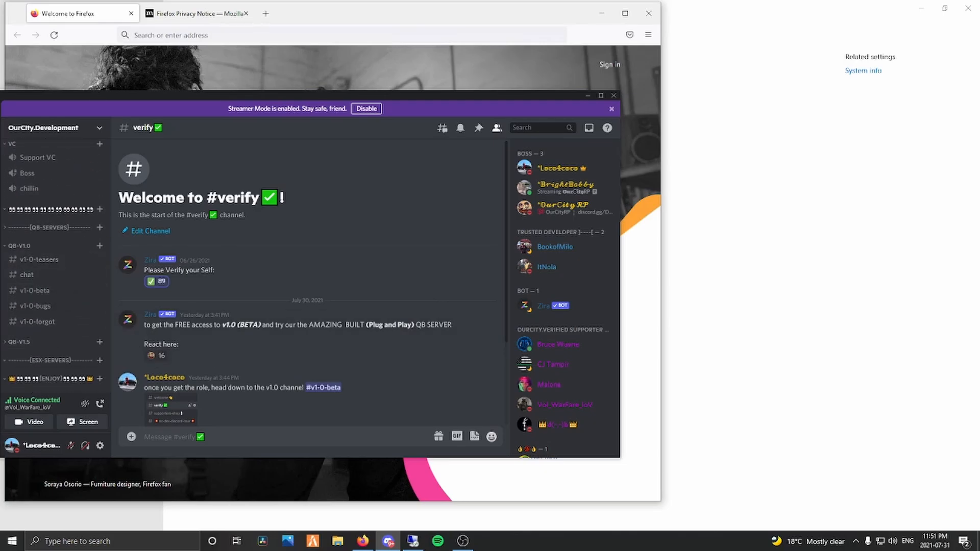
pyautogui.click(323, 387)
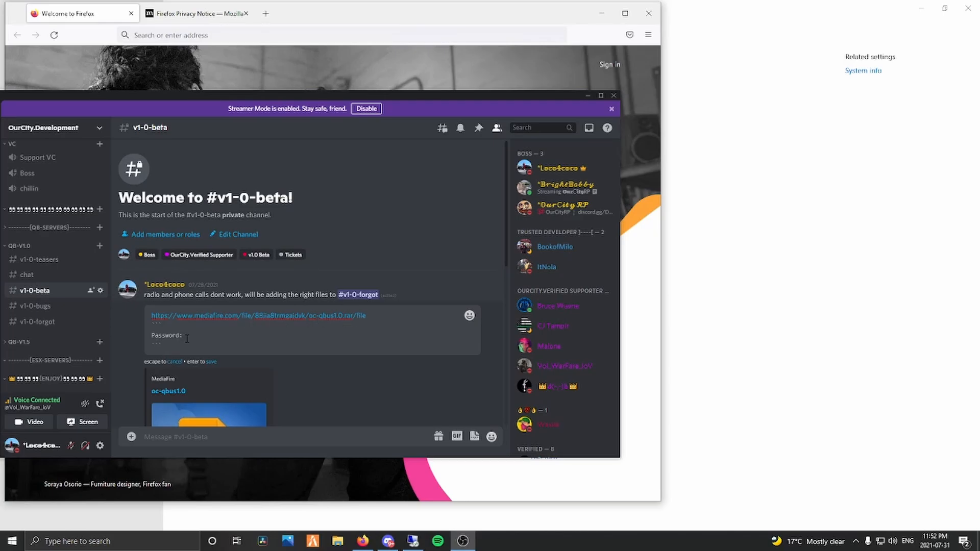
pyautogui.scroll(-1, 187, 339)
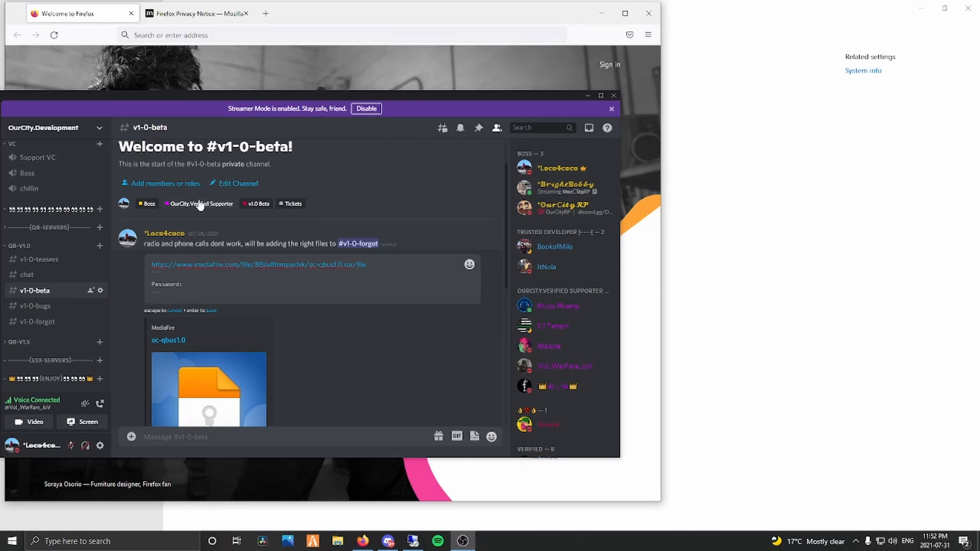
pyautogui.scroll(-5, 357, 256)
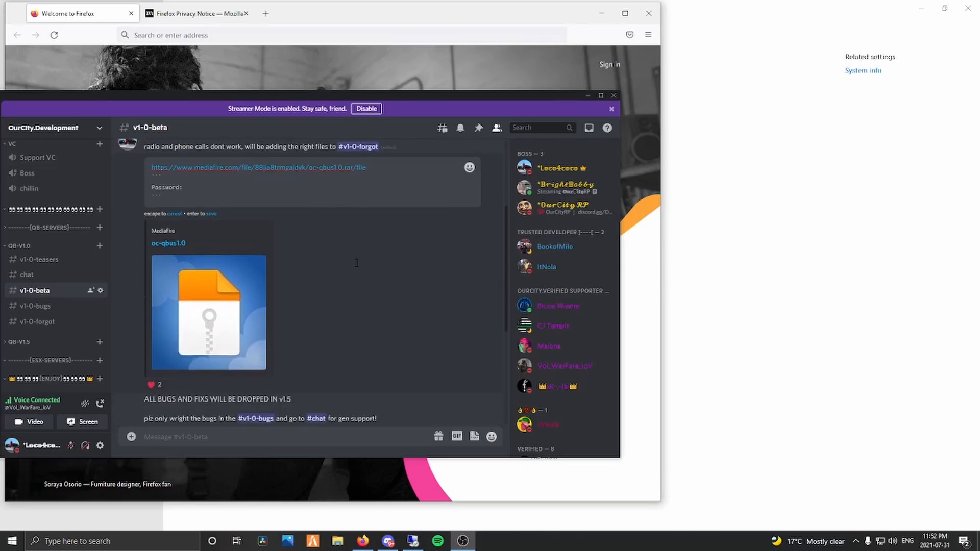
pyautogui.scroll(-1, 317, 265)
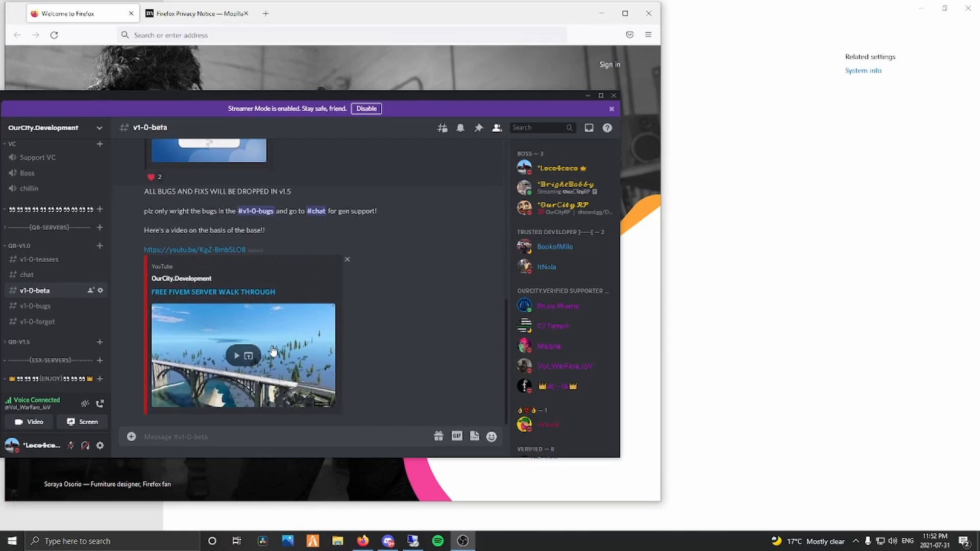
pyautogui.scroll(1, 273, 347)
pyautogui.scroll(4, 274, 345)
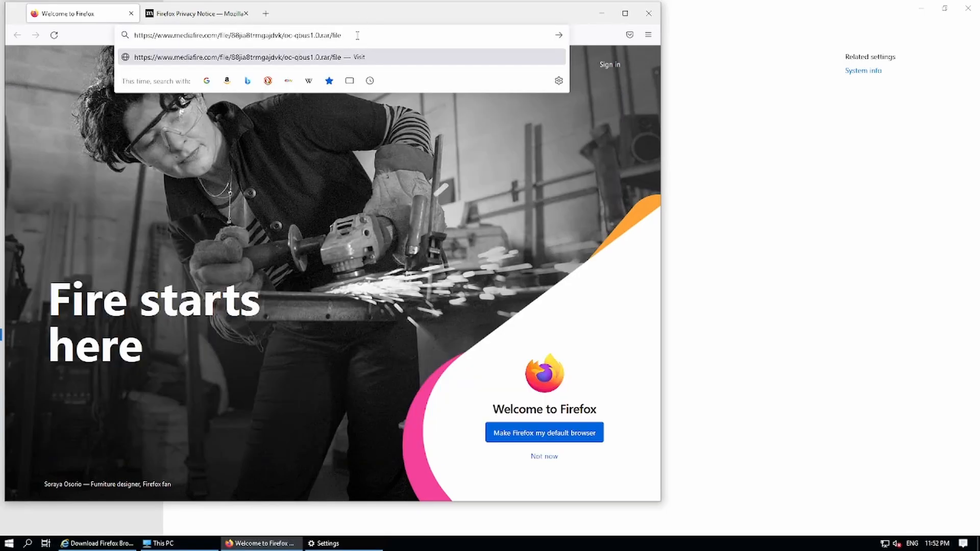
# Load the MediaFire page, paste the unlock password and save oc-qbus1.0.rar.
pyautogui.press('Return')
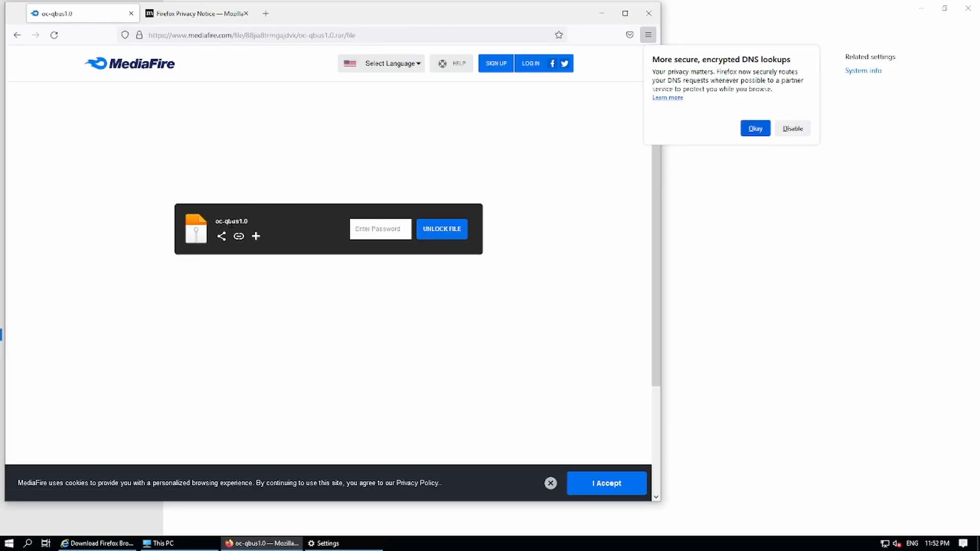
pyautogui.click(391, 234)
pyautogui.hotkey('ctrl', 'v')
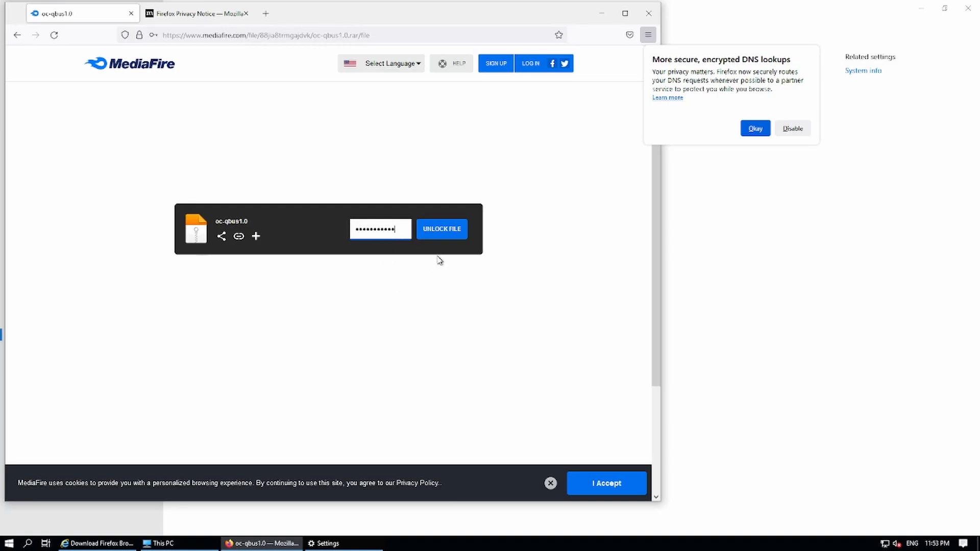
pyautogui.click(438, 234)
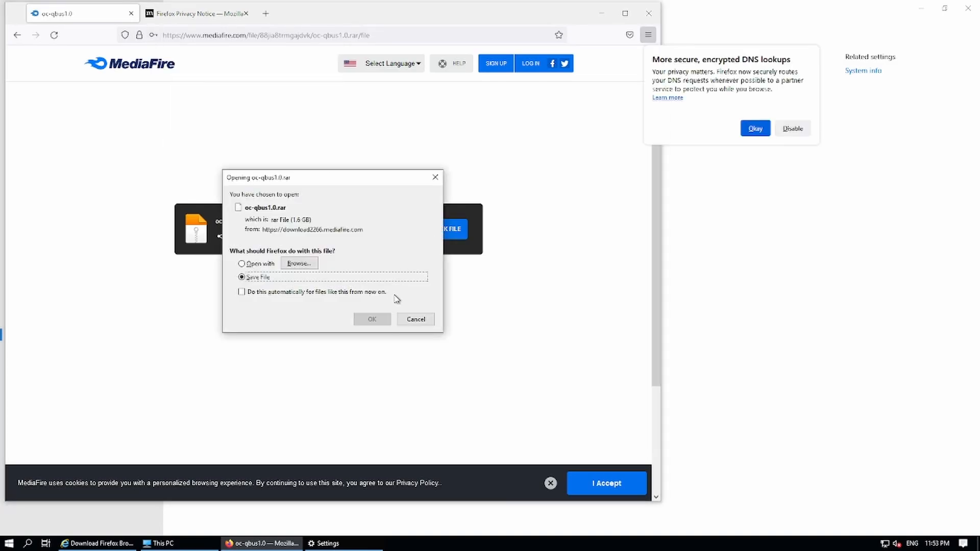
pyautogui.click(371, 319)
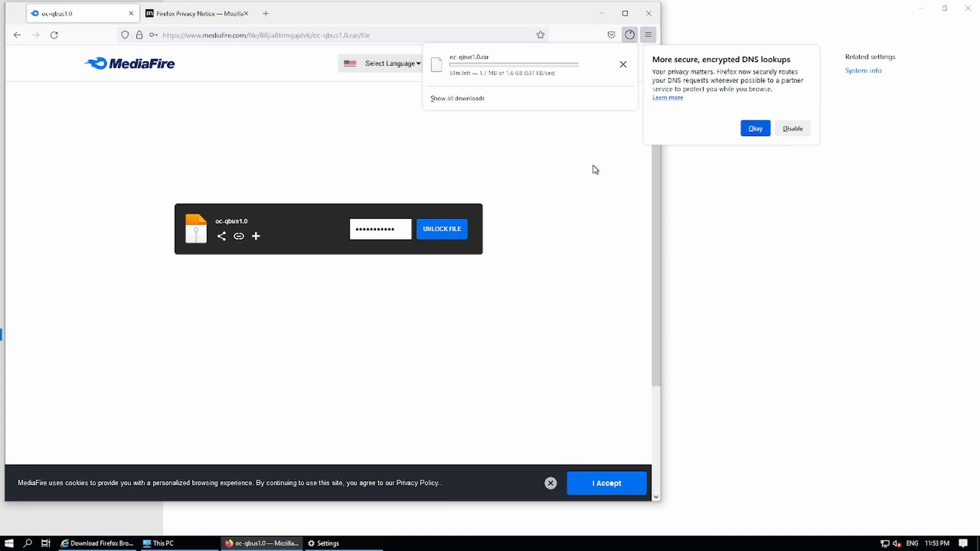
# Cancel and then retry the archive download, closing the Downloads panel.
pyautogui.click(622, 63)
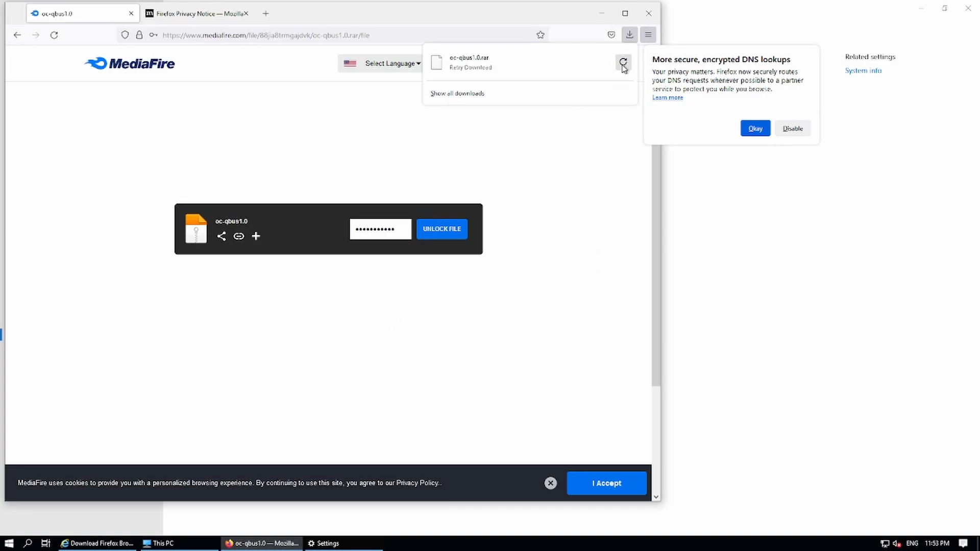
pyautogui.click(623, 63)
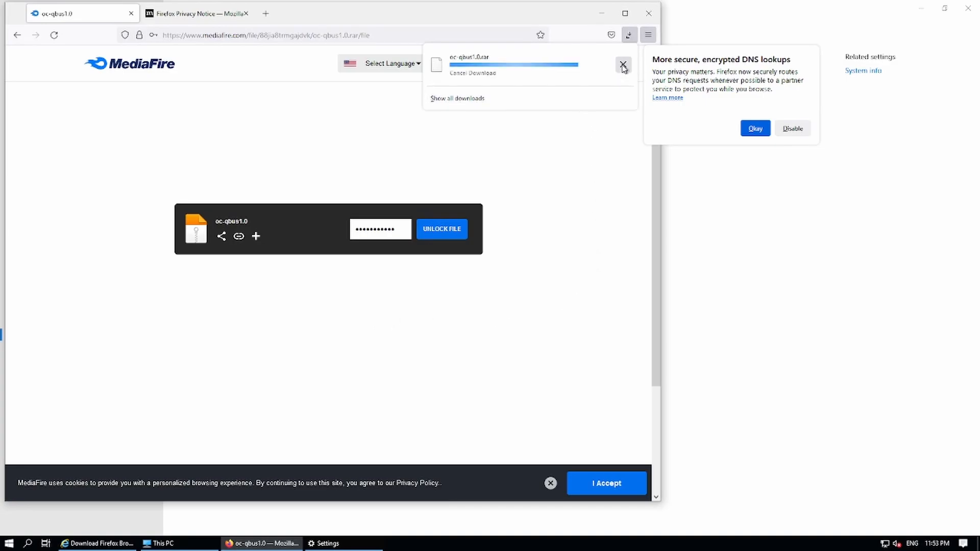
pyautogui.click(617, 136)
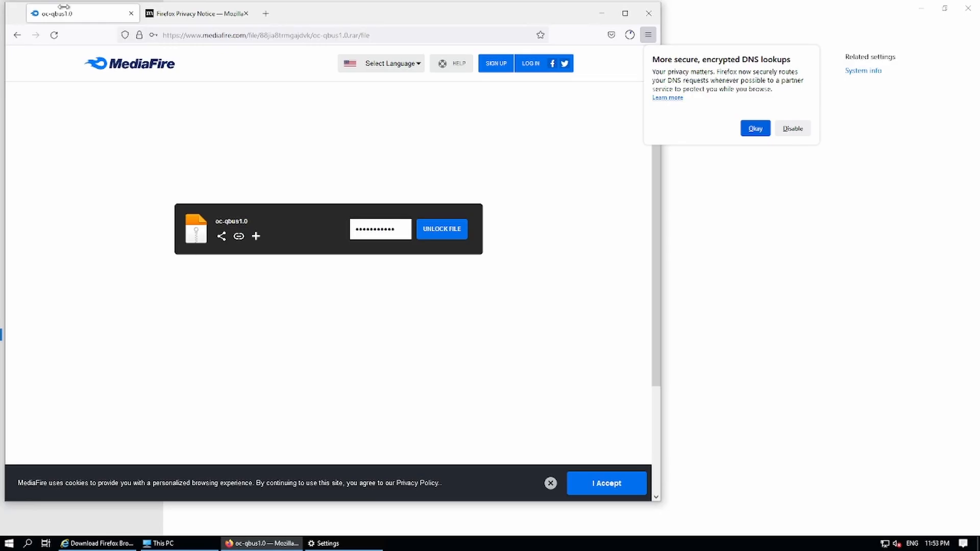
# Load the WinRAR download page and save the WinRAR installer.
pyautogui.click(272, 36)
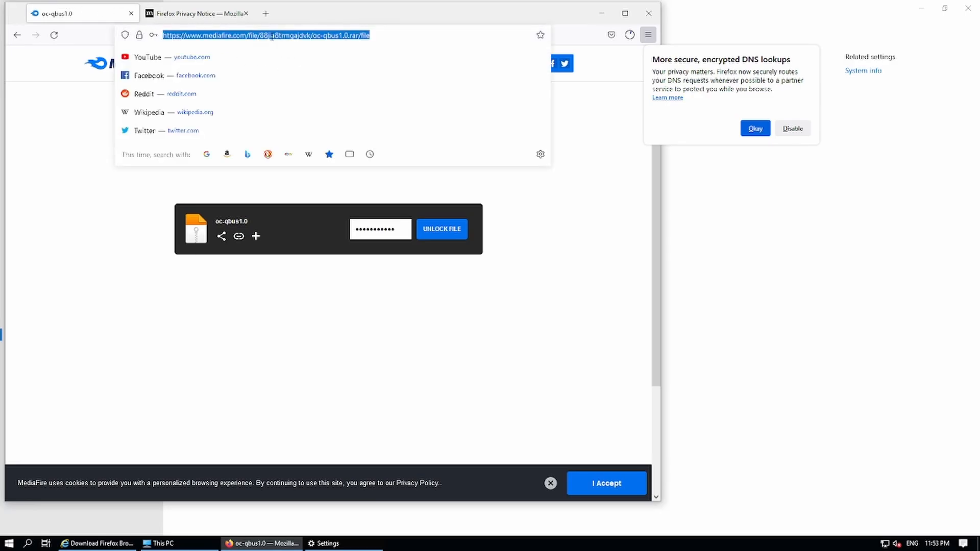
pyautogui.click(223, 13)
pyautogui.write('https://www.win-rar.com/predownload.html?&L=0')
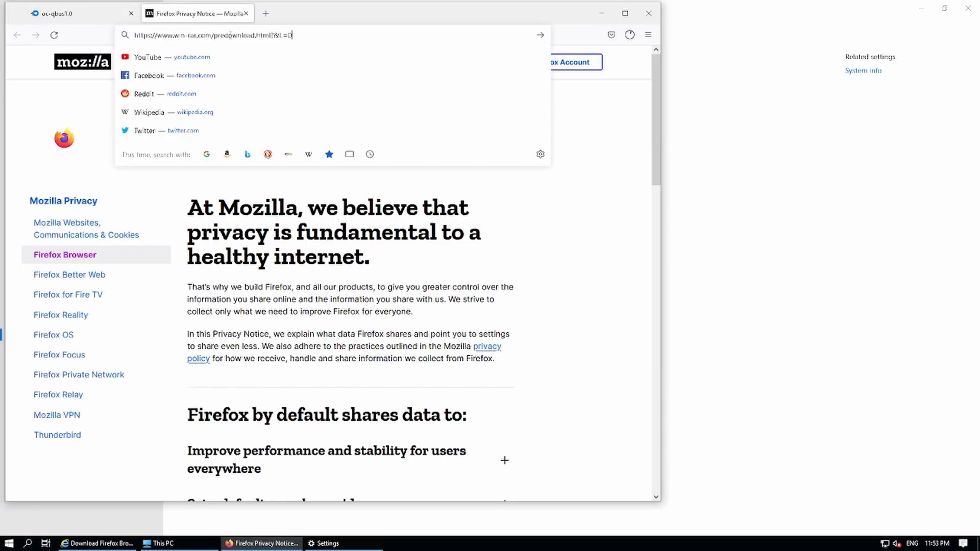
pyautogui.press('Return')
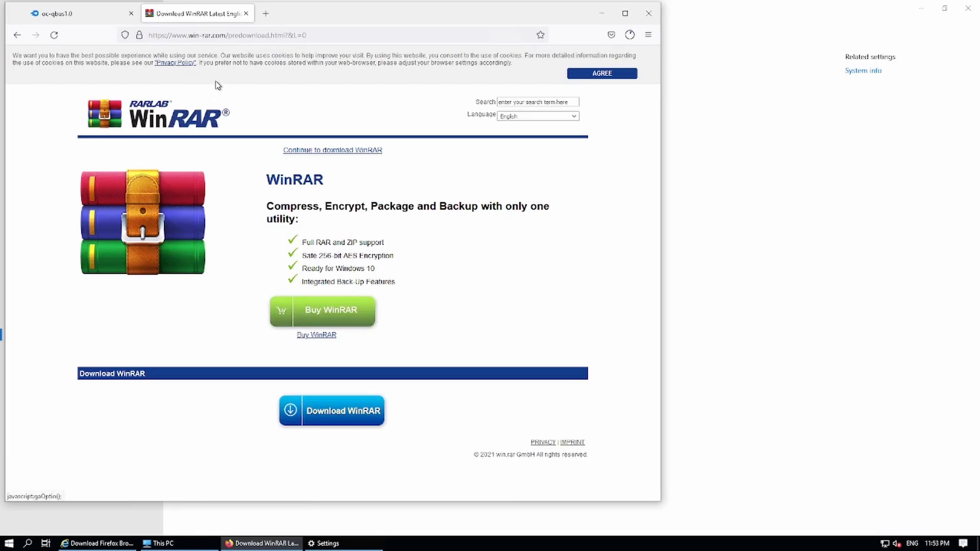
pyautogui.click(343, 413)
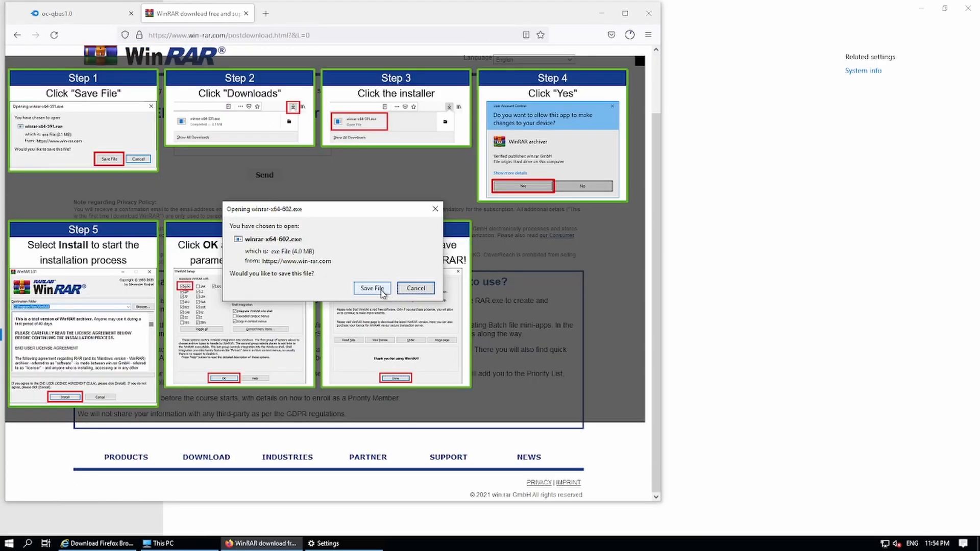
pyautogui.click(372, 288)
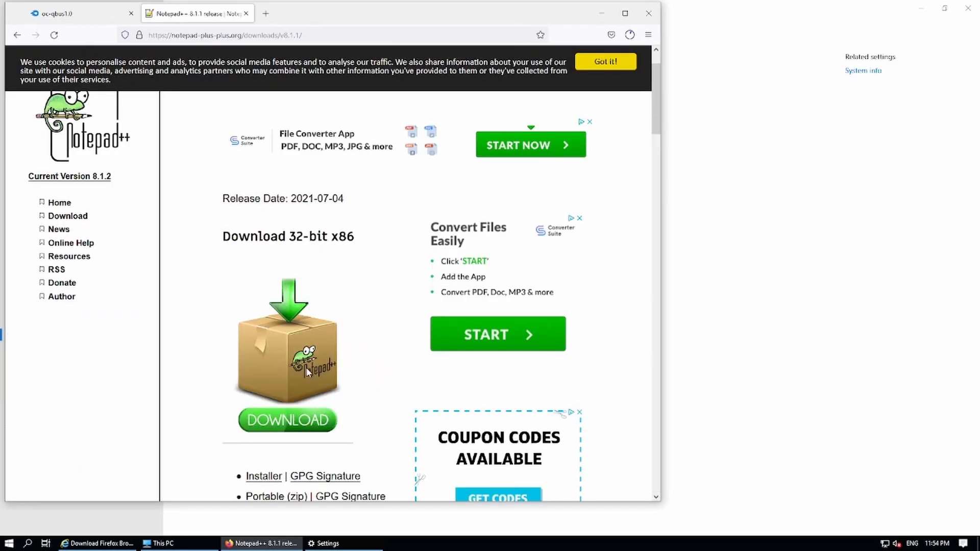
# Save the Notepad++ and XAMPP installers.
pyautogui.click(286, 427)
pyautogui.click(375, 291)
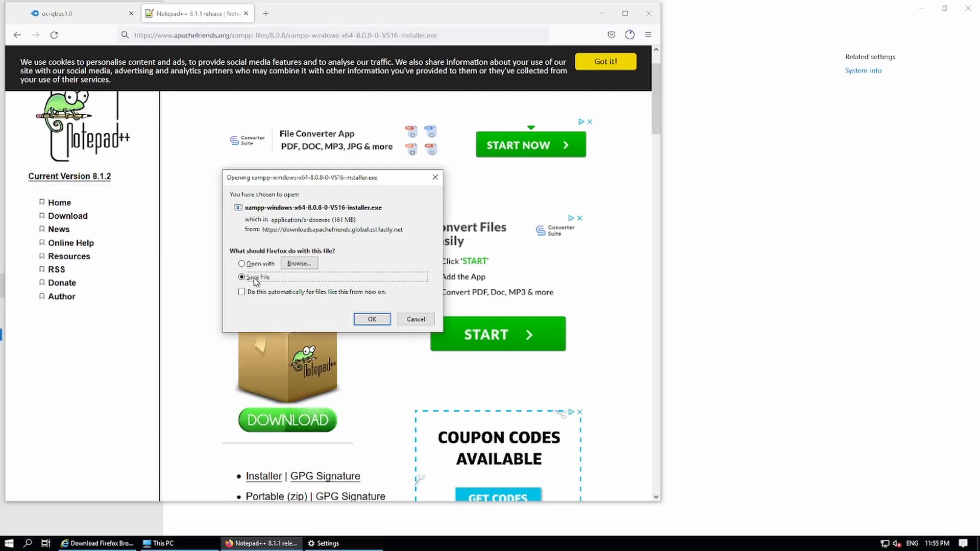
pyautogui.click(372, 320)
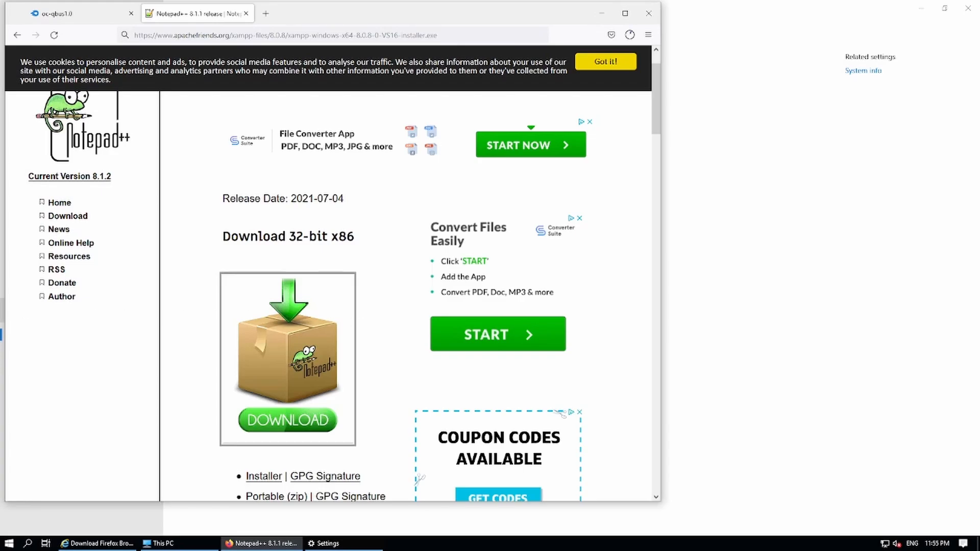
# Save the VS Code installer VSCodeUserSetup-x64-1.58.2.exe, then open a new tab.
pyautogui.hotkey('ctrl', 'l')
pyautogui.write('https://code.visualstudio.com/docs/?dv=win')
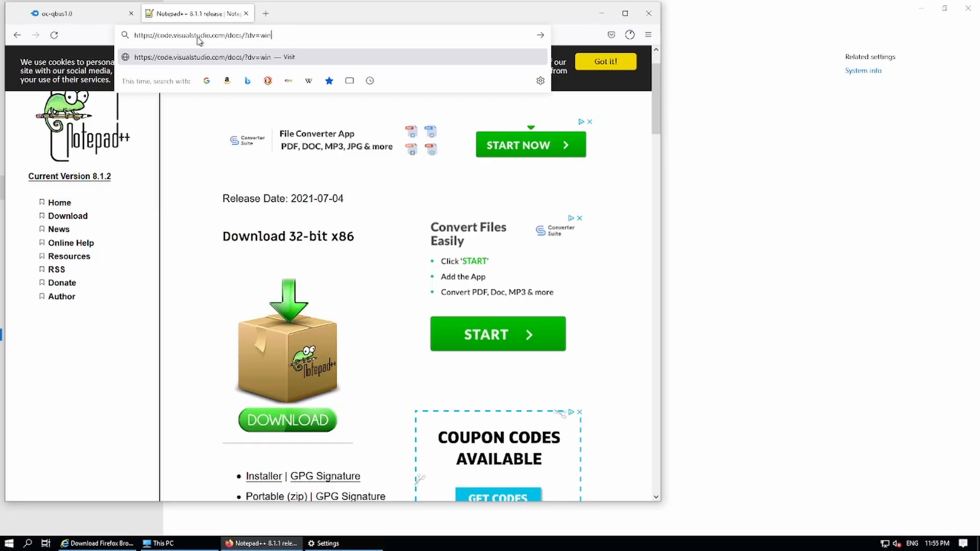
pyautogui.press('Return')
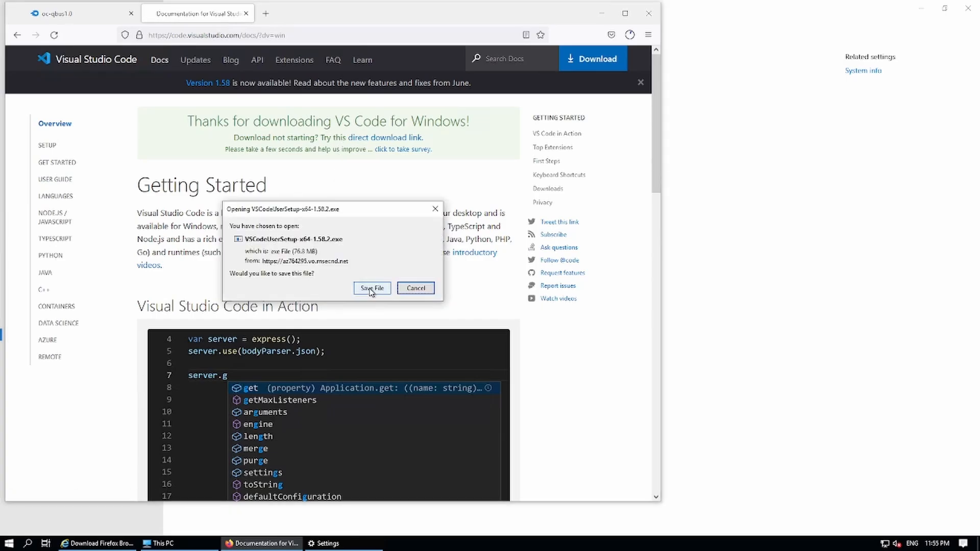
pyautogui.click(371, 288)
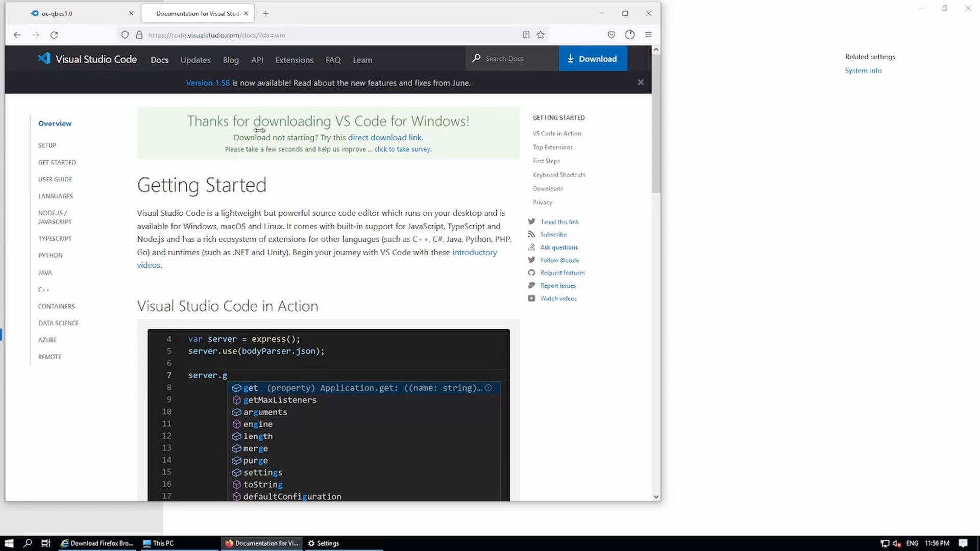
pyautogui.click(266, 18)
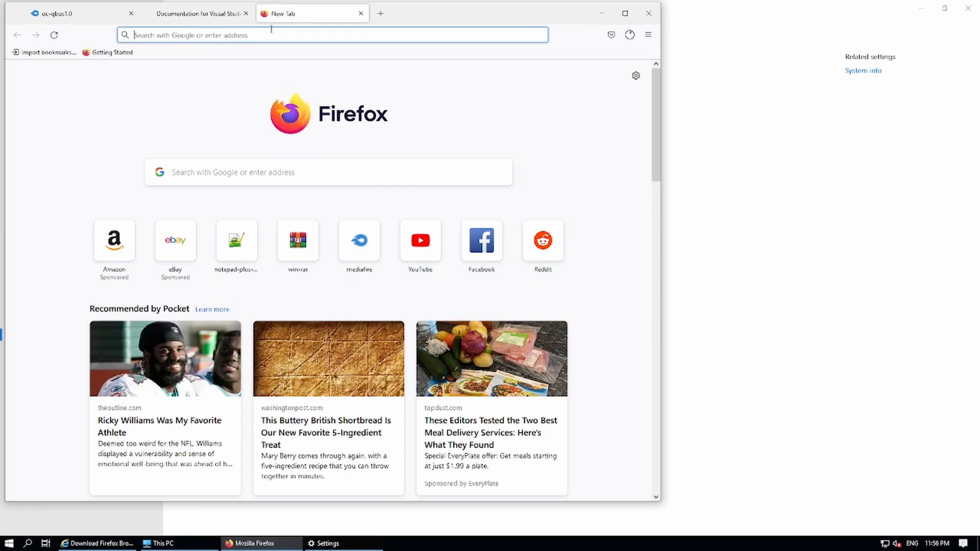
# Paste and open the Discord server invite link.
pyautogui.click(271, 31)
pyautogui.write('https://discord.gg/cvSTQTz3ts')
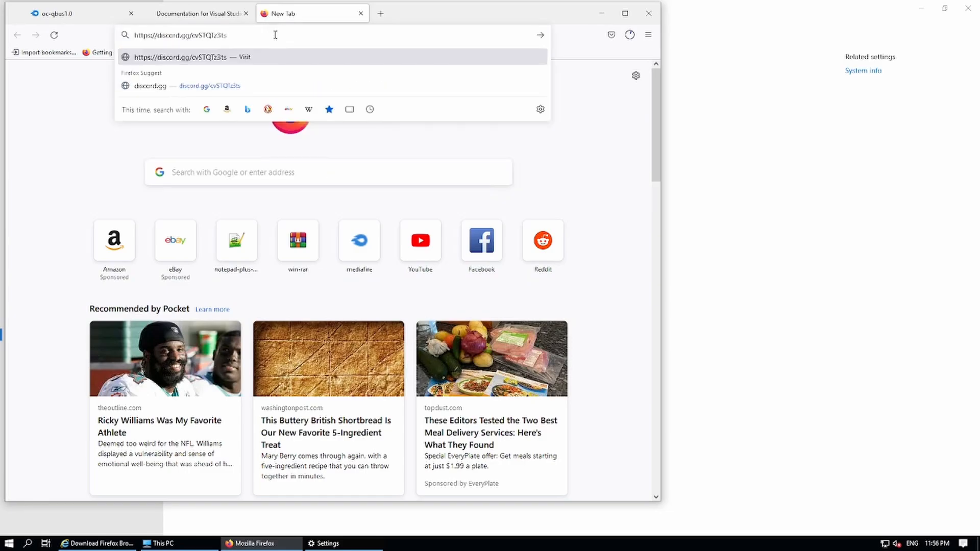
pyautogui.press('Return')
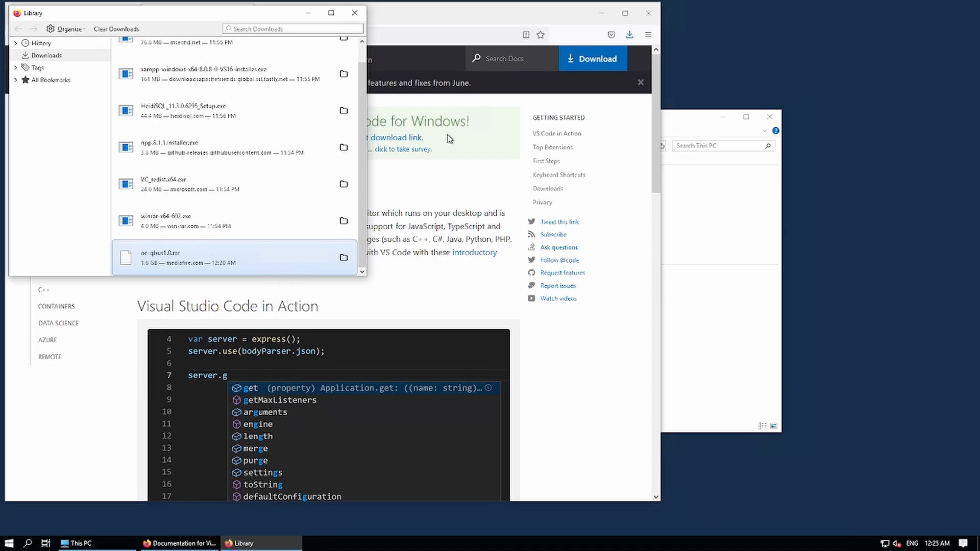
# From the full download history, open the Downloads folder containing VSCodeUserSetup.
pyautogui.click(632, 34)
pyautogui.click(631, 35)
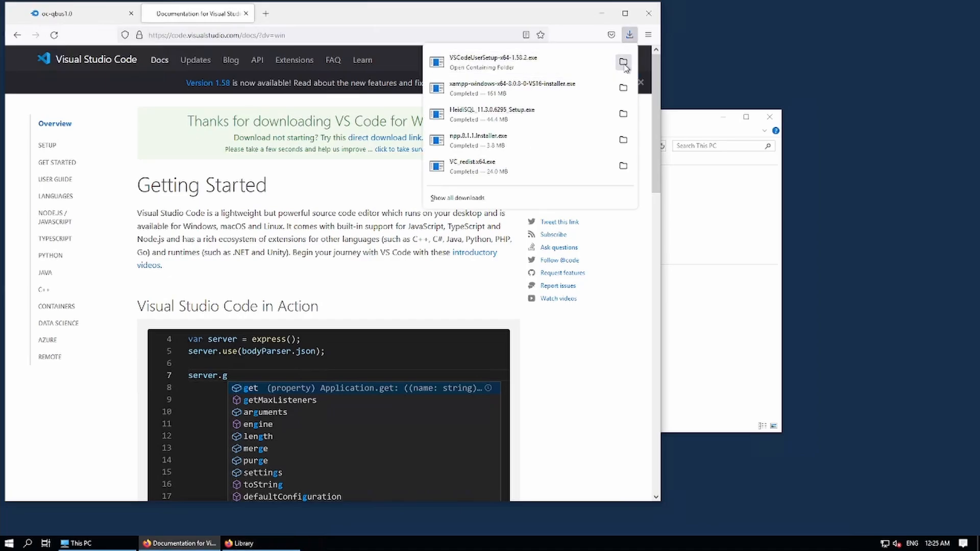
pyautogui.click(548, 198)
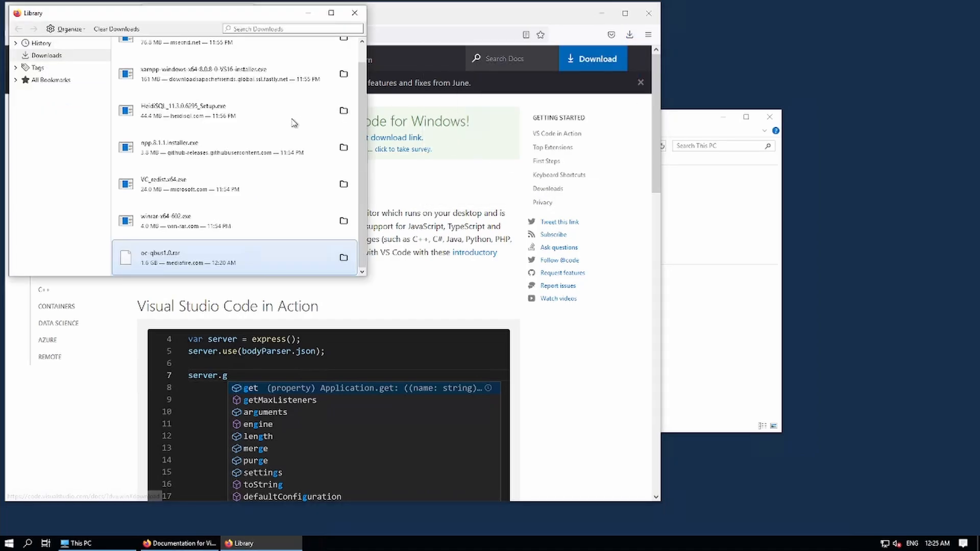
pyautogui.scroll(1, 296, 113)
pyautogui.click(344, 56)
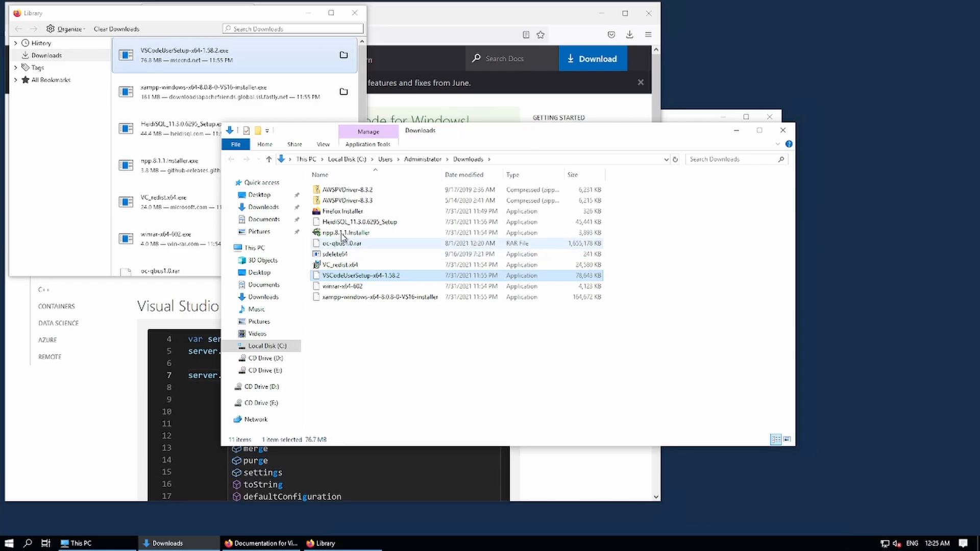
# Install WinRAR 6.02 with default options, then close its thank-you page and Start Menu folder.
pyautogui.doubleClick(342, 286)
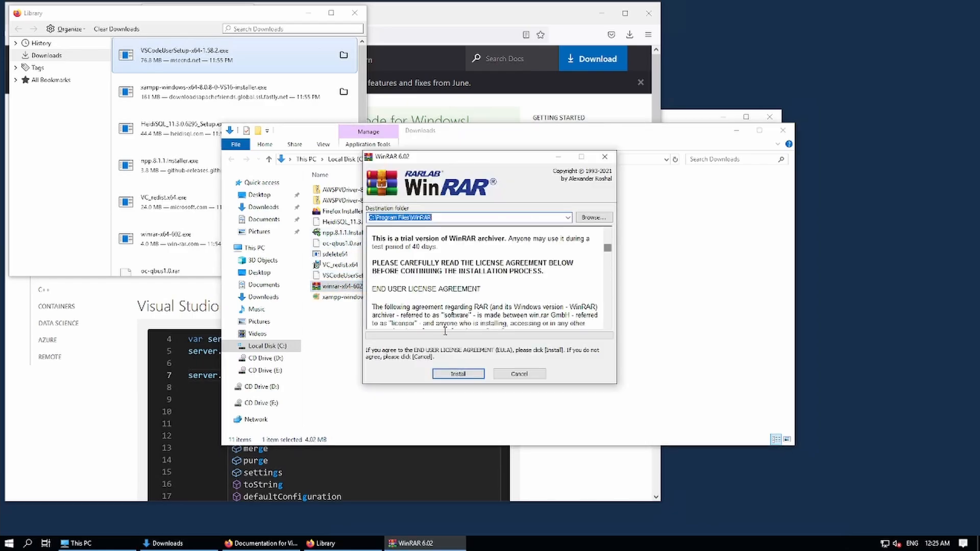
pyautogui.click(463, 374)
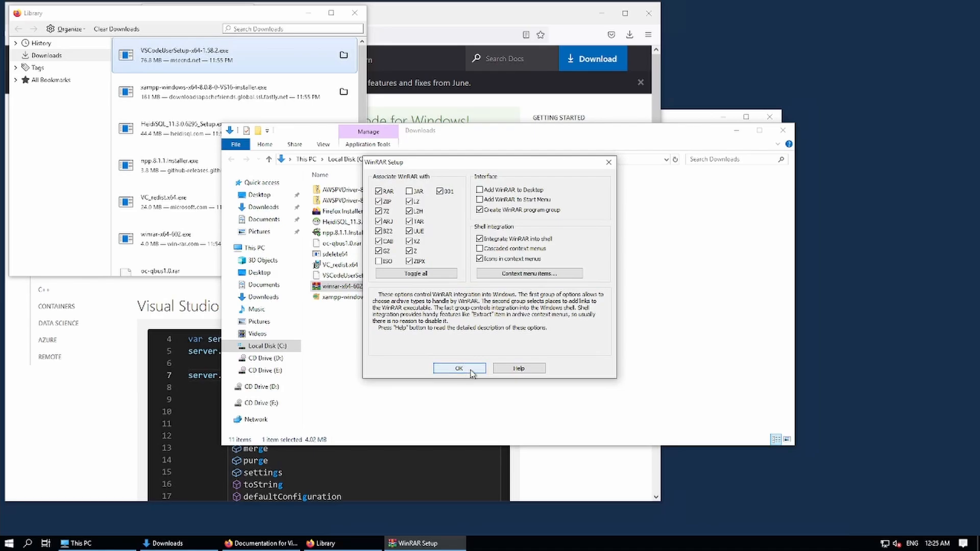
pyautogui.click(464, 371)
pyautogui.click(477, 371)
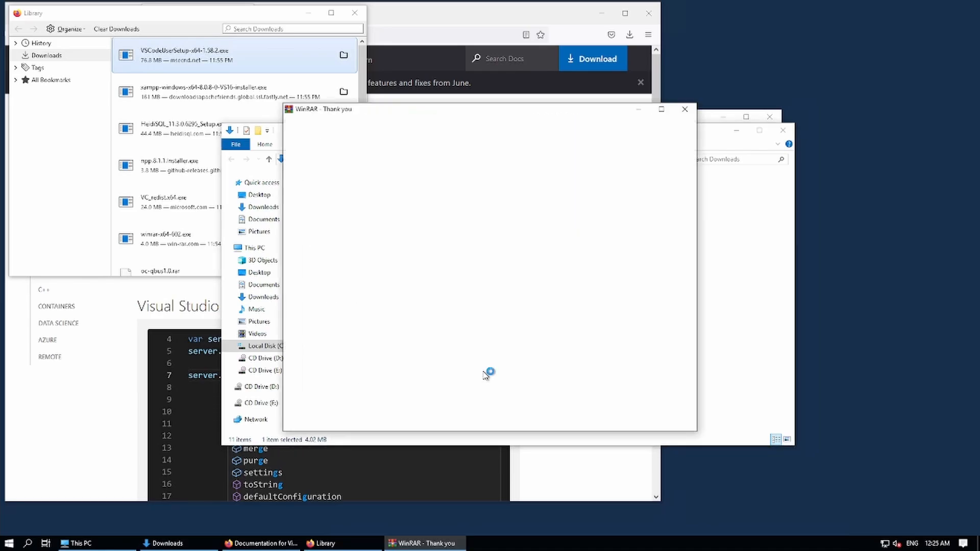
pyautogui.click(686, 111)
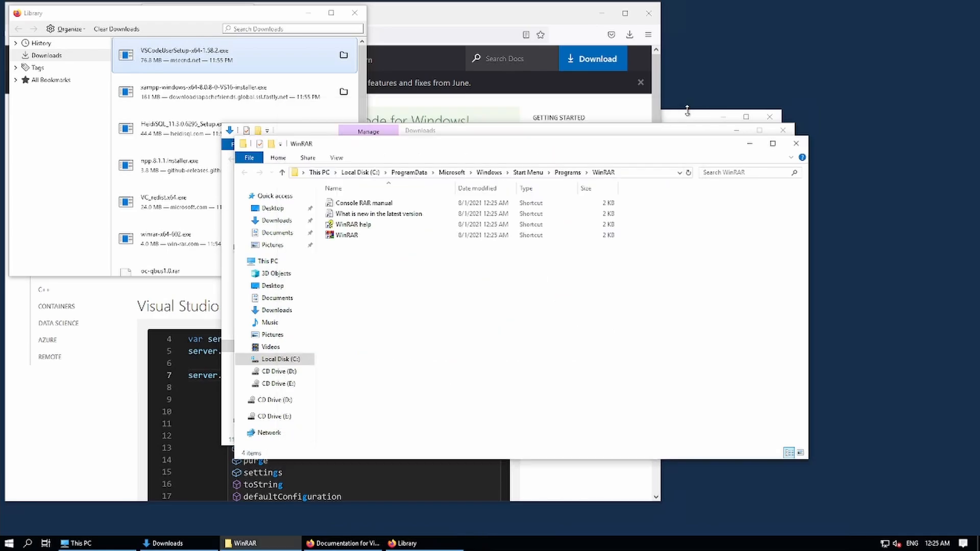
pyautogui.click(795, 144)
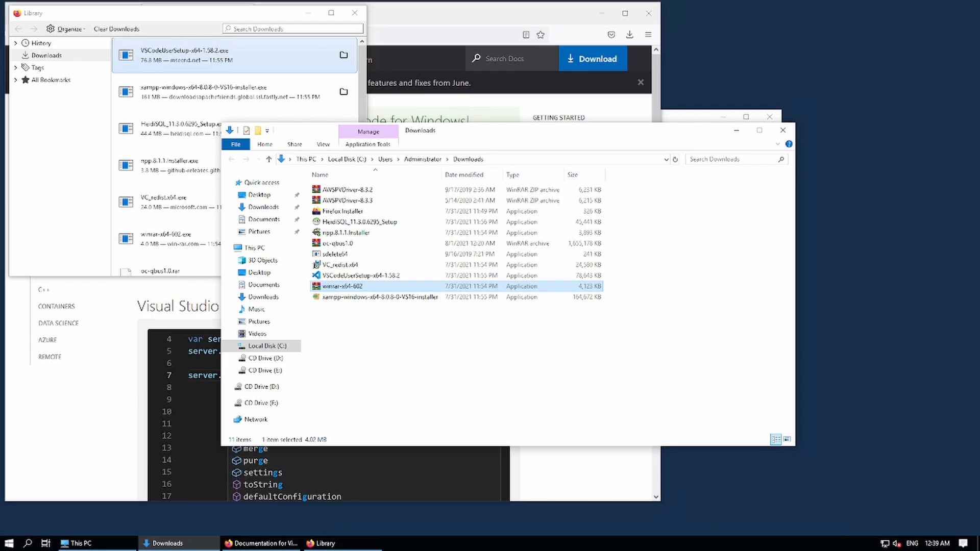
# Launch the XAMPP installer and close the Firefox and download library windows.
pyautogui.click(353, 300)
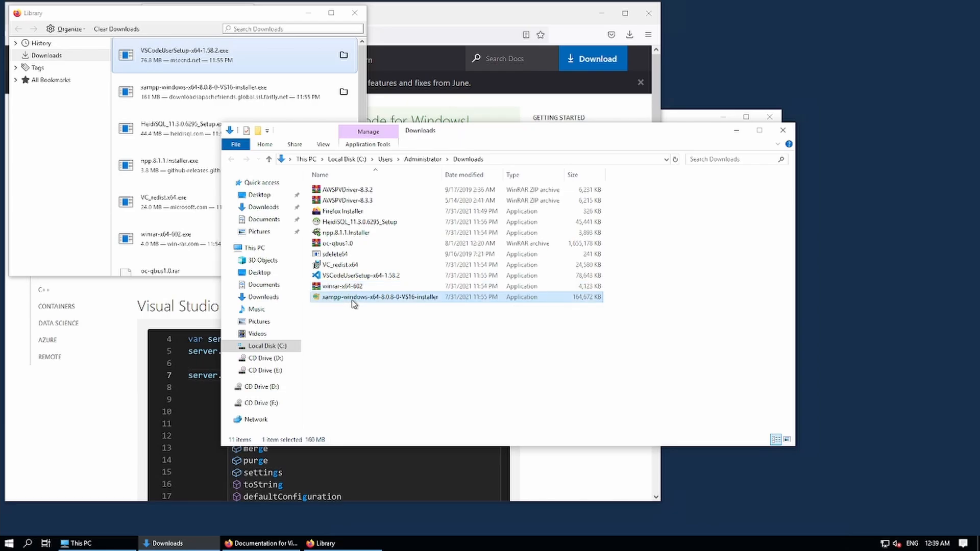
pyautogui.doubleClick(354, 299)
pyautogui.rightClick(290, 544)
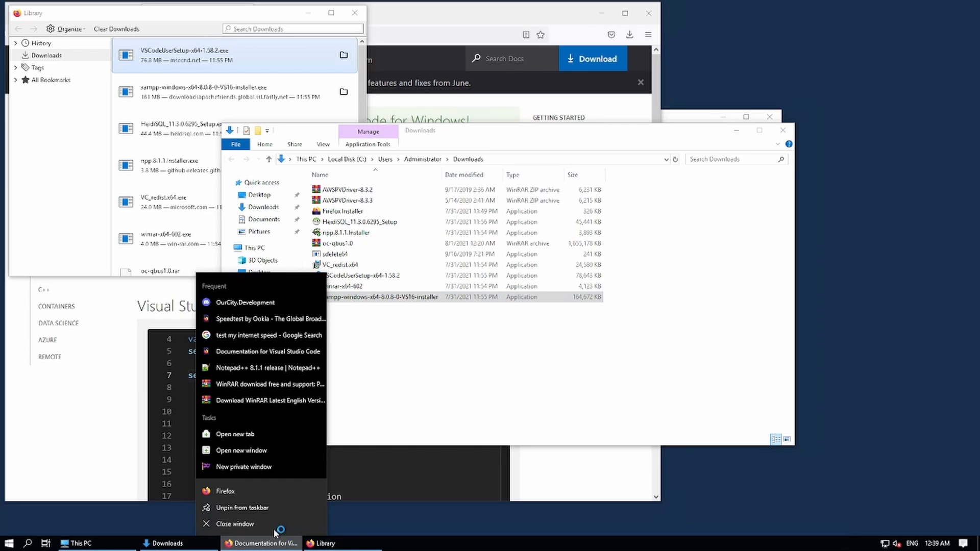
pyautogui.click(273, 524)
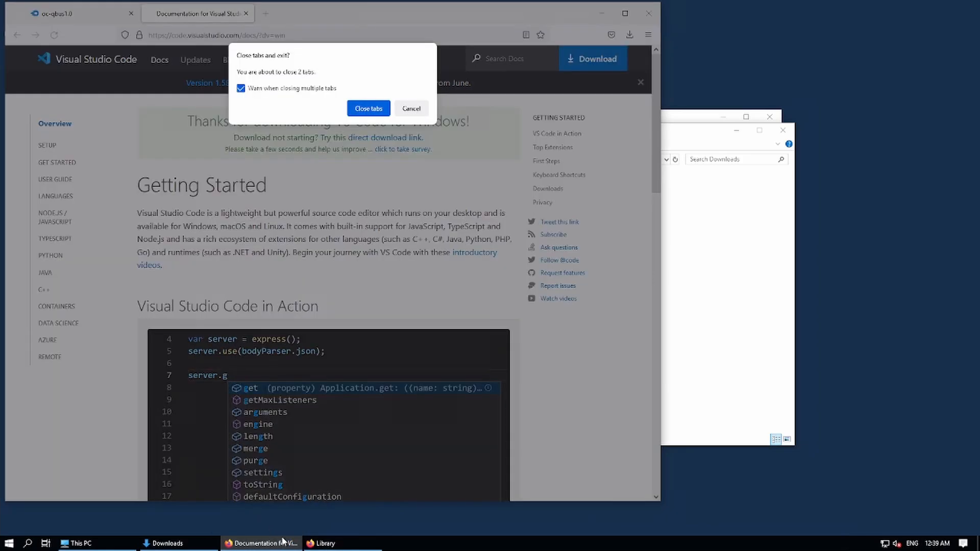
pyautogui.click(359, 111)
pyautogui.rightClick(235, 546)
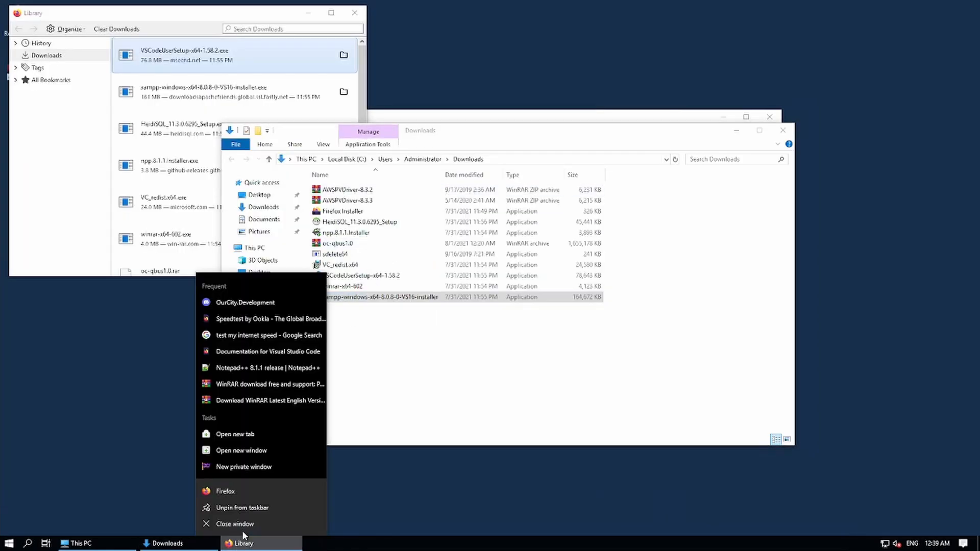
pyautogui.click(234, 526)
# Dismiss the UAC warning and advance the wizard with default components and C:\xampp folder.
pyautogui.click(490, 286)
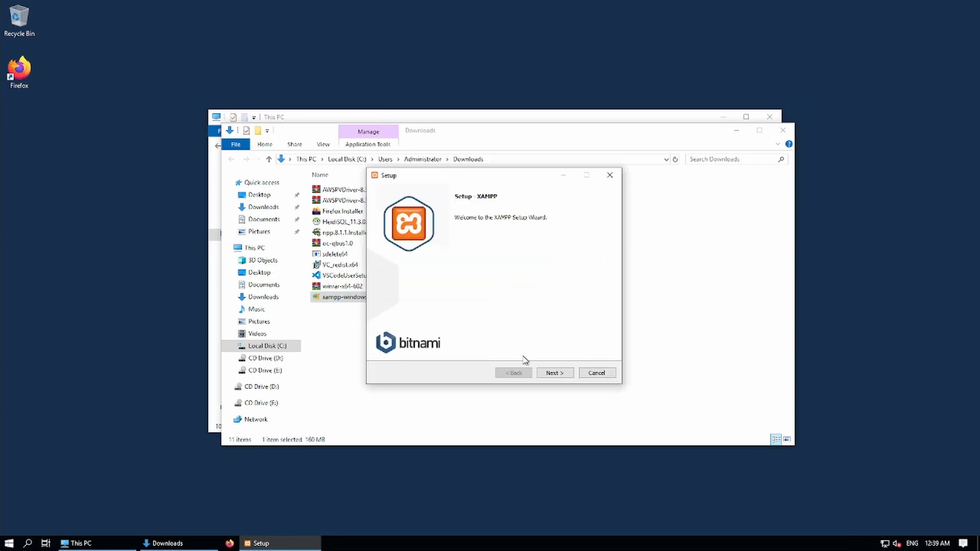
pyautogui.click(560, 376)
pyautogui.click(552, 375)
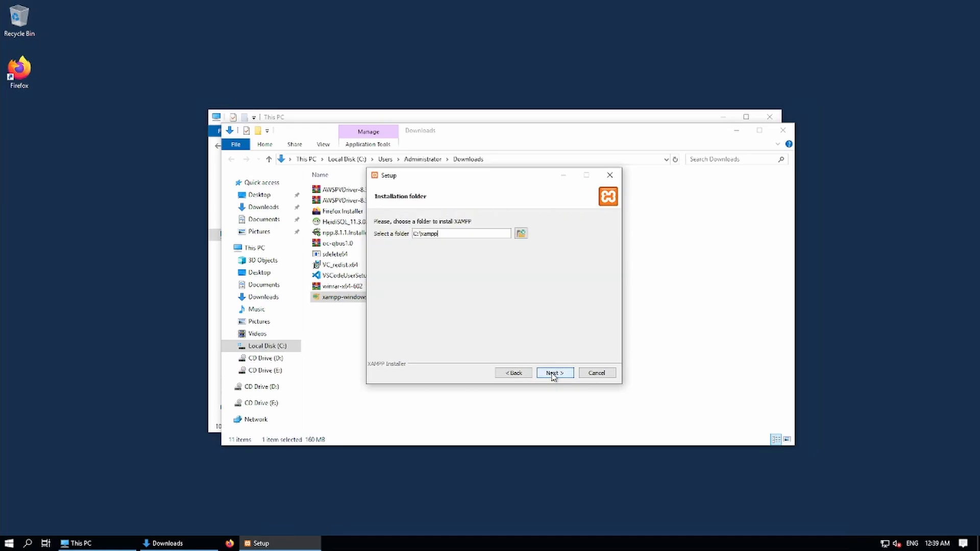
pyautogui.click(553, 374)
pyautogui.click(552, 374)
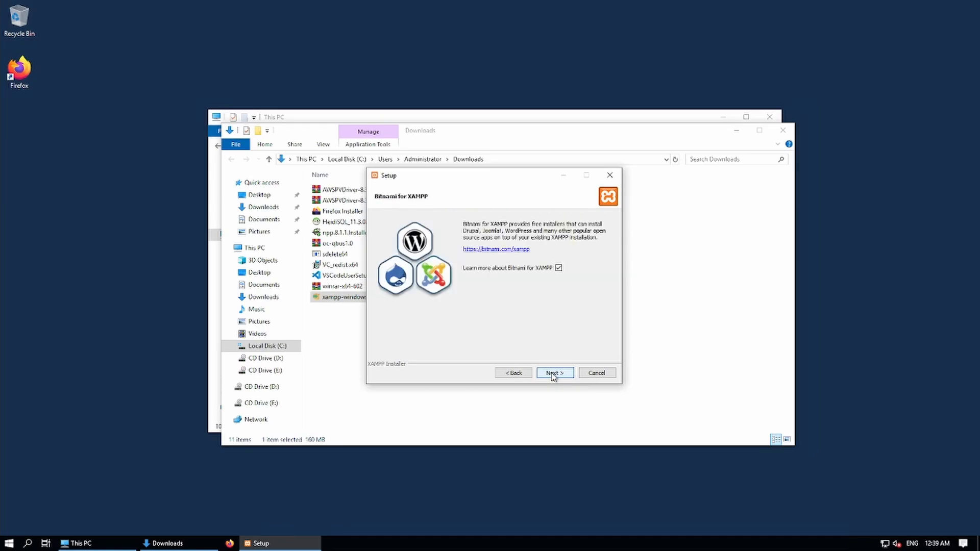
pyautogui.click(552, 374)
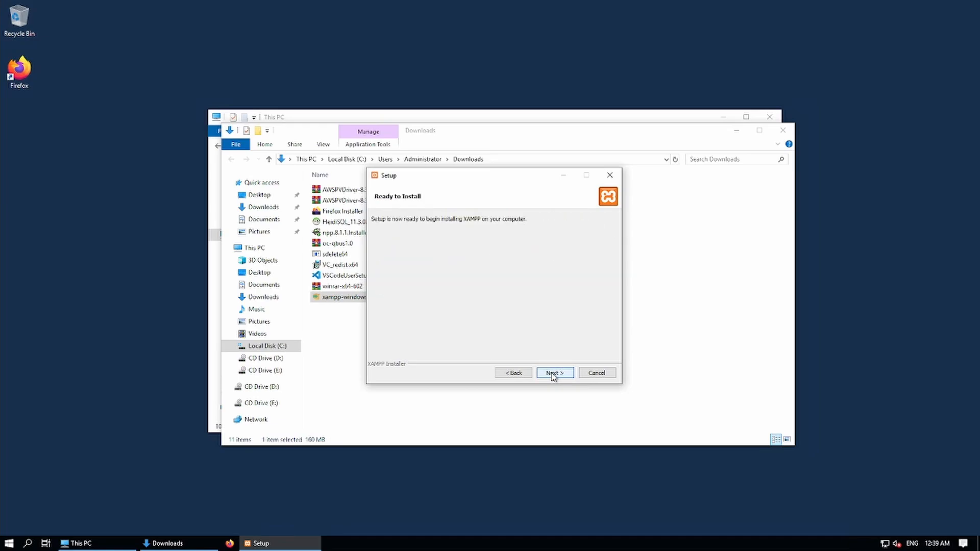
# Close the Bitnami page in Firefox, start the XAMPP install and minimize the setup window.
pyautogui.click(449, 246)
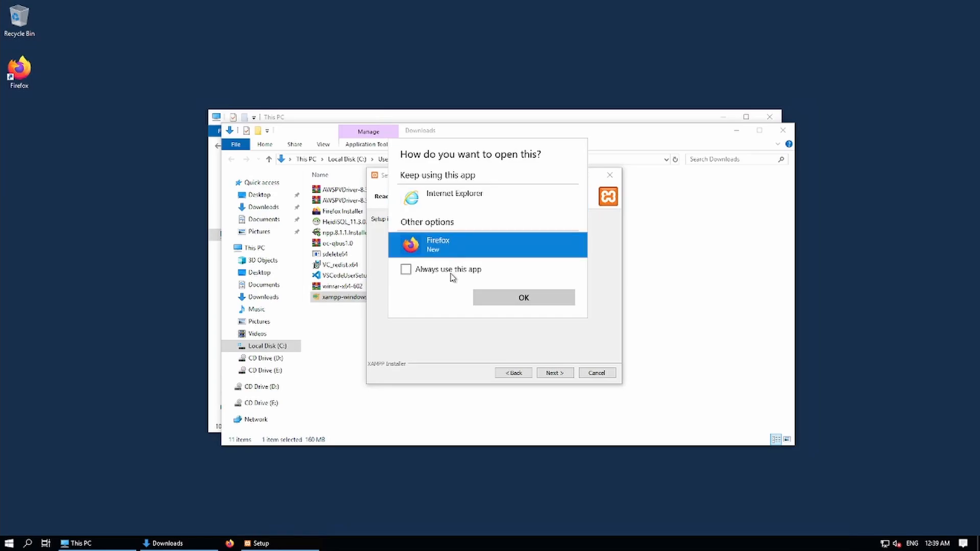
pyautogui.click(520, 299)
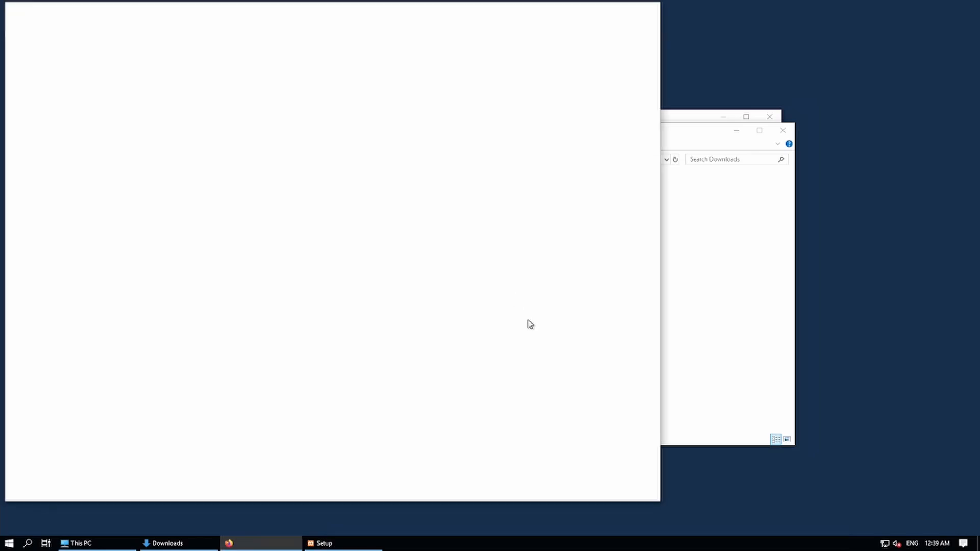
pyautogui.click(649, 13)
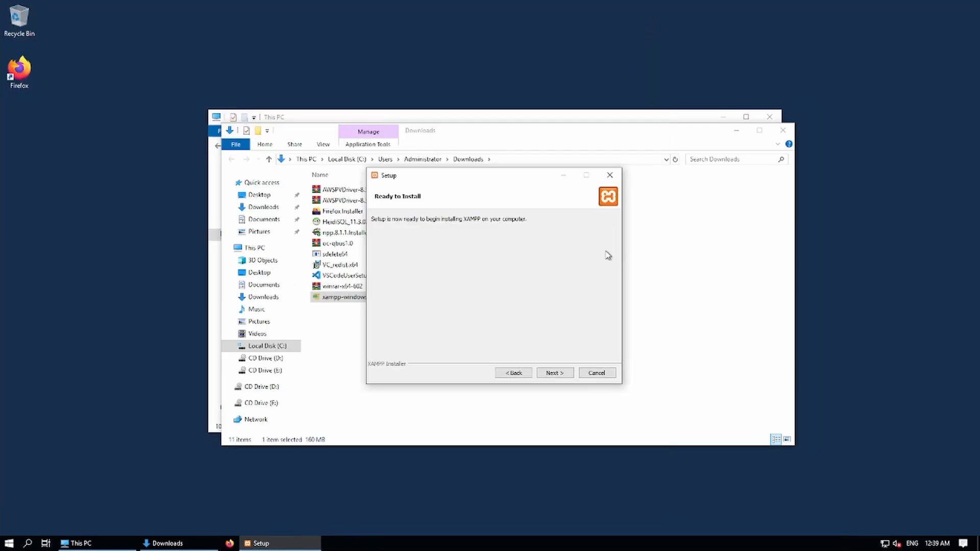
pyautogui.click(554, 373)
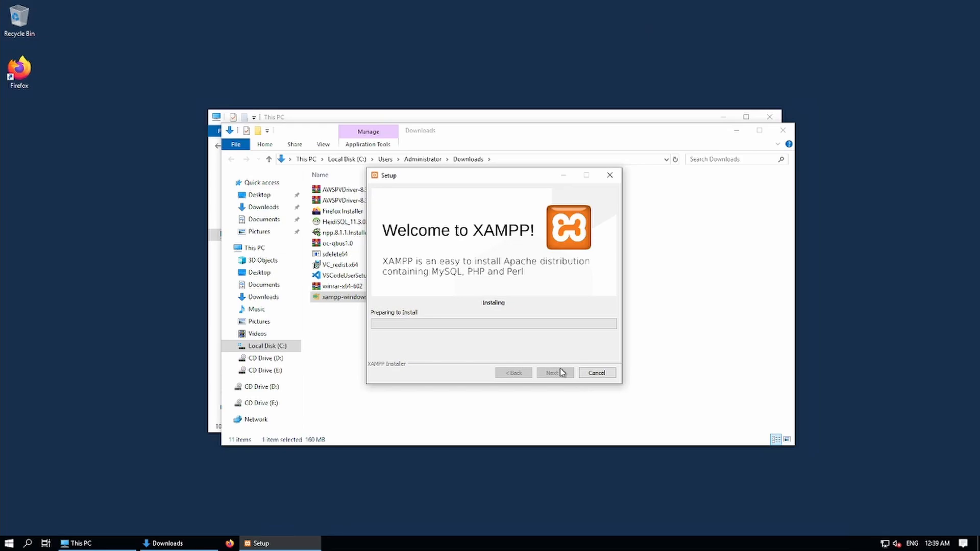
pyautogui.click(563, 176)
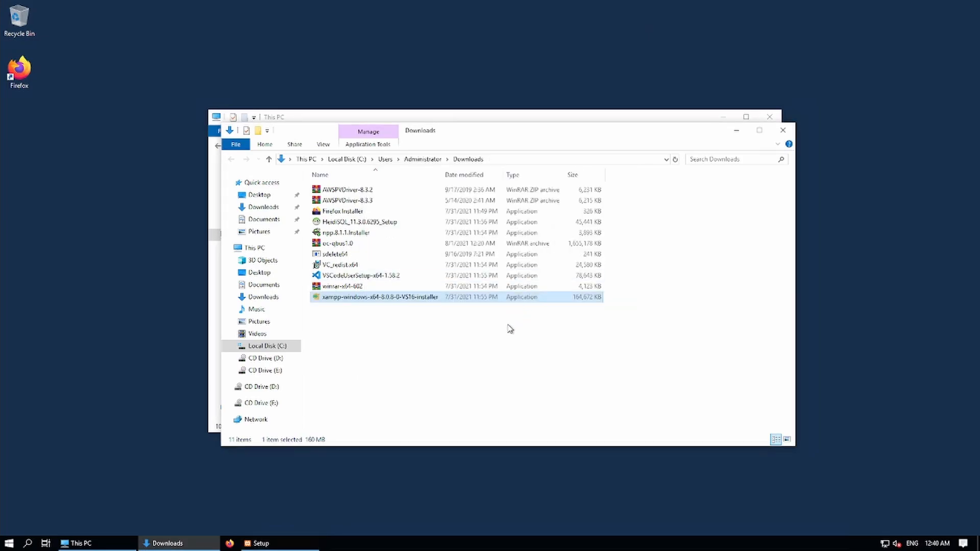
# Run the VS Code installer, accept the license, and keep the default location and Start Menu folder.
pyautogui.doubleClick(341, 277)
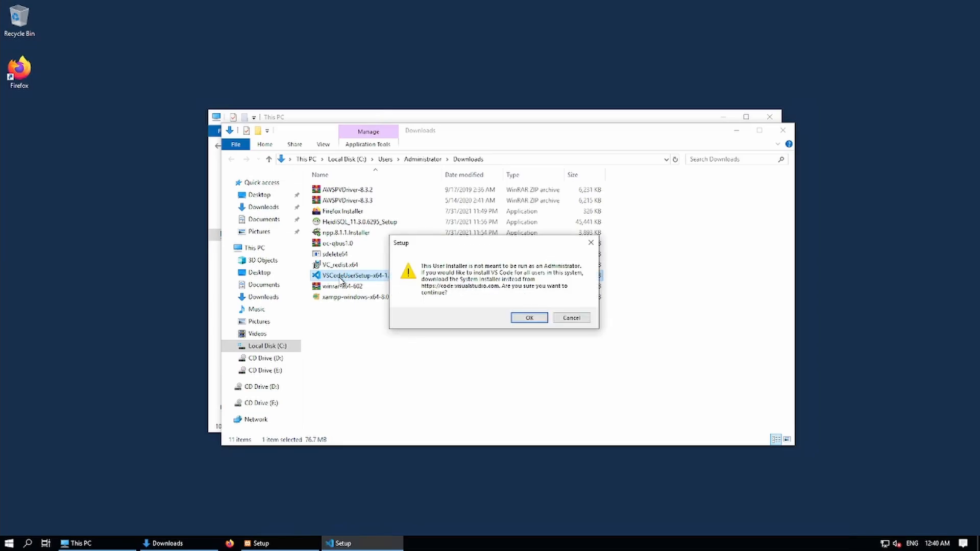
pyautogui.click(514, 318)
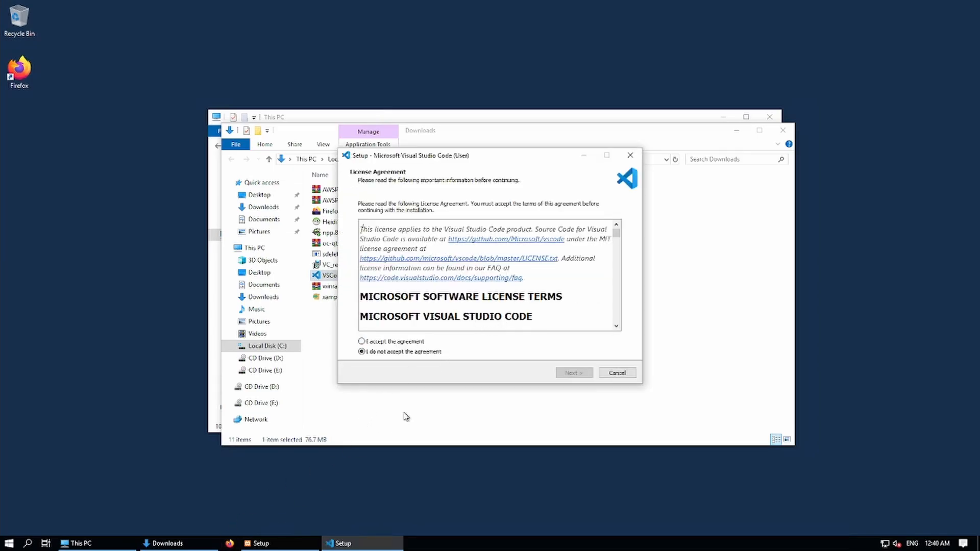
pyautogui.click(381, 342)
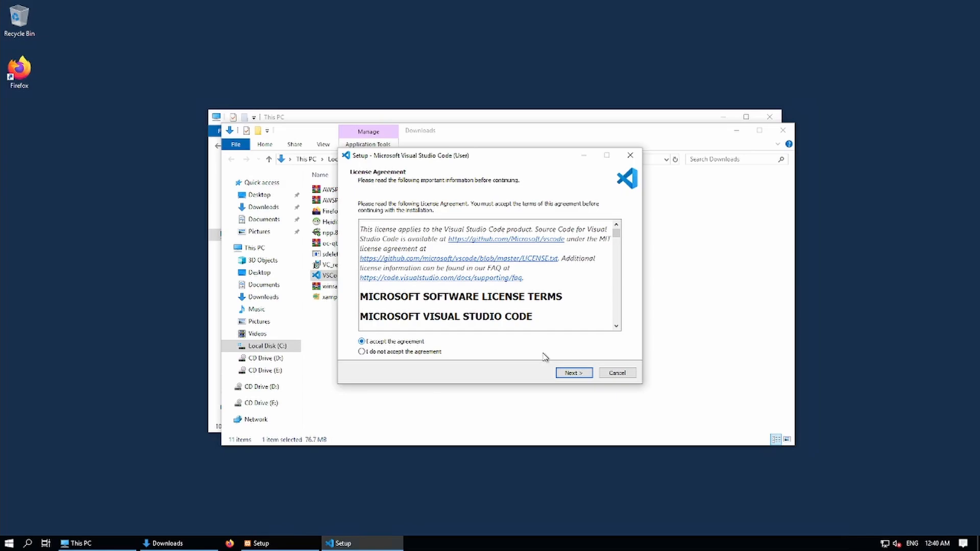
pyautogui.click(572, 372)
pyautogui.click(573, 373)
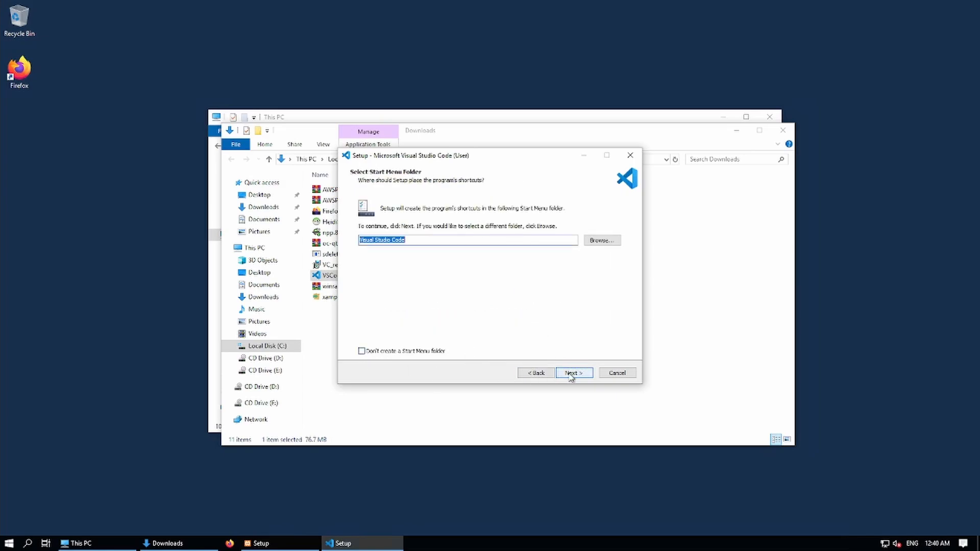
pyautogui.click(572, 373)
# Add a desktop icon, install and finish VS Code setup, then close the editor.
pyautogui.click(375, 236)
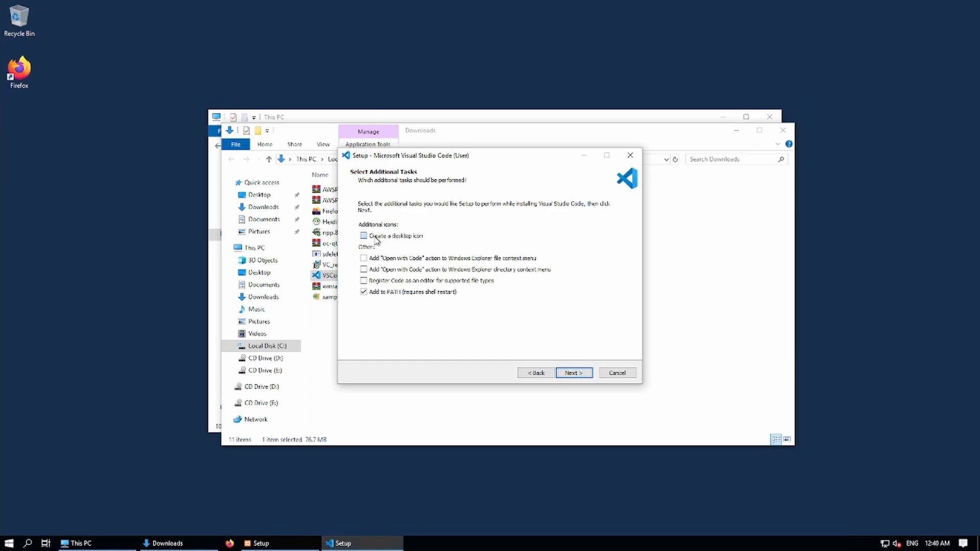
pyautogui.click(573, 373)
pyautogui.click(574, 373)
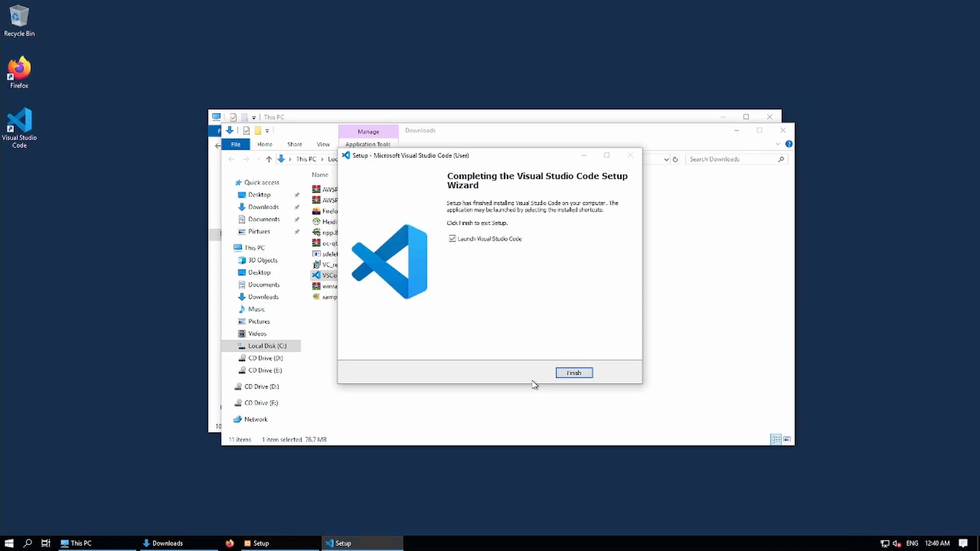
pyautogui.click(573, 373)
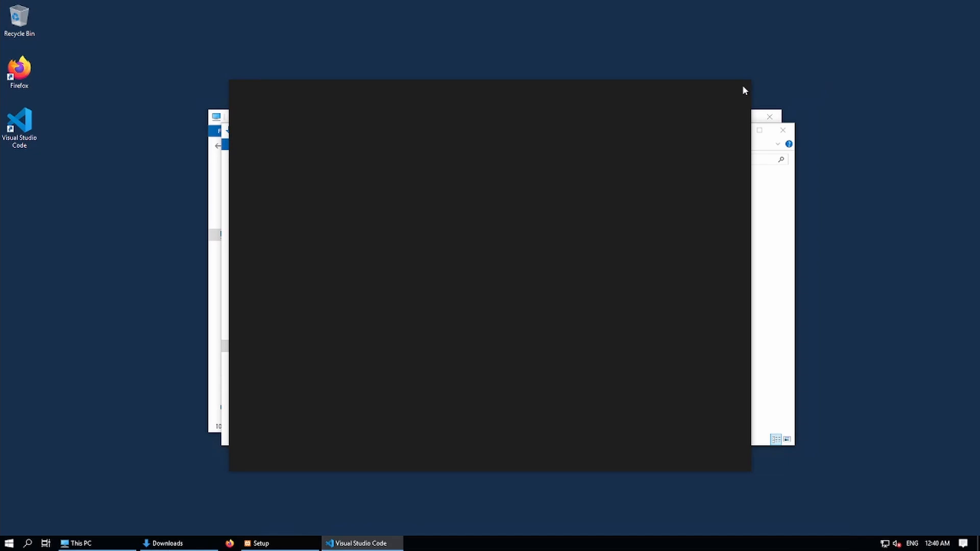
pyautogui.click(742, 87)
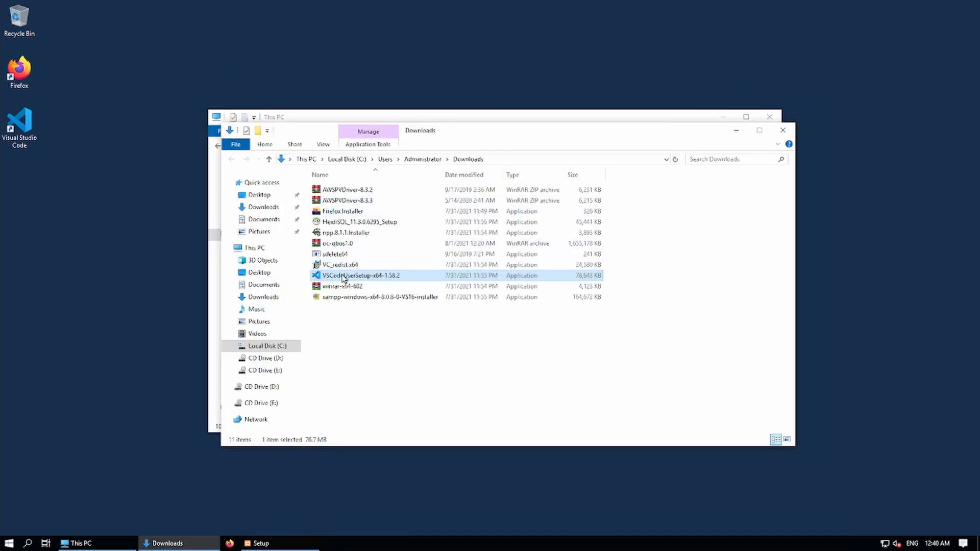
# Install the Visual C++ 2015-2019 x64 redistributable from VC_redist.x64, accepting its license terms.
pyautogui.doubleClick(329, 266)
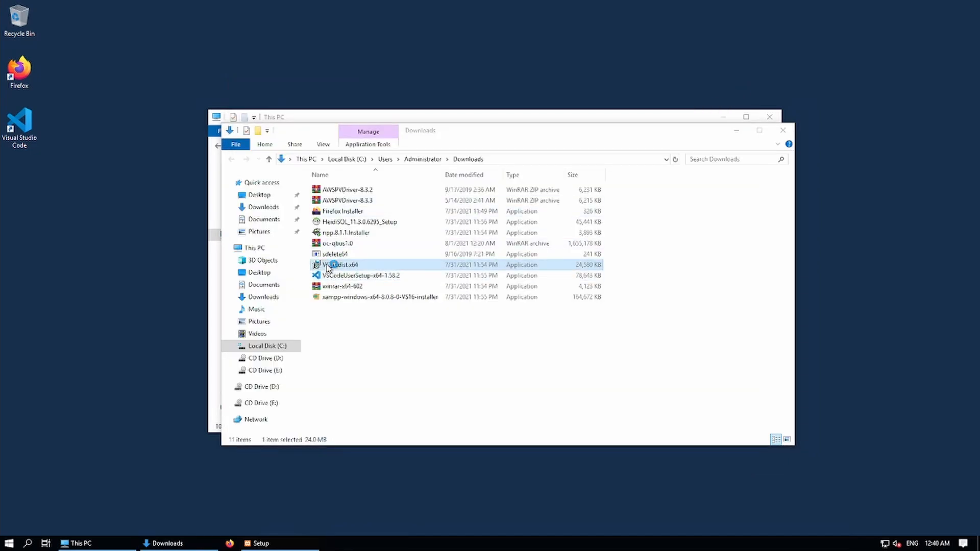
pyautogui.click(386, 315)
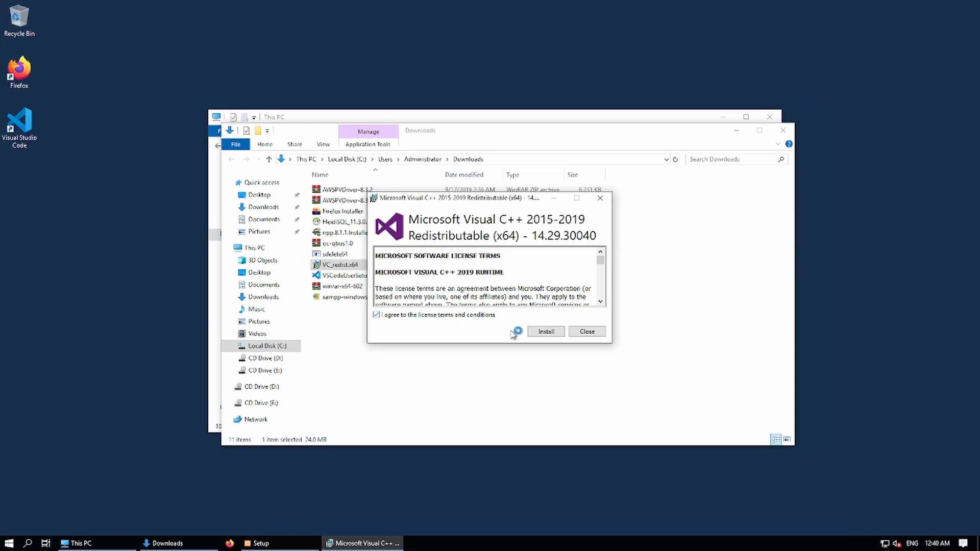
pyautogui.click(544, 332)
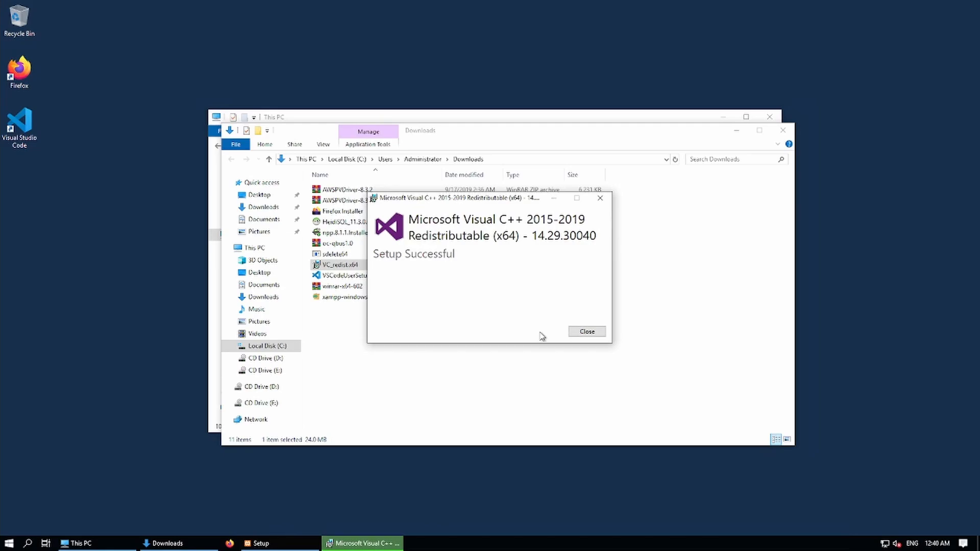
pyautogui.click(588, 333)
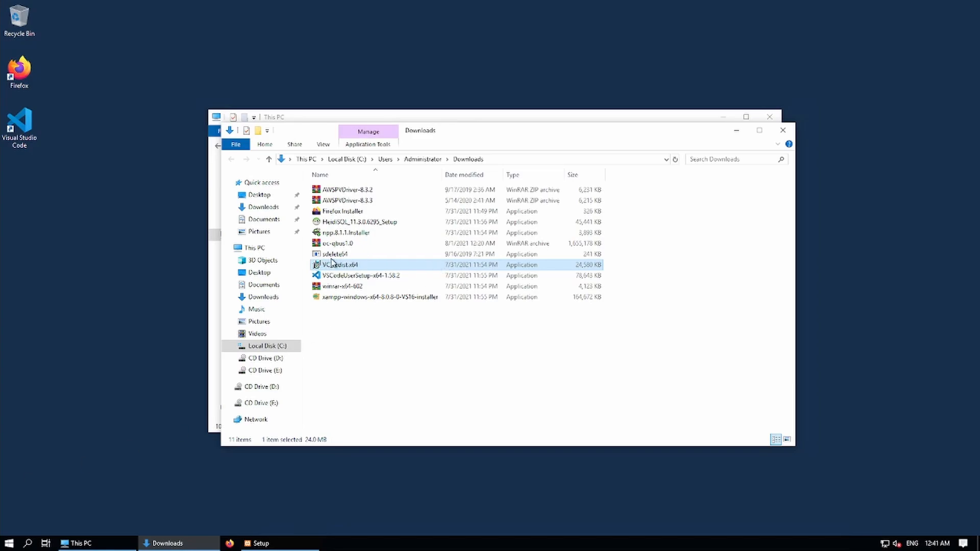
pyautogui.click(331, 256)
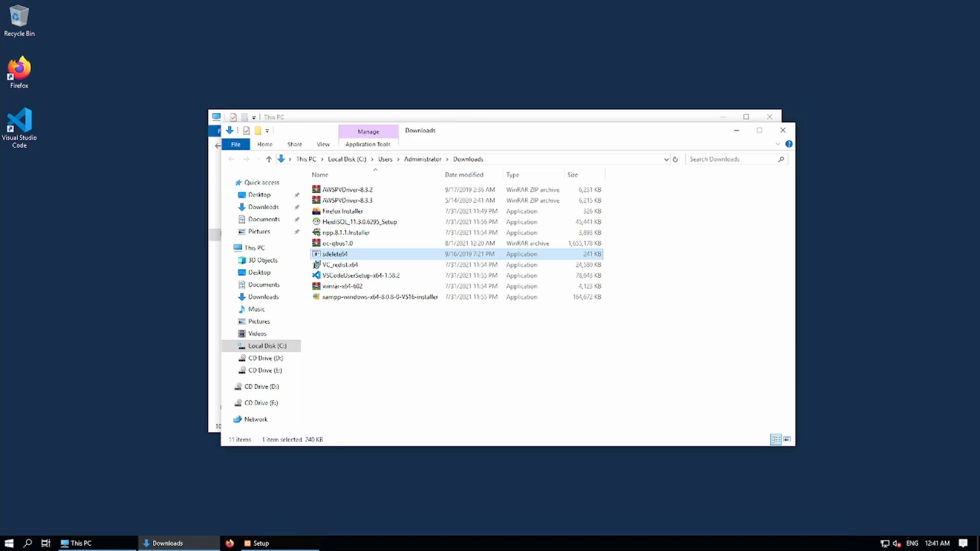
# Run the npp.8.1.1 installer, accept the license, and keep the default folder and components.
pyautogui.doubleClick(337, 233)
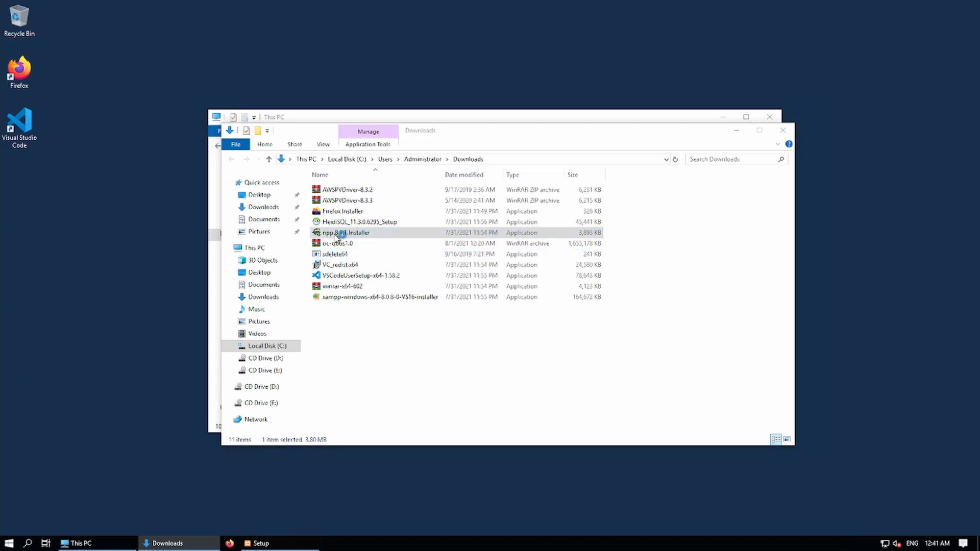
pyautogui.click(498, 297)
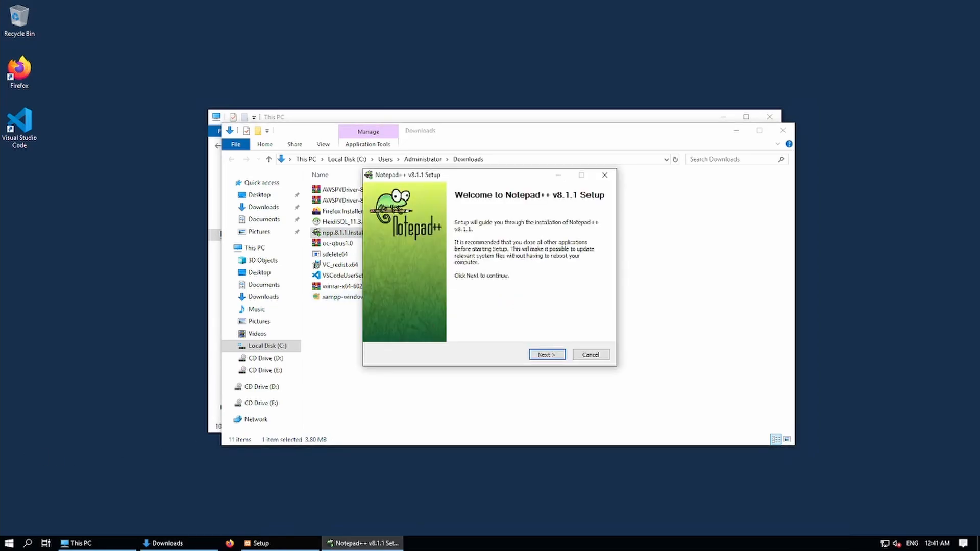
pyautogui.click(551, 357)
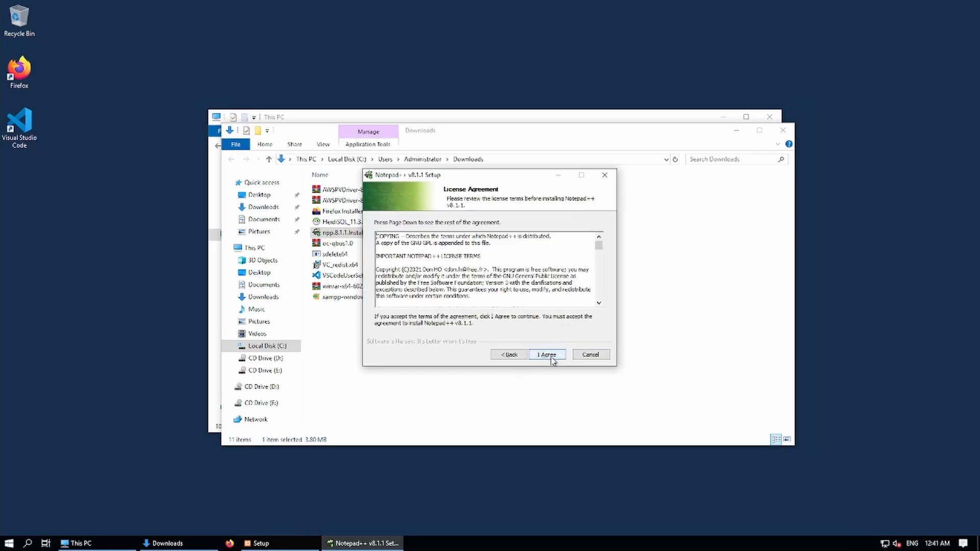
pyautogui.click(547, 355)
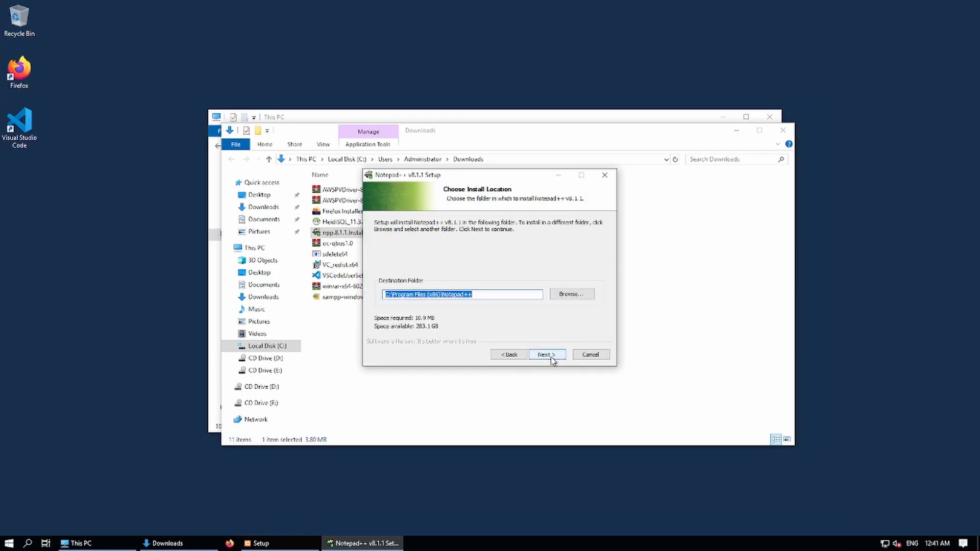
pyautogui.click(551, 357)
pyautogui.click(551, 358)
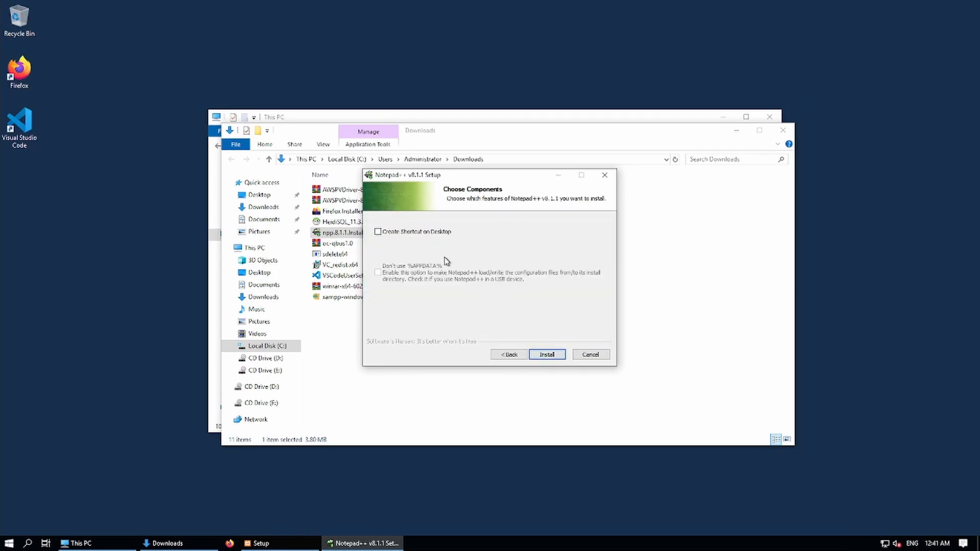
# Add a Notepad++ desktop shortcut, install, and finish without launching Notepad++.
pyautogui.click(386, 232)
pyautogui.click(546, 356)
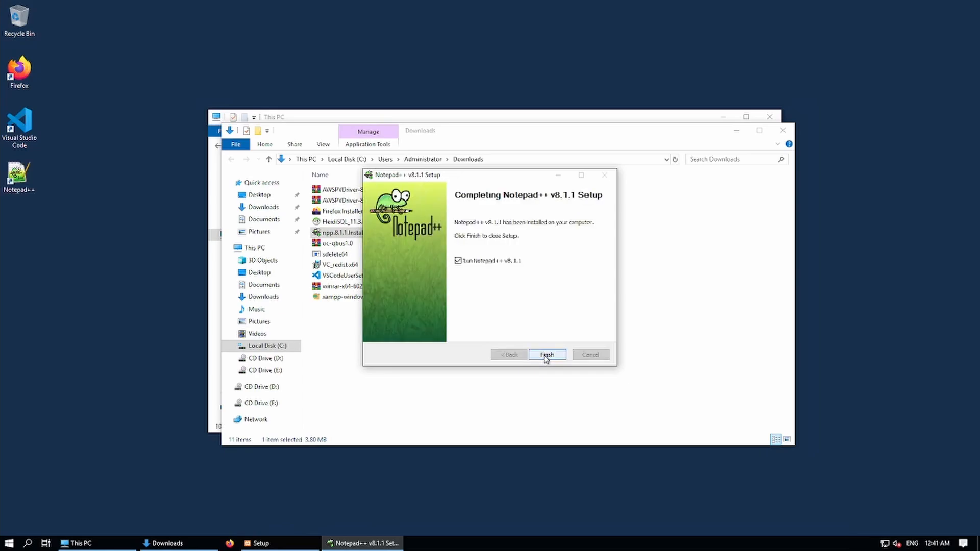
pyautogui.click(458, 260)
pyautogui.click(557, 358)
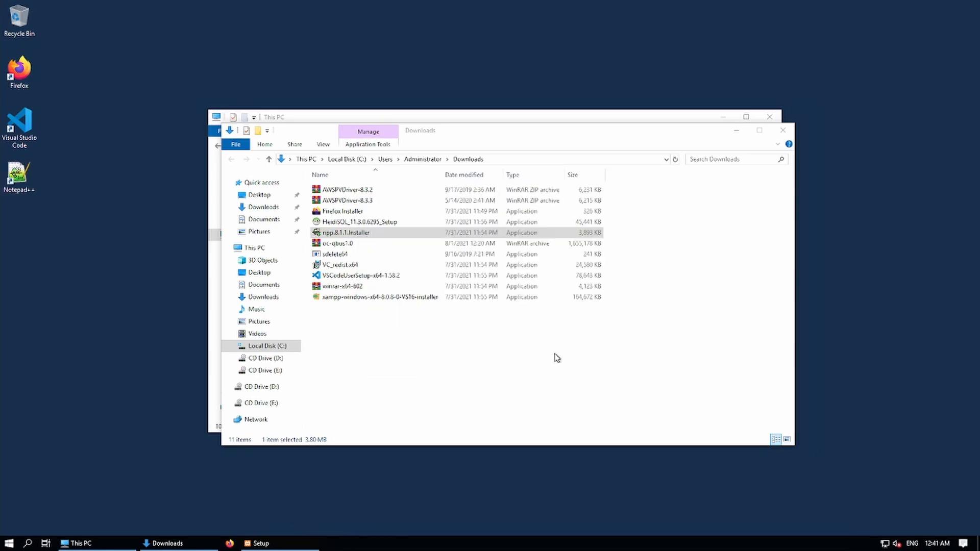
pyautogui.click(370, 223)
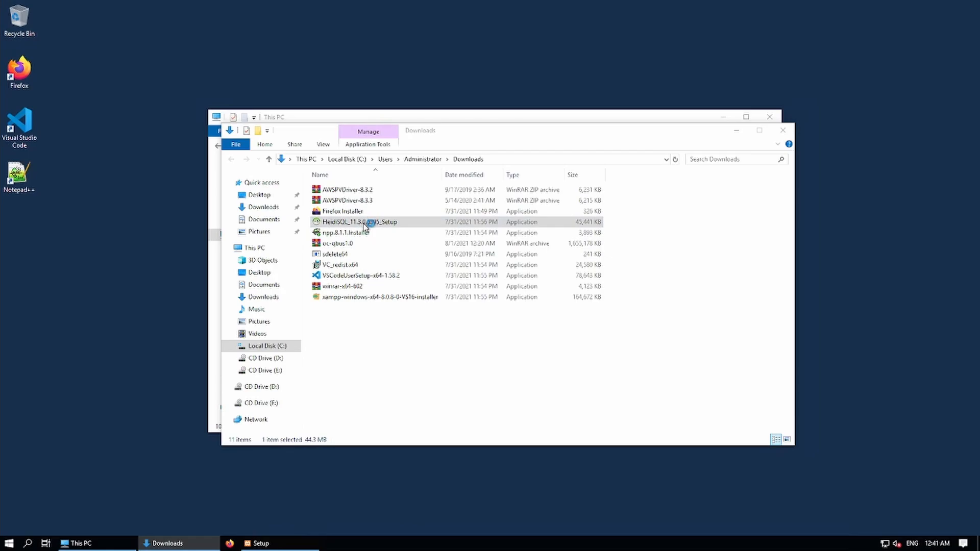
# Install HeidiSQL 11.3.0.6295 into C:\Program Files\HeidiSQL with default options, without launching it afterward.
pyautogui.doubleClick(365, 226)
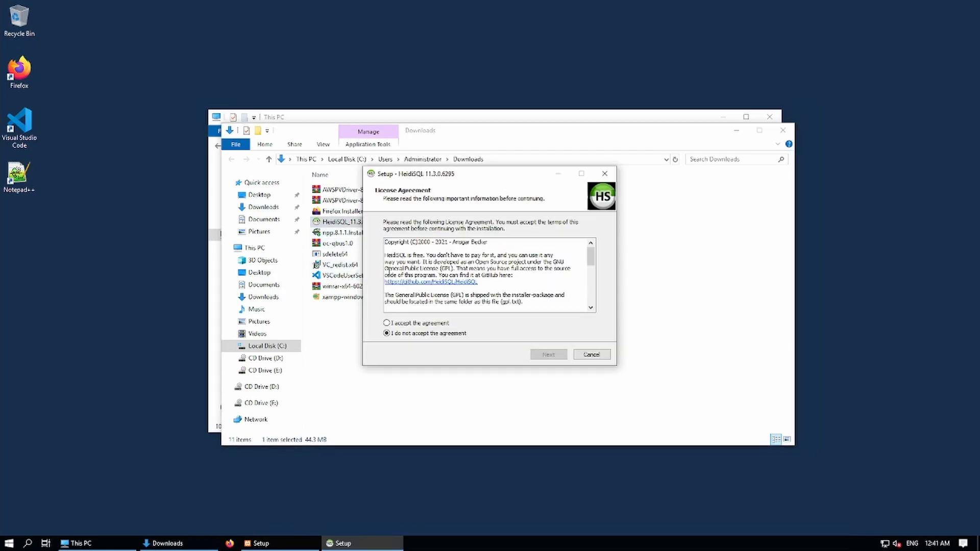
pyautogui.click(387, 323)
pyautogui.click(547, 357)
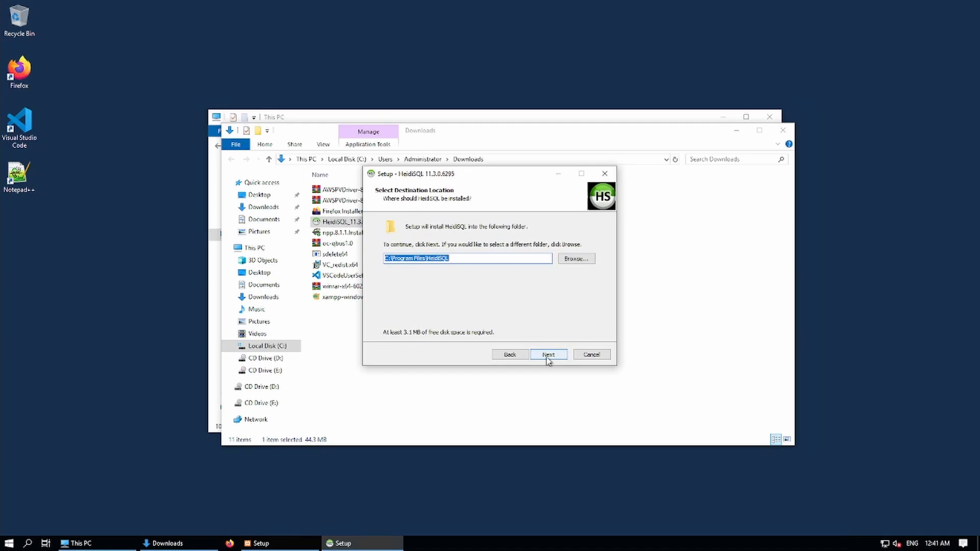
pyautogui.click(548, 357)
pyautogui.click(562, 357)
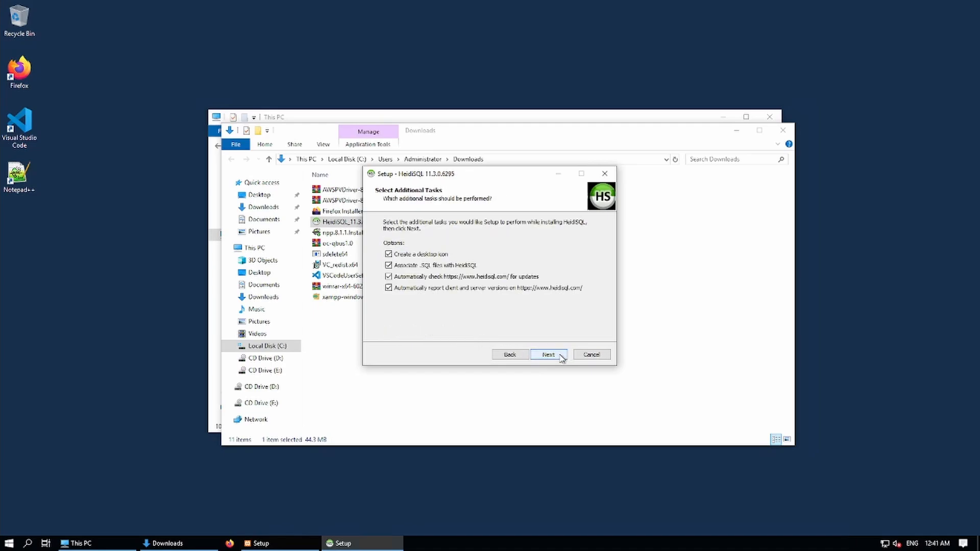
pyautogui.click(561, 359)
pyautogui.click(549, 355)
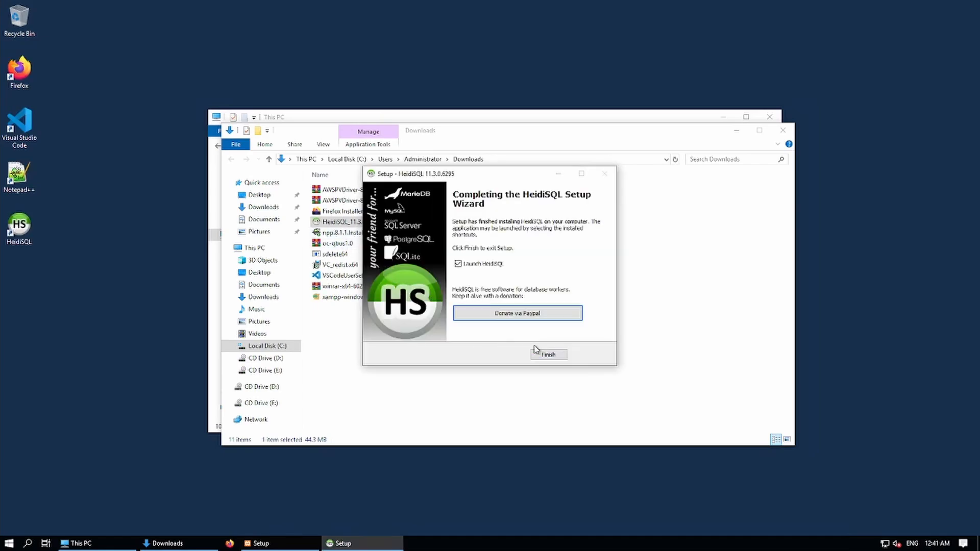
pyautogui.click(466, 266)
pyautogui.click(546, 356)
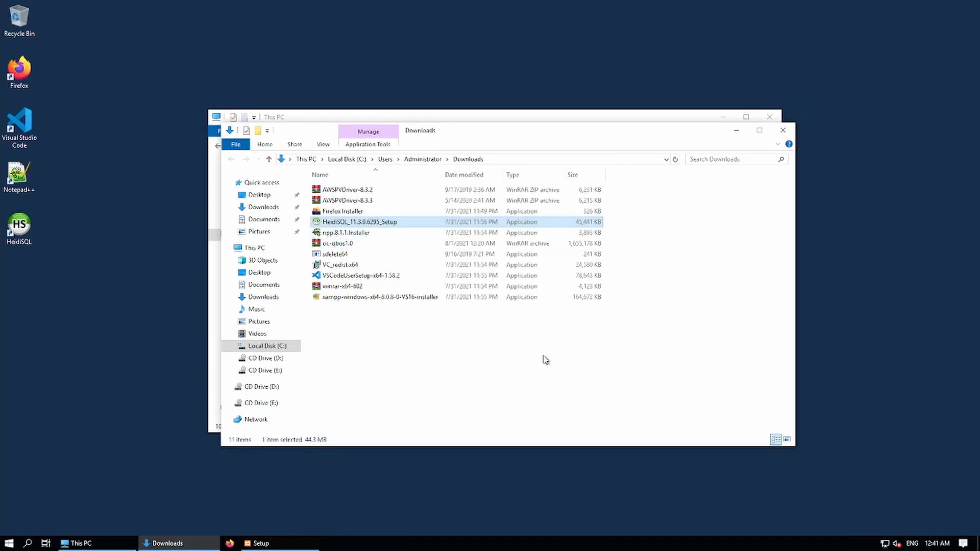
# Return to the XAMPP installer and finish setup with the Control Panel set to start.
pyautogui.click(261, 544)
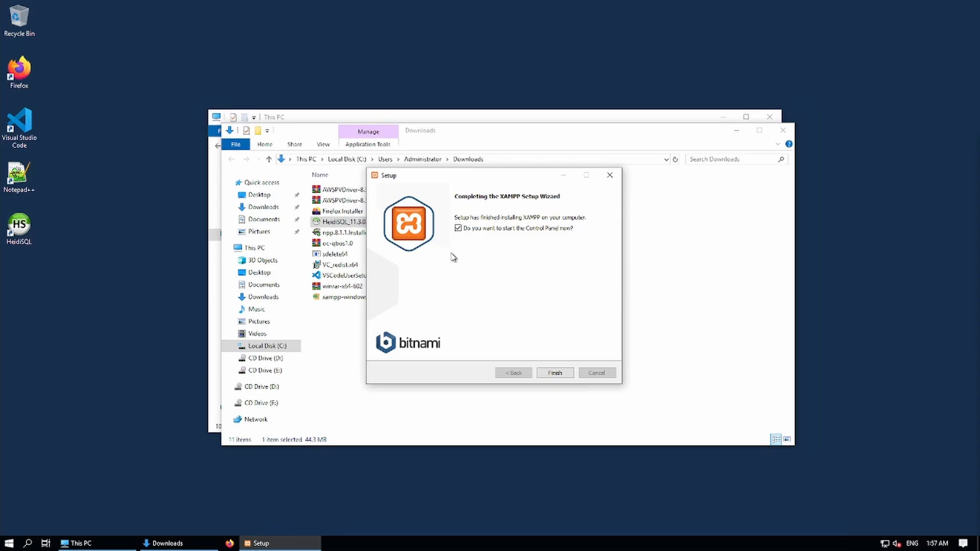
pyautogui.click(555, 374)
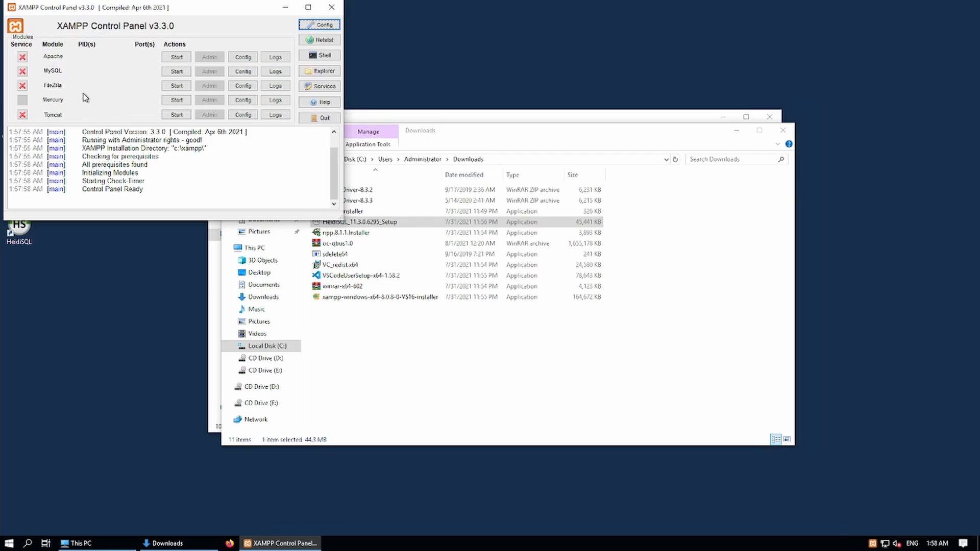
# Install Apache and MySQL as XAMPP services, start both servers, and minimize the Control Panel.
pyautogui.click(23, 57)
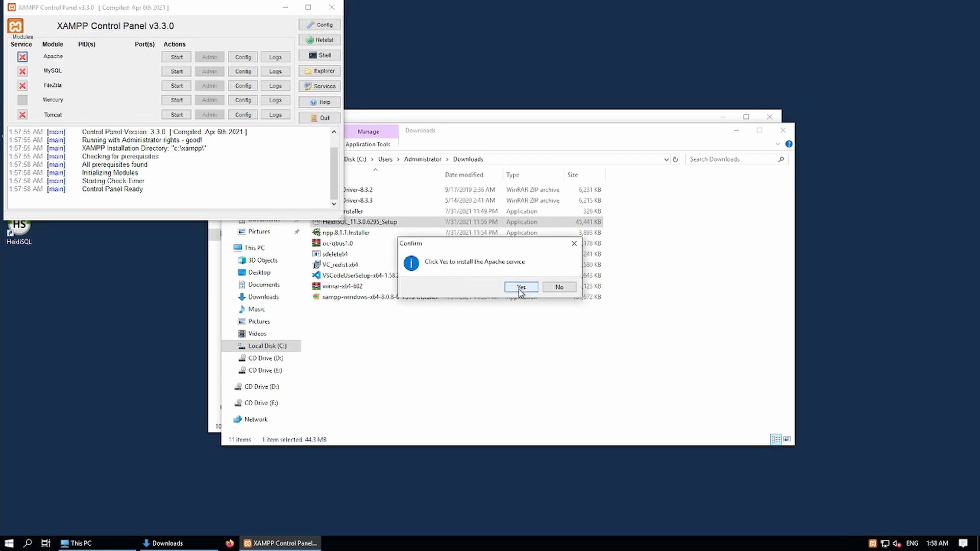
pyautogui.click(518, 287)
pyautogui.click(22, 73)
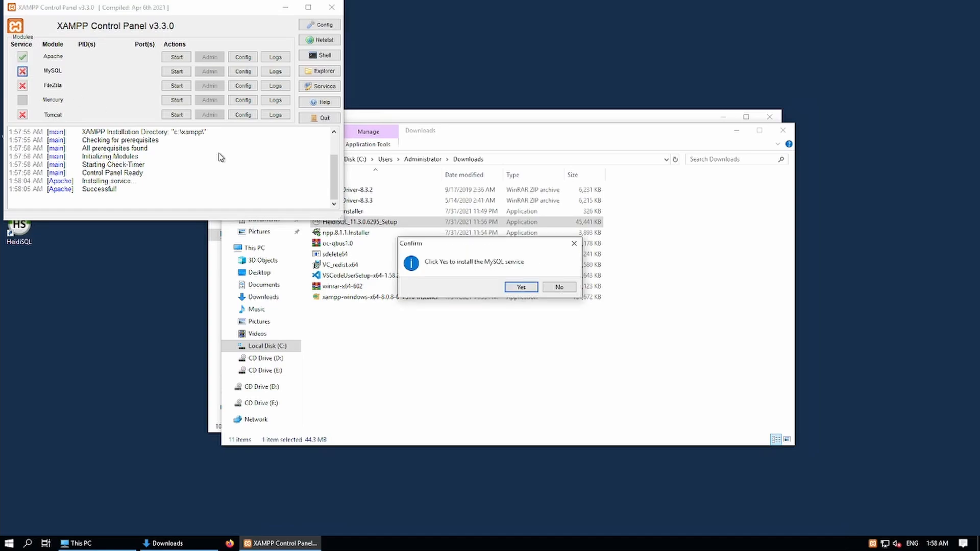
pyautogui.click(519, 288)
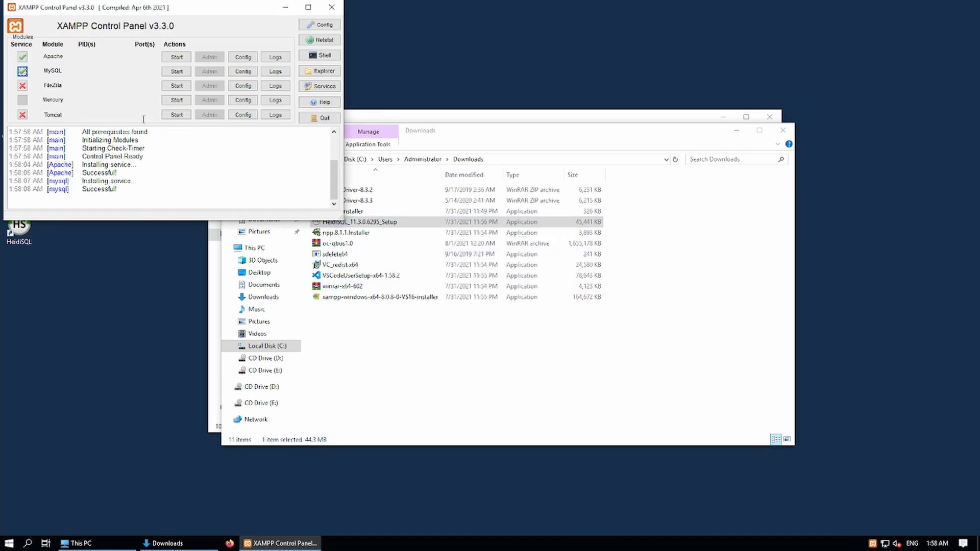
pyautogui.click(177, 57)
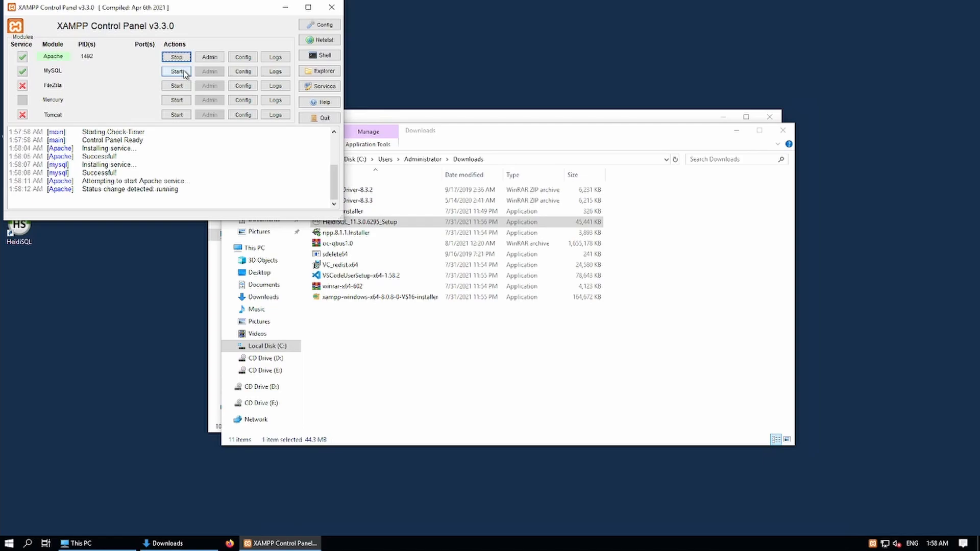
pyautogui.click(183, 73)
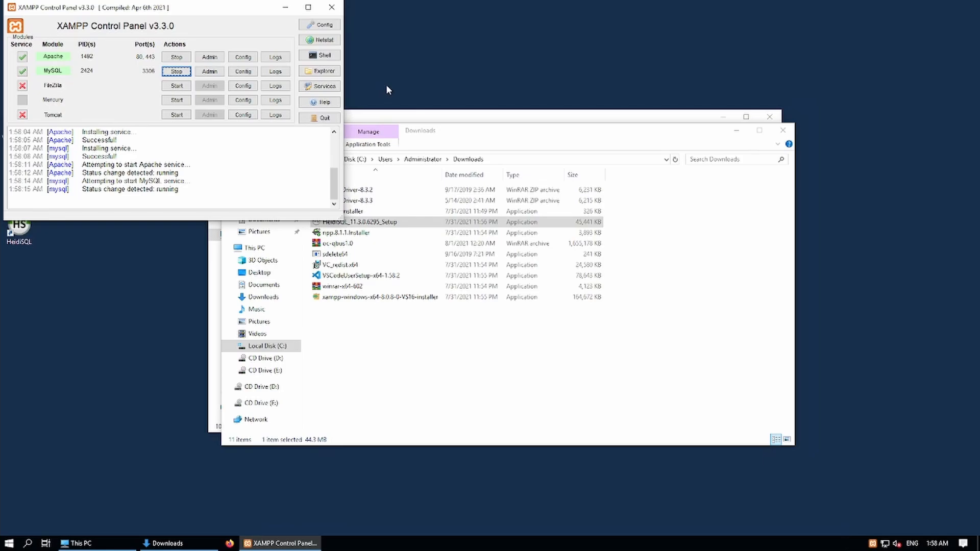
pyautogui.click(285, 8)
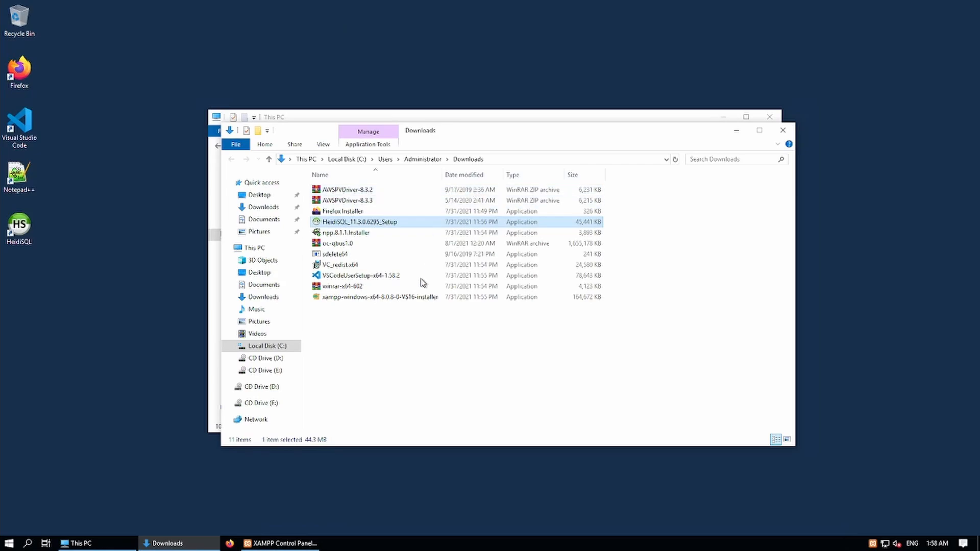
pyautogui.moveTo(393, 359); pyautogui.dragTo(341, 194)
pyautogui.click(342, 313)
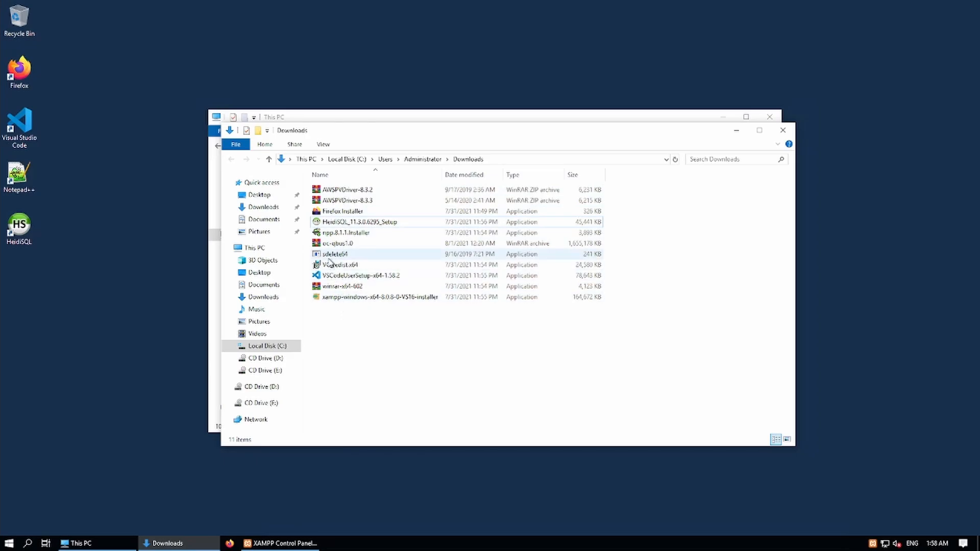
pyautogui.click(328, 259)
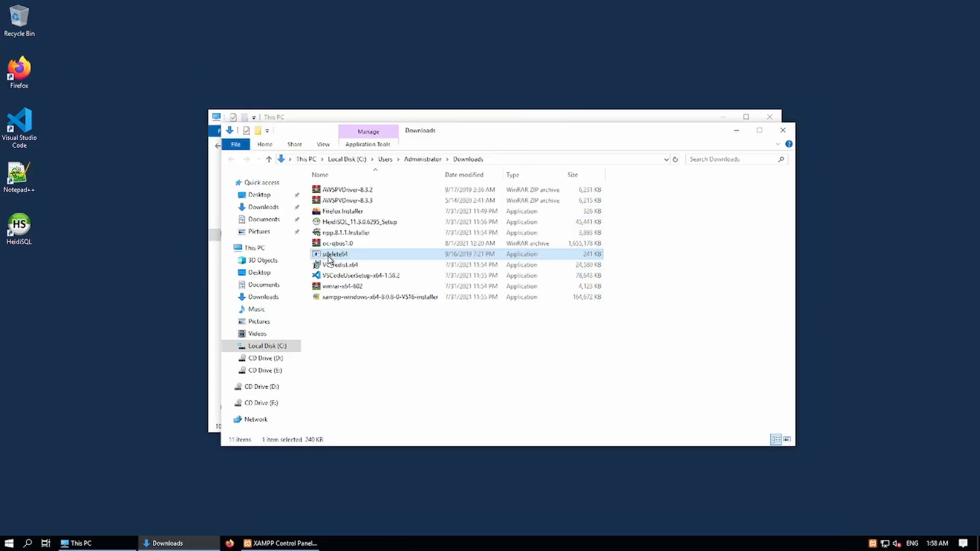
pyautogui.doubleClick(329, 259)
pyautogui.doubleClick(329, 259)
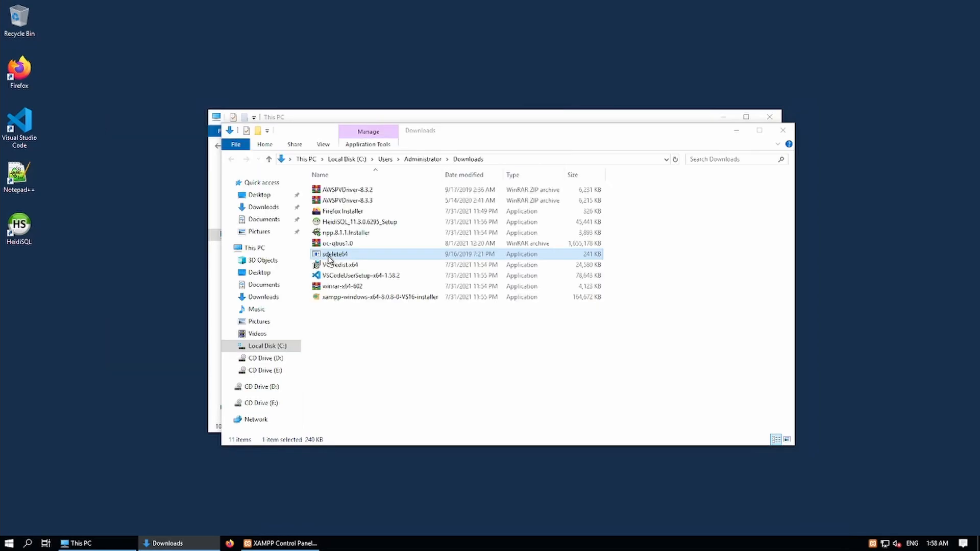
pyautogui.doubleClick(329, 259)
pyautogui.click(329, 259)
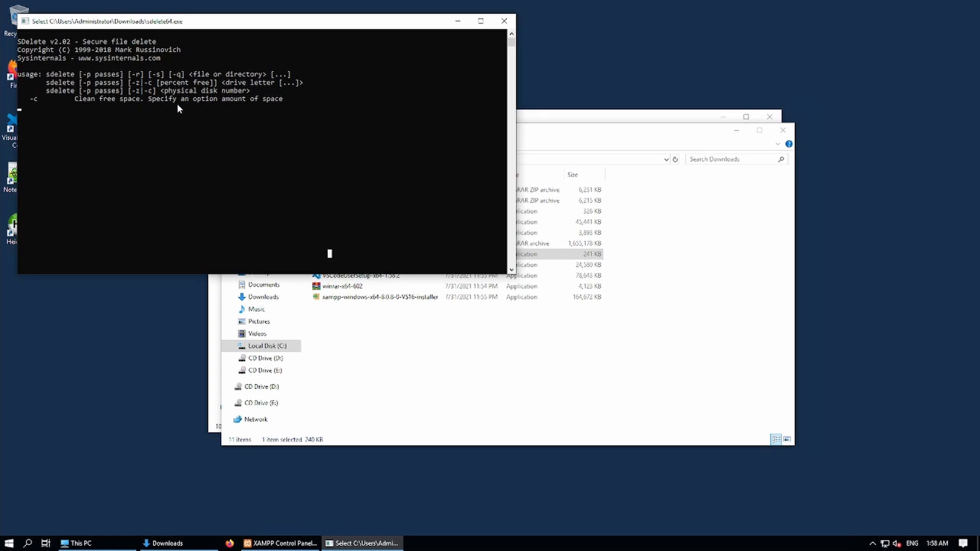
pyautogui.click(509, 26)
# Delete the sdelete64 file and permanently empty the Recycle Bin.
pyautogui.rightClick(336, 255)
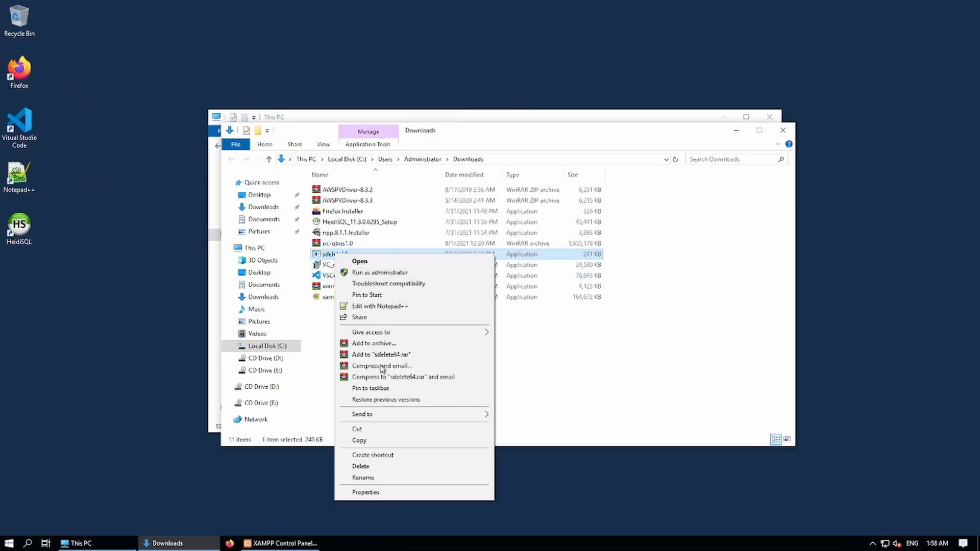
pyautogui.click(363, 466)
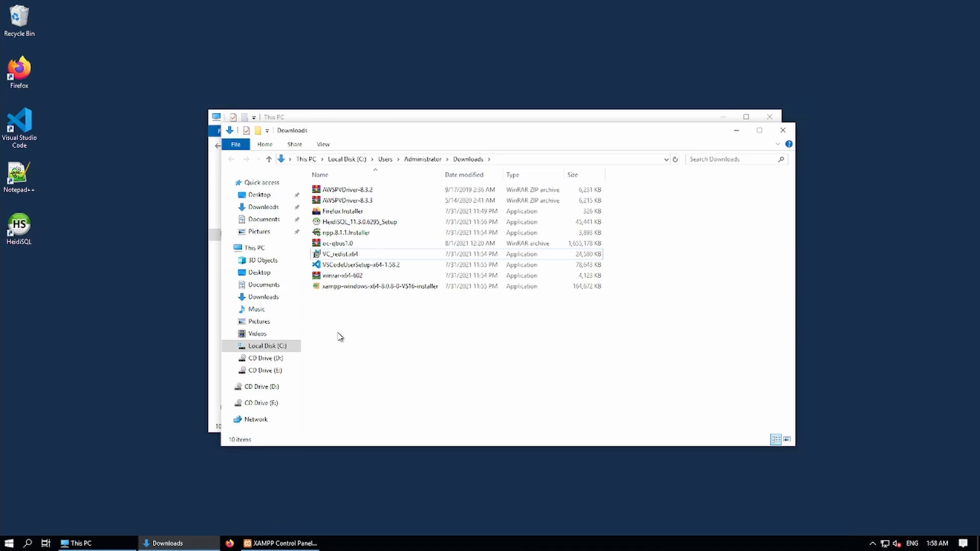
pyautogui.rightClick(22, 29)
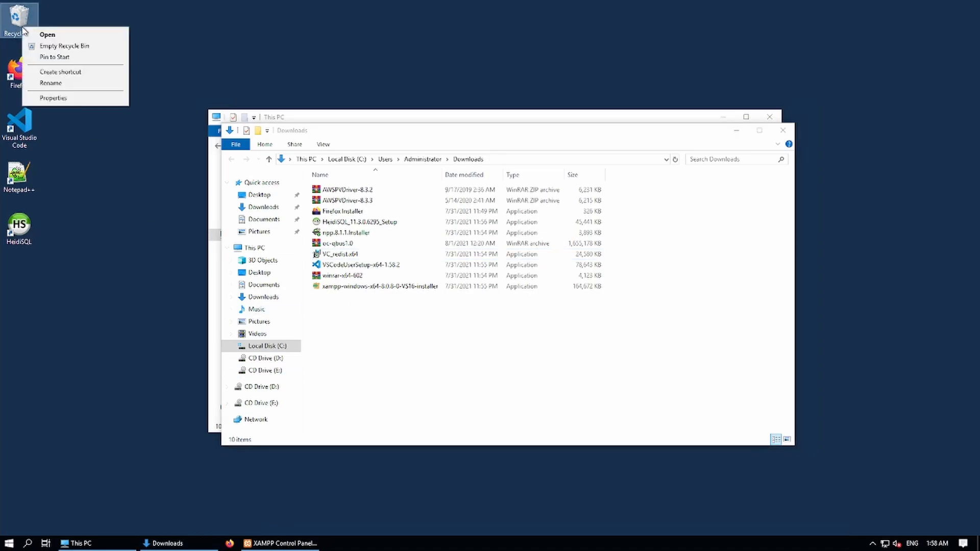
pyautogui.click(61, 45)
pyautogui.click(524, 319)
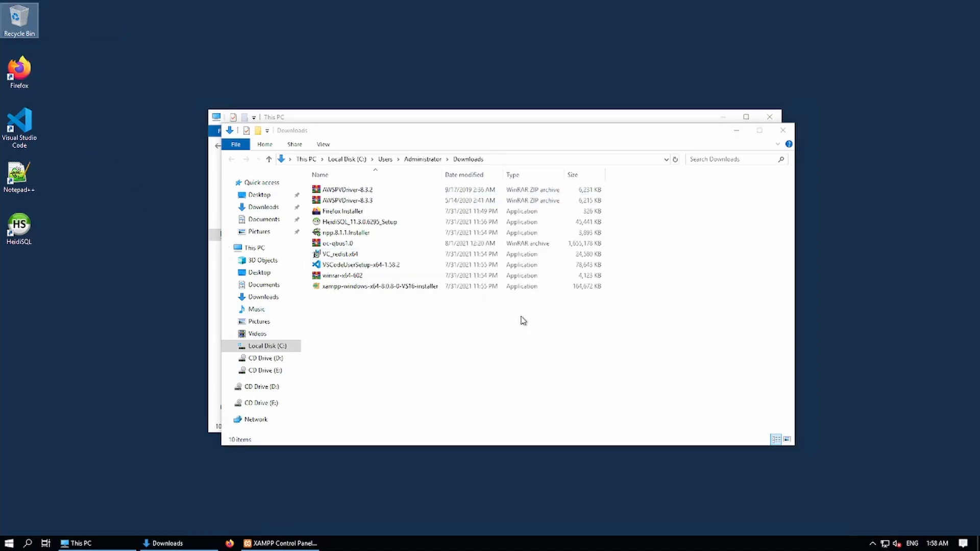
# Move oc-qbus1.0 to the desktop's bottom-right corner and close both Explorer windows.
pyautogui.click(368, 329)
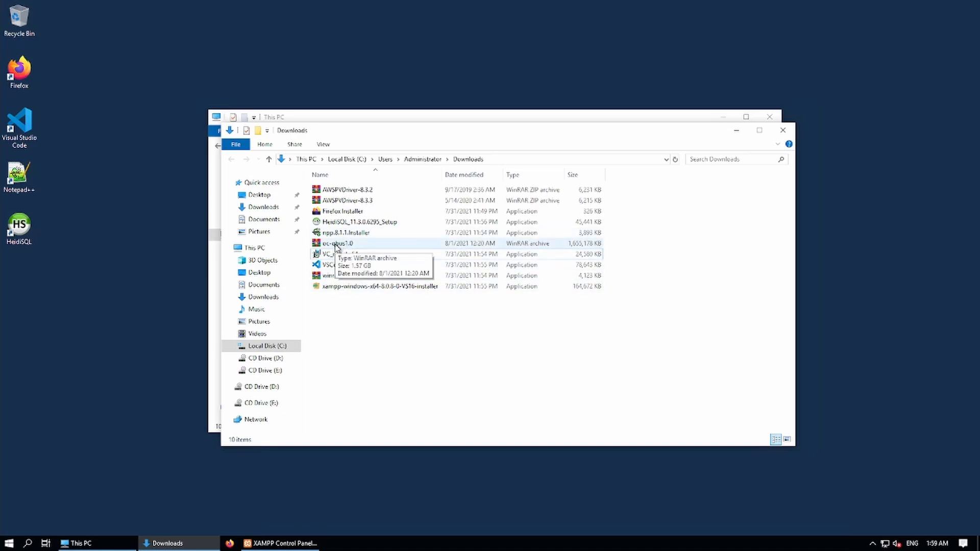
pyautogui.moveTo(336, 249); pyautogui.dragTo(142, 190)
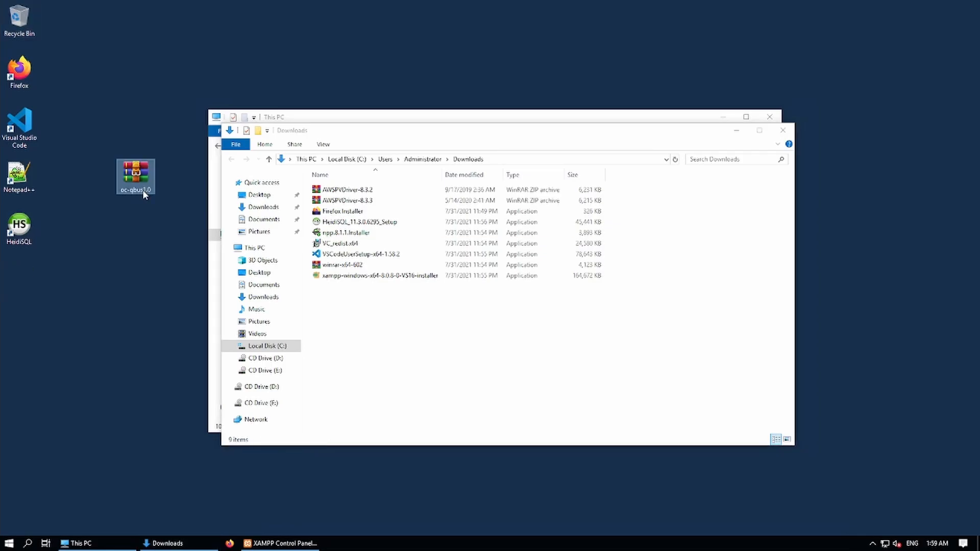
pyautogui.click(782, 131)
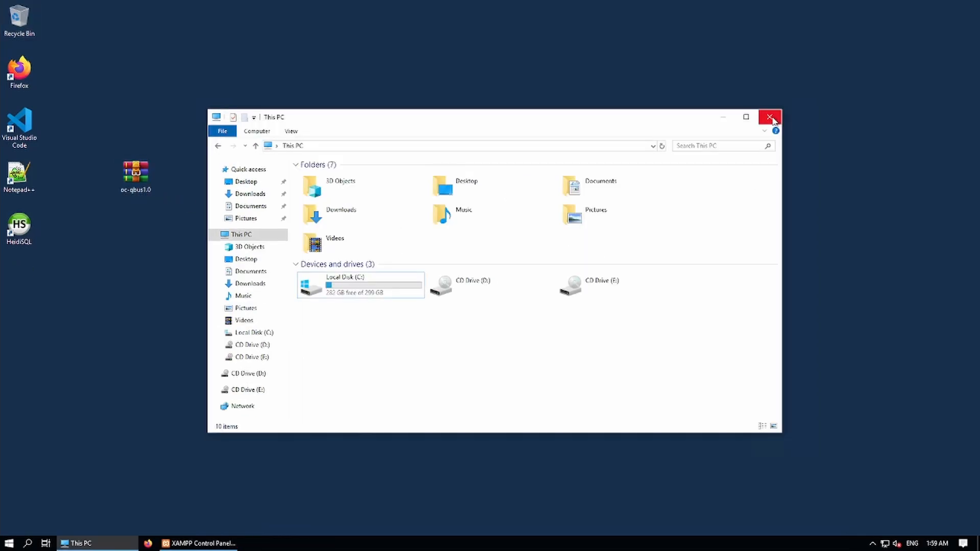
pyautogui.click(770, 116)
pyautogui.moveTo(151, 181); pyautogui.dragTo(955, 506)
# Search 'firewal' from Start and launch Windows Defender Firewall with Advanced Security.
pyautogui.click(860, 462)
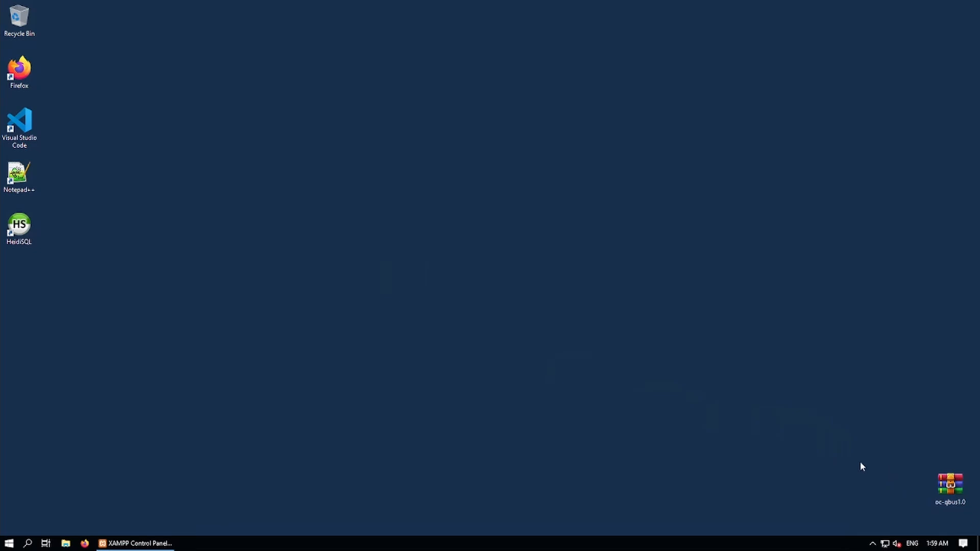
pyautogui.moveTo(885, 446); pyautogui.dragTo(976, 511)
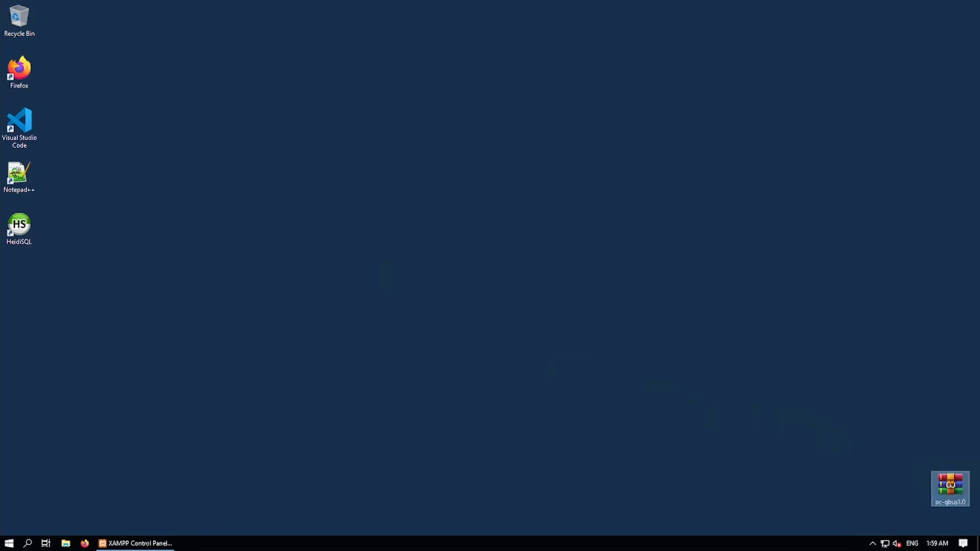
pyautogui.click(878, 454)
pyautogui.click(10, 543)
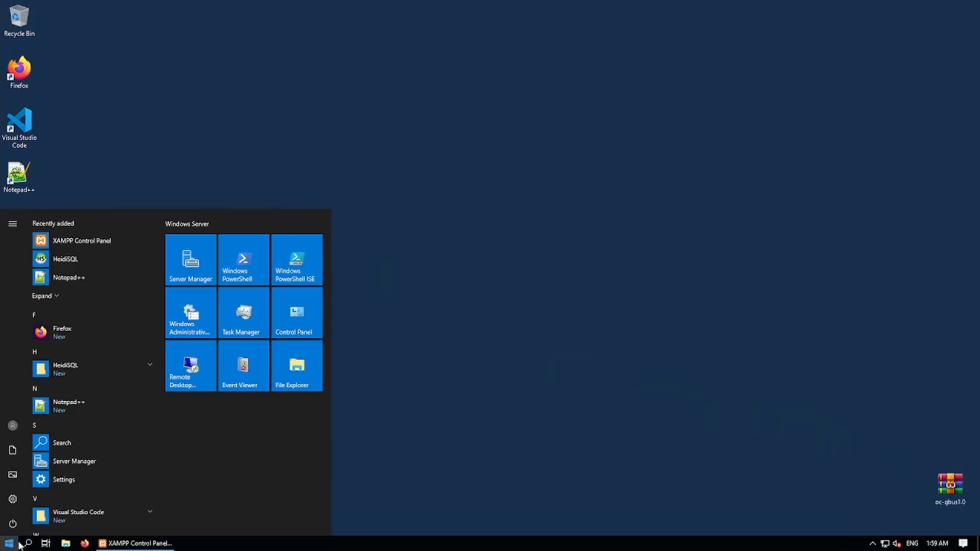
pyautogui.click(28, 543)
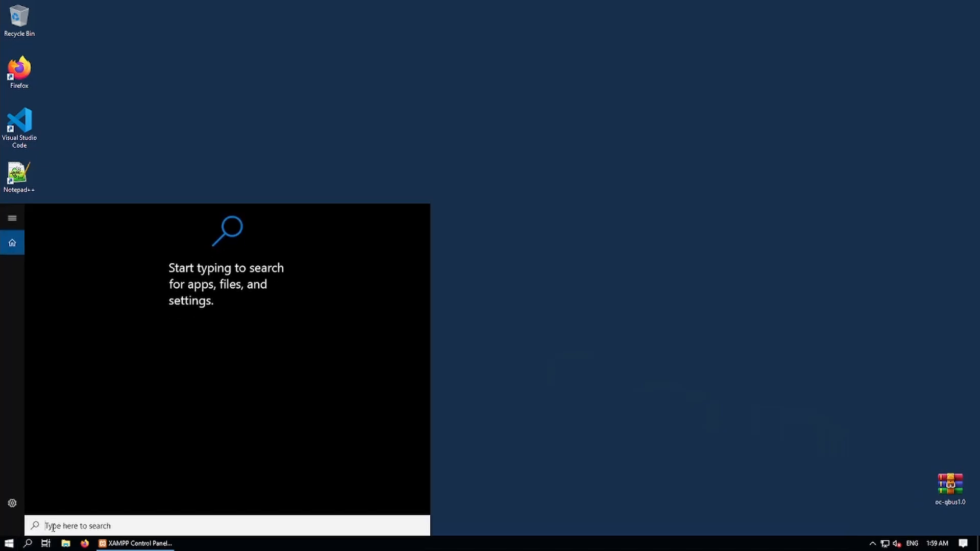
pyautogui.write('fir')
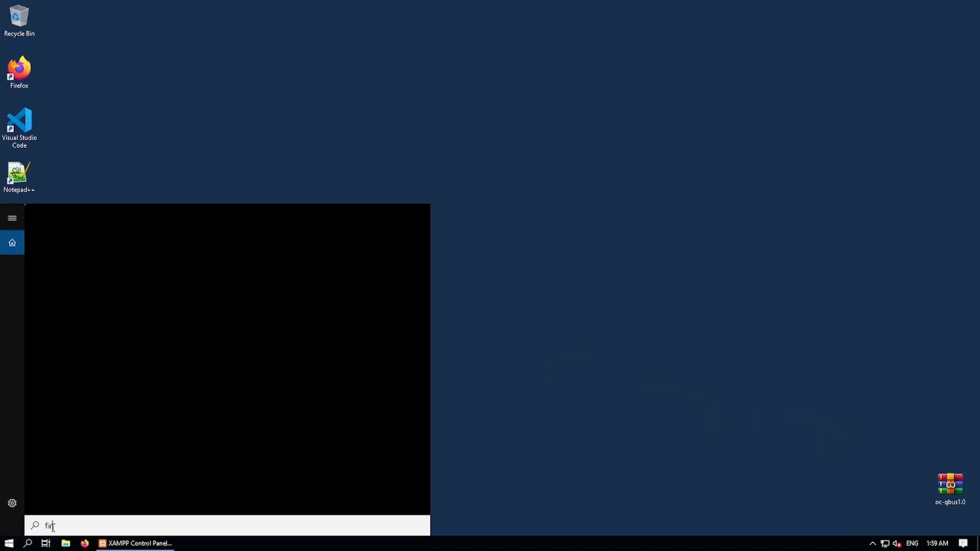
pyautogui.write('ewal')
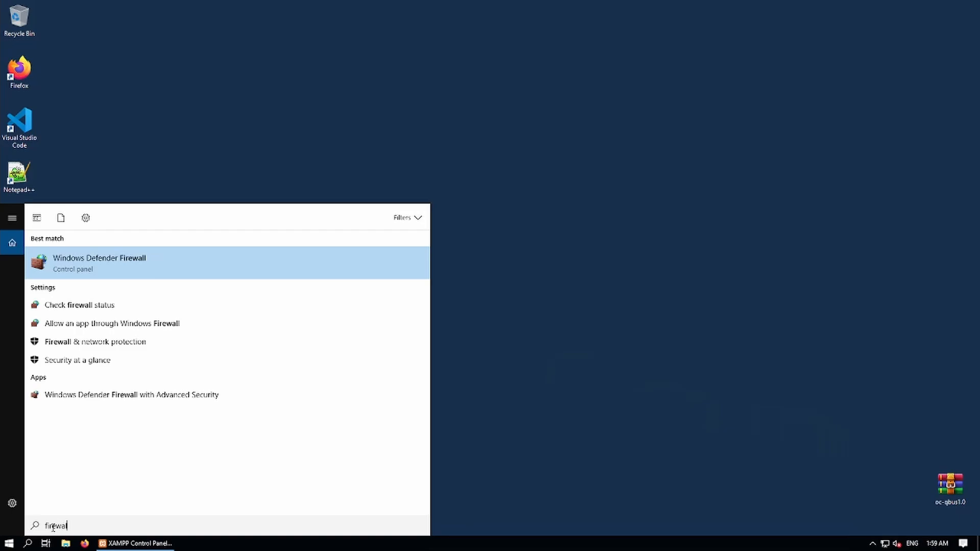
pyautogui.click(161, 399)
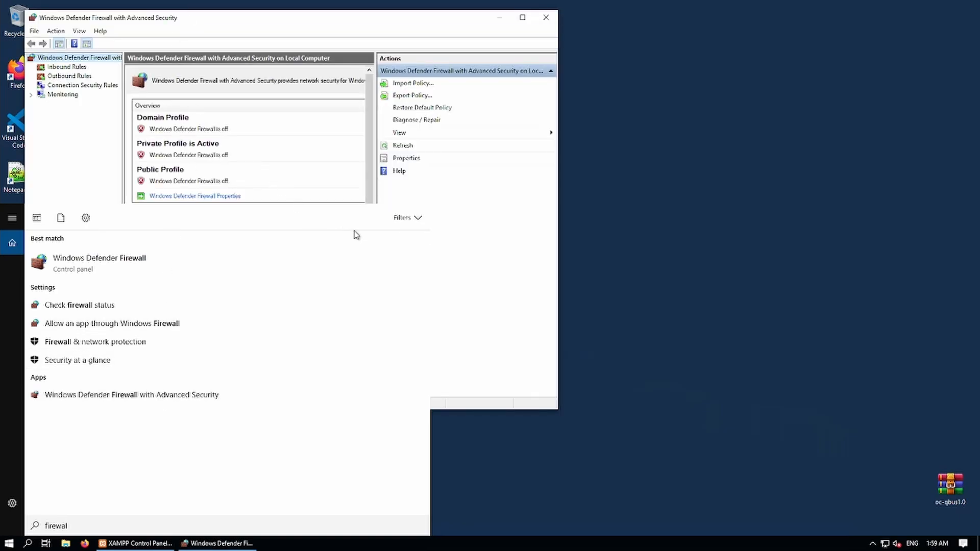
# Show the Inbound Rules list and start a new inbound rule.
pyautogui.click(330, 32)
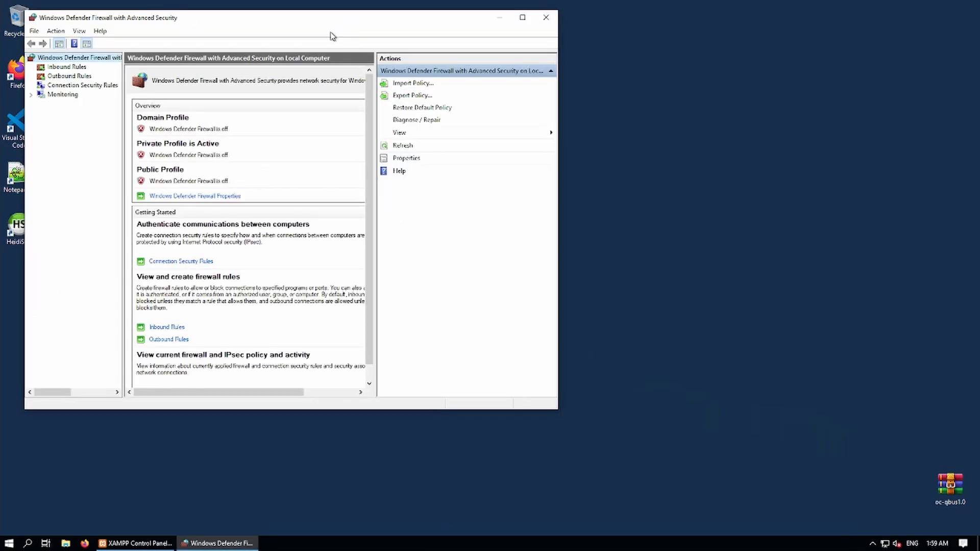
pyautogui.click(61, 68)
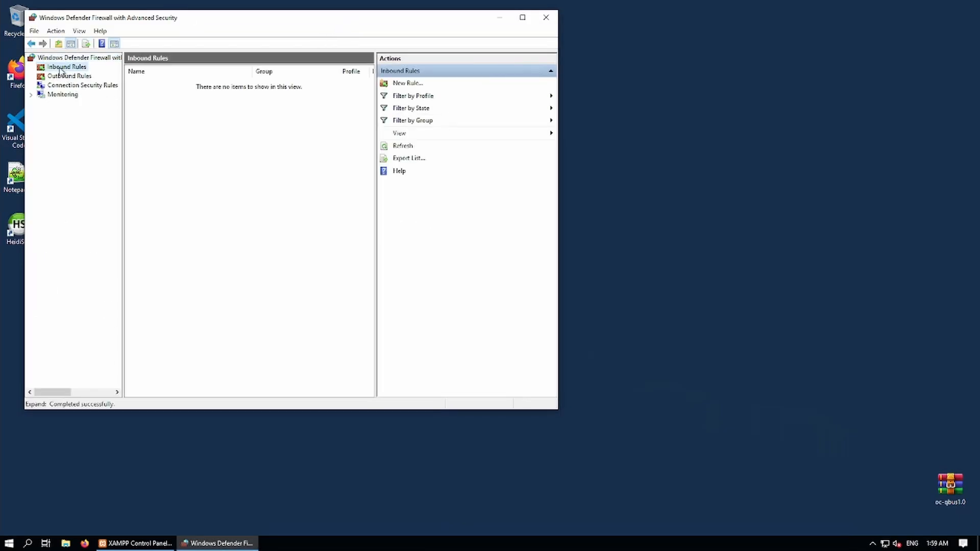
pyautogui.click(407, 86)
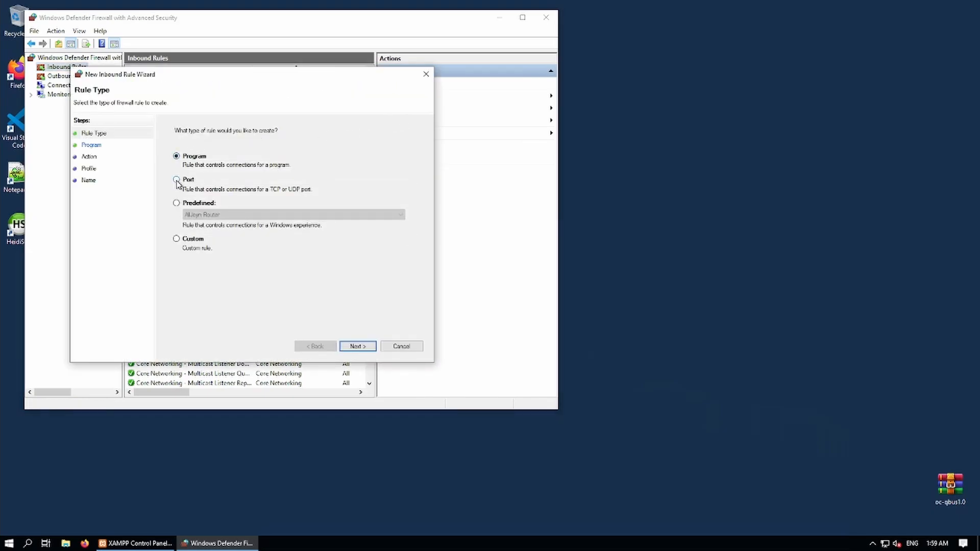
# Make a port rule allowing TCP 30120, limited to the Public profile, named tcpin.
pyautogui.click(177, 180)
pyautogui.click(358, 346)
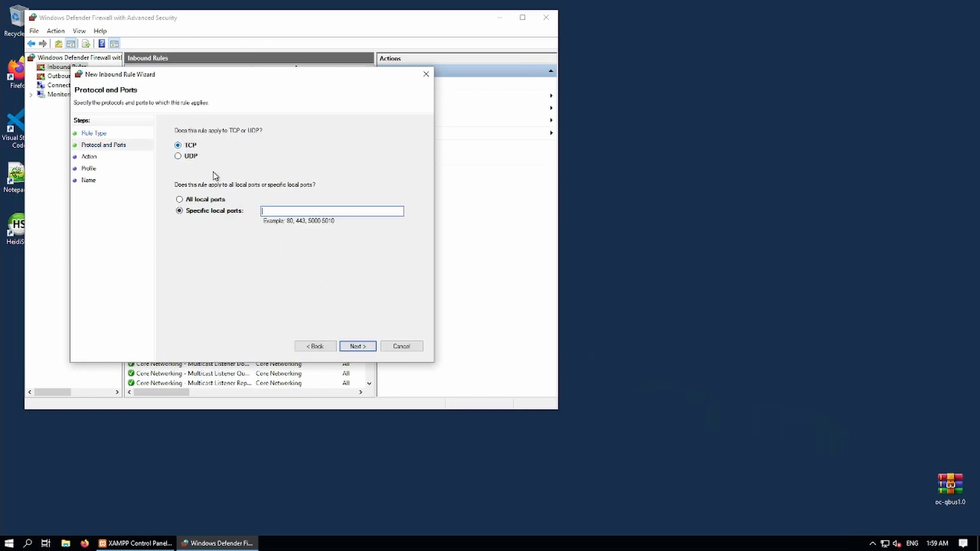
pyautogui.write('30120')
pyautogui.click(368, 346)
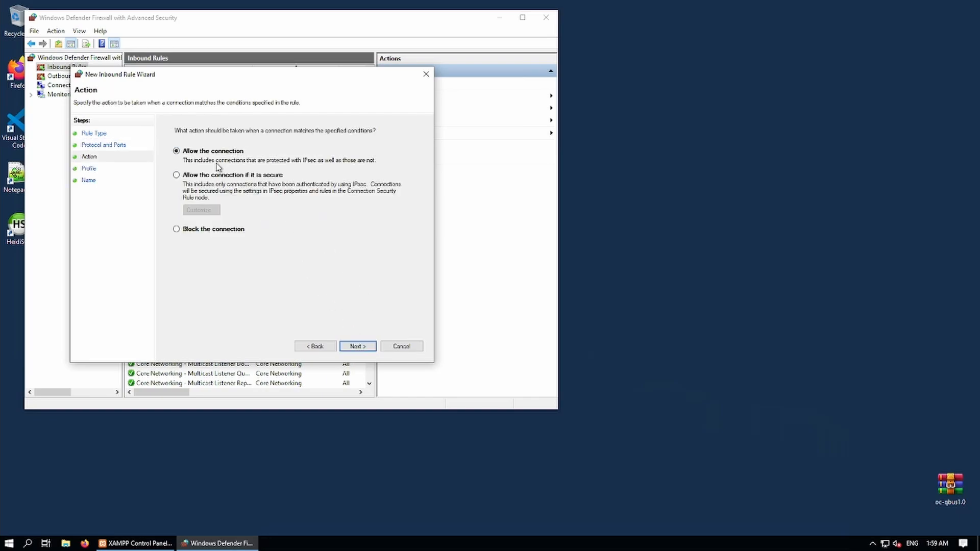
pyautogui.click(363, 349)
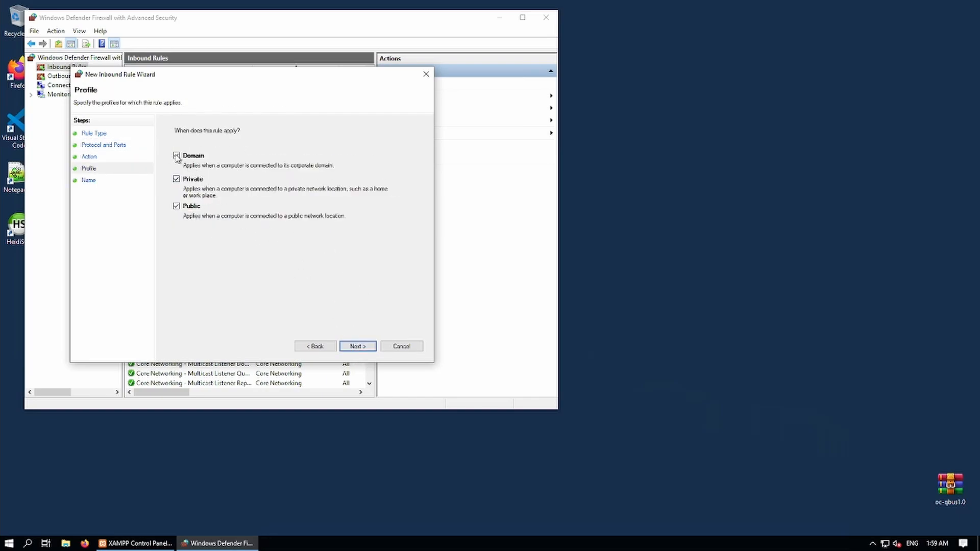
pyautogui.click(176, 156)
pyautogui.click(176, 179)
pyautogui.click(358, 346)
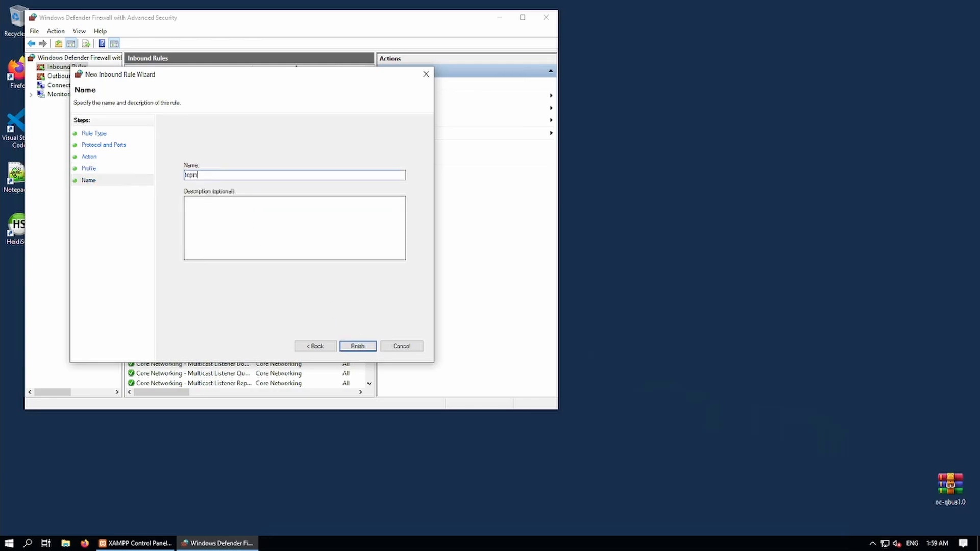
pyautogui.click(357, 346)
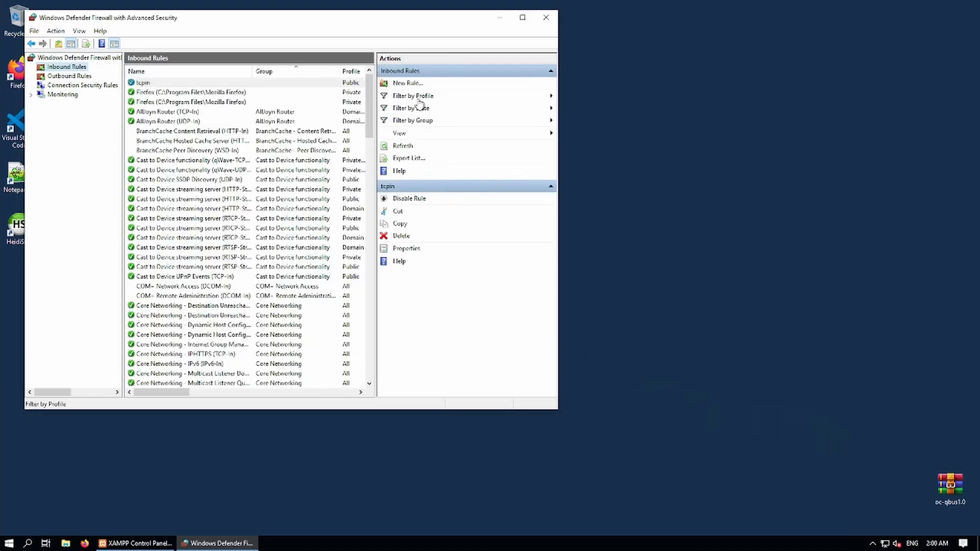
# Start a new port-based inbound rule for UDP local port 30120.
pyautogui.click(407, 84)
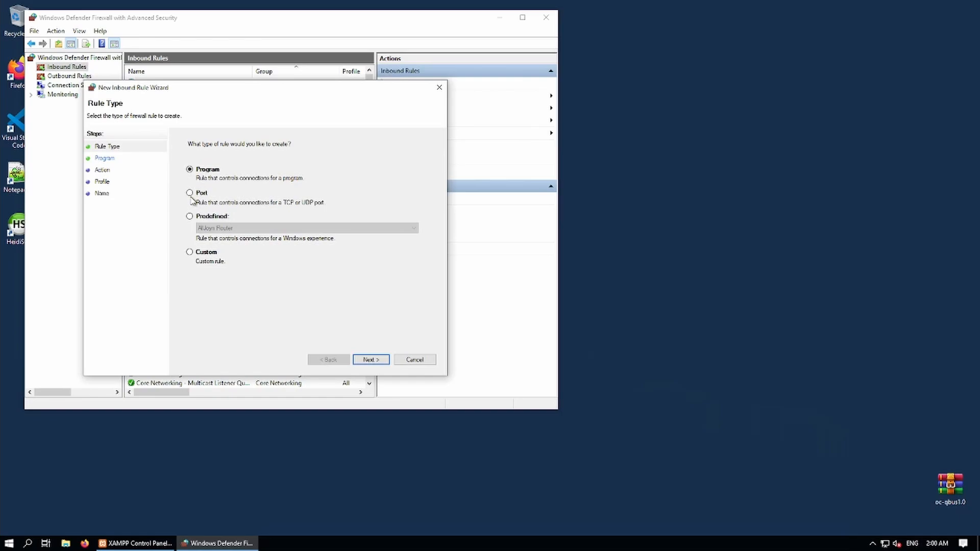
pyautogui.click(190, 192)
pyautogui.click(370, 359)
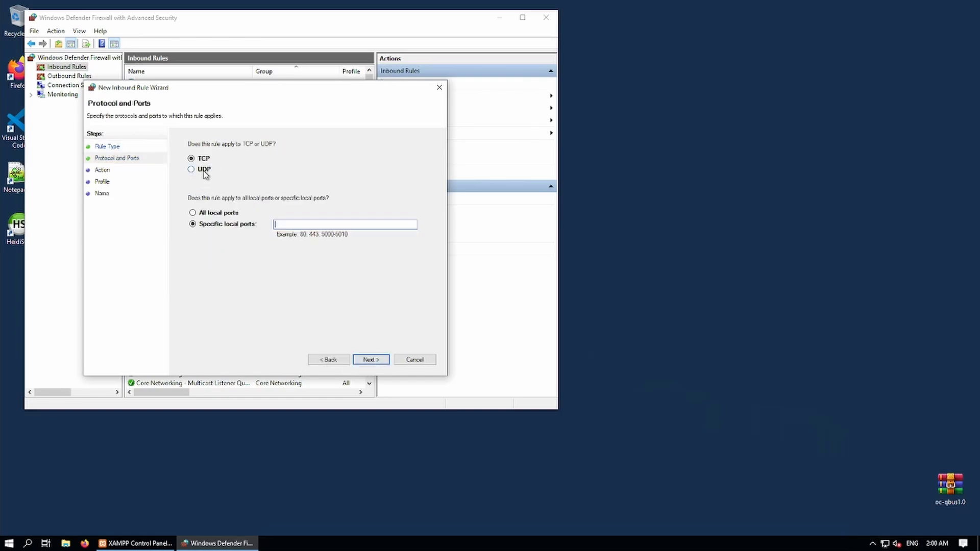
pyautogui.click(192, 169)
pyautogui.click(289, 224)
pyautogui.click(372, 360)
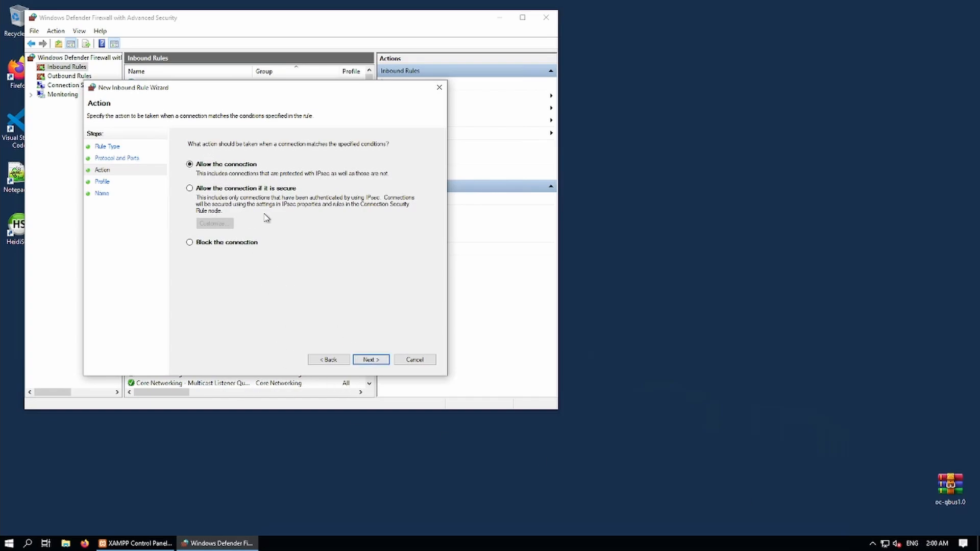
# Allow the connection on the Public profile only and name the rule udpin.
pyautogui.click(368, 360)
pyautogui.click(190, 169)
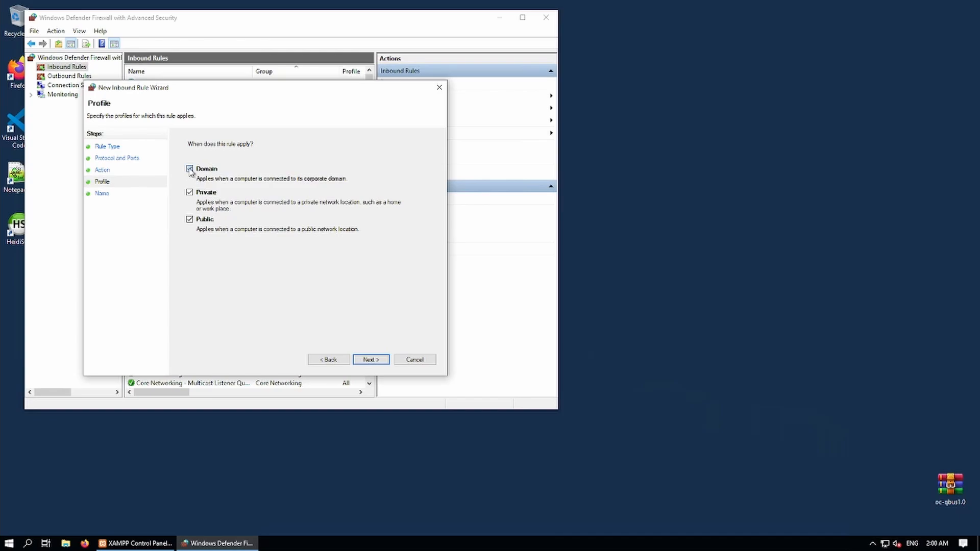
pyautogui.click(190, 193)
pyautogui.click(376, 360)
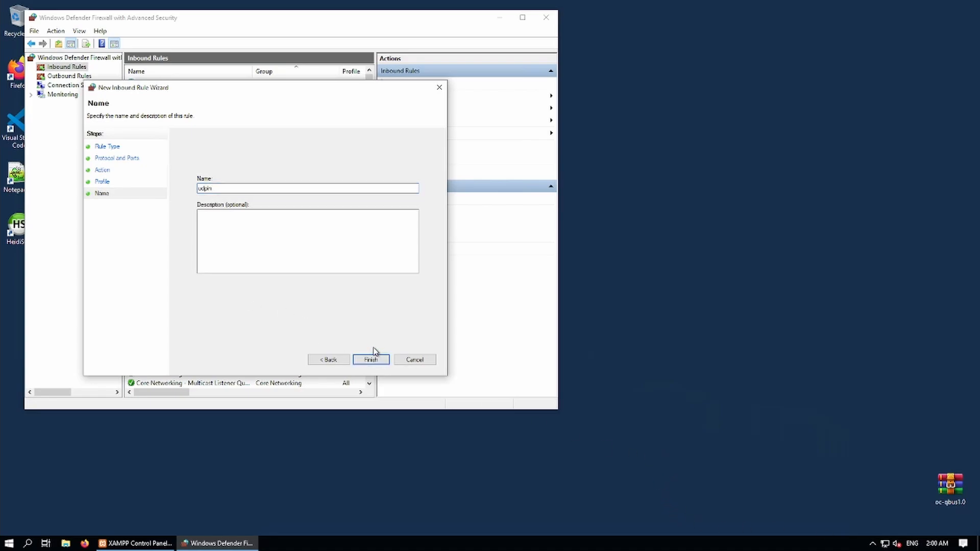
pyautogui.click(372, 360)
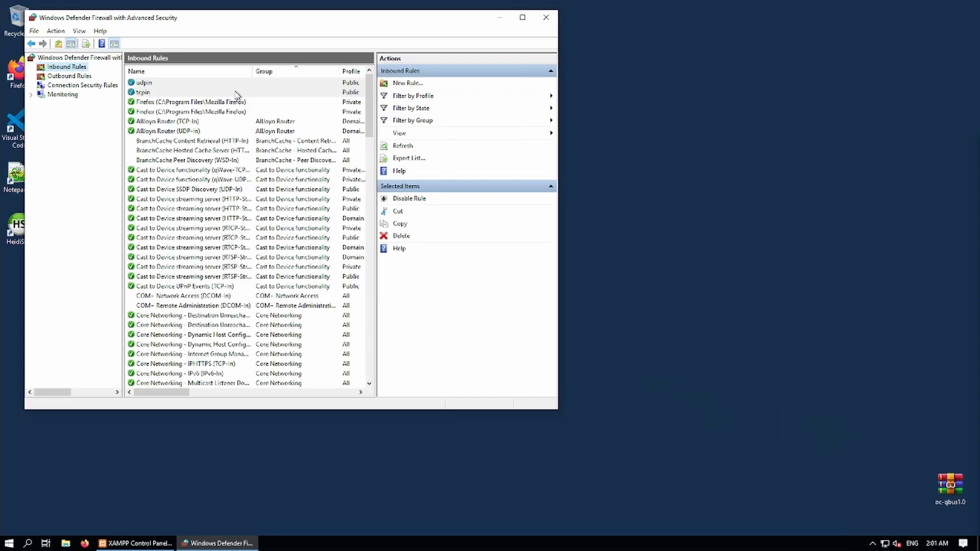
# Start a new port-based outbound rule for TCP remote port 30120.
pyautogui.click(50, 76)
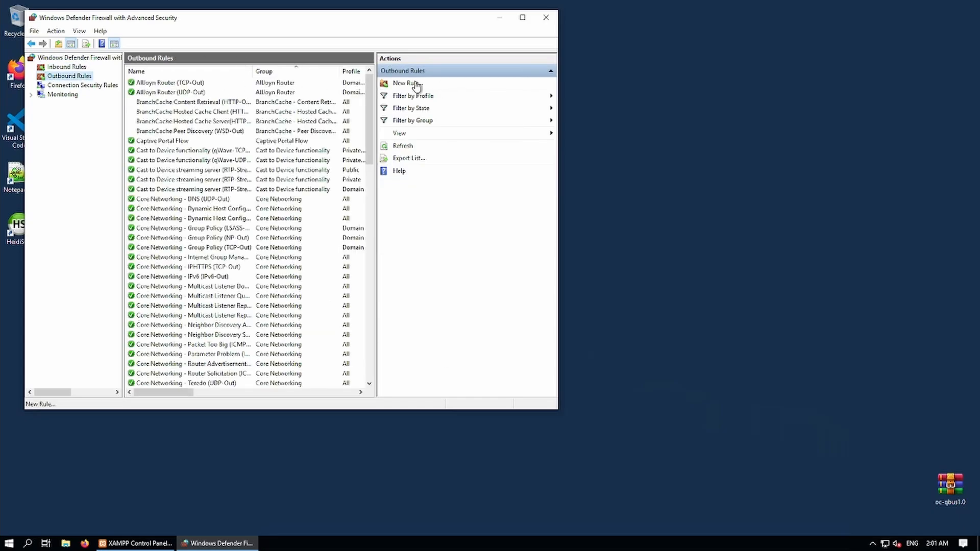
pyautogui.click(408, 82)
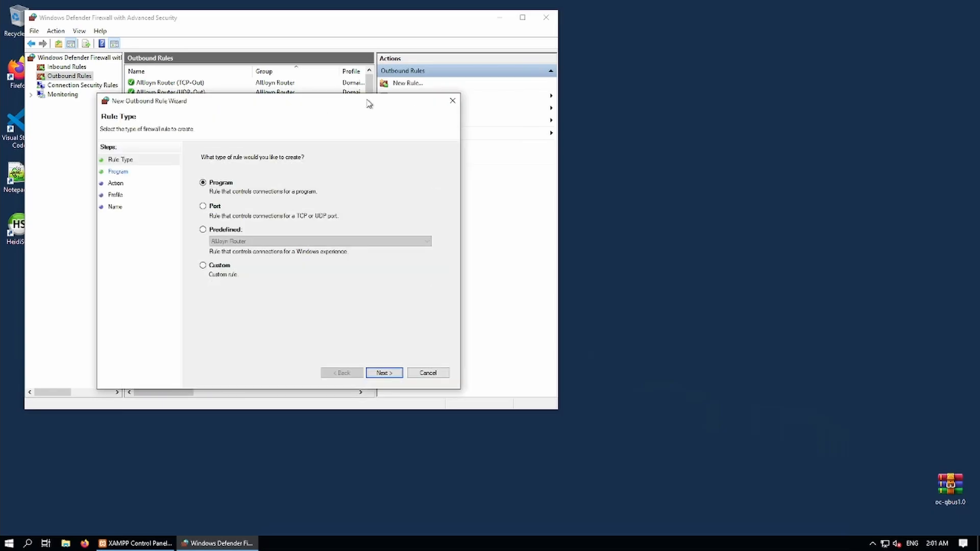
pyautogui.click(203, 206)
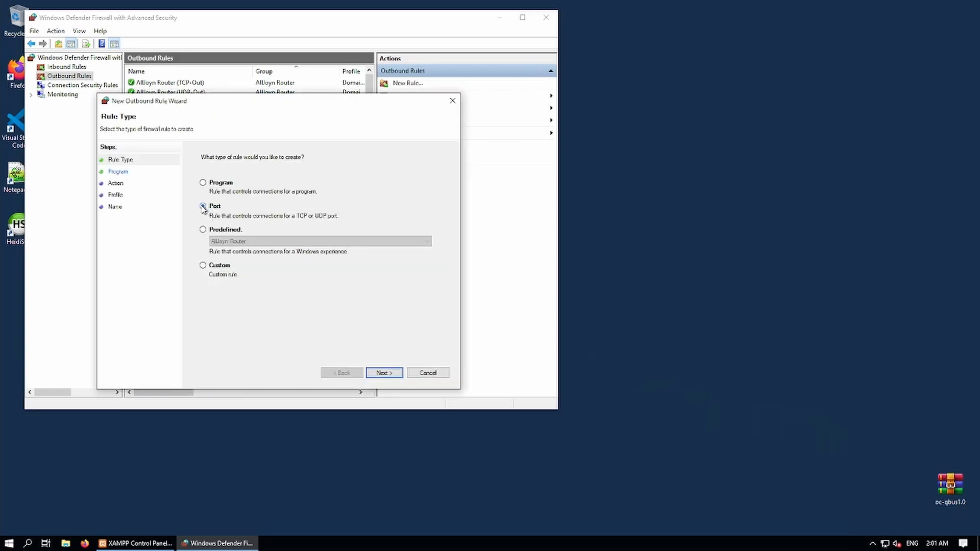
pyautogui.click(384, 373)
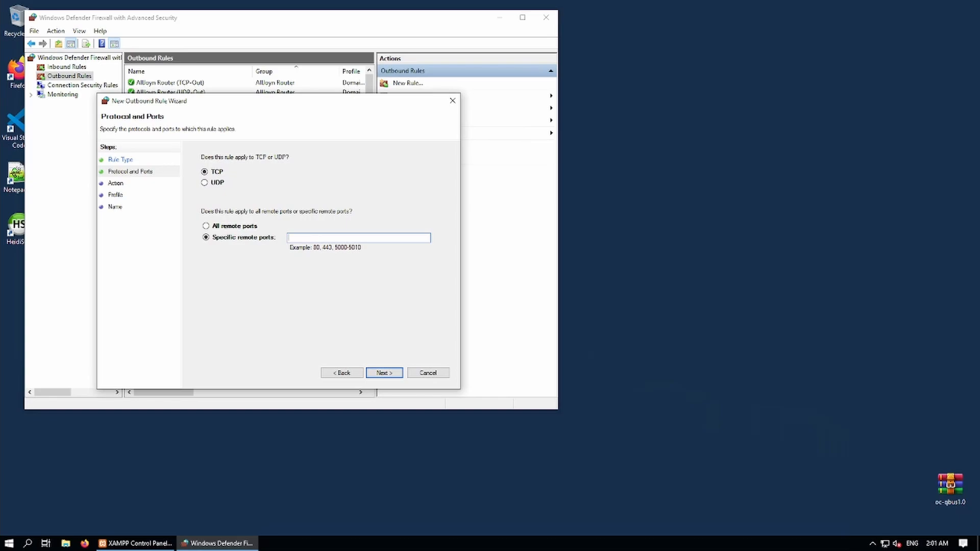
pyautogui.click(384, 373)
# Allow the connection on the Public profile only and name the rule tcpout.
pyautogui.click(202, 178)
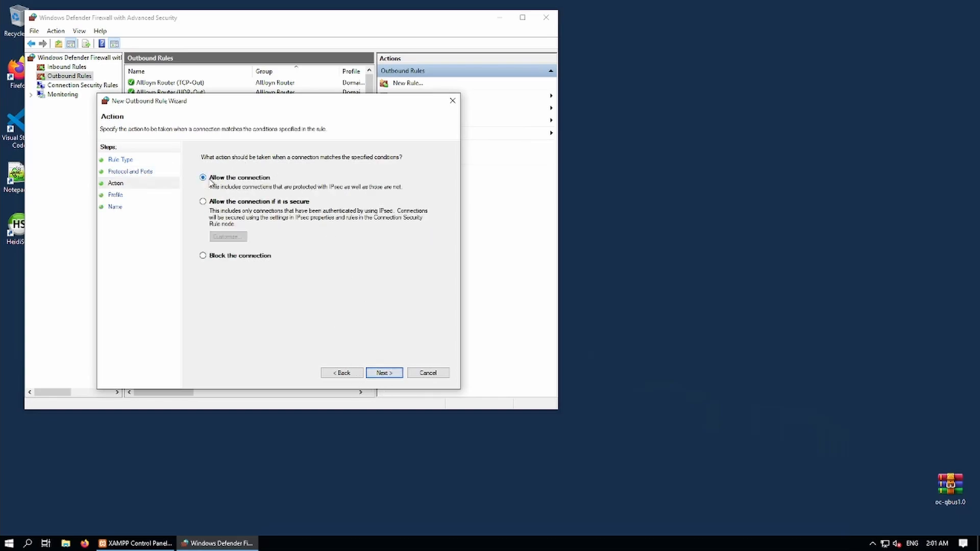
pyautogui.click(384, 373)
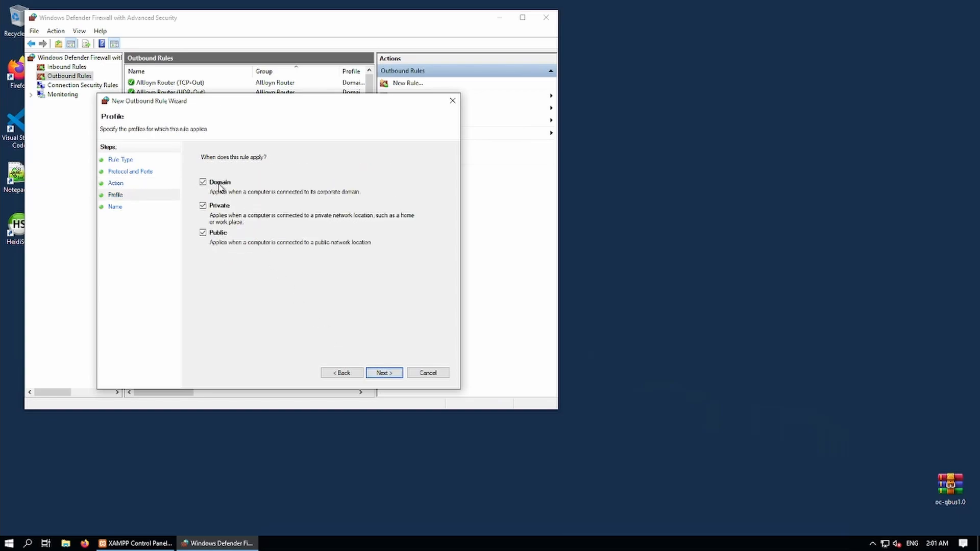
pyautogui.click(212, 183)
pyautogui.click(211, 208)
pyautogui.click(383, 369)
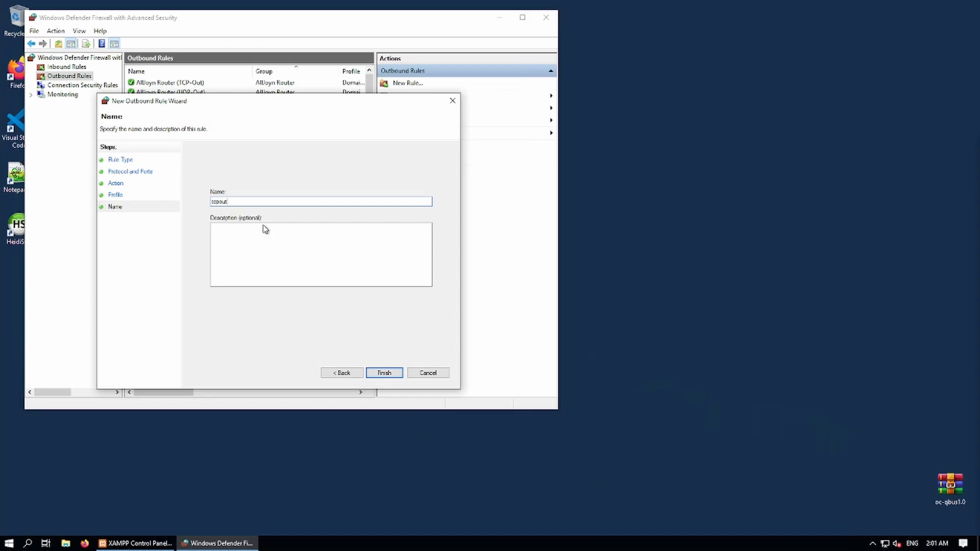
pyautogui.click(385, 373)
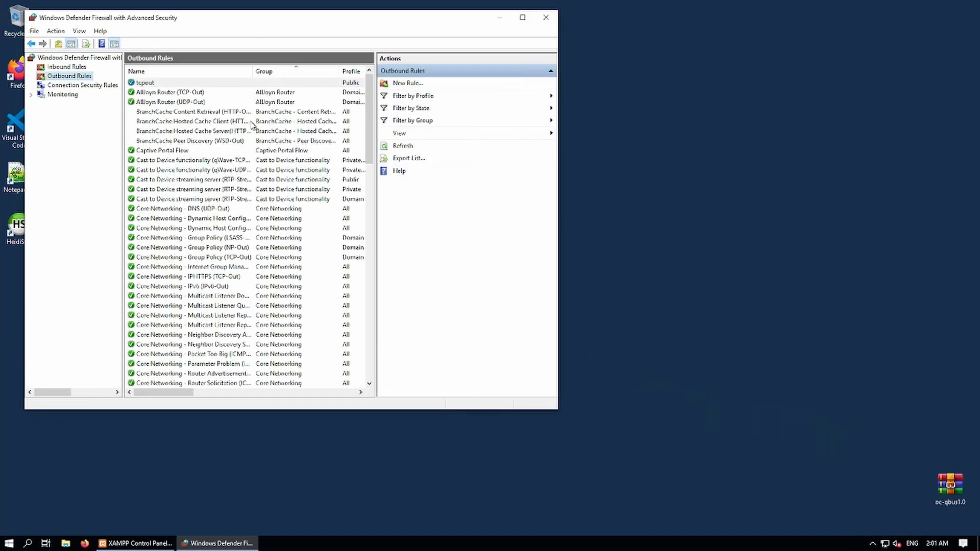
# Add a Public-only outbound rule 'udpout' allowing UDP remote port 30120, then list inbound rules.
pyautogui.click(398, 83)
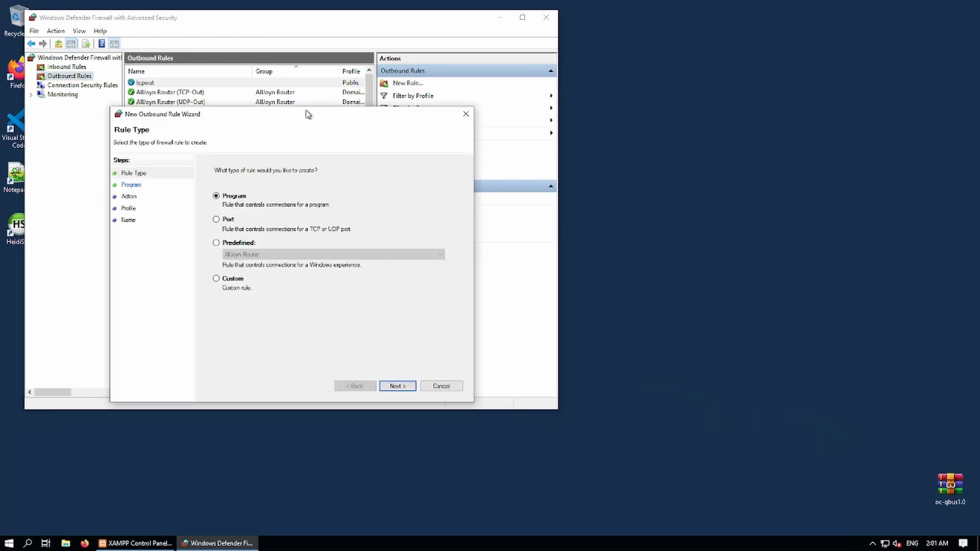
pyautogui.click(217, 219)
pyautogui.click(397, 386)
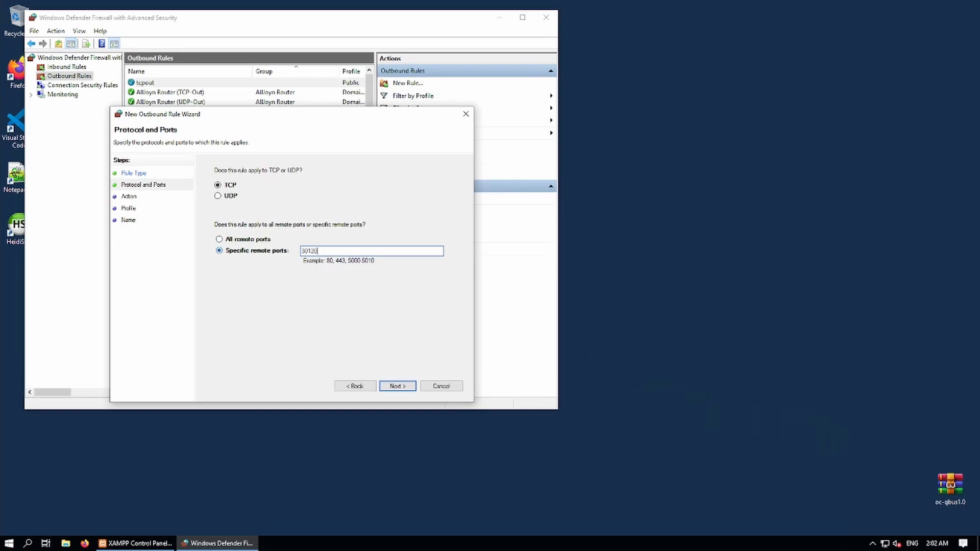
pyautogui.click(218, 196)
pyautogui.click(397, 386)
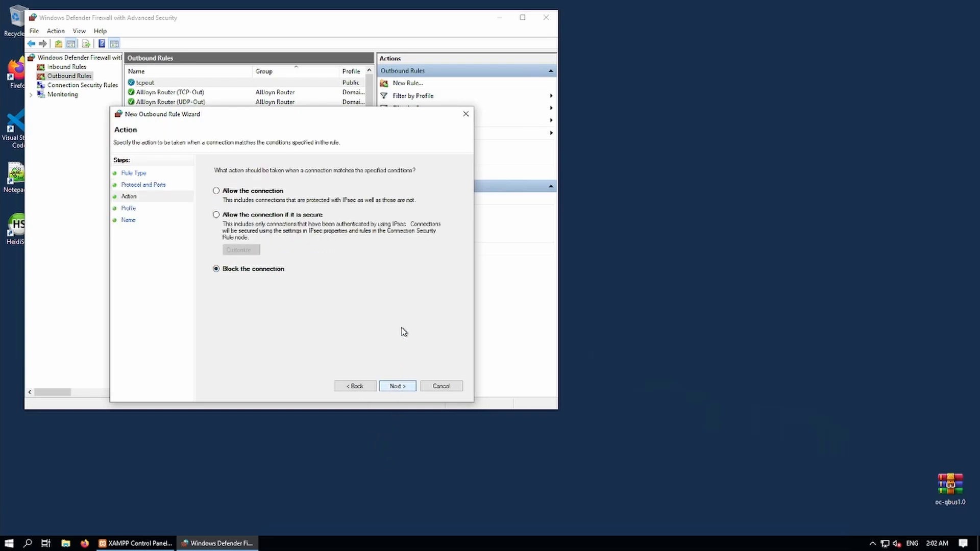
pyautogui.click(233, 193)
pyautogui.click(394, 386)
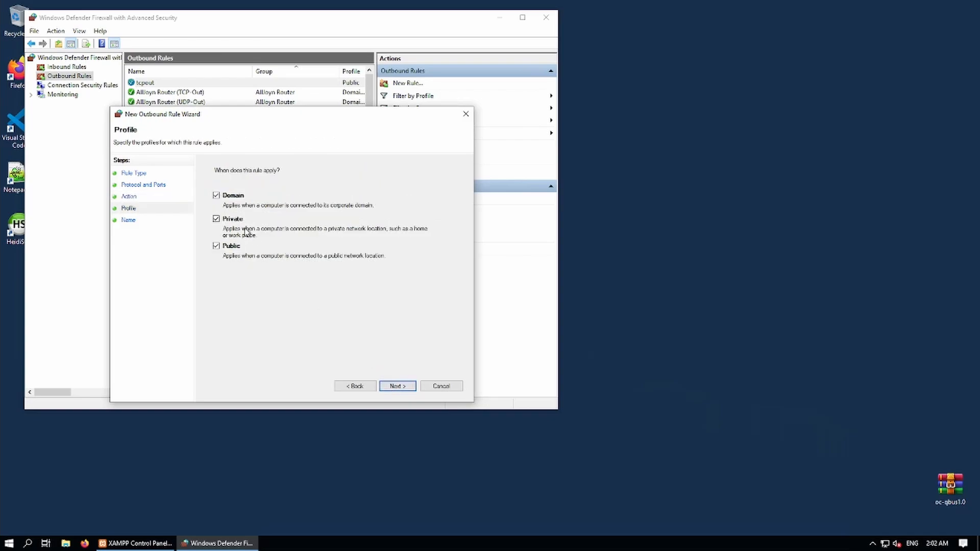
pyautogui.click(217, 195)
pyautogui.click(216, 219)
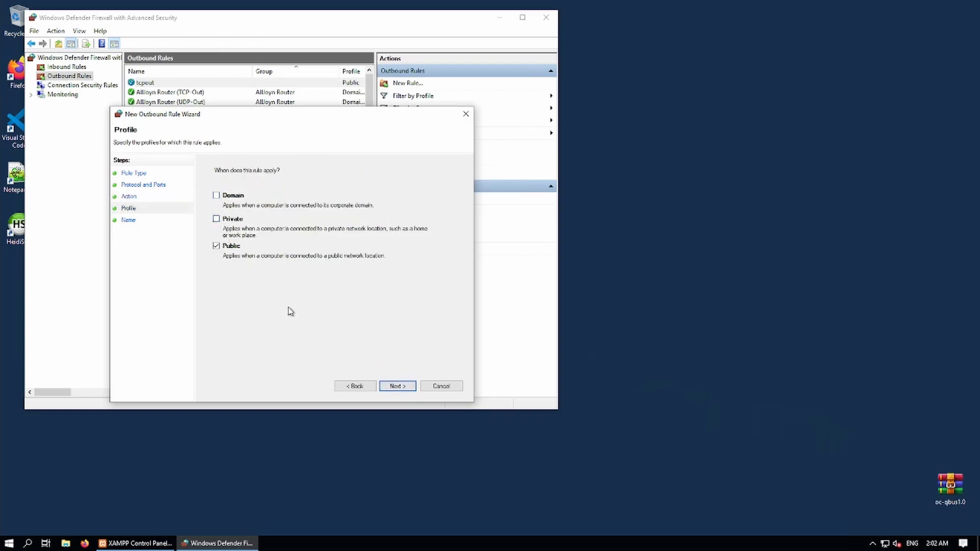
pyautogui.click(394, 386)
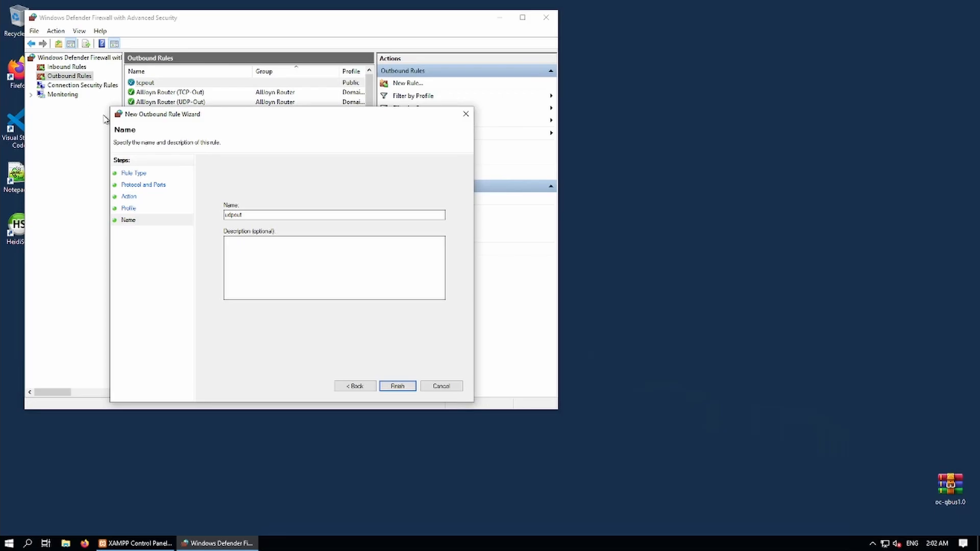
pyautogui.click(397, 387)
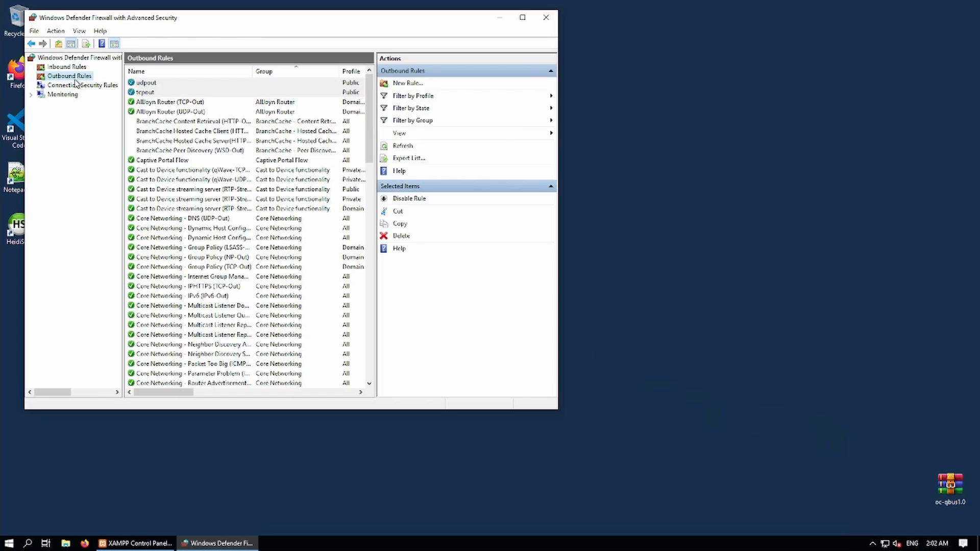
pyautogui.click(66, 67)
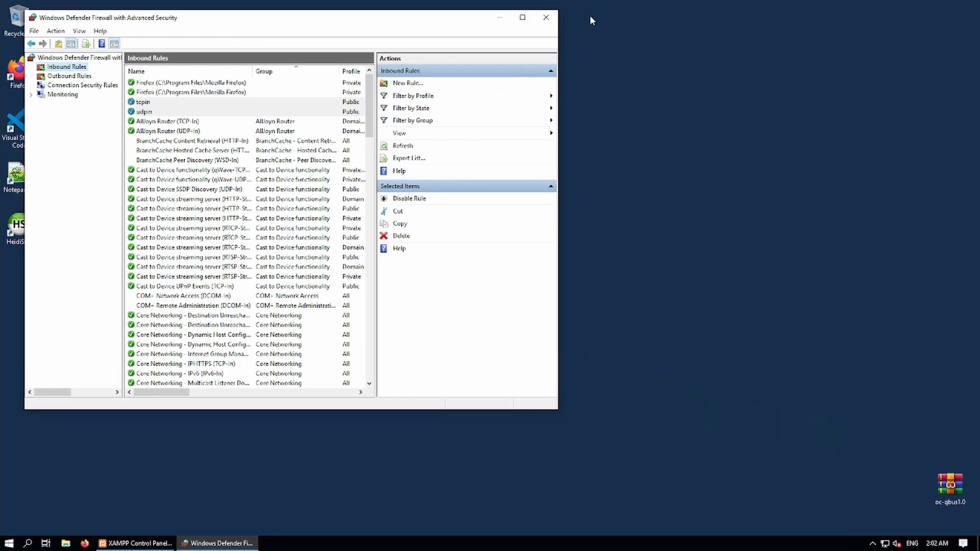
# Close the firewall console and extract oc-qbus1.0.rar onto the desktop, with Firefox alongside.
pyautogui.click(545, 17)
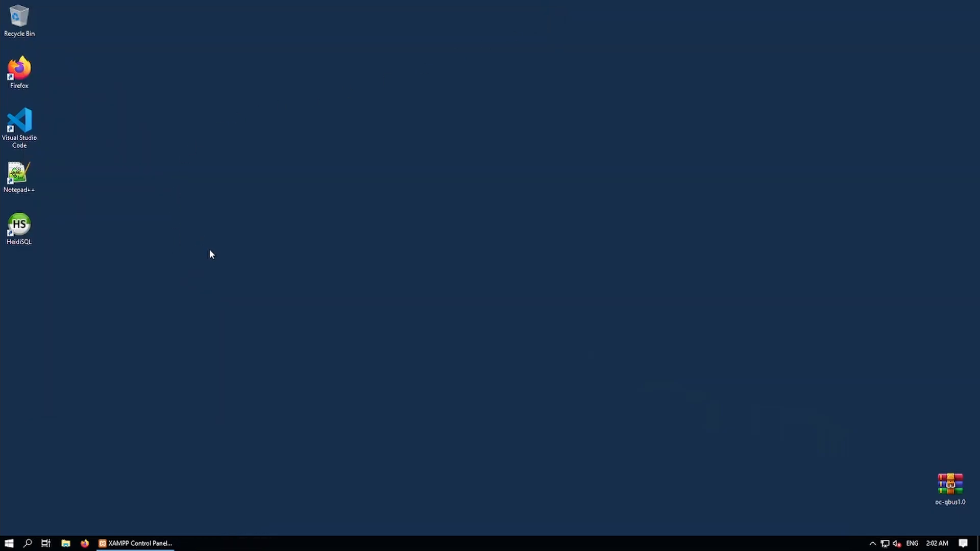
pyautogui.rightClick(949, 488)
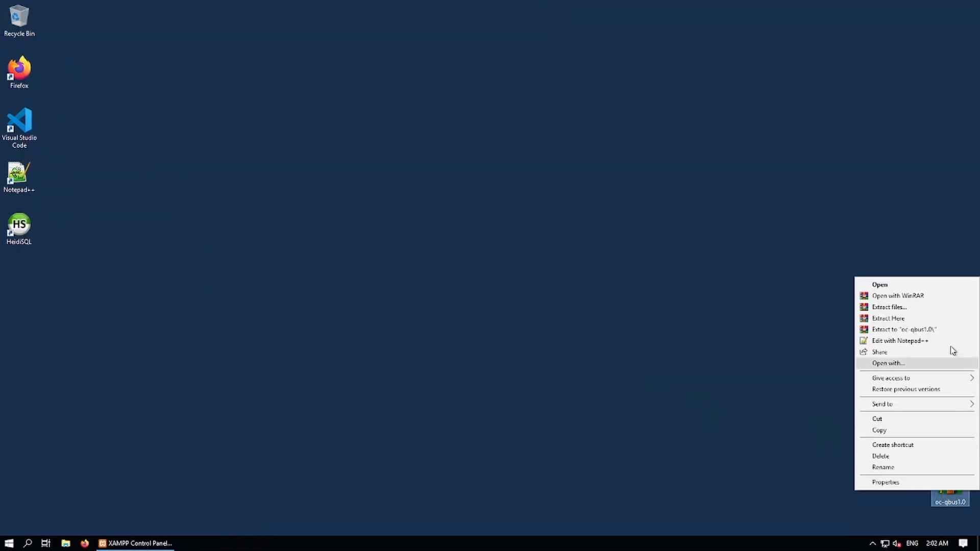
pyautogui.click(904, 320)
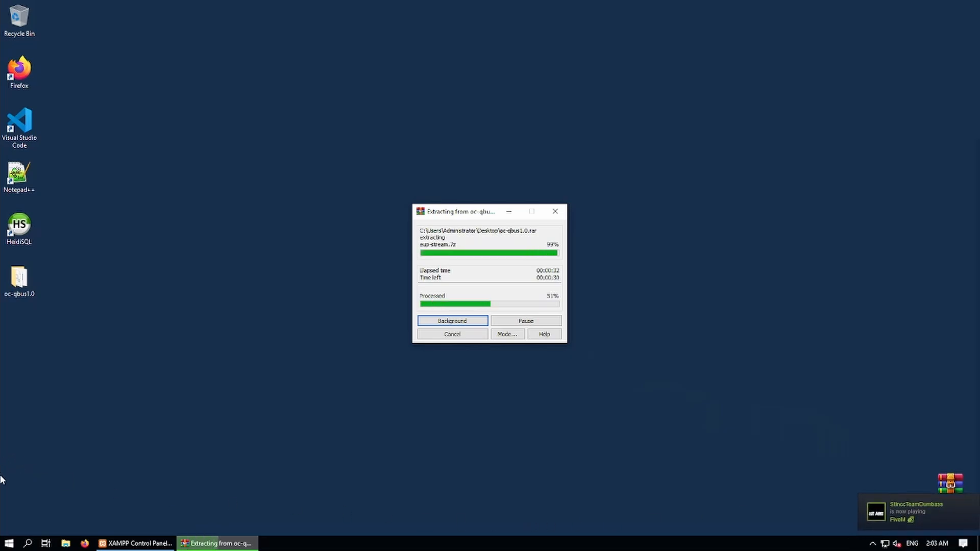
pyautogui.click(85, 544)
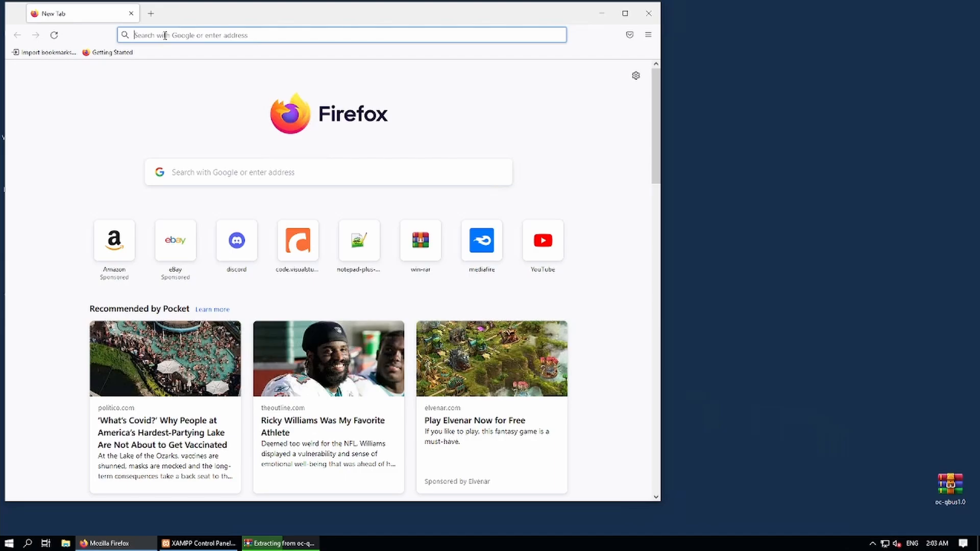
# Search for 'fivem keymaster' and open the Cfx.re Docs 'Setting up a server' page.
pyautogui.click(228, 173)
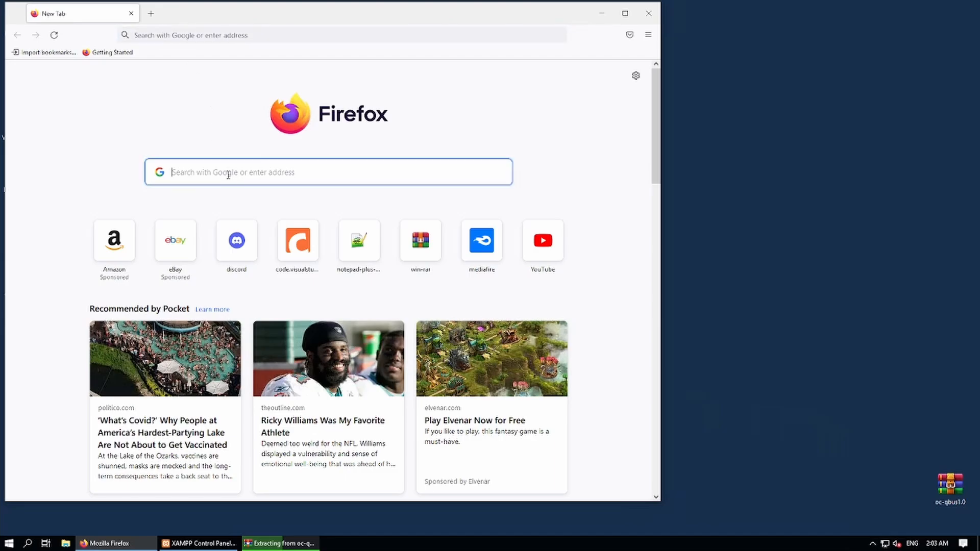
pyautogui.write('divem')
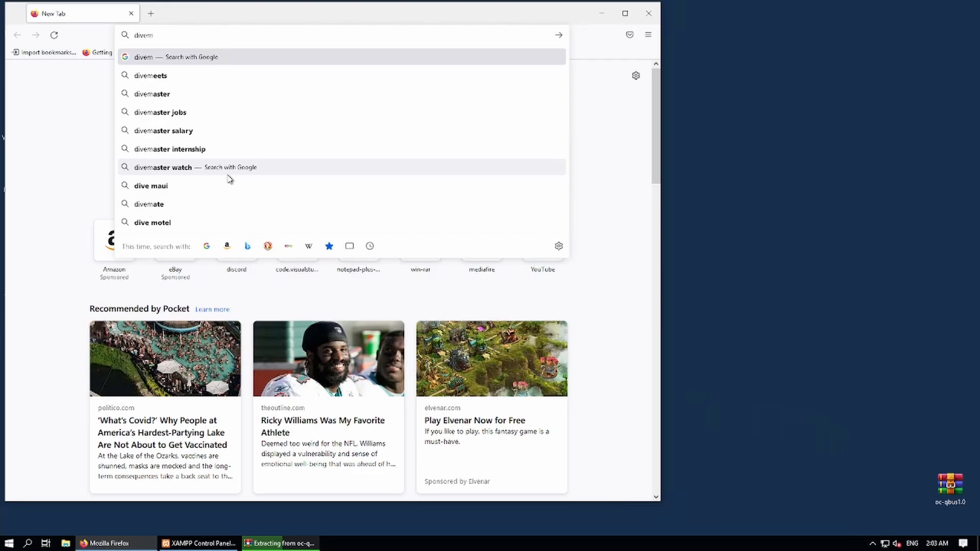
pyautogui.press('BackSpace')
pyautogui.press('BackSpace')
pyautogui.press('BackSpace')
pyautogui.press('BackSpace')
pyautogui.press('BackSpace')
pyautogui.write('fivem')
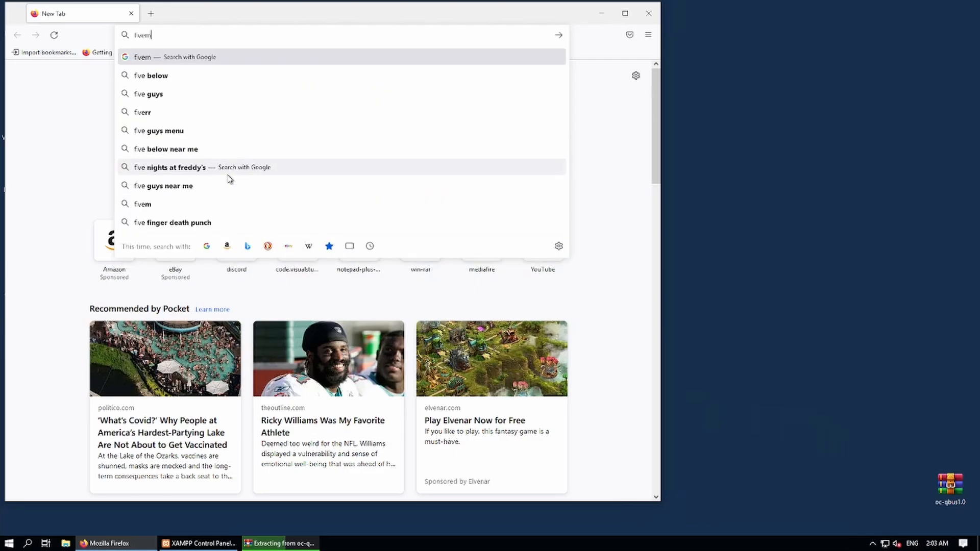
pyautogui.write(' key')
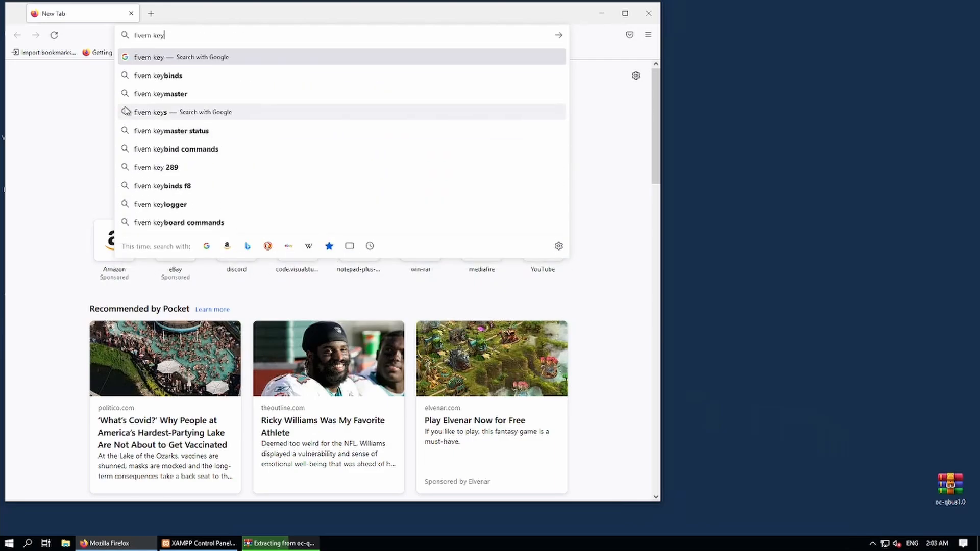
pyautogui.click(152, 96)
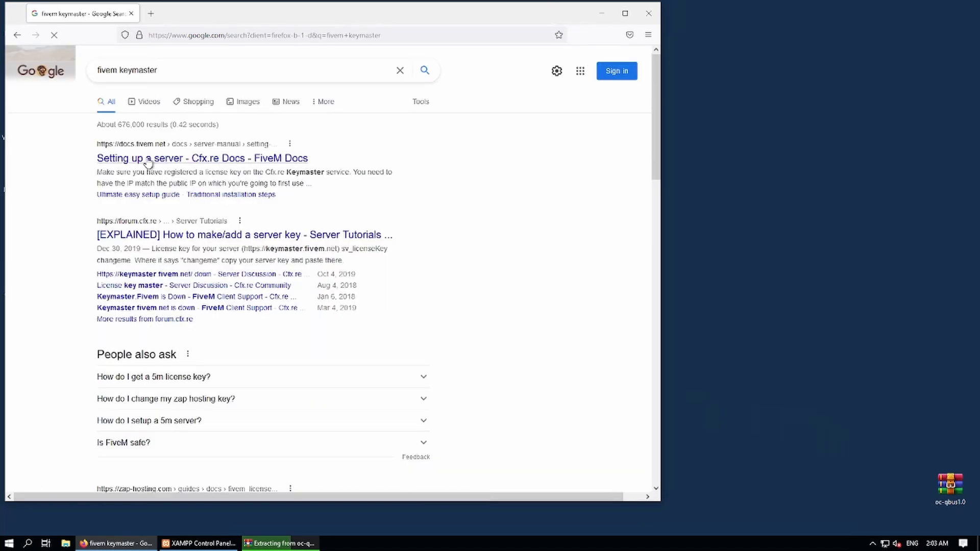
pyautogui.click(117, 162)
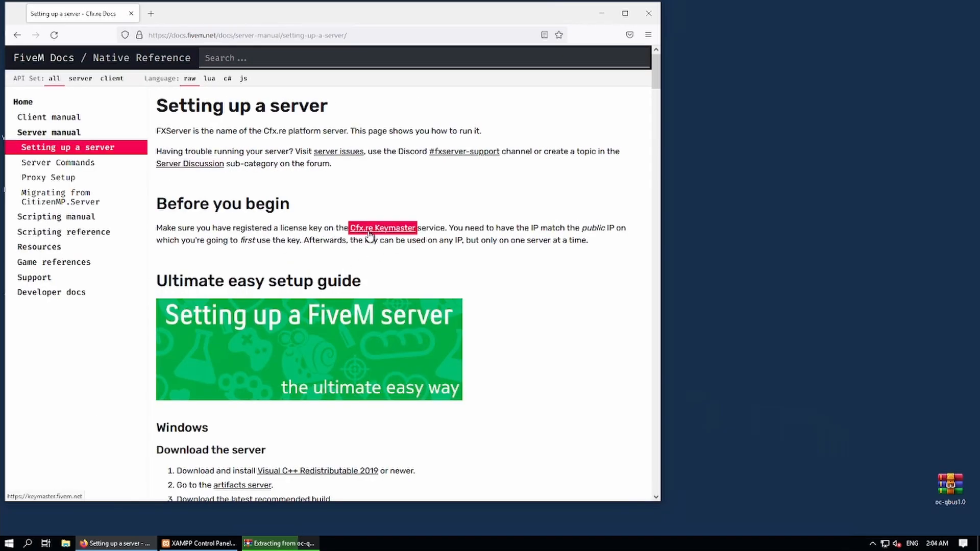
# Open Cfx.re Keymaster and pass the hCaptcha airplane image challenge.
pyautogui.click(375, 232)
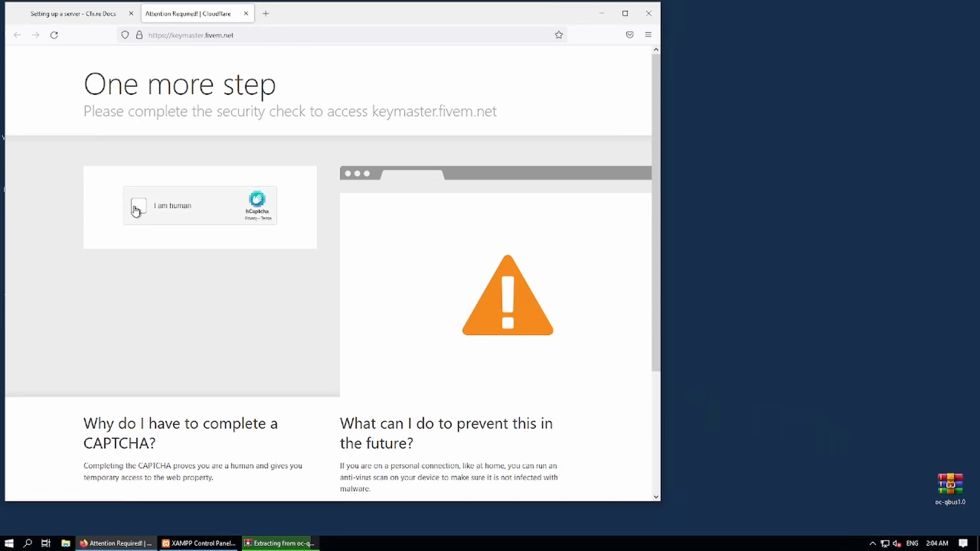
pyautogui.click(137, 209)
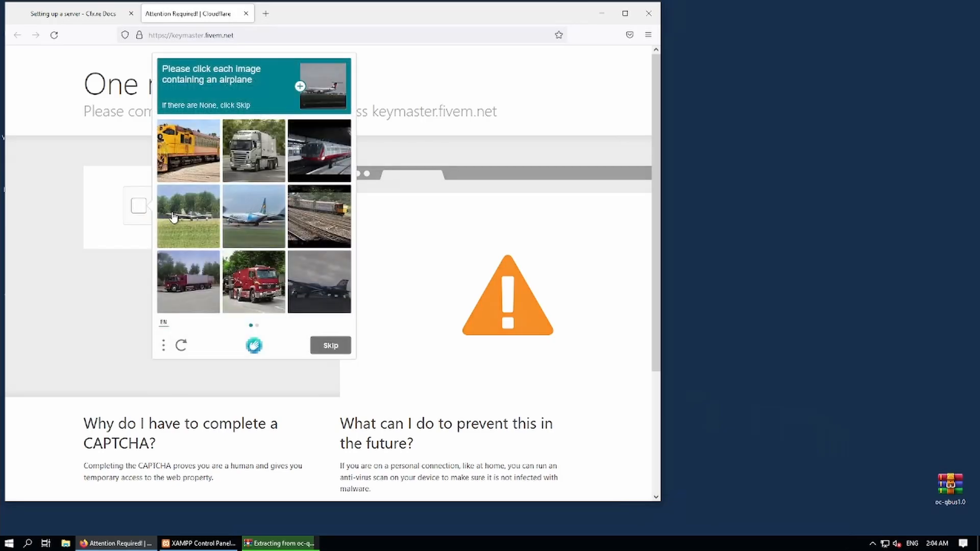
pyautogui.click(235, 229)
pyautogui.click(198, 229)
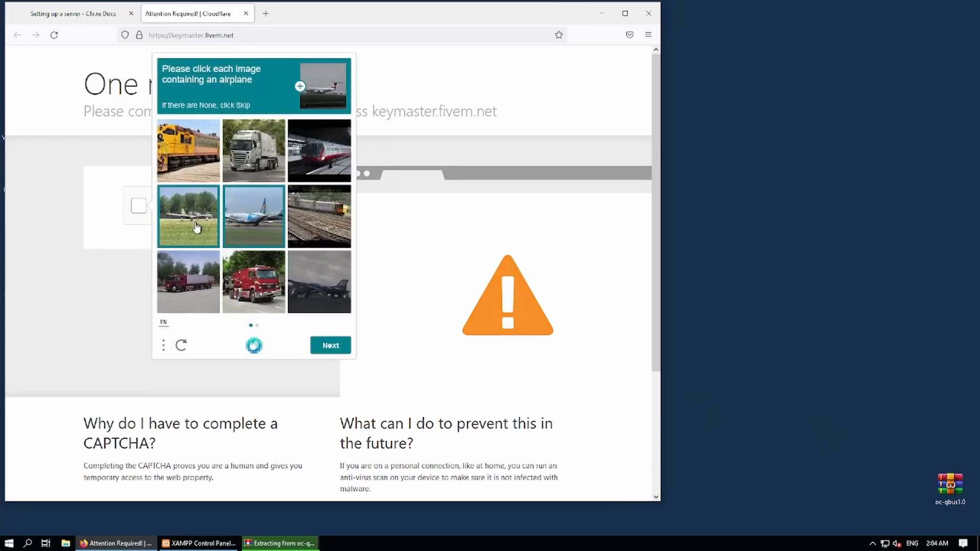
pyautogui.click(317, 286)
pyautogui.click(335, 352)
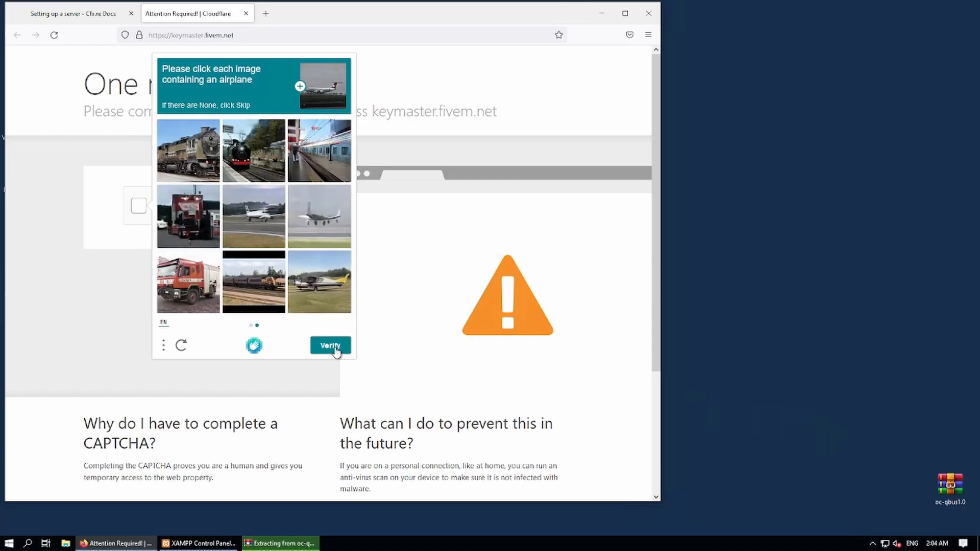
pyautogui.click(270, 219)
pyautogui.click(302, 223)
pyautogui.click(312, 275)
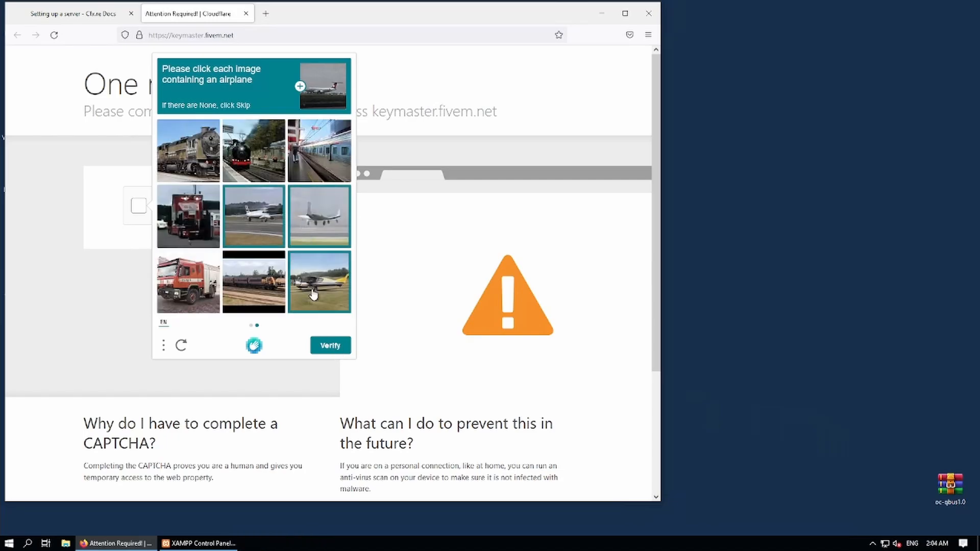
pyautogui.click(330, 346)
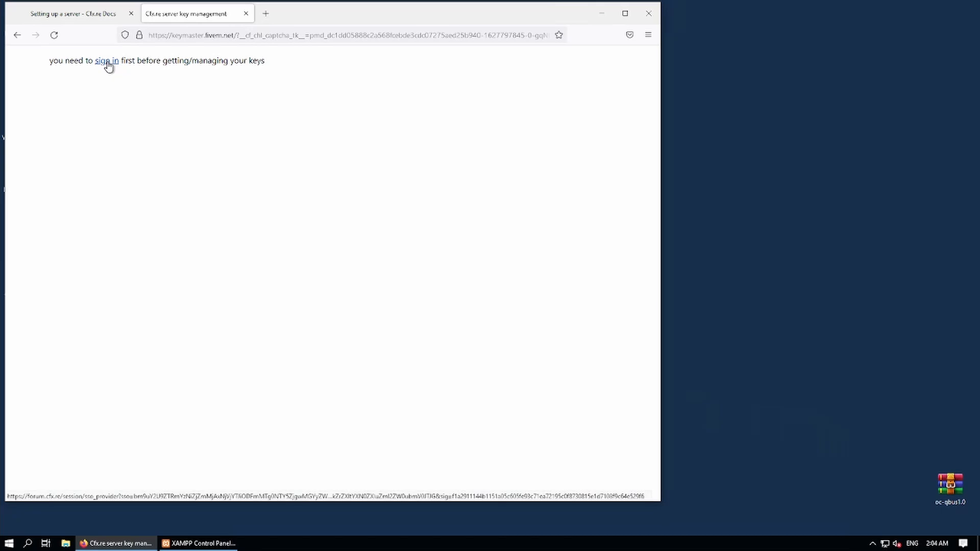
# Go to the Keymaster sign-in page to log in via the Cfx.re forum.
pyautogui.click(107, 61)
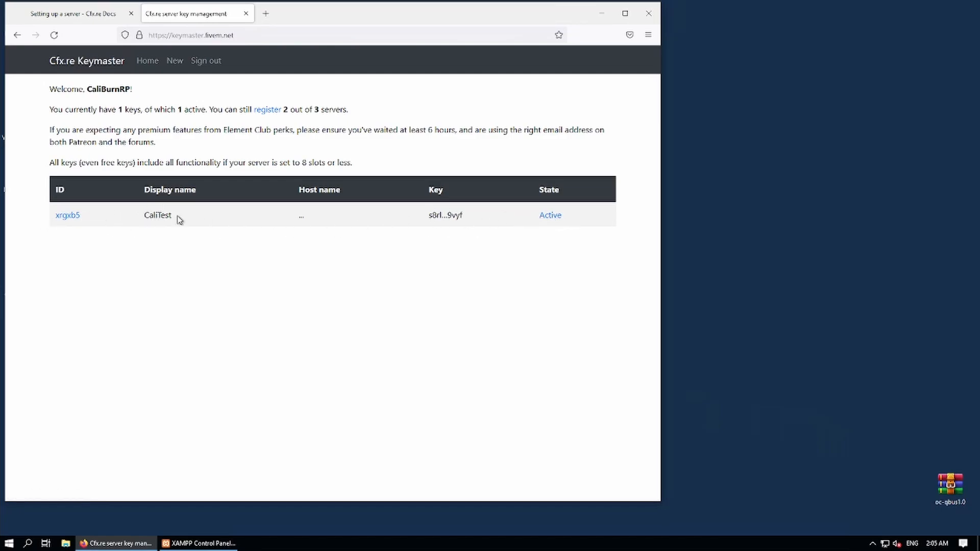
# Fill the new server key form: OurCity.Developments, IP 74.91.116.232, type VPS, provider NFO.
pyautogui.click(267, 110)
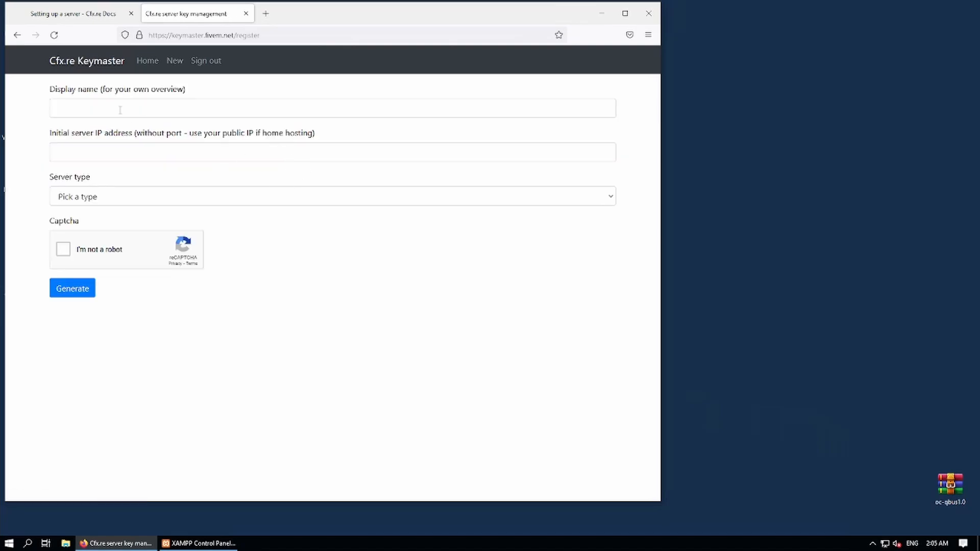
pyautogui.click(120, 110)
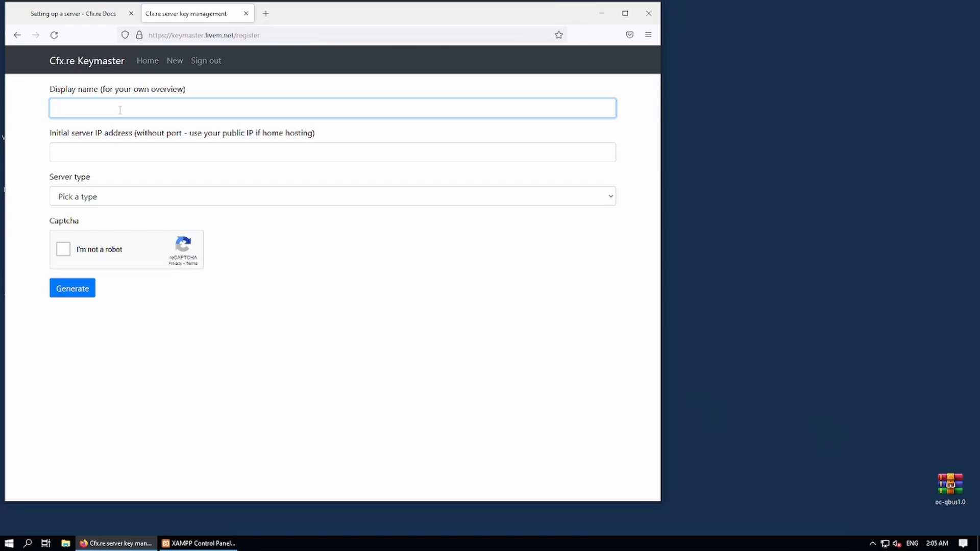
pyautogui.write('OurCity.Developments')
pyautogui.click(104, 150)
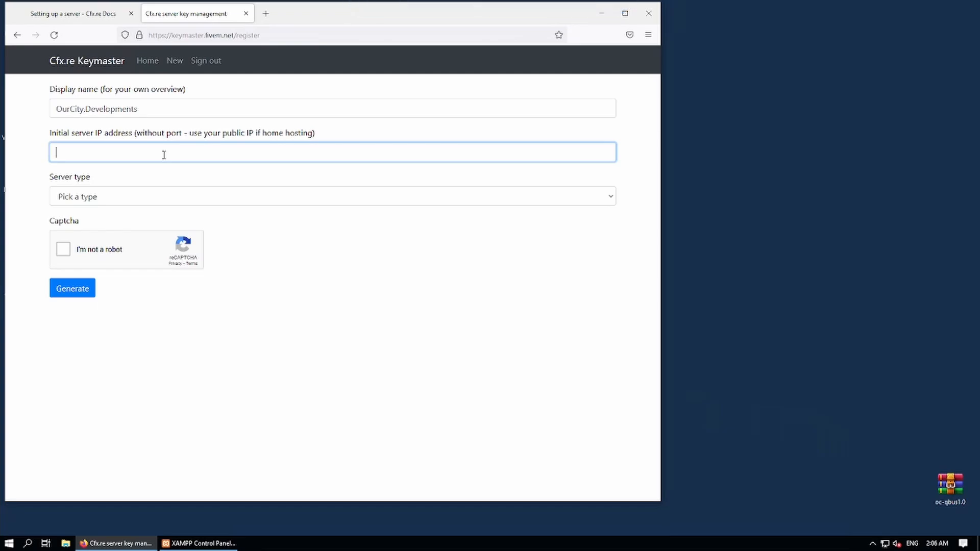
pyautogui.moveTo(413, 5)
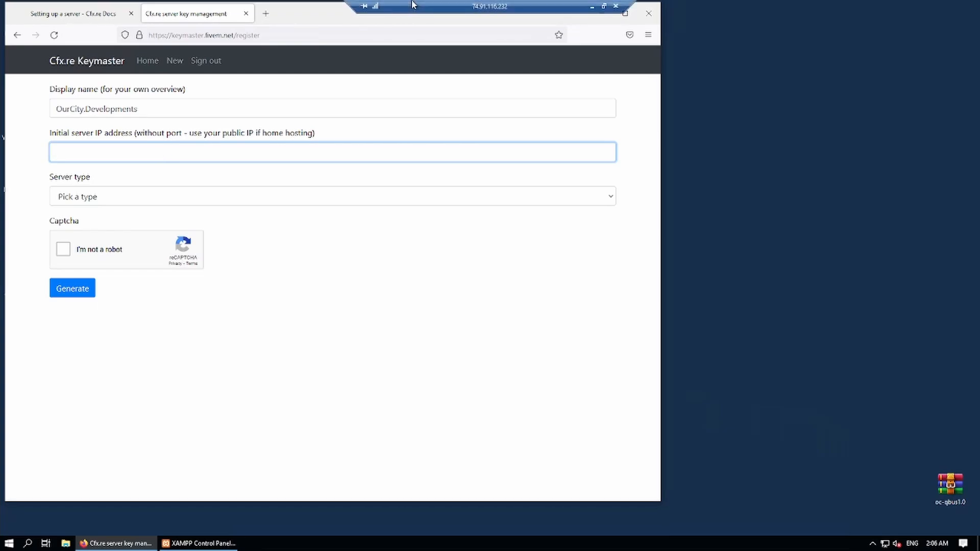
pyautogui.write('4.91.116.232')
pyautogui.click(121, 202)
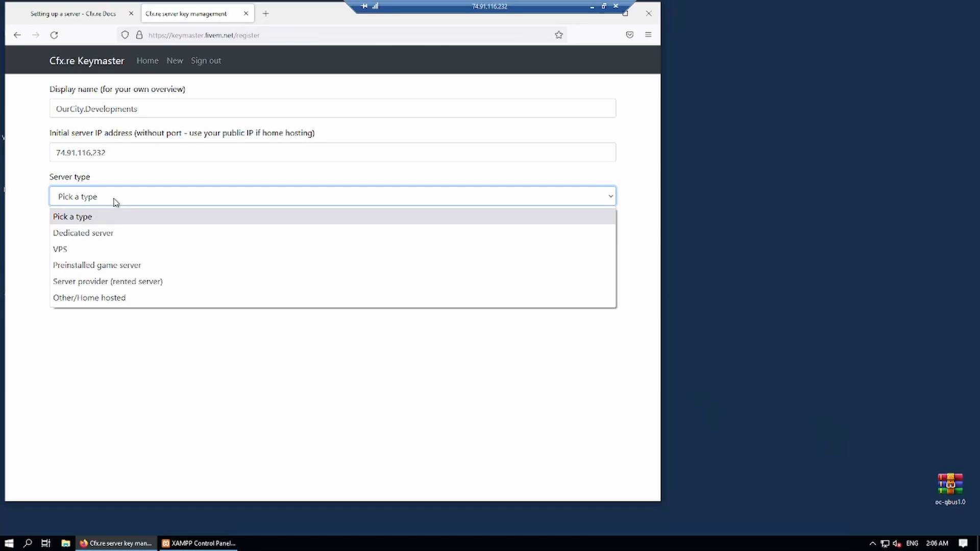
pyautogui.click(75, 250)
pyautogui.click(81, 241)
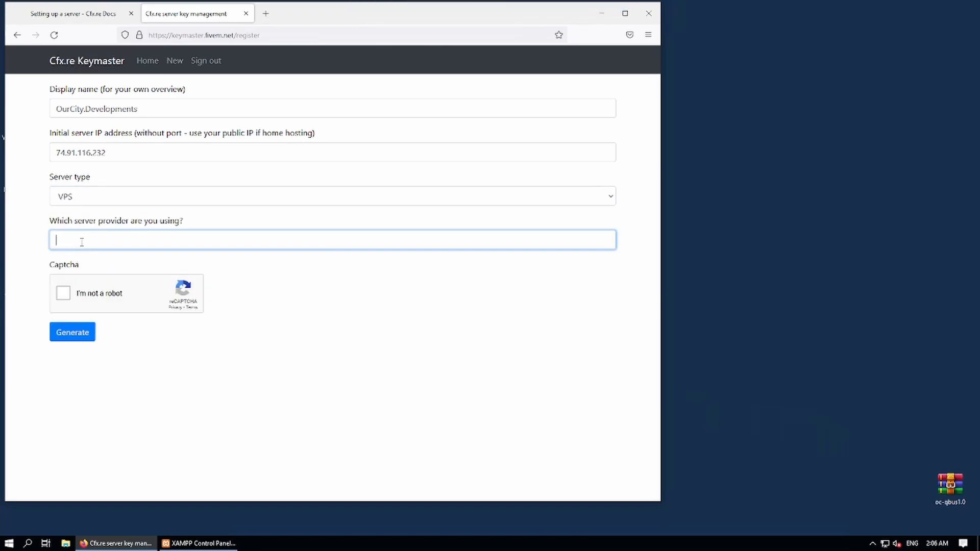
pyautogui.write('NFO')
# Pass the reCAPTCHA motorcycle challenge, generate the server key and copy it.
pyautogui.click(63, 293)
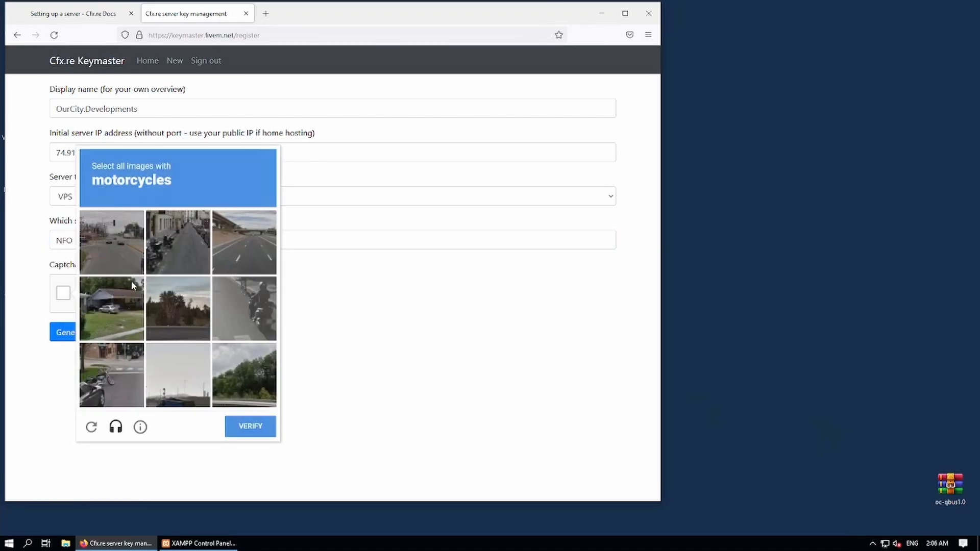
pyautogui.click(179, 249)
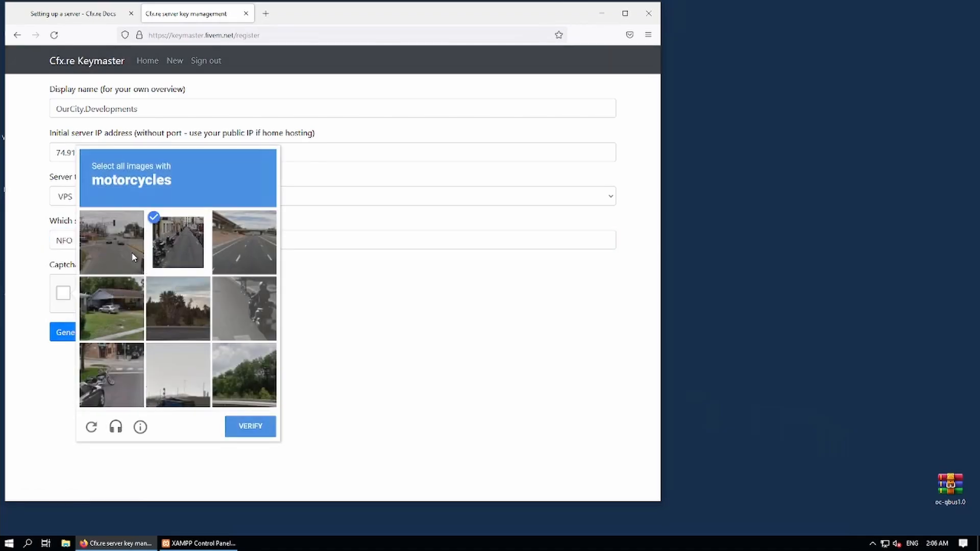
pyautogui.click(248, 321)
pyautogui.click(112, 375)
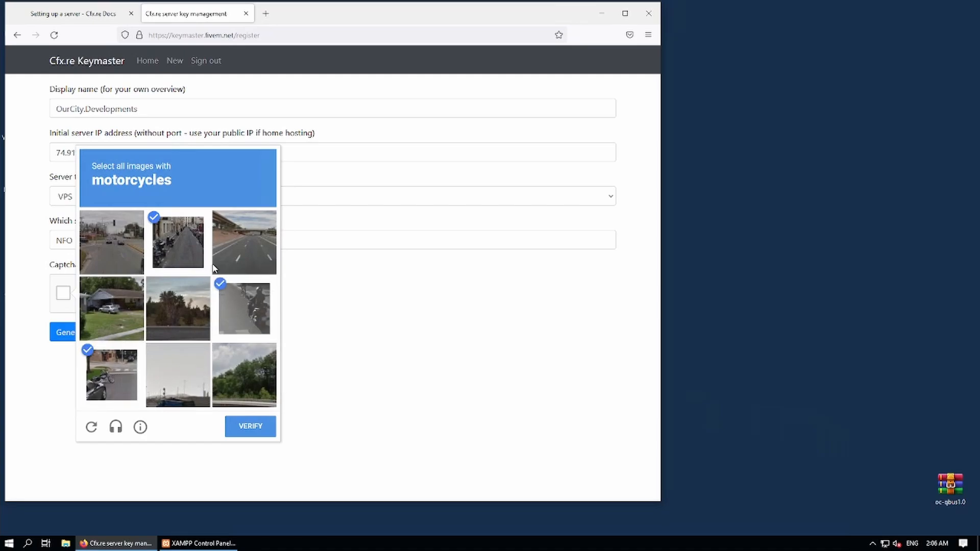
pyautogui.click(258, 430)
pyautogui.click(85, 340)
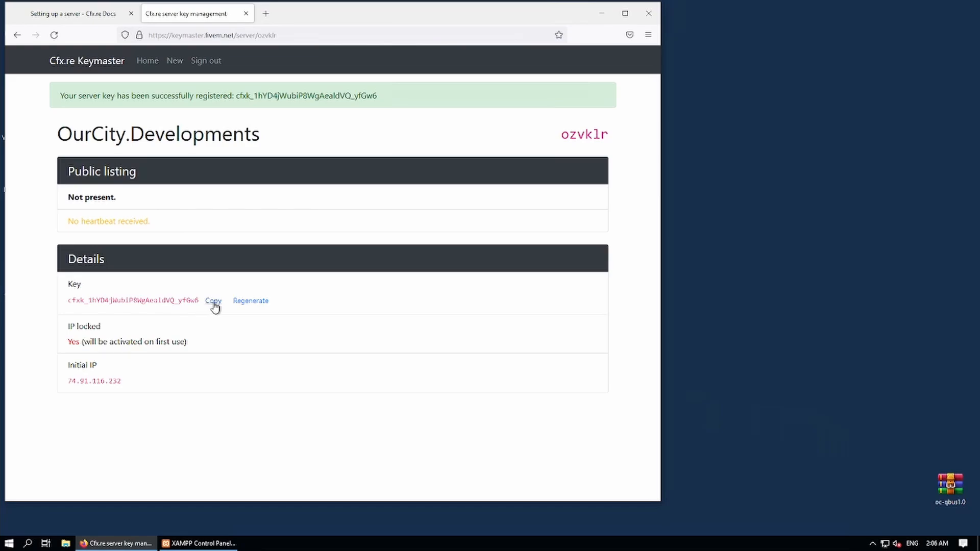
pyautogui.click(213, 301)
# Regenerate the server key and copy the new key.
pyautogui.click(249, 301)
pyautogui.click(378, 295)
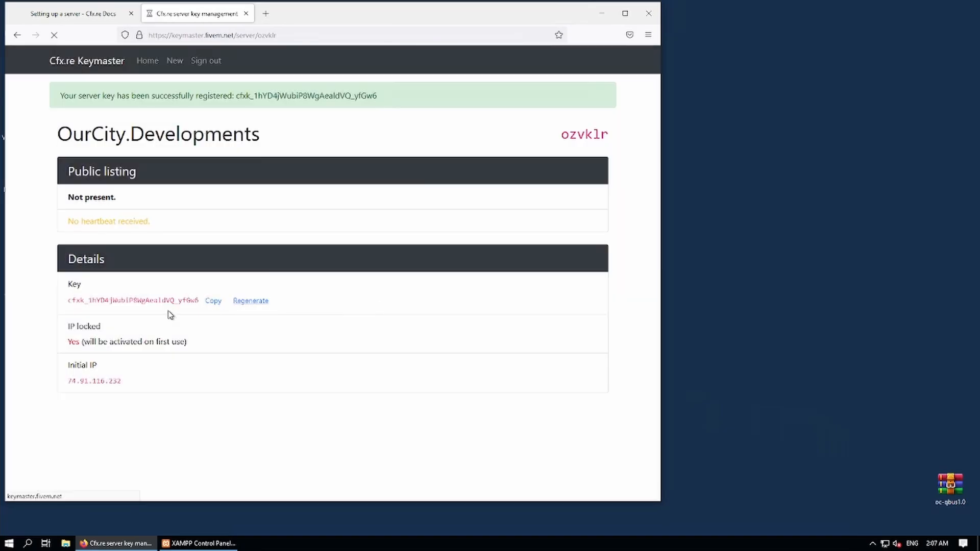
pyautogui.click(212, 302)
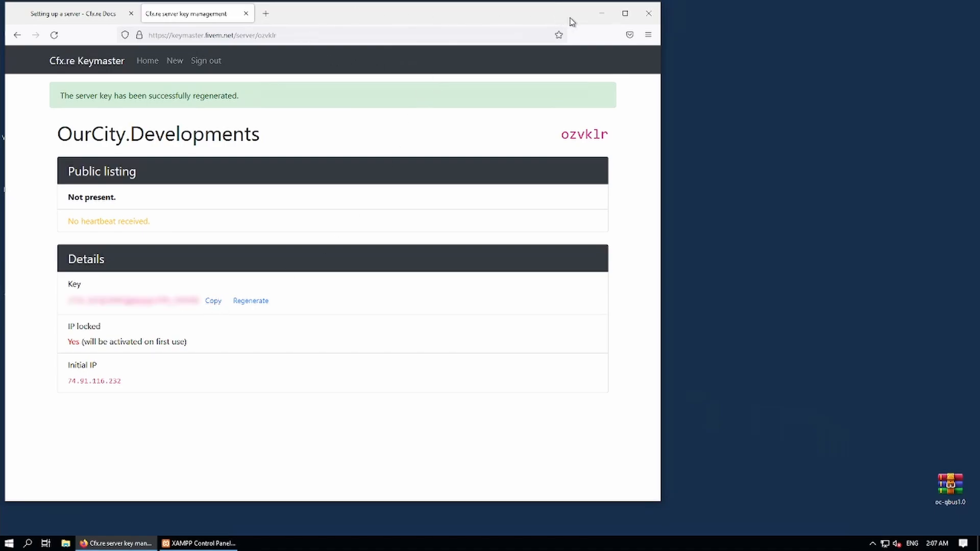
# Open the oc-qbus1.0 folder on the desktop and launch server.cfg.
pyautogui.click(601, 13)
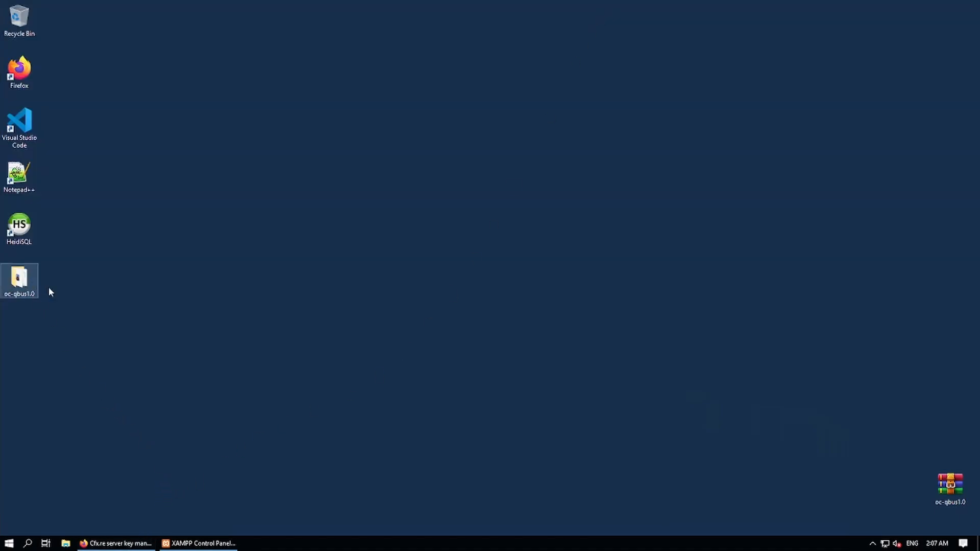
pyautogui.doubleClick(22, 290)
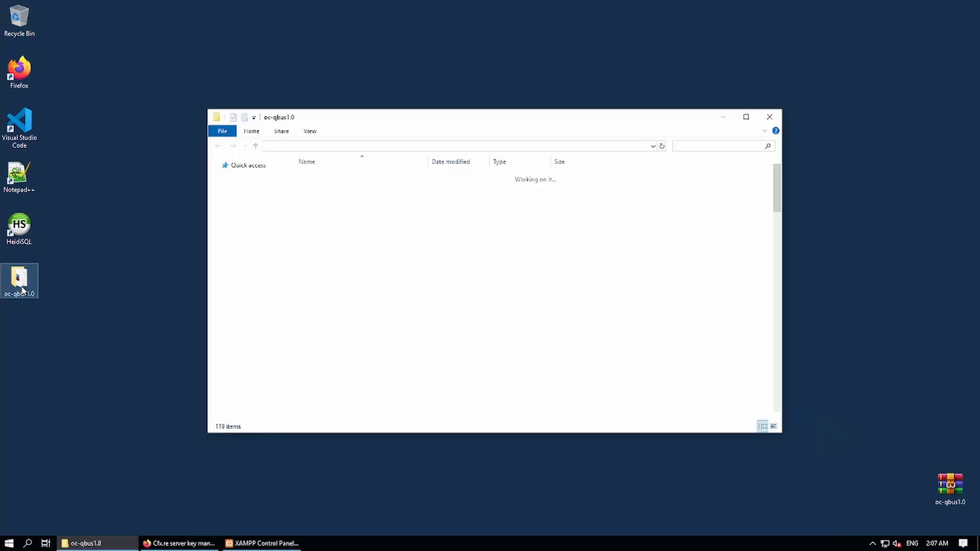
pyautogui.scroll(-5, 429, 319)
pyautogui.scroll(-10, 428, 322)
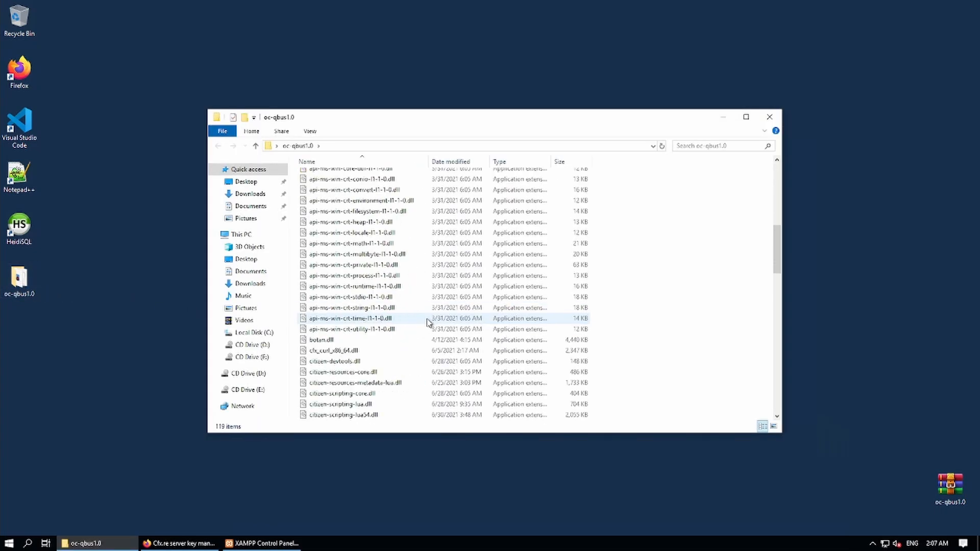
pyautogui.scroll(-9, 353, 355)
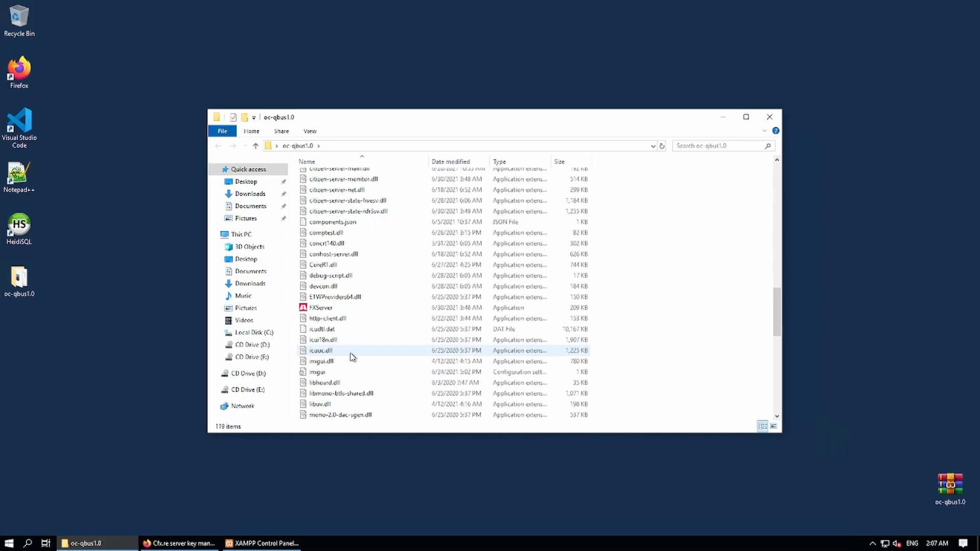
pyautogui.scroll(-3, 351, 356)
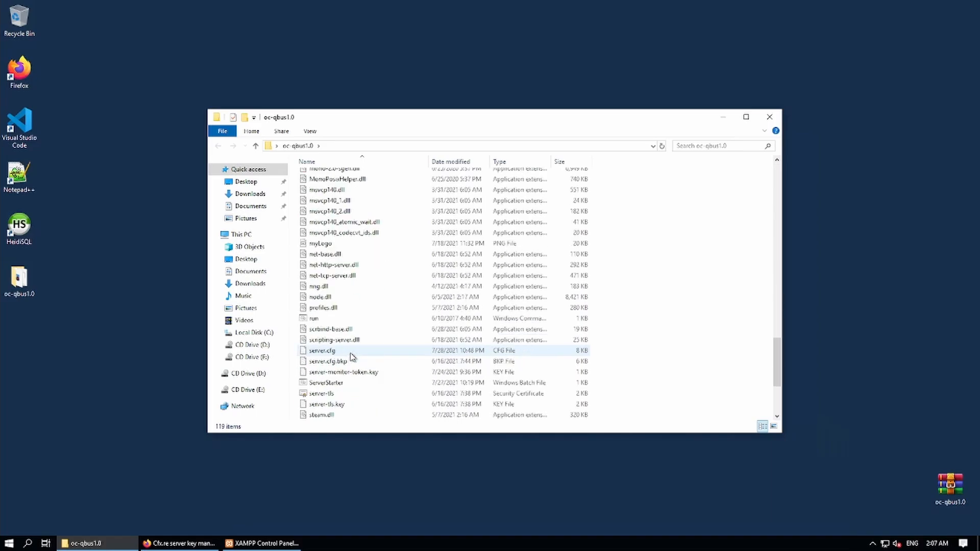
pyautogui.click(325, 353)
pyautogui.doubleClick(324, 353)
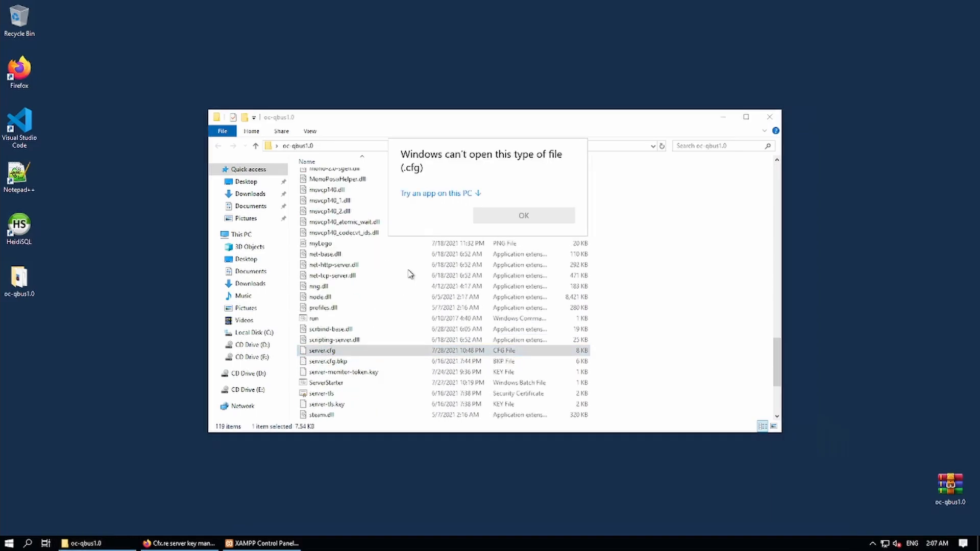
# Browse to C:\Program Files (x86)\Notepad++ and pick notepad++ as the opening app.
pyautogui.click(446, 198)
pyautogui.scroll(-1, 462, 249)
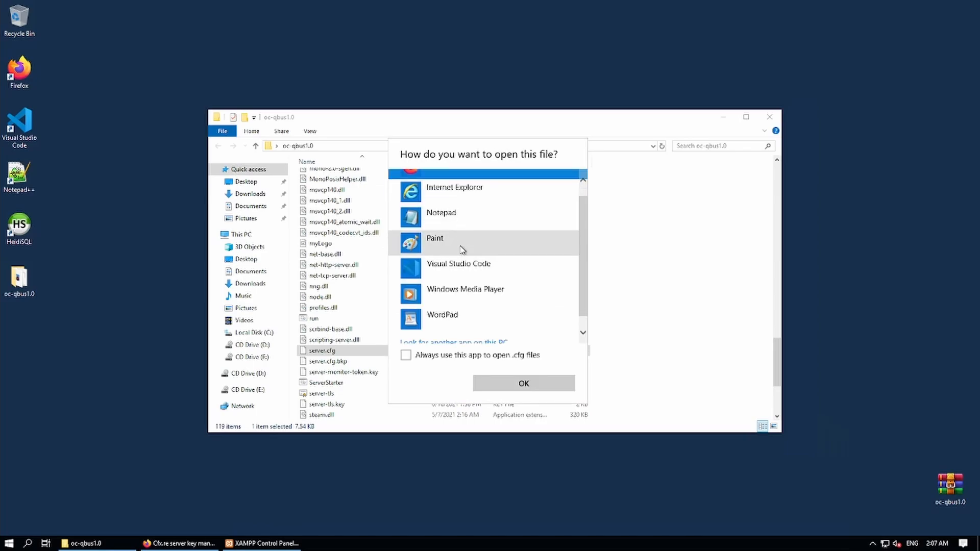
pyautogui.click(456, 330)
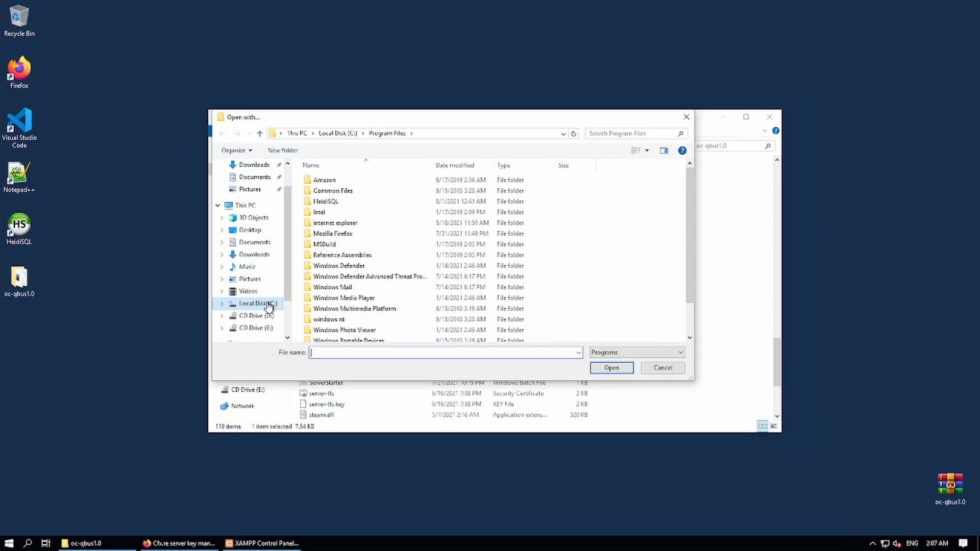
pyautogui.click(269, 305)
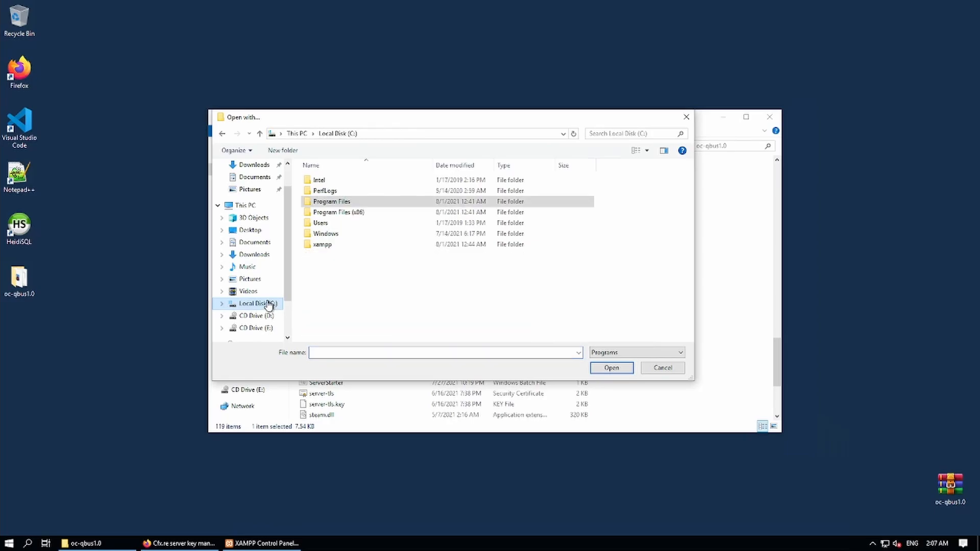
pyautogui.doubleClick(353, 217)
pyautogui.doubleClick(329, 234)
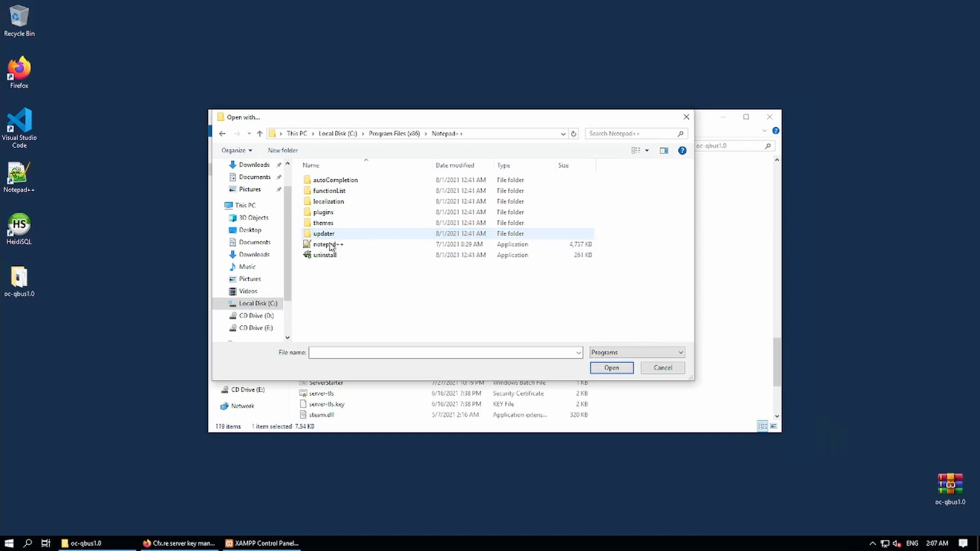
pyautogui.click(330, 245)
# Open server.cfg in Notepad++ and paste the server key over Change-ME on sv_licenseKey.
pyautogui.click(611, 367)
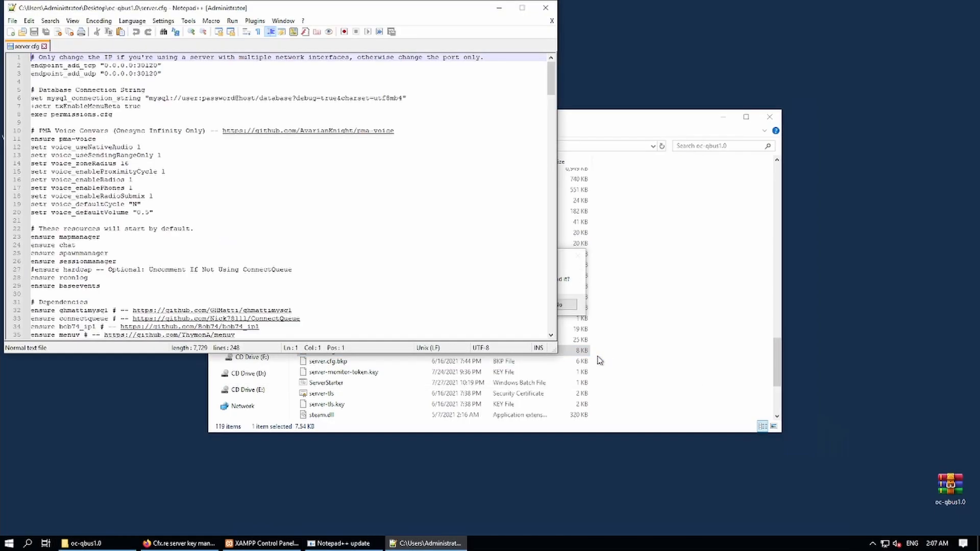
pyautogui.scroll(-3, 254, 219)
pyautogui.scroll(3, 253, 218)
pyautogui.scroll(-20, 250, 183)
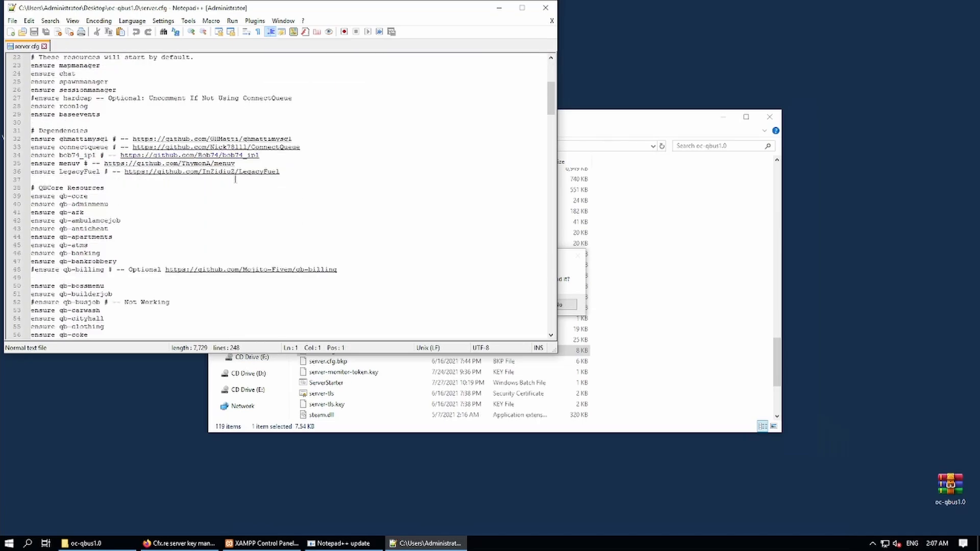
pyautogui.scroll(-20, 235, 180)
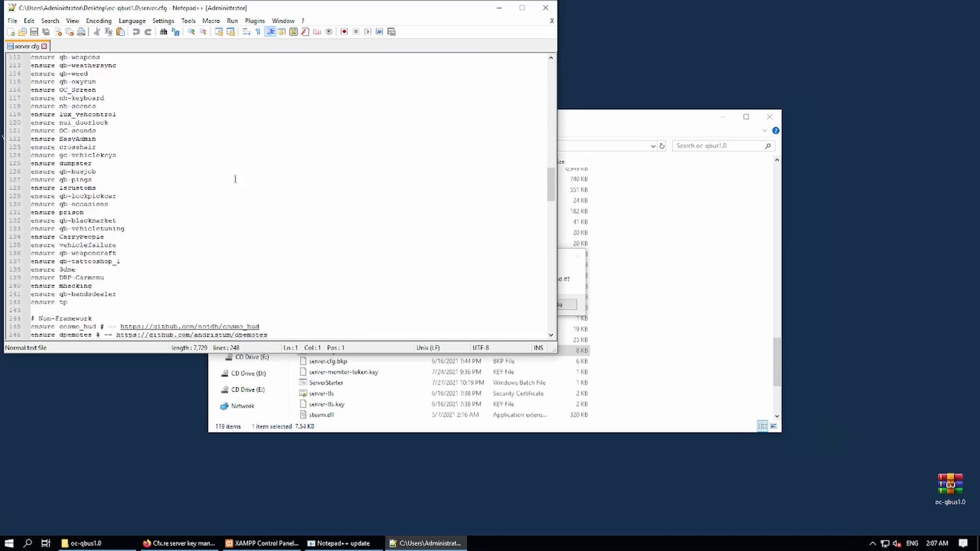
pyautogui.scroll(-20, 235, 185)
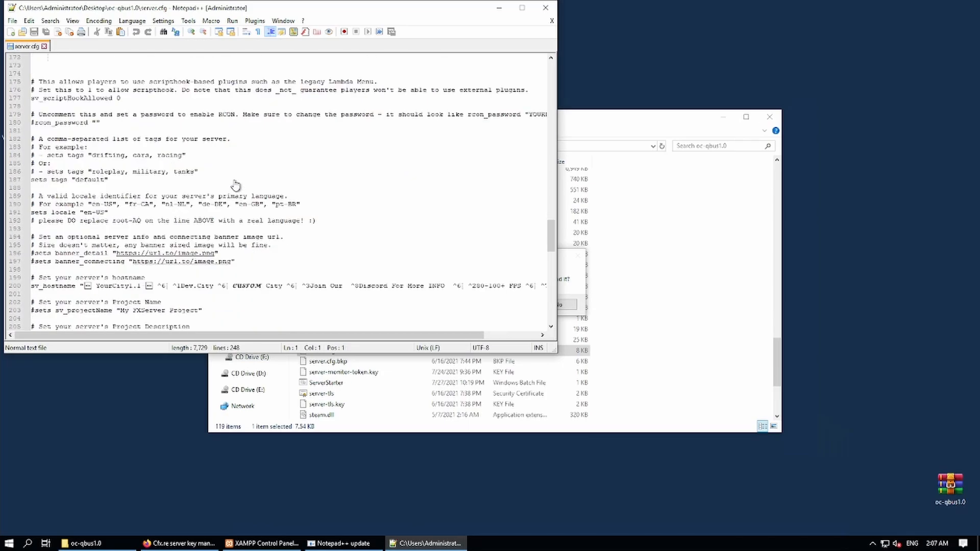
pyautogui.scroll(-5, 235, 186)
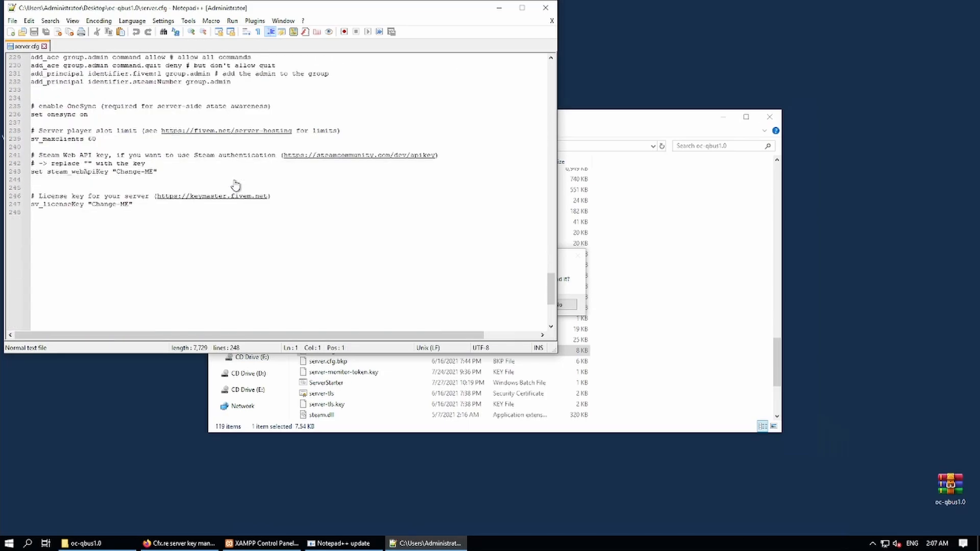
pyautogui.moveTo(129, 205); pyautogui.dragTo(91, 205)
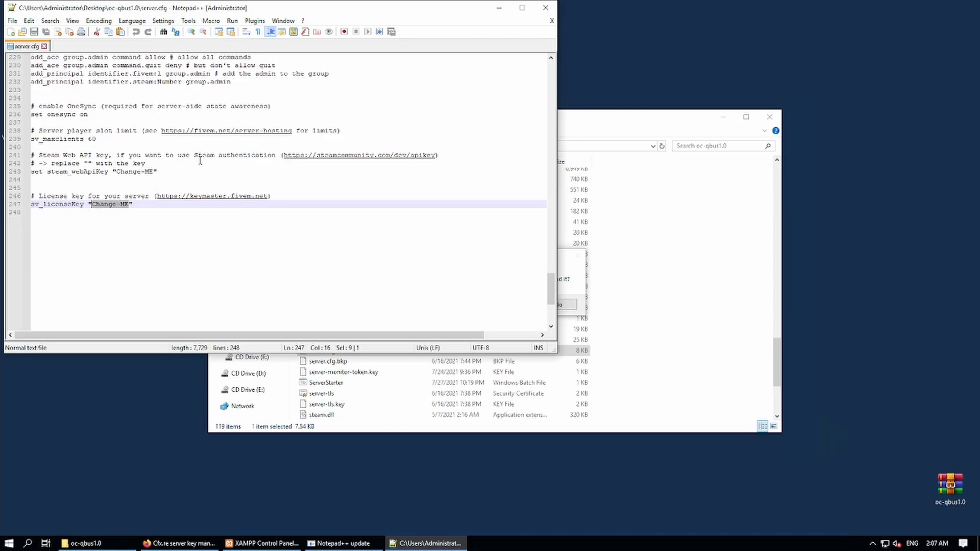
pyautogui.hotkey('ctrl', 'v')
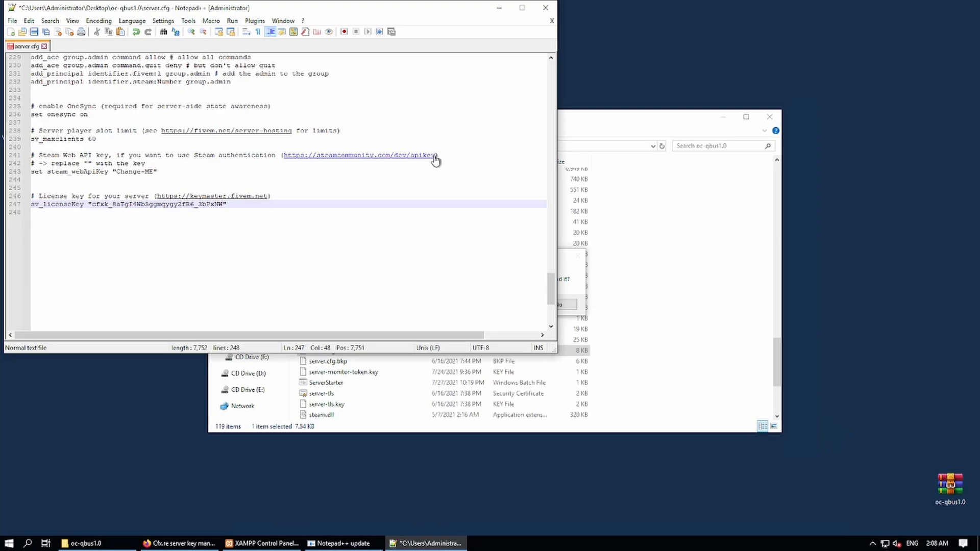
# Select the Steam API key web address and the Steam key's Change-ME placeholder.
pyautogui.moveTo(437, 155); pyautogui.dragTo(284, 160)
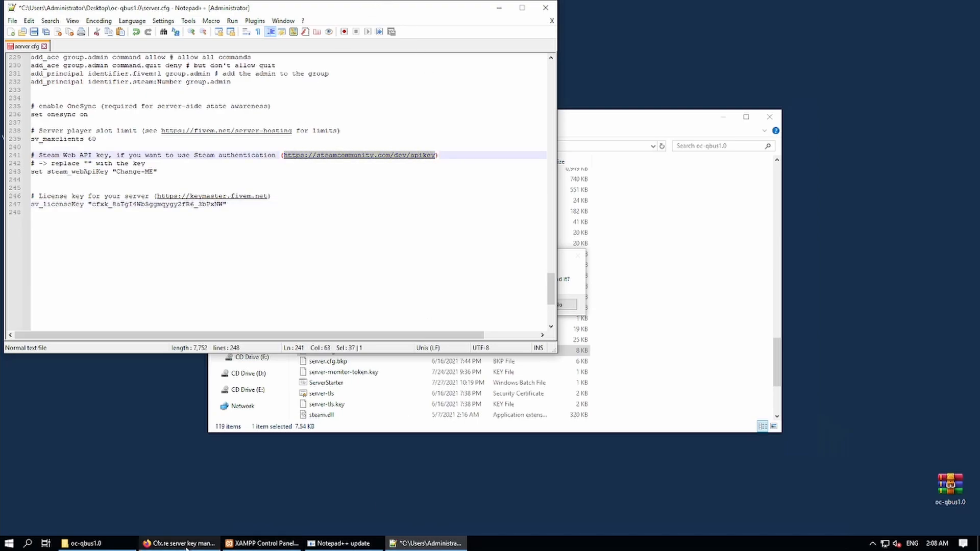
pyautogui.moveTo(550, 4)
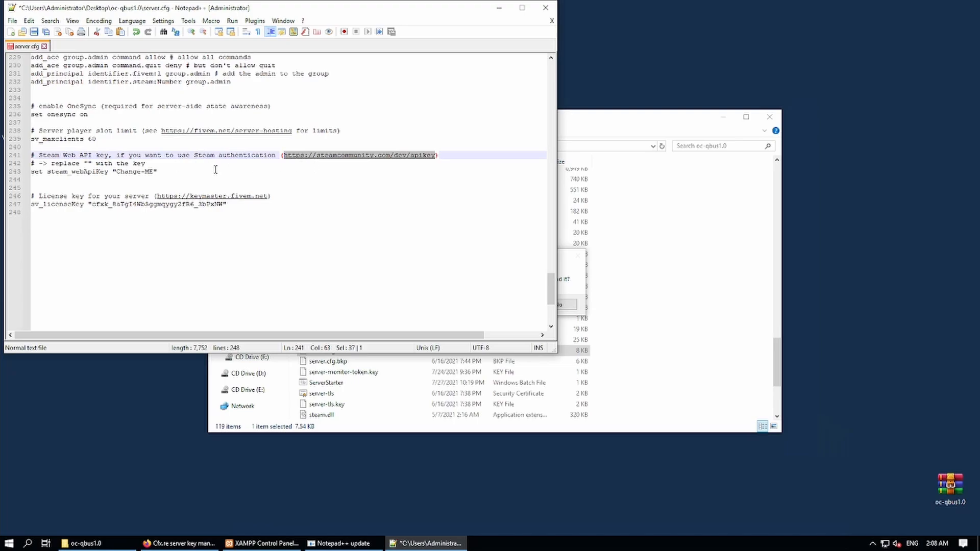
pyautogui.moveTo(153, 173); pyautogui.dragTo(116, 173)
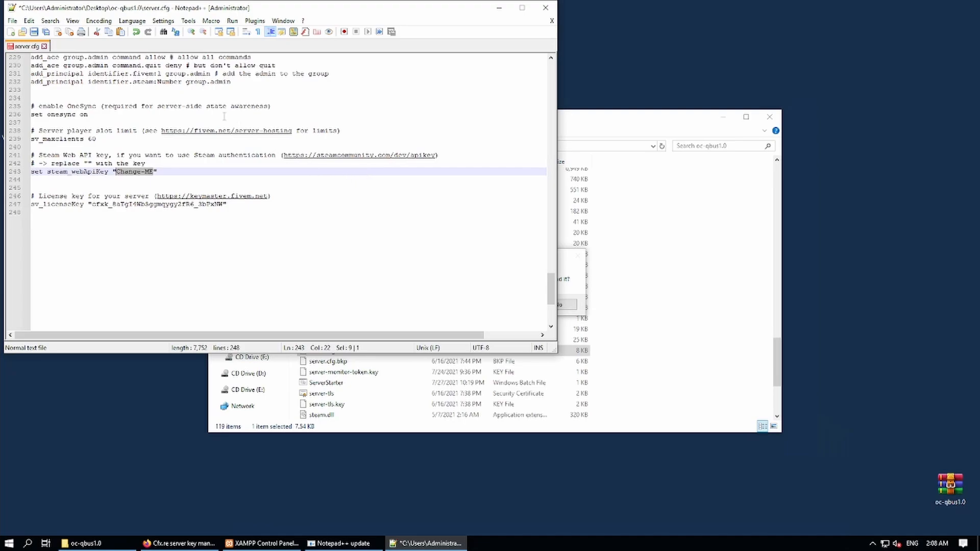
# Save server.cfg and set sv_maxclients to 25 player slots.
pyautogui.click(34, 33)
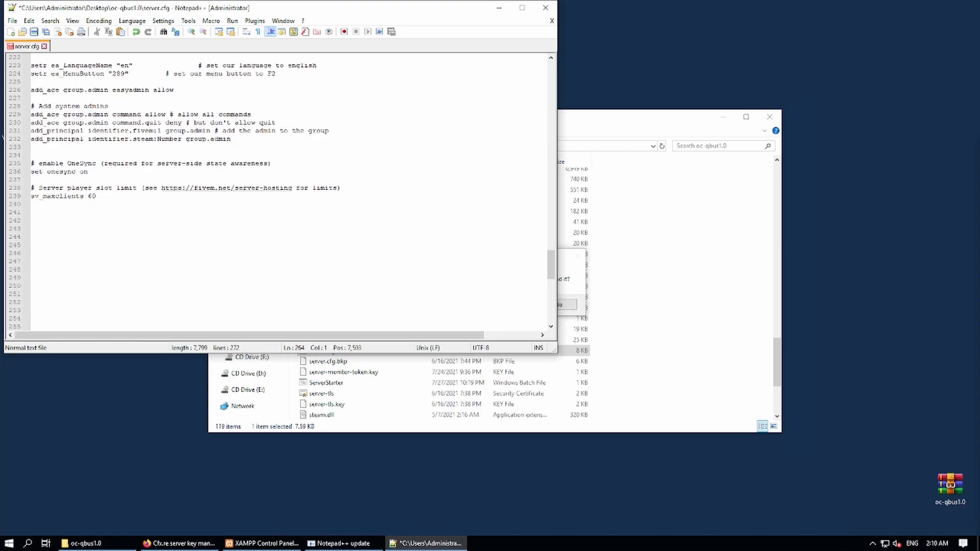
pyautogui.click(134, 214)
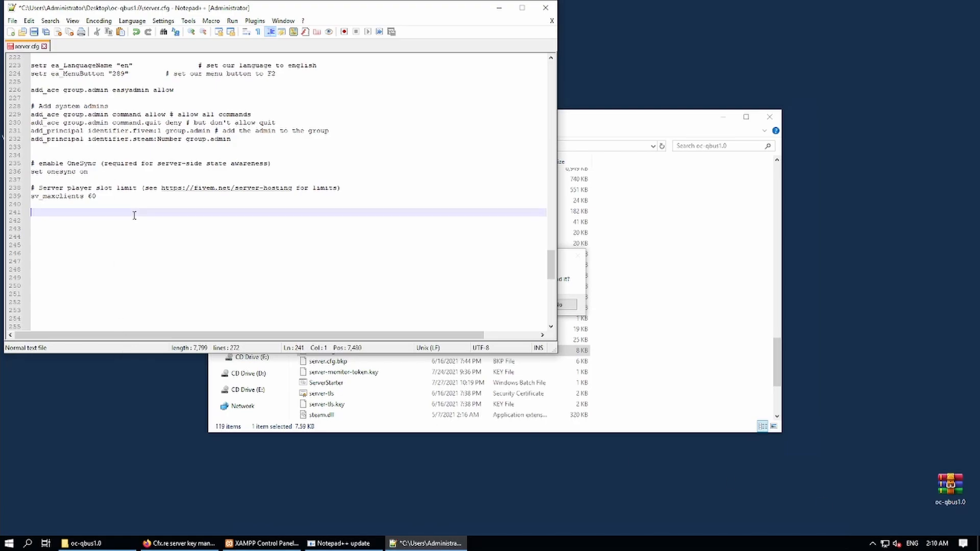
pyautogui.scroll(3, 135, 216)
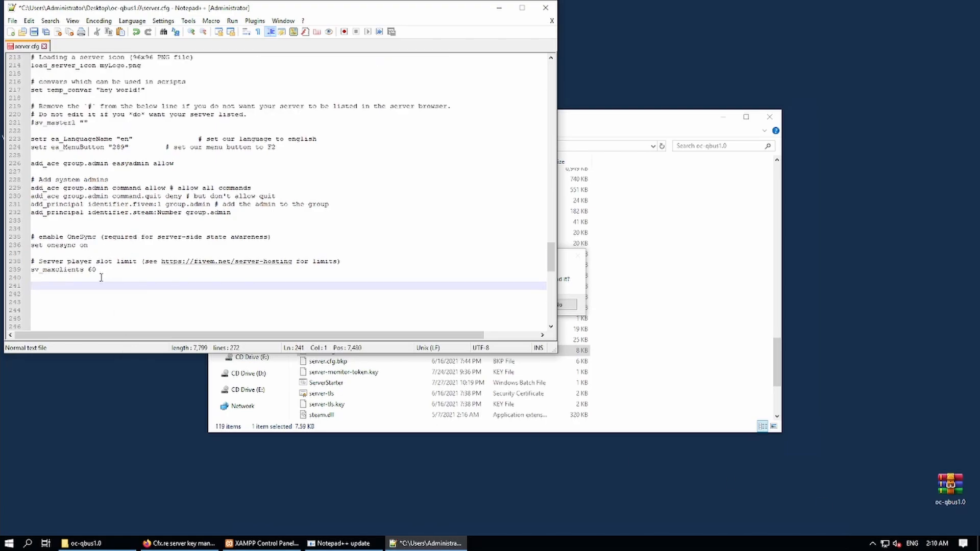
pyautogui.doubleClick(94, 270)
pyautogui.write('25')
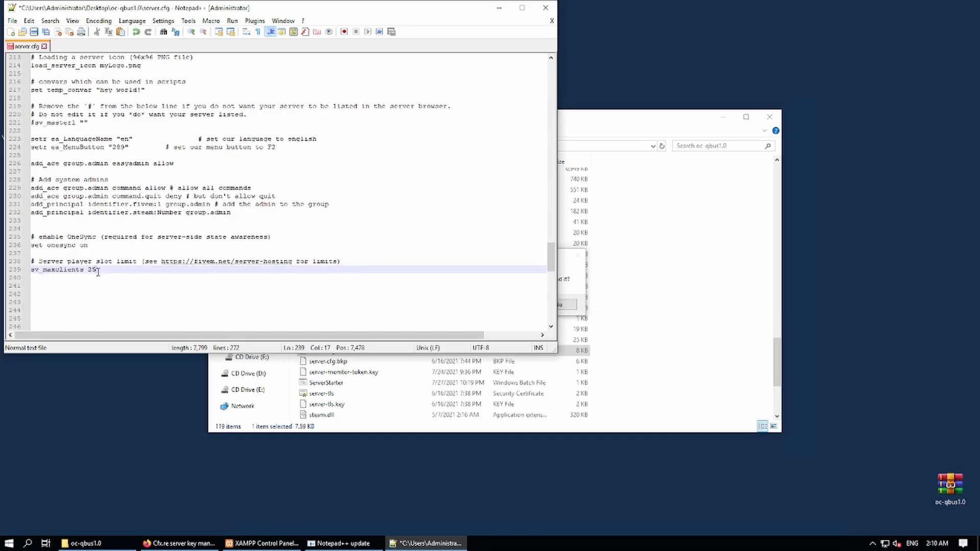
pyautogui.moveTo(96, 270); pyautogui.dragTo(90, 270)
pyautogui.write('60')
pyautogui.press('BackSpace')
pyautogui.press('BackSpace')
pyautogui.write('120')
pyautogui.press('BackSpace')
pyautogui.press('BackSpace')
pyautogui.press('BackSpace')
pyautogui.write('25')
# Replace YourCity1.1 in the sv_hostname line with MiamiRP.
pyautogui.scroll(10, 198, 262)
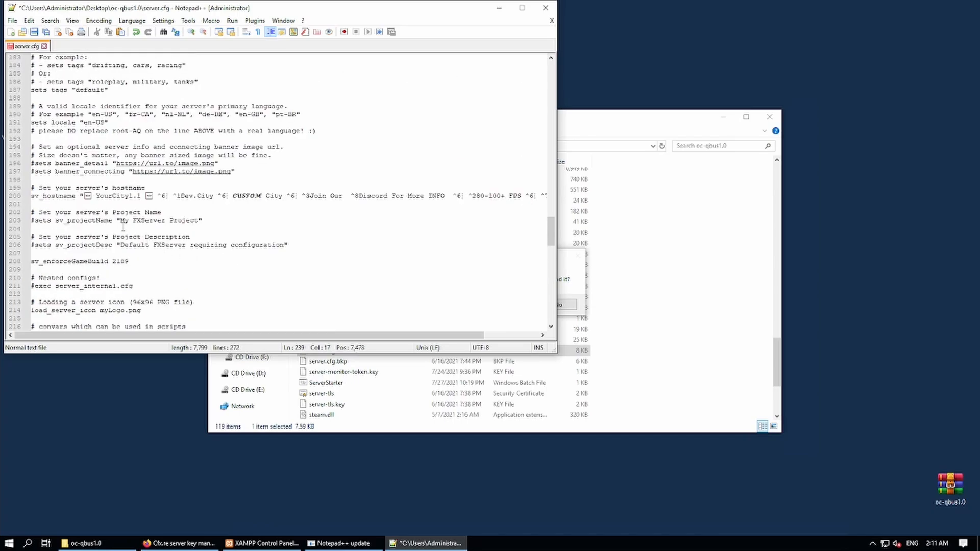
pyautogui.moveTo(84, 196); pyautogui.dragTo(245, 197)
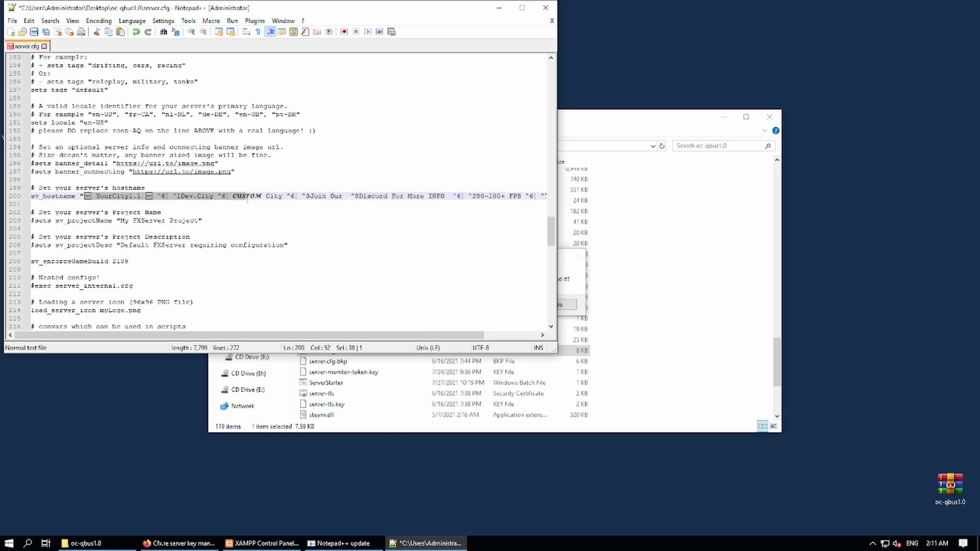
pyautogui.click(214, 196)
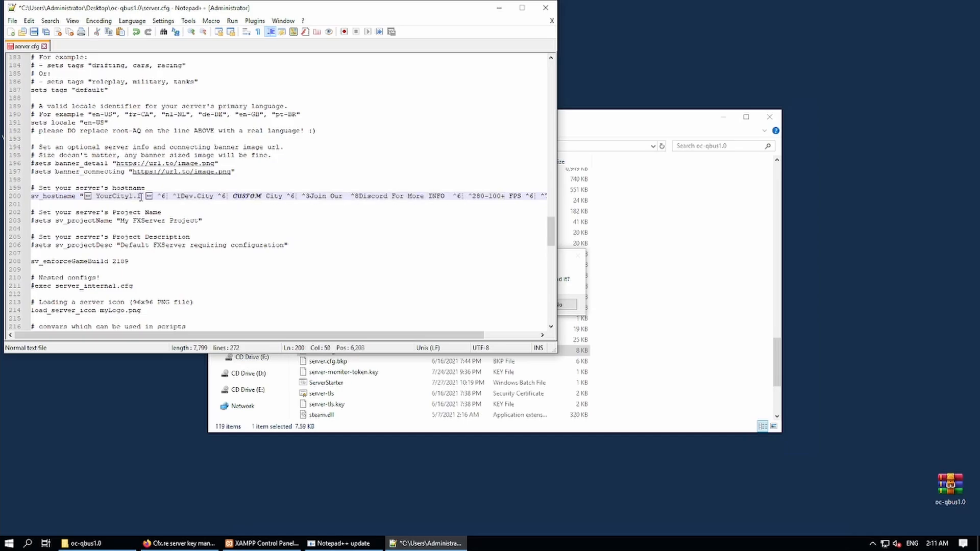
pyautogui.moveTo(142, 196); pyautogui.dragTo(96, 197)
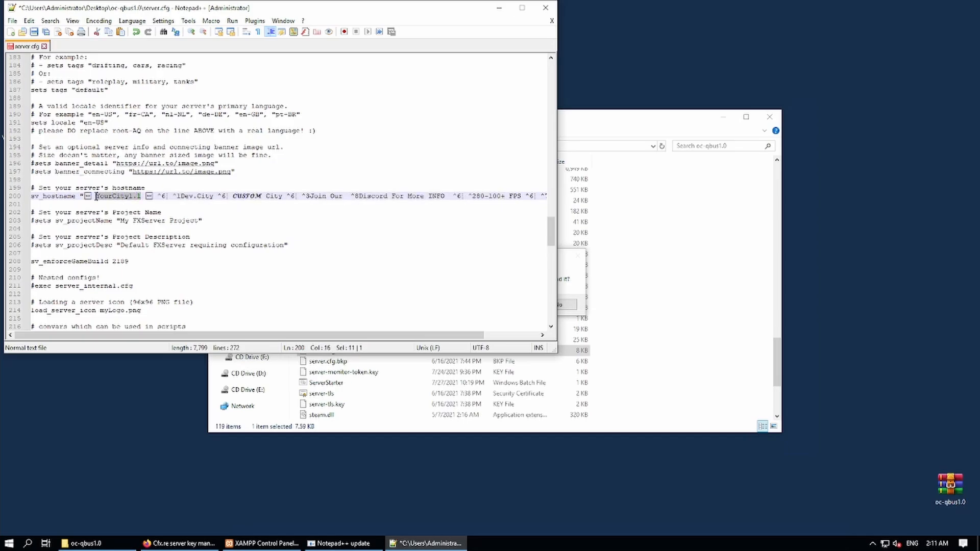
pyautogui.press('BackSpace')
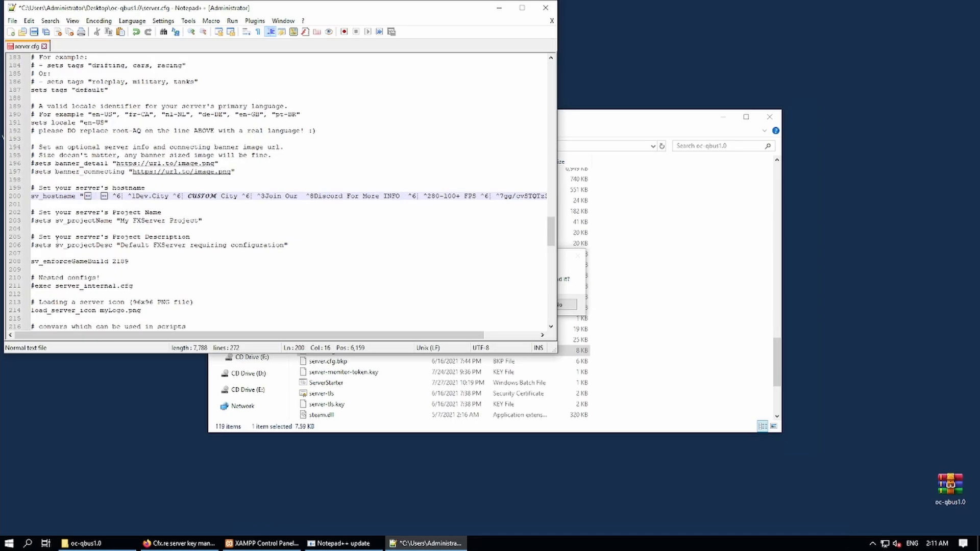
pyautogui.write('Mima')
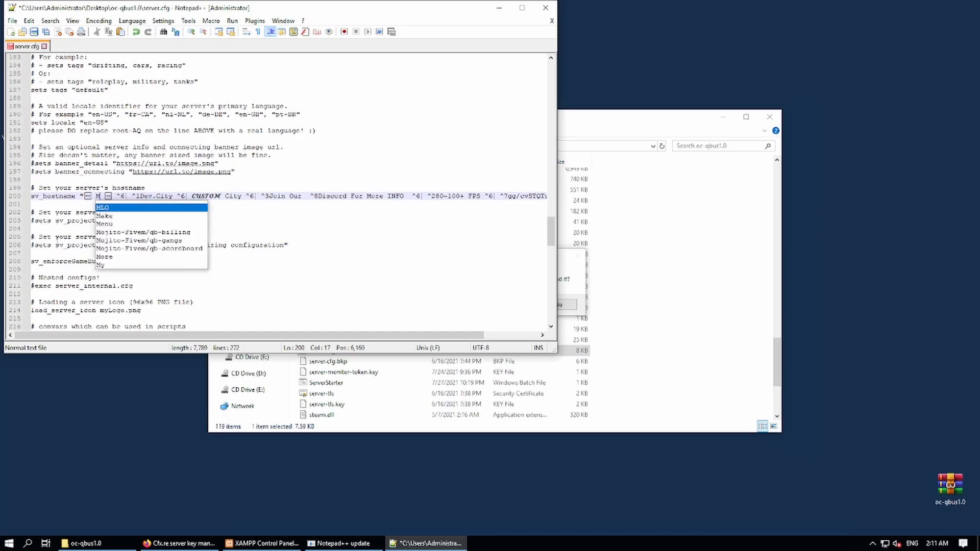
pyautogui.write('mi')
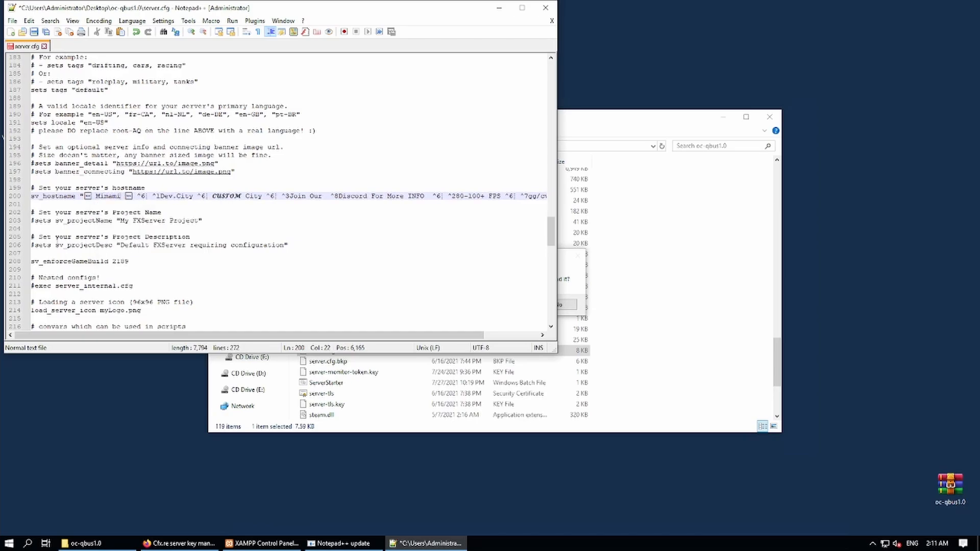
pyautogui.press('BackSpace')
pyautogui.write('RP')
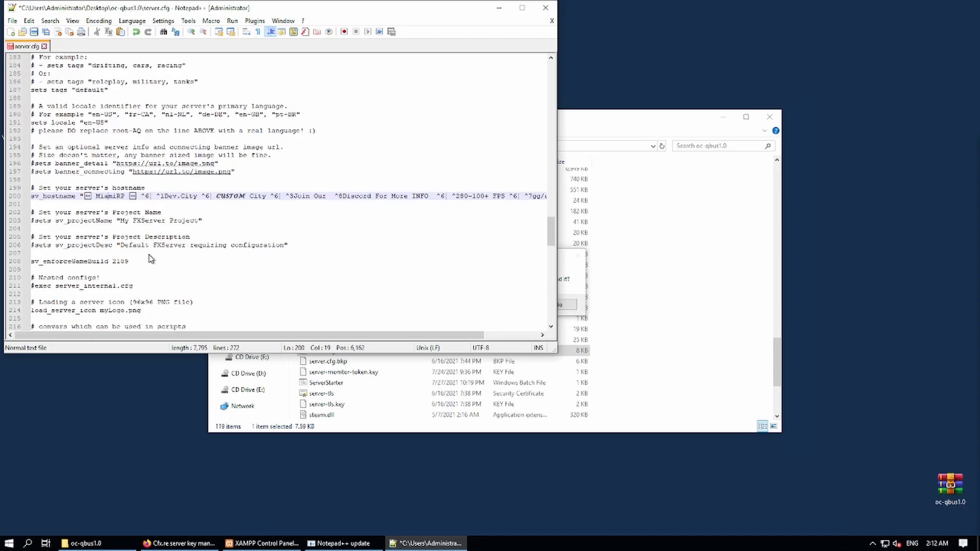
# Paste Love.BETA over Dev.City in the hostname.
pyautogui.click(165, 197)
pyautogui.moveTo(165, 197); pyautogui.dragTo(199, 195)
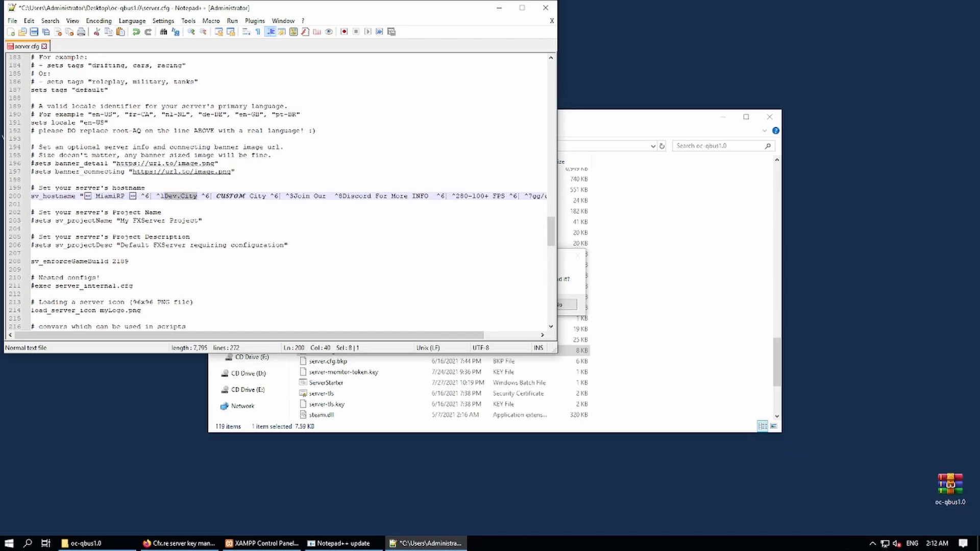
pyautogui.write('Love.BETN')
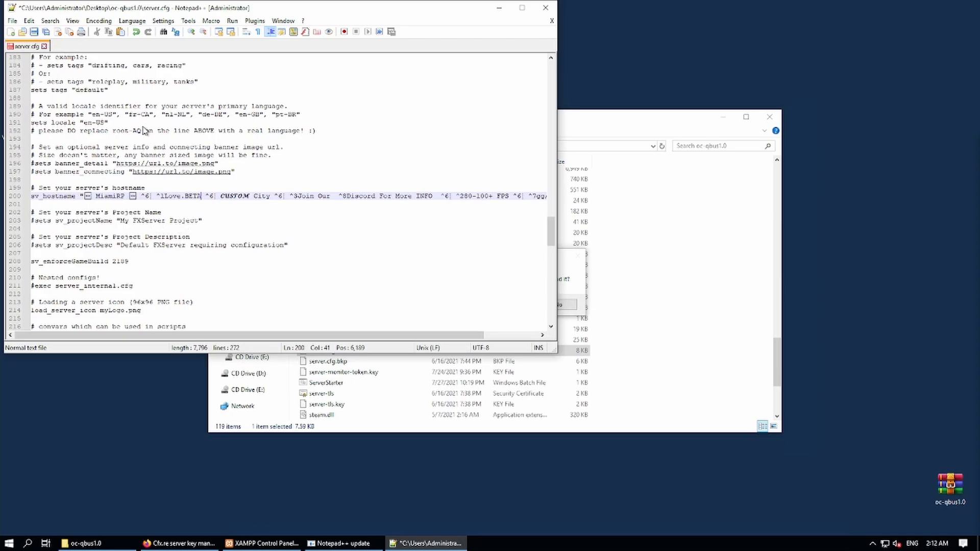
# Save the edited server.cfg and close Notepad++.
pyautogui.click(132, 214)
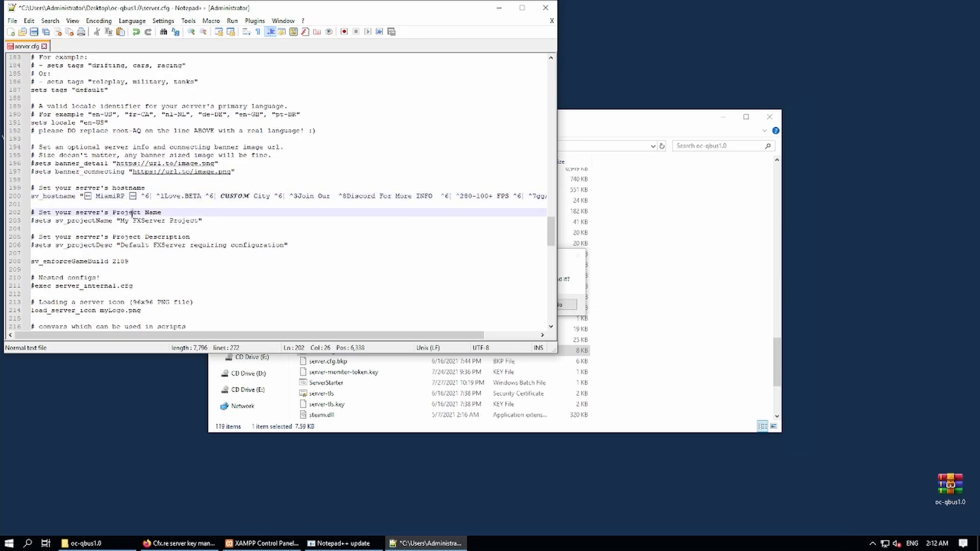
pyautogui.scroll(16, 132, 214)
pyautogui.scroll(4, 132, 214)
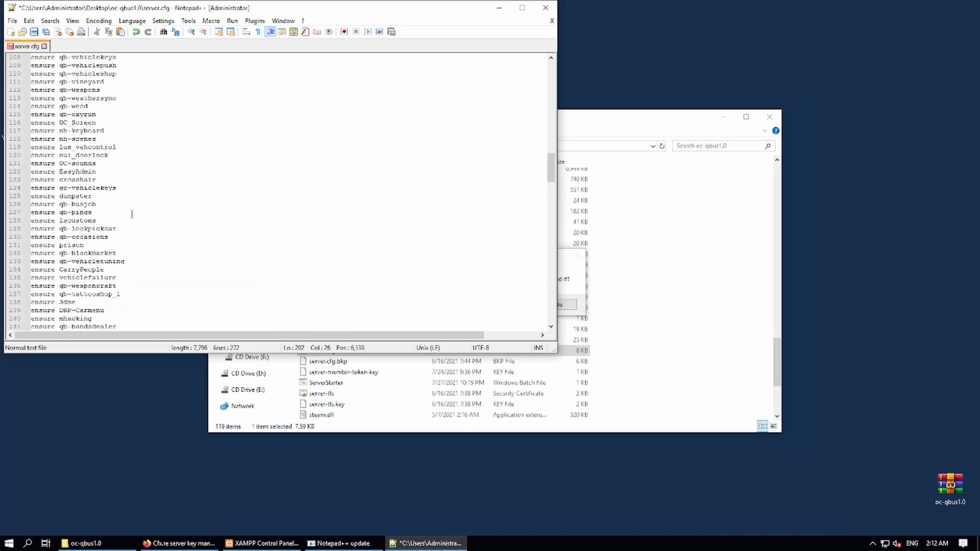
pyautogui.scroll(-4, 132, 217)
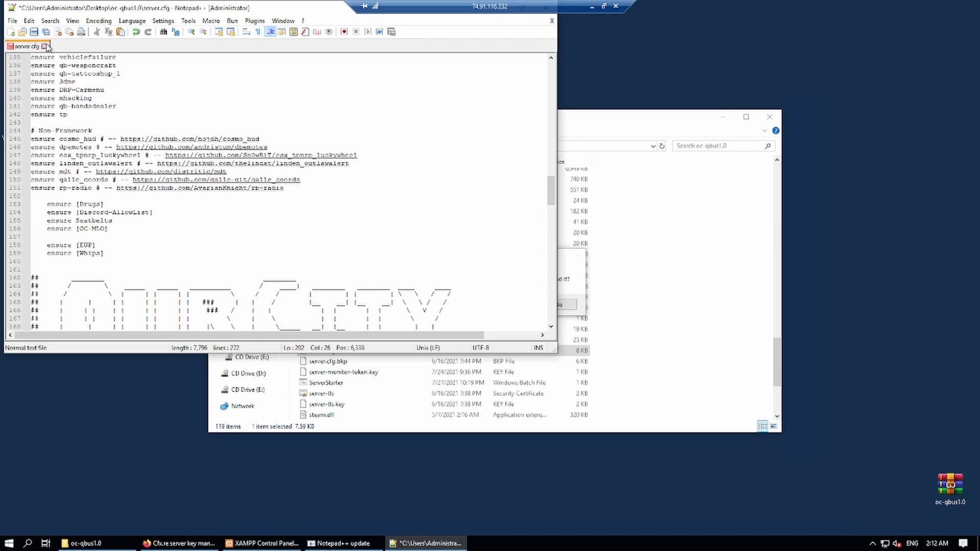
pyautogui.click(35, 32)
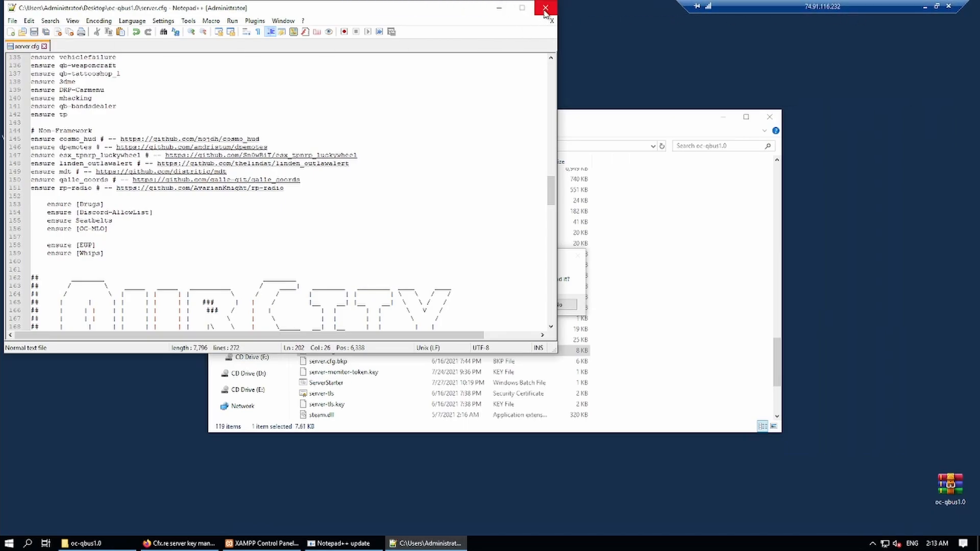
pyautogui.click(545, 8)
# Decline the Notepad++ update and open OCv1.0Clean from [OPEN ME], making HeidiSQL the .sql default.
pyautogui.click(558, 304)
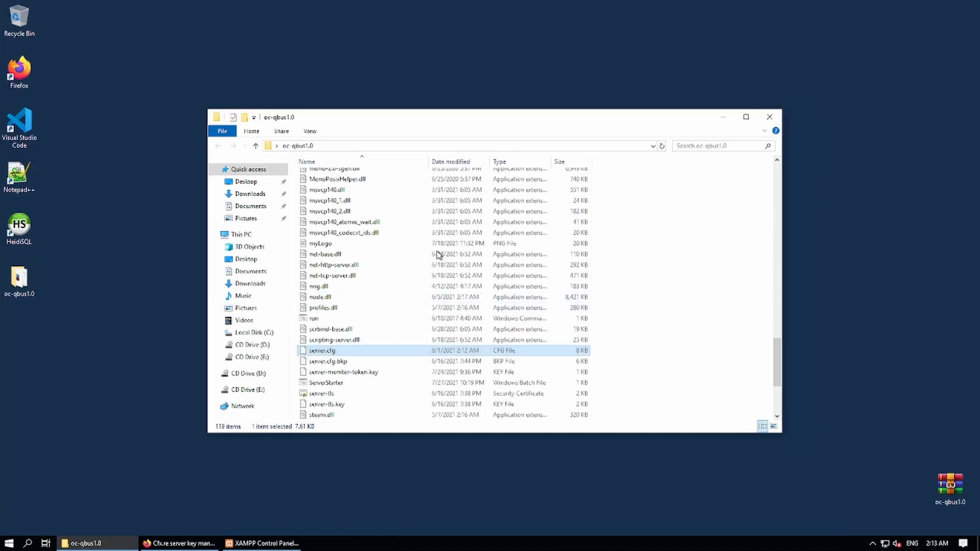
pyautogui.scroll(14, 434, 252)
pyautogui.scroll(10, 428, 251)
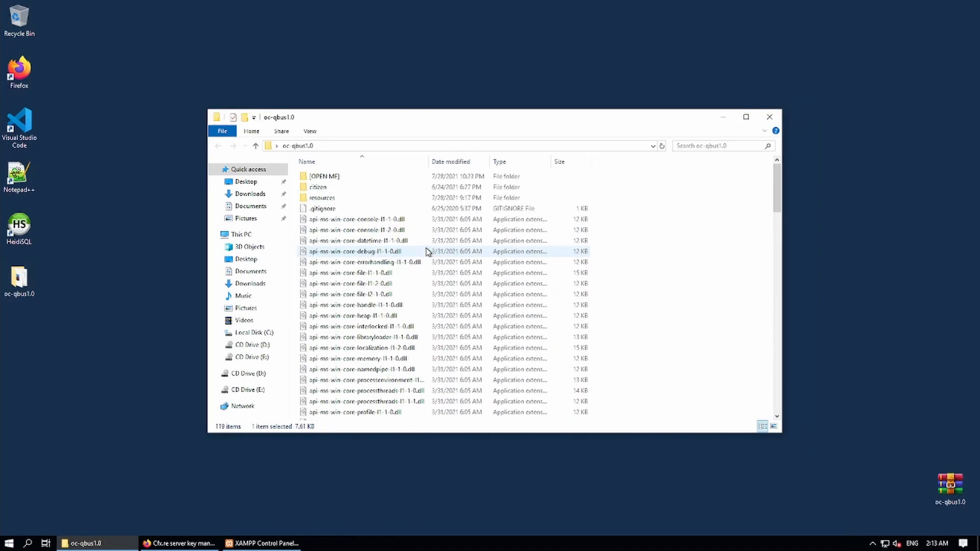
pyautogui.doubleClick(323, 178)
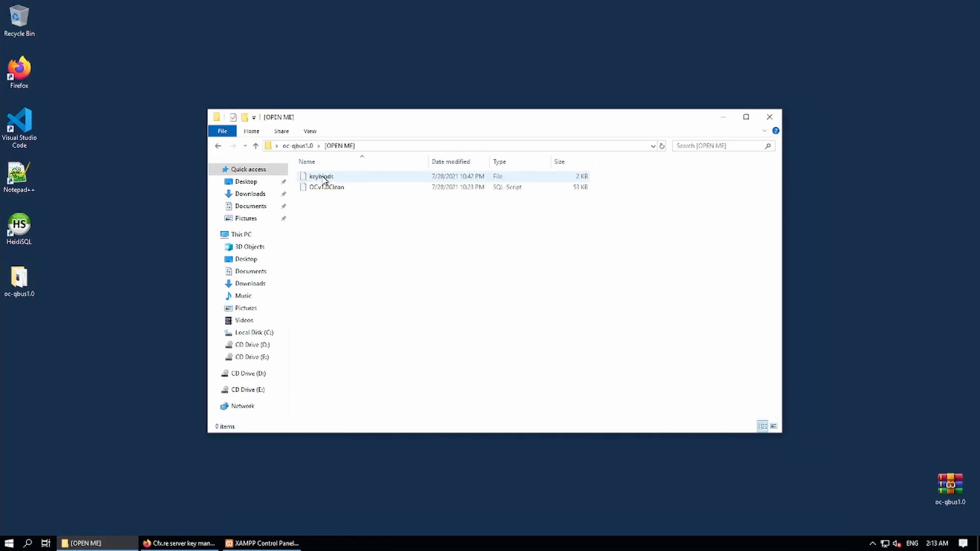
pyautogui.doubleClick(322, 188)
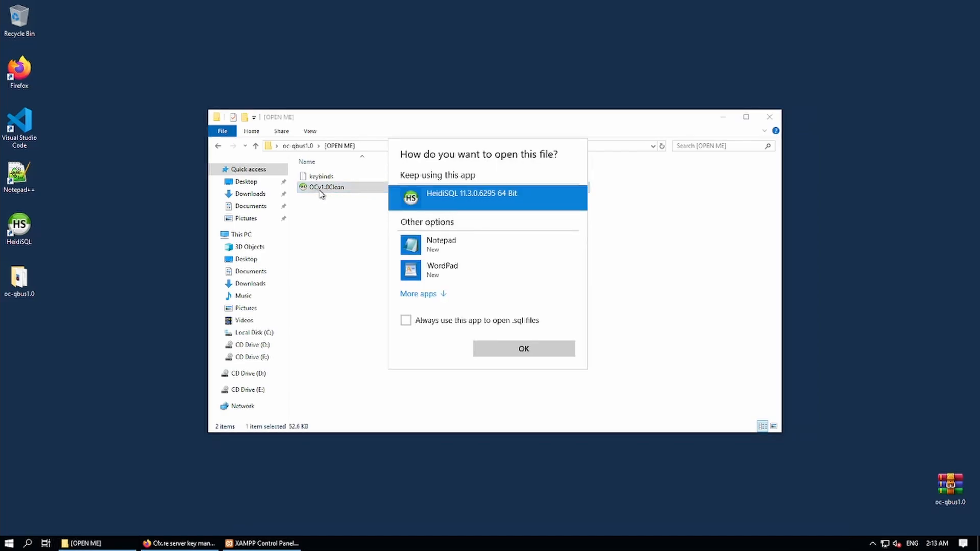
pyautogui.click(491, 320)
pyautogui.click(513, 348)
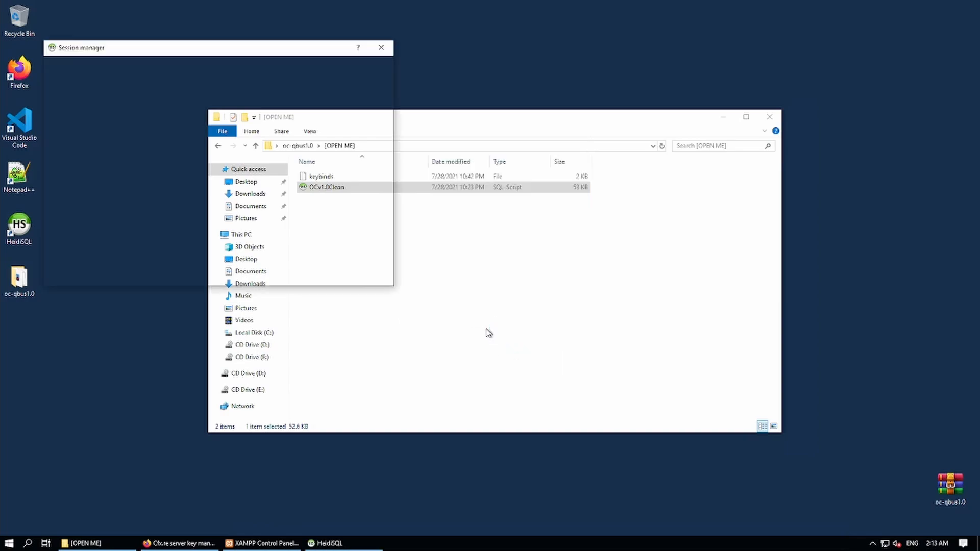
# Create a WarFareRP session for 127.0.0.1, user root, port 3306, and connect with it.
pyautogui.click(261, 543)
pyautogui.moveTo(153, 20); pyautogui.dragTo(738, 68)
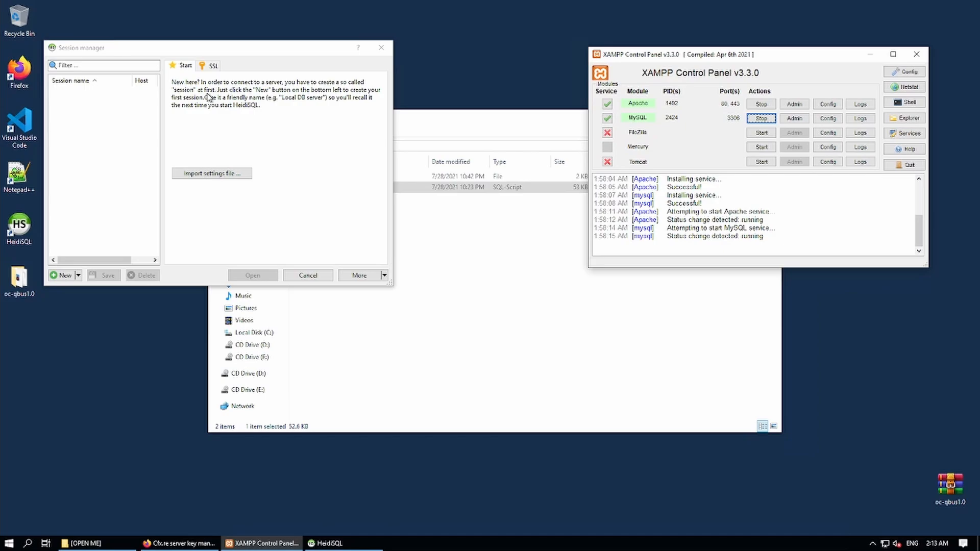
pyautogui.click(154, 156)
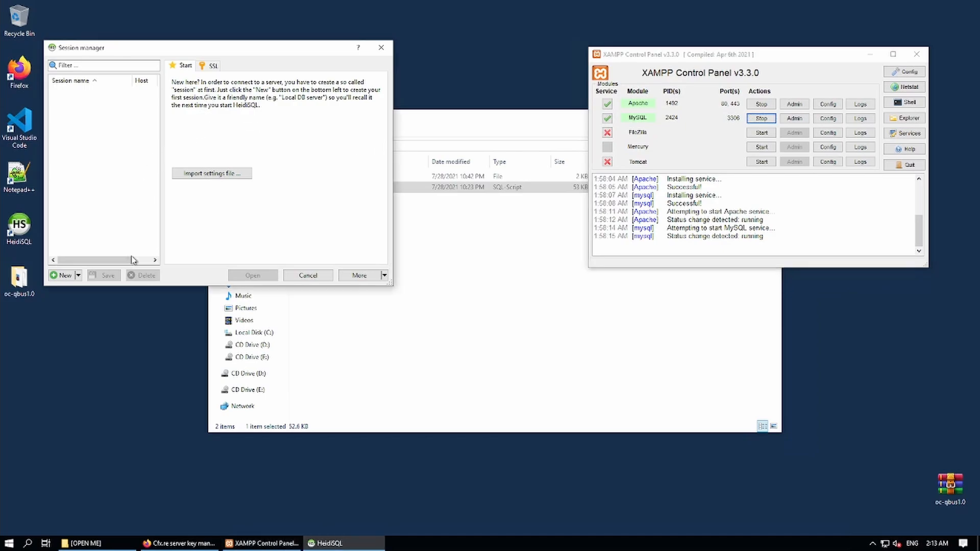
pyautogui.click(64, 275)
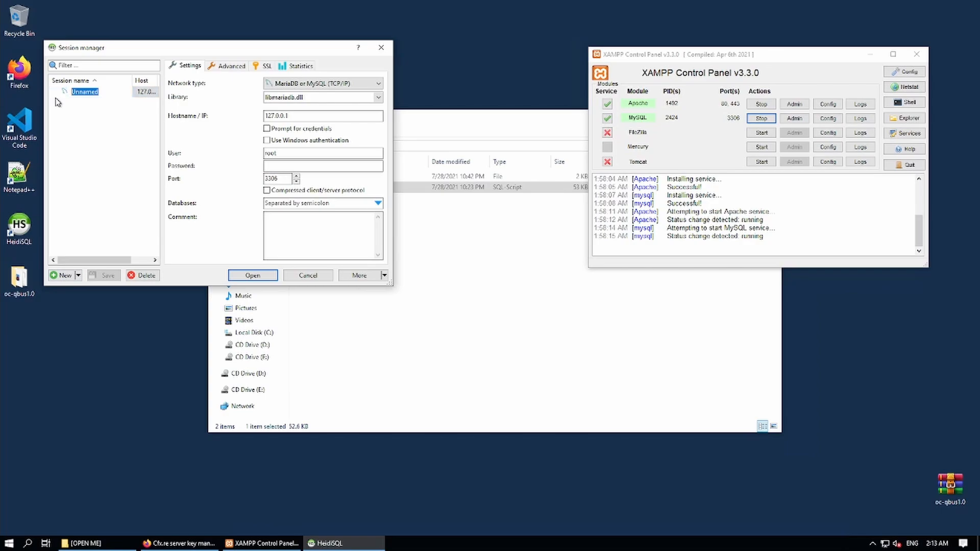
pyautogui.write('M')
pyautogui.click(275, 115)
pyautogui.click(252, 277)
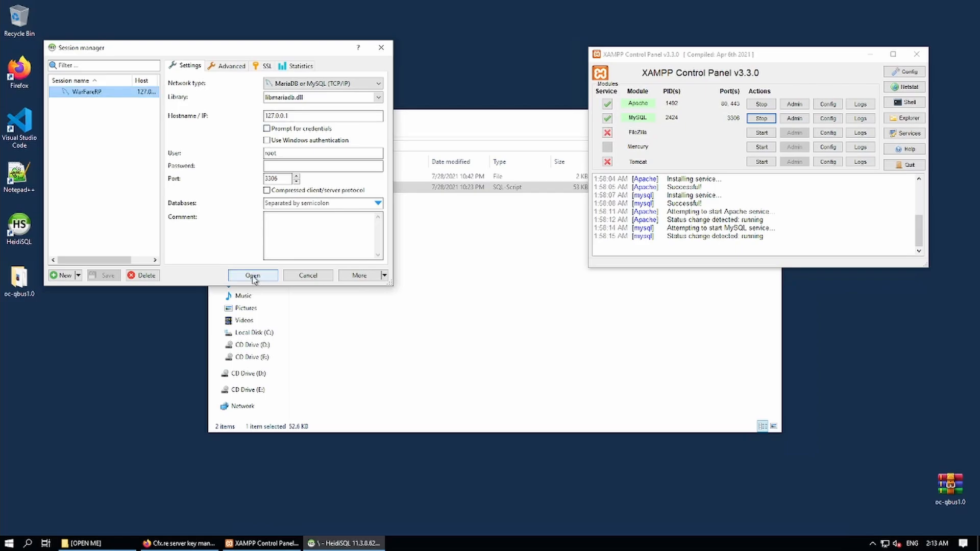
pyautogui.click(253, 276)
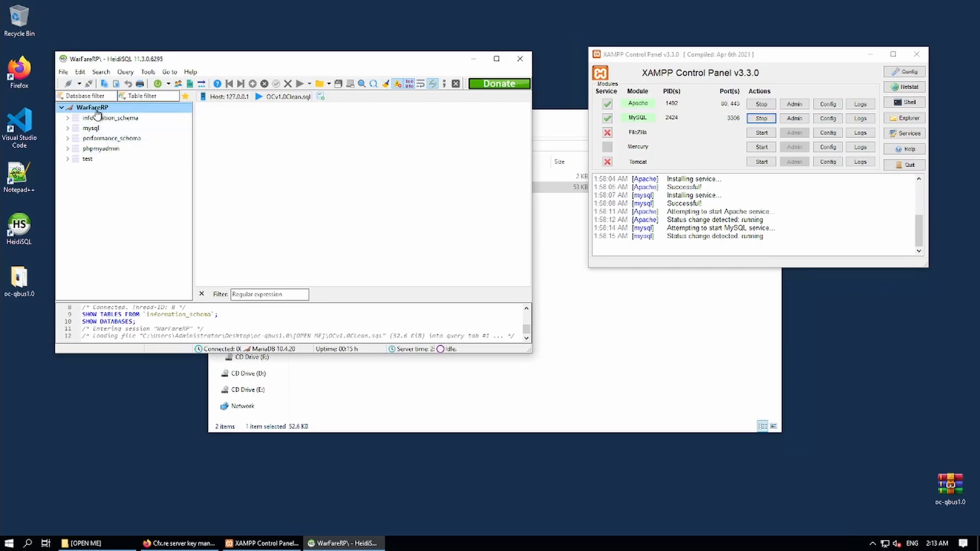
# Close HeidiSQL, stop Apache and MySQL, and reopen OCv1.0Clean, dismissing the connection error.
pyautogui.click(520, 58)
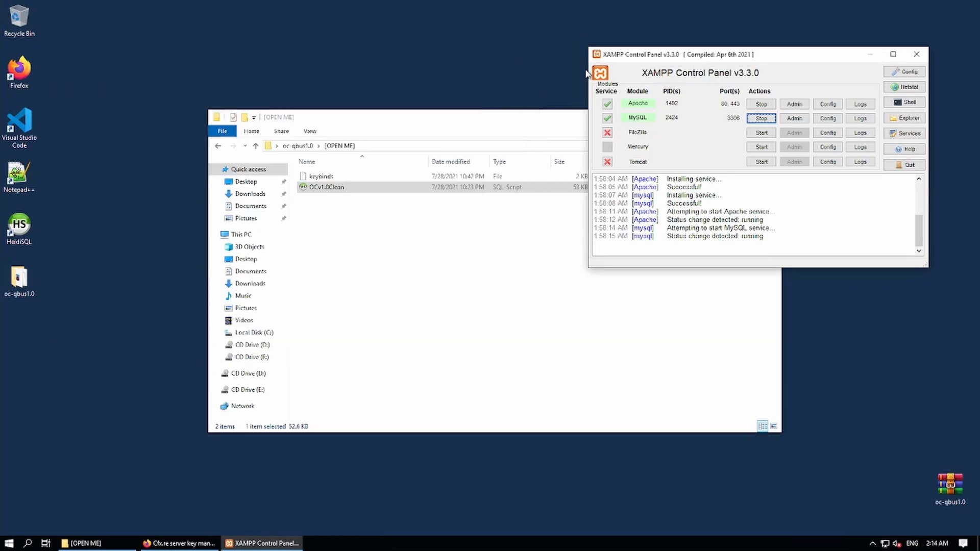
pyautogui.click(761, 104)
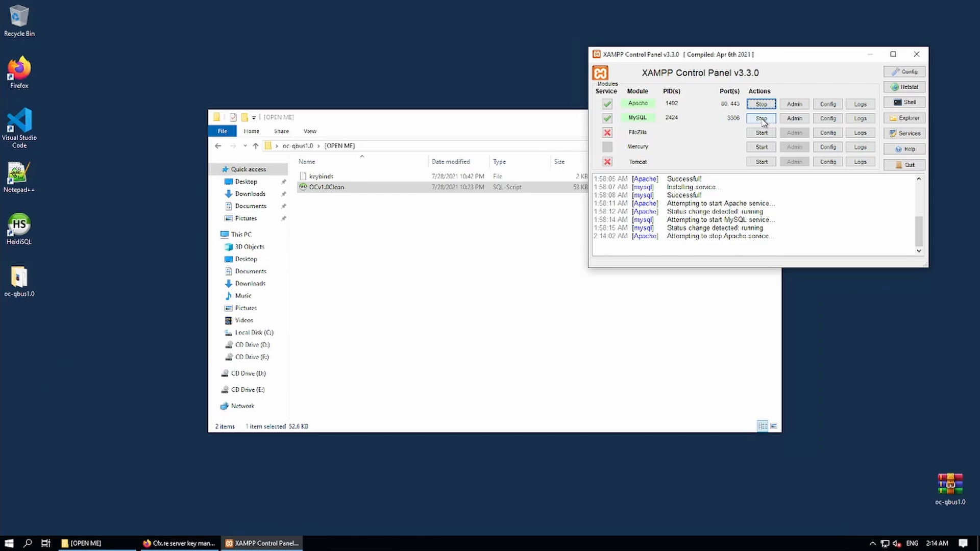
pyautogui.click(762, 119)
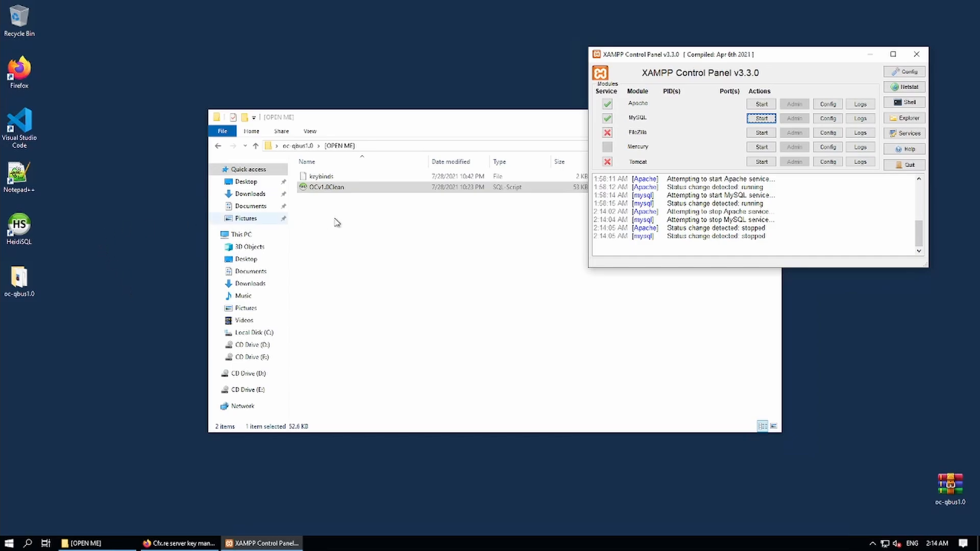
pyautogui.click(340, 189)
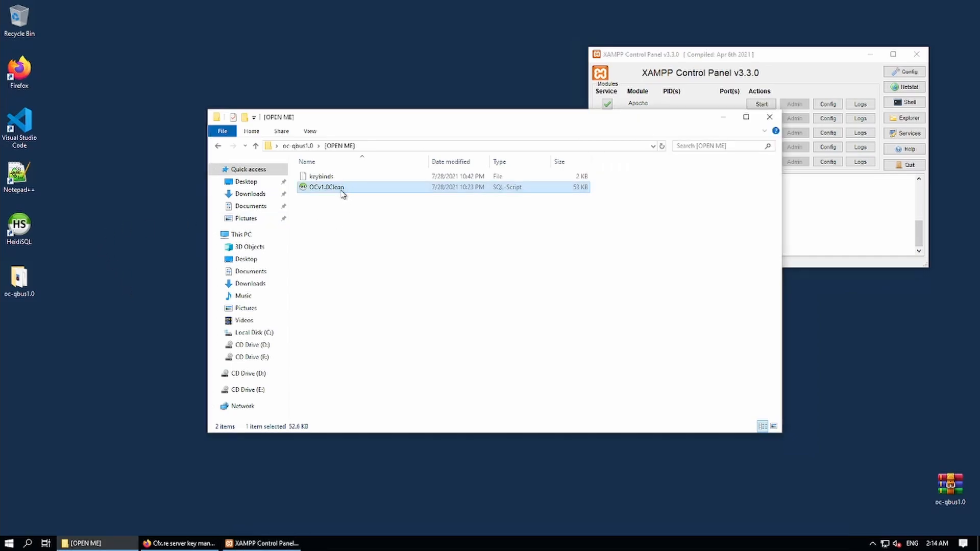
pyautogui.doubleClick(342, 193)
pyautogui.click(279, 315)
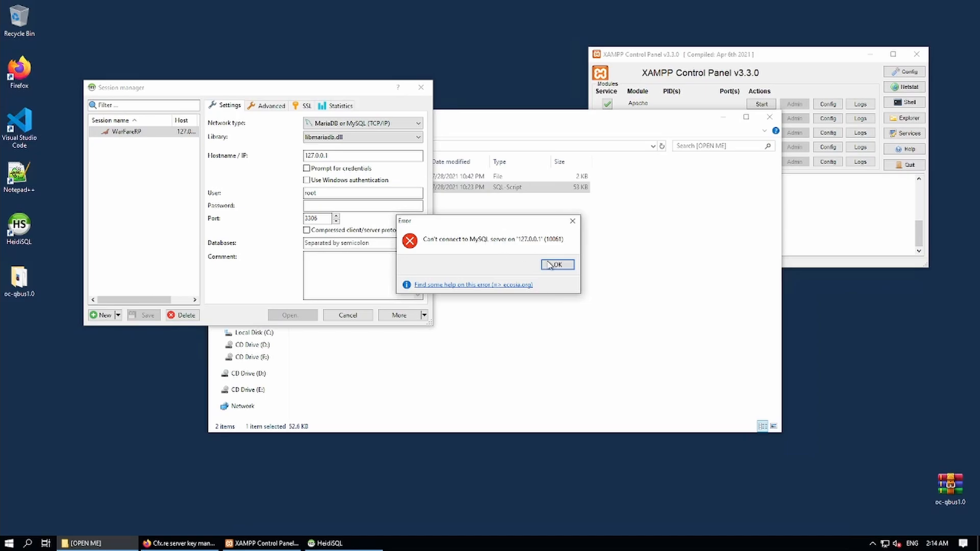
pyautogui.click(556, 264)
# Start Apache and MySQL in XAMPP, then connect HeidiSQL through the WarFareRP session.
pyautogui.click(776, 57)
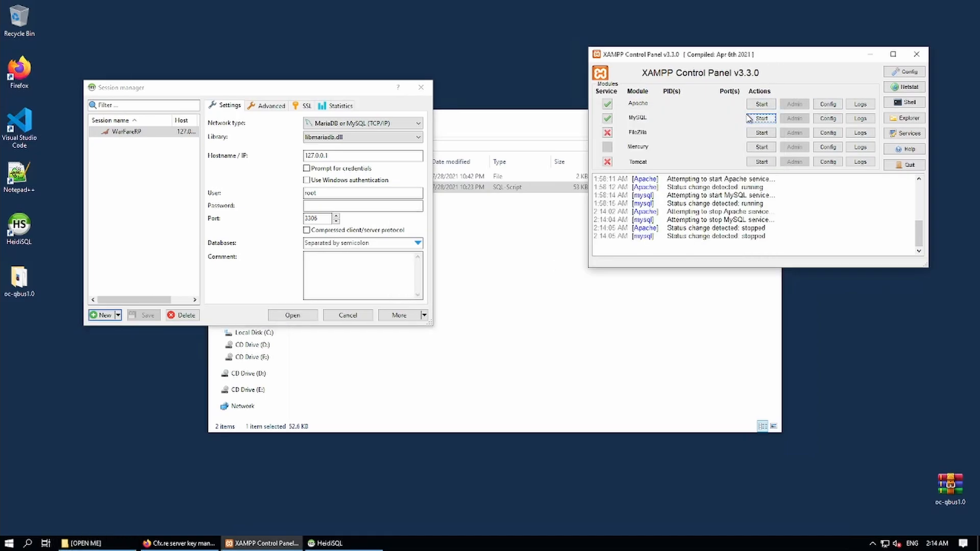
pyautogui.click(760, 104)
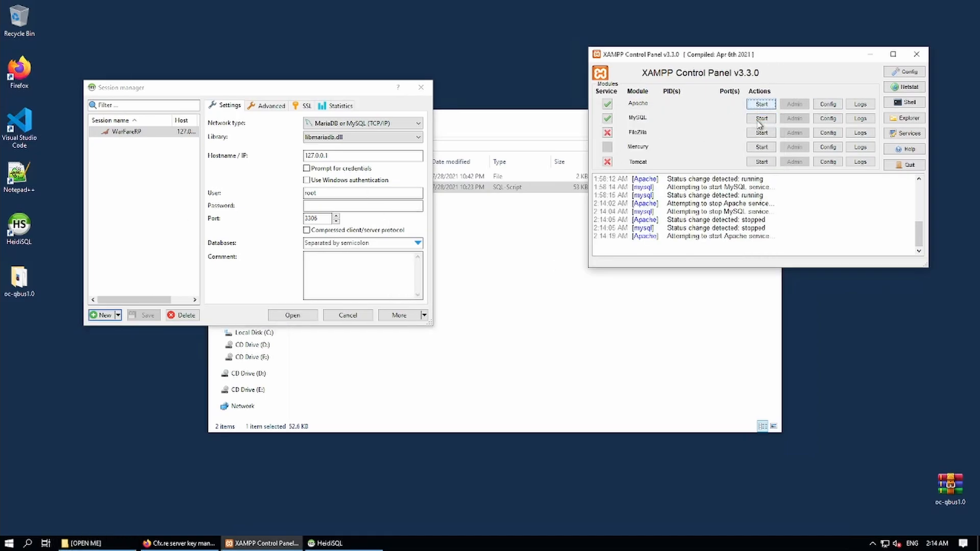
pyautogui.click(761, 120)
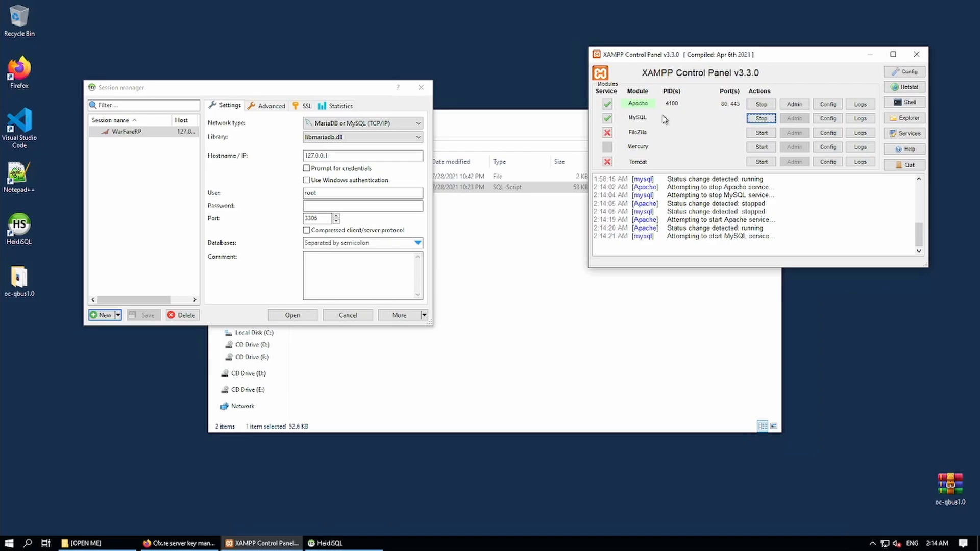
pyautogui.click(872, 54)
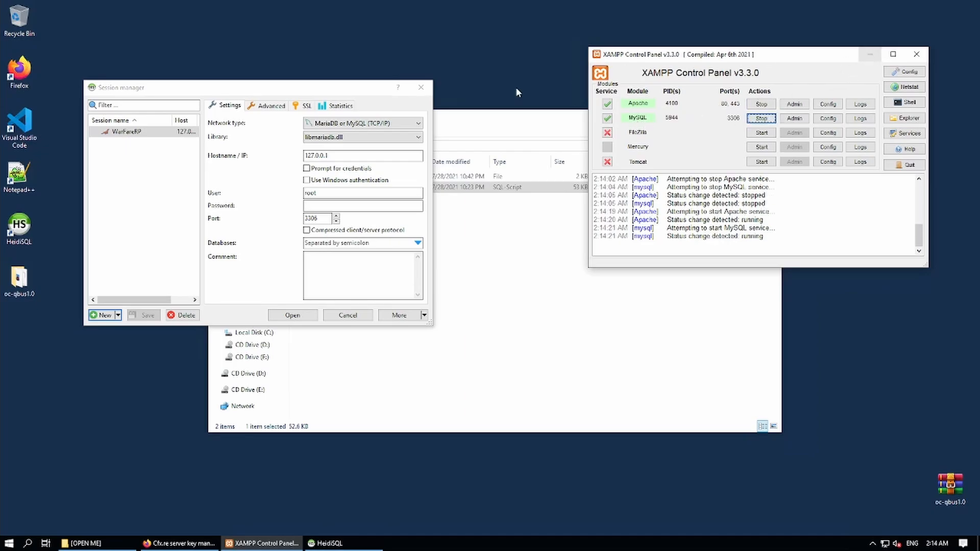
pyautogui.click(288, 315)
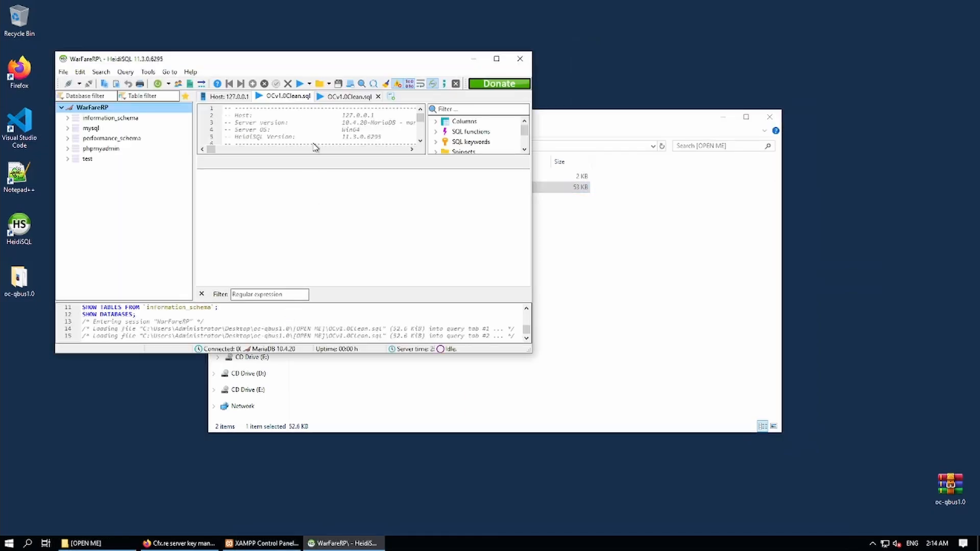
# Execute the whole OCv1.0Clean.sql import script from its first query tab with F9.
pyautogui.moveTo(301, 156); pyautogui.dragTo(299, 257)
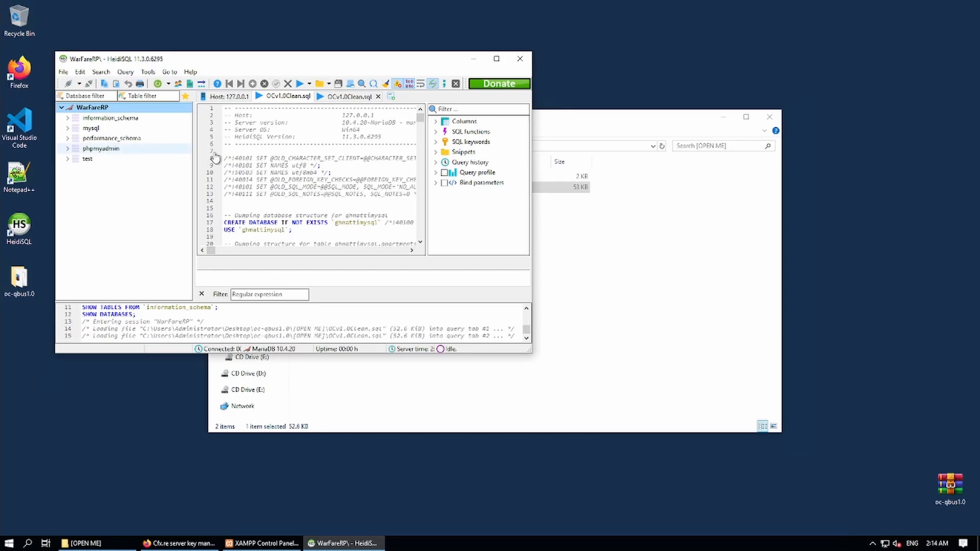
pyautogui.scroll(-5, 286, 173)
pyautogui.scroll(5, 310, 196)
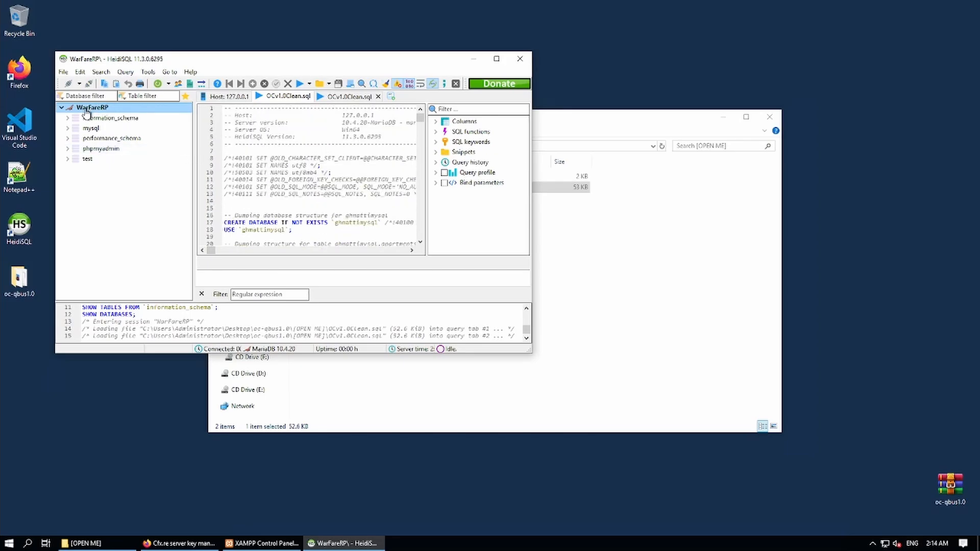
pyautogui.click(286, 98)
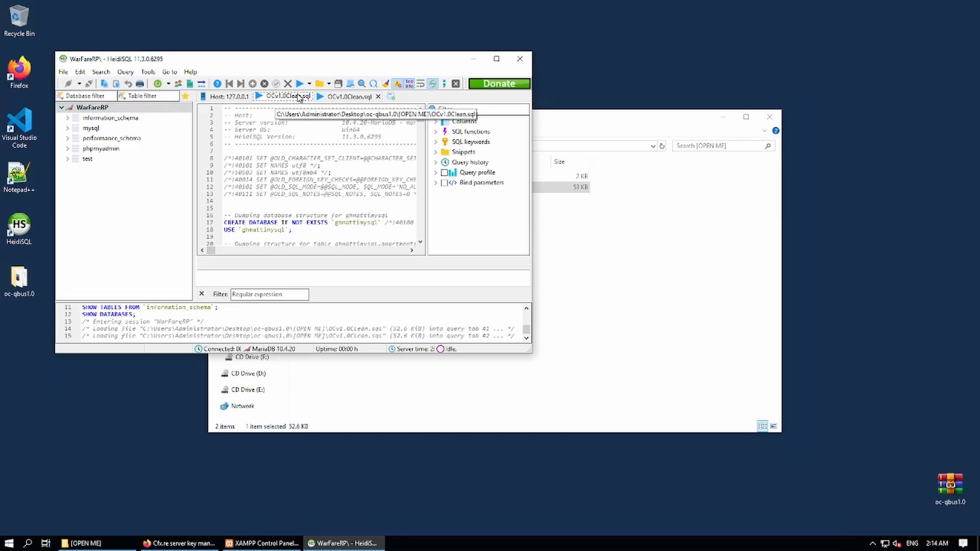
pyautogui.click(300, 84)
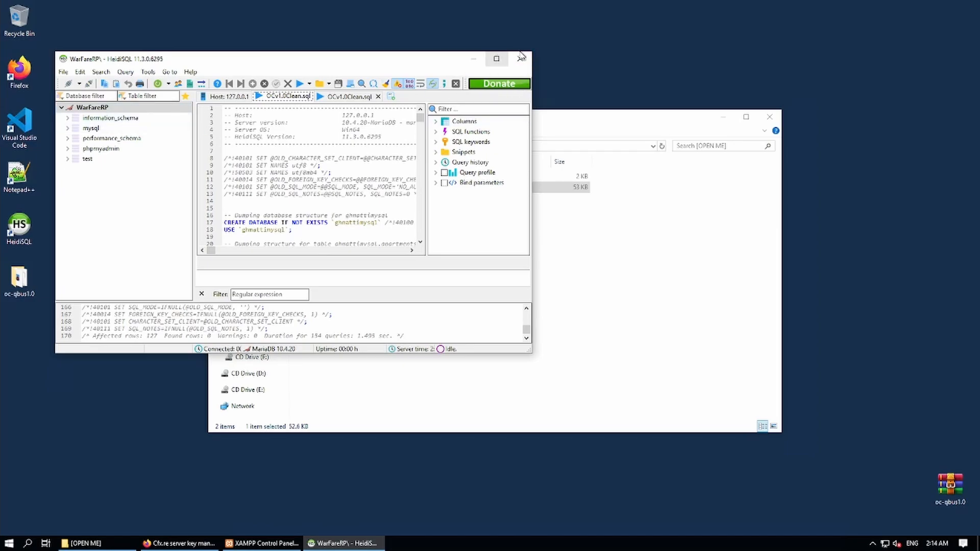
# Close HeidiSQL and bring up the Start menu power options to restart.
pyautogui.click(521, 59)
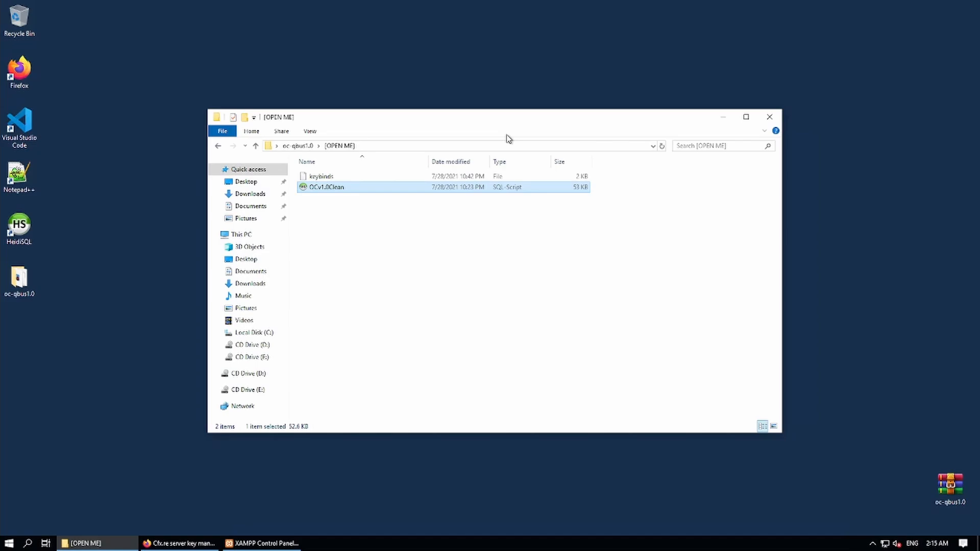
pyautogui.click(9, 543)
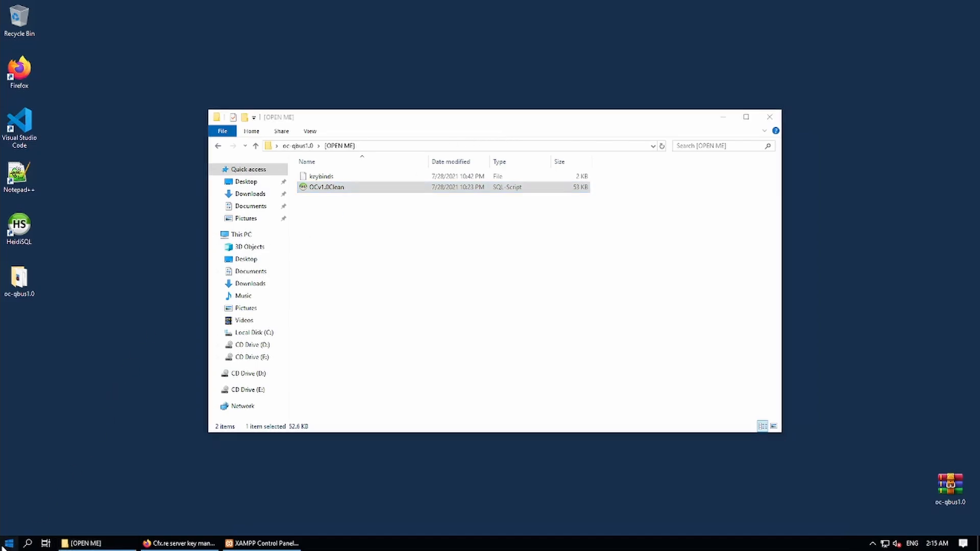
pyautogui.click(13, 524)
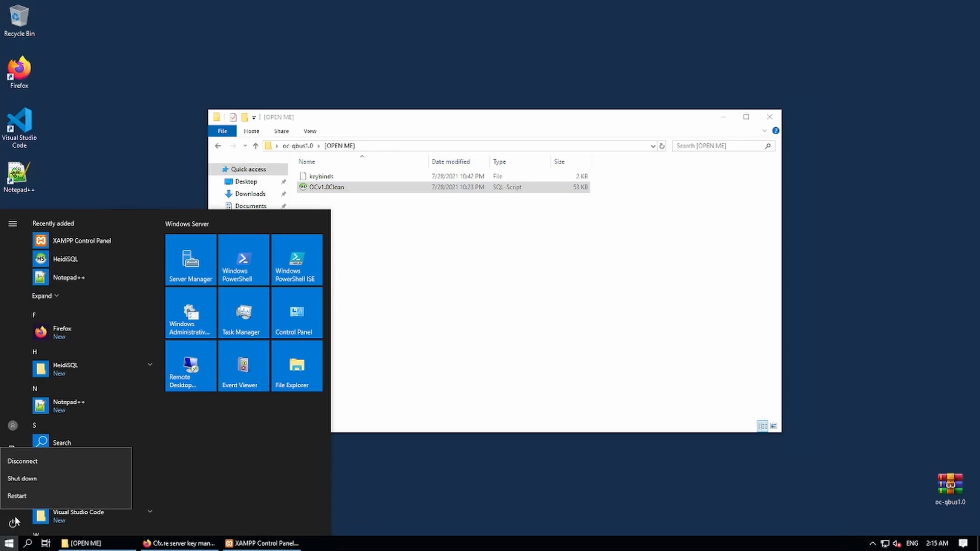
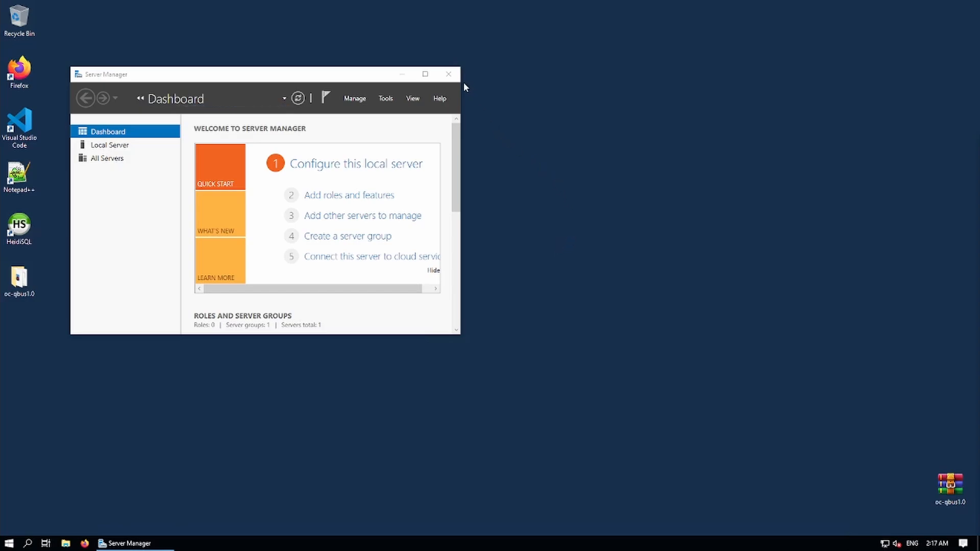
# Close Server Manager, pin XAMPP Control Panel to the taskbar from a Start search for 'xa', and launch it.
pyautogui.click(450, 75)
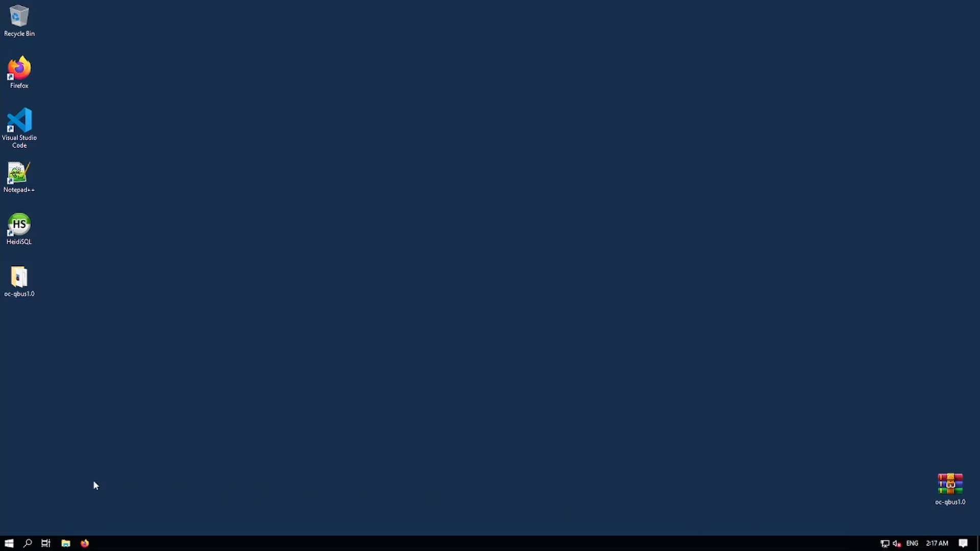
pyautogui.click(28, 543)
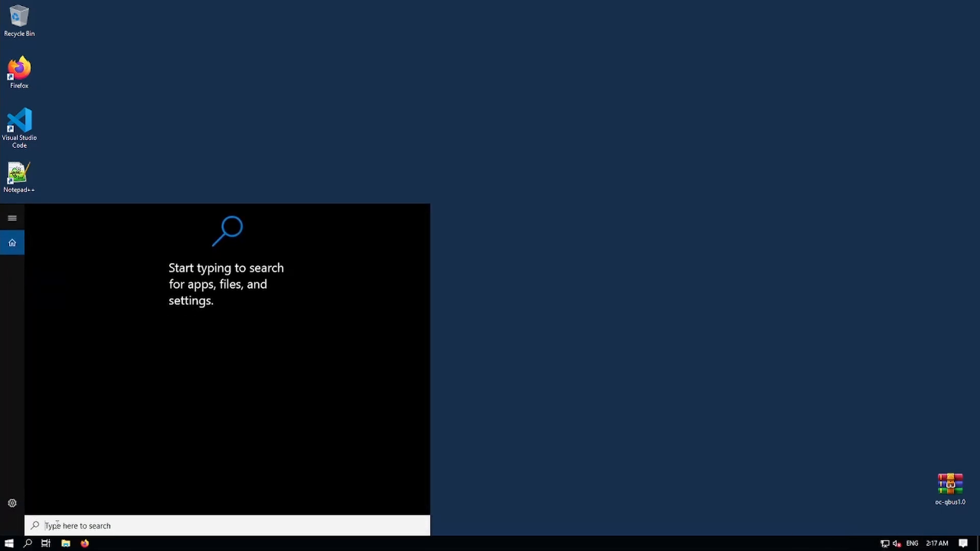
pyautogui.write('xa')
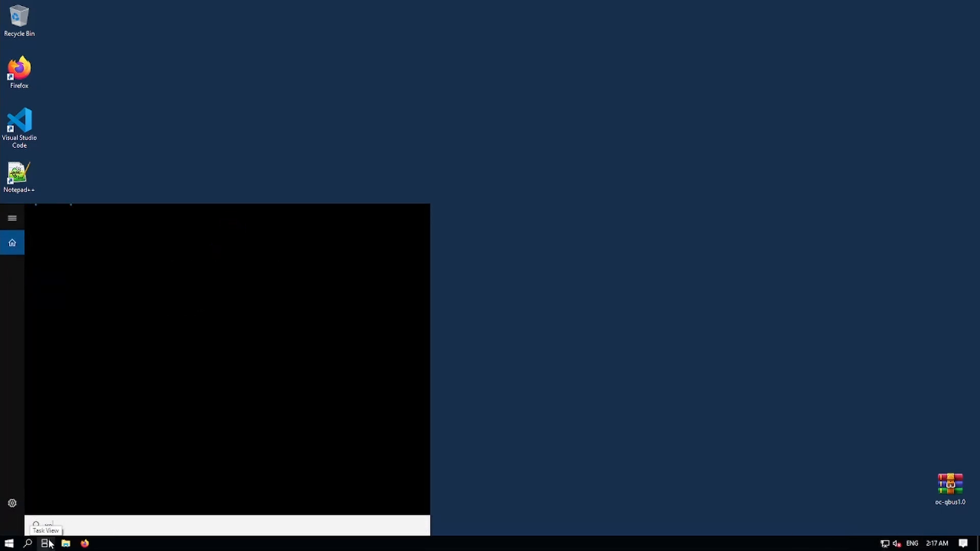
pyautogui.rightClick(70, 263)
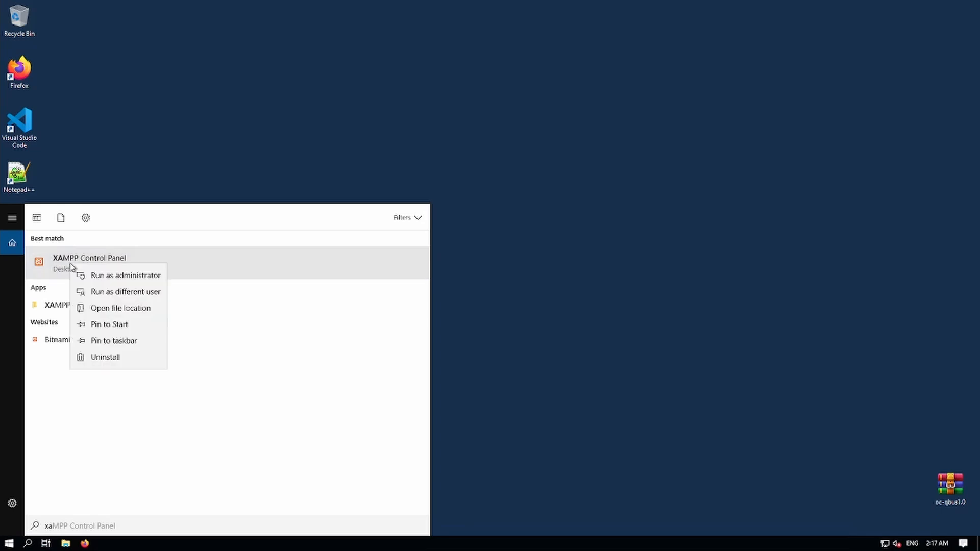
pyautogui.click(108, 342)
pyautogui.click(528, 309)
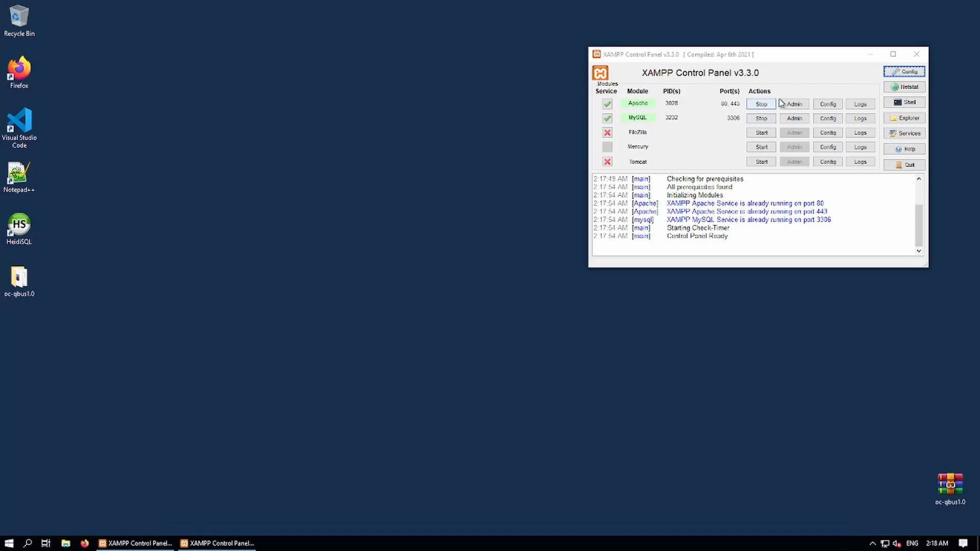
# Connect HeidiSQL's WarFareRP session to list the ghmattimysql tables, then minimise HeidiSQL and XAMPP.
pyautogui.click(875, 59)
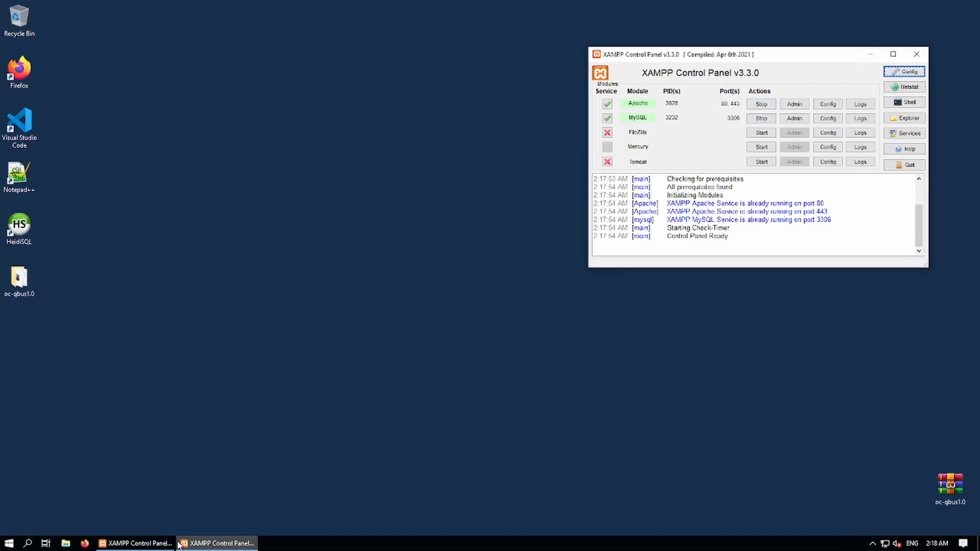
pyautogui.click(158, 544)
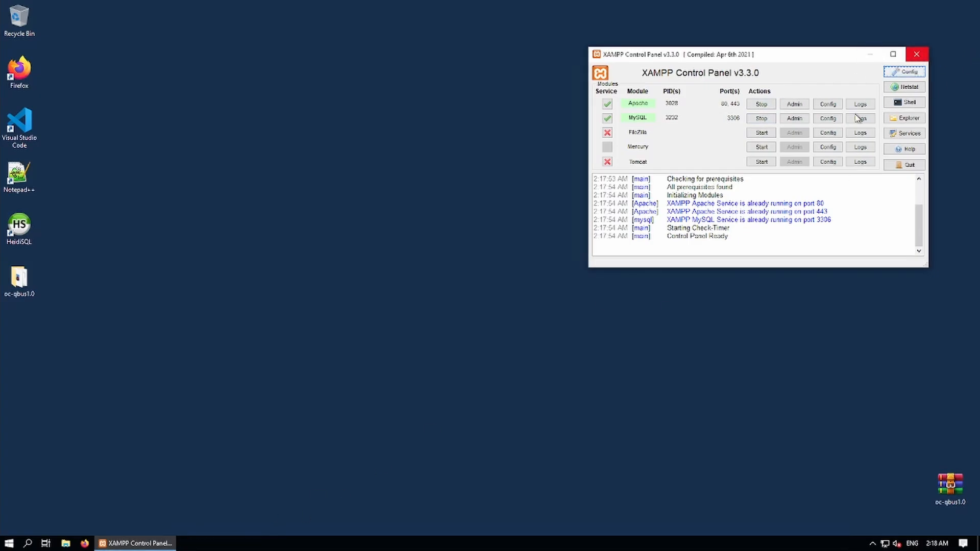
pyautogui.doubleClick(15, 232)
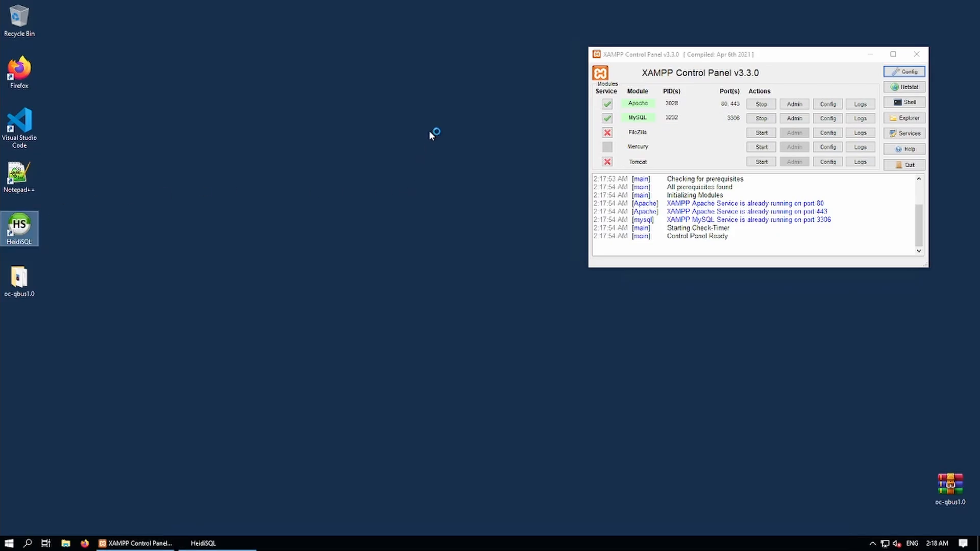
pyautogui.click(247, 262)
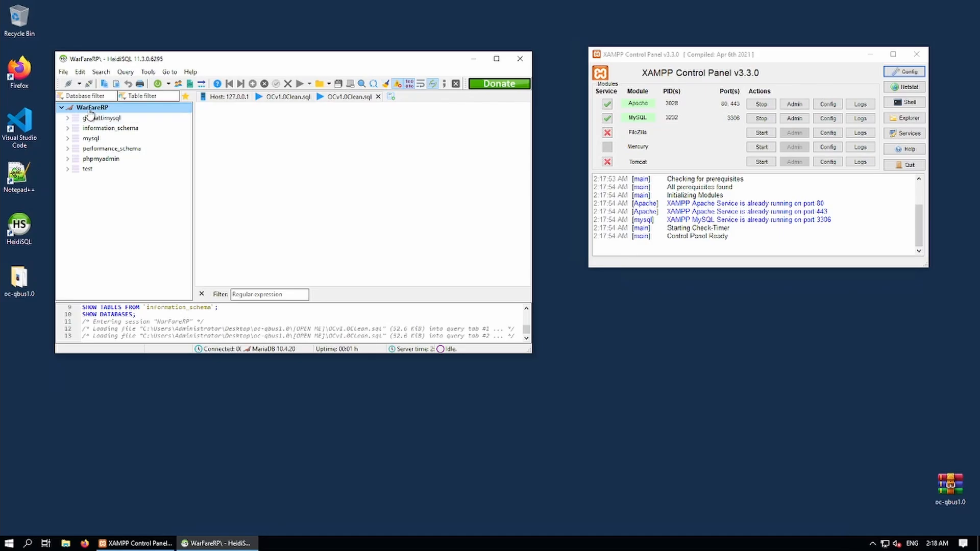
pyautogui.click(75, 118)
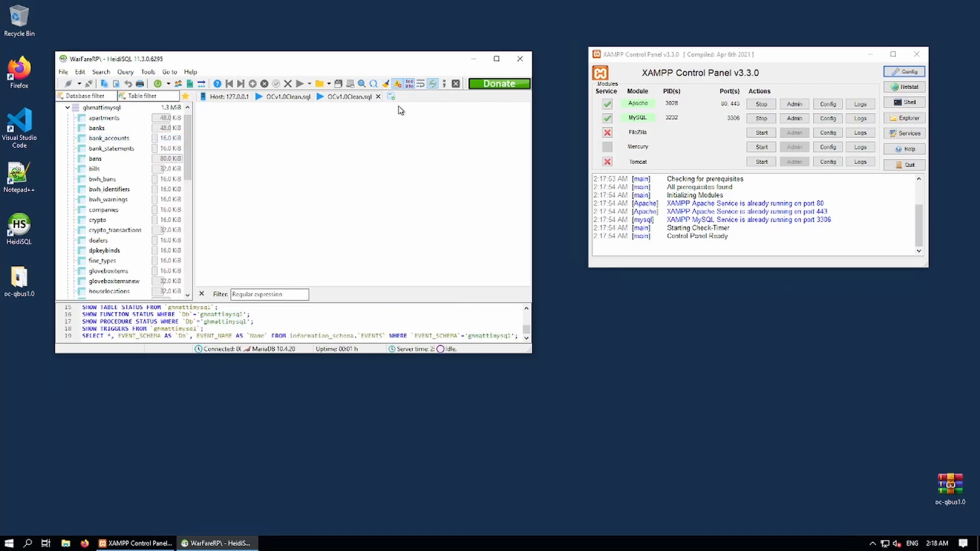
pyautogui.click(474, 61)
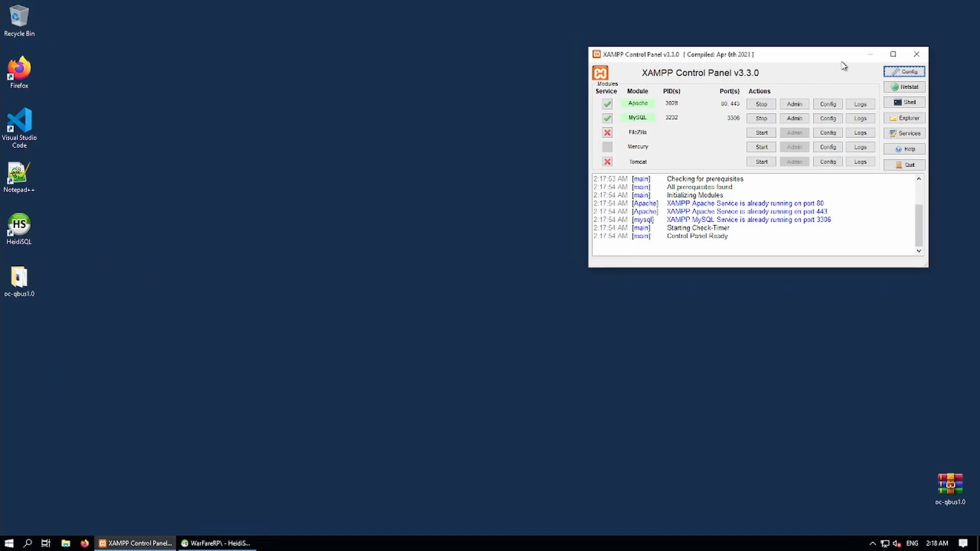
pyautogui.click(870, 54)
# Open the oc-qbus1.0 desktop folder and look through its server files.
pyautogui.doubleClick(26, 288)
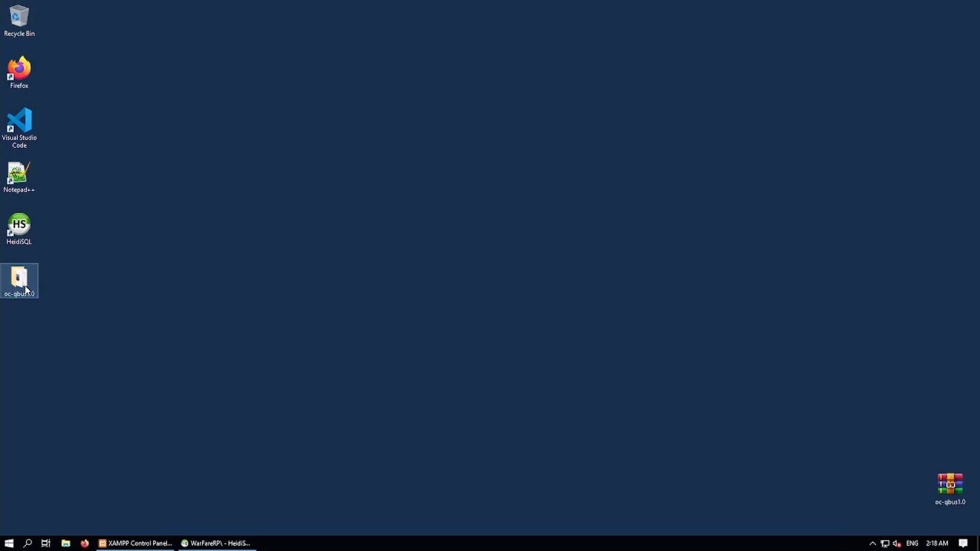
pyautogui.scroll(-8, 332, 268)
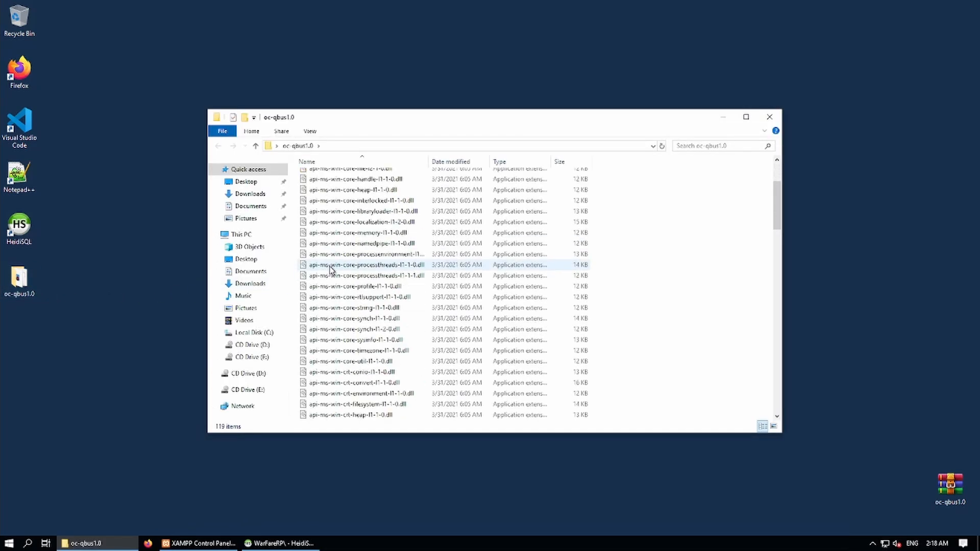
pyautogui.scroll(-15, 331, 268)
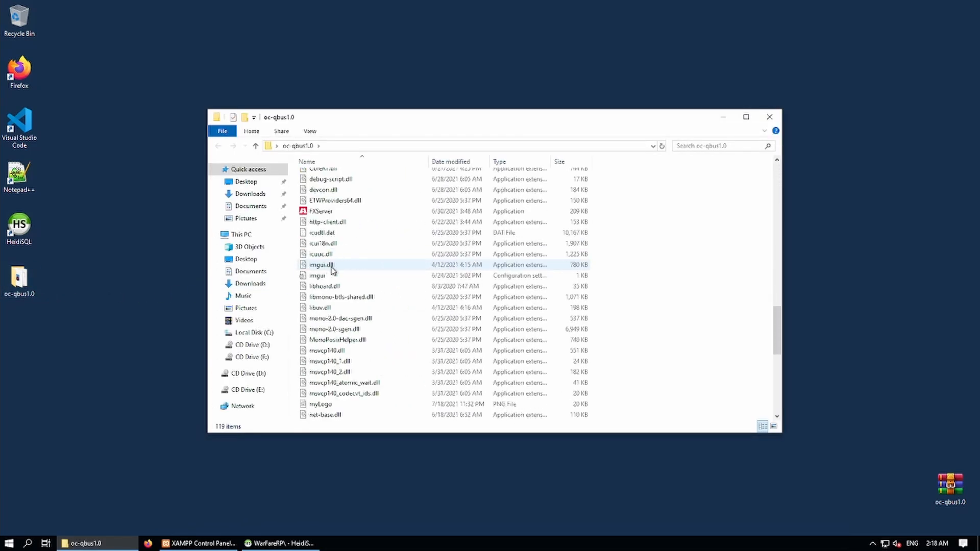
pyautogui.scroll(1, 331, 269)
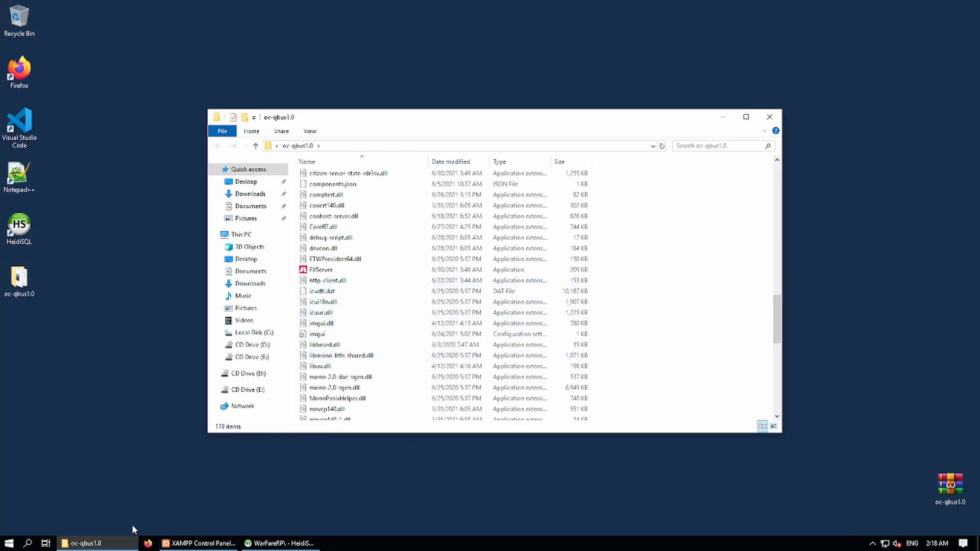
# Search 'fivem artifacts' in Firefox and open the FiveM Windows server builds page.
pyautogui.click(148, 543)
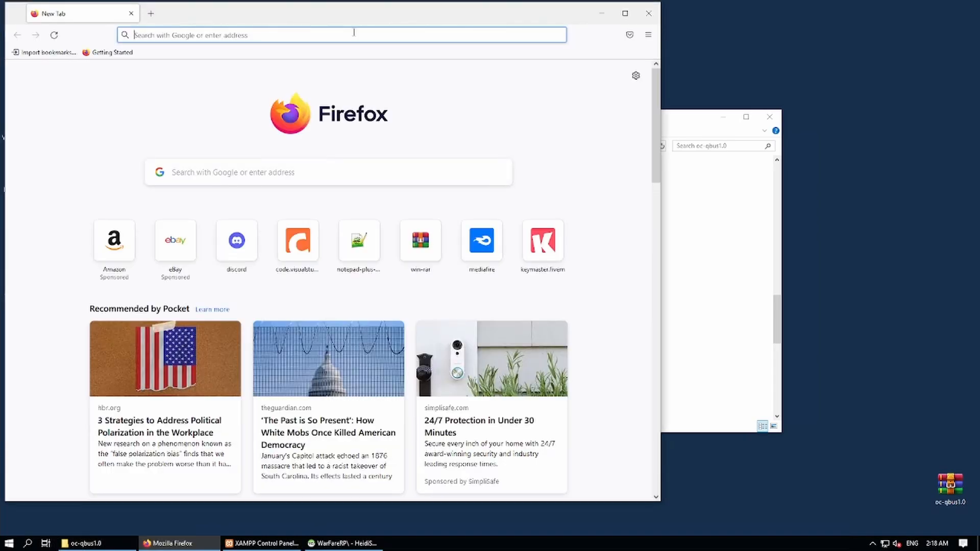
pyautogui.write('fivem')
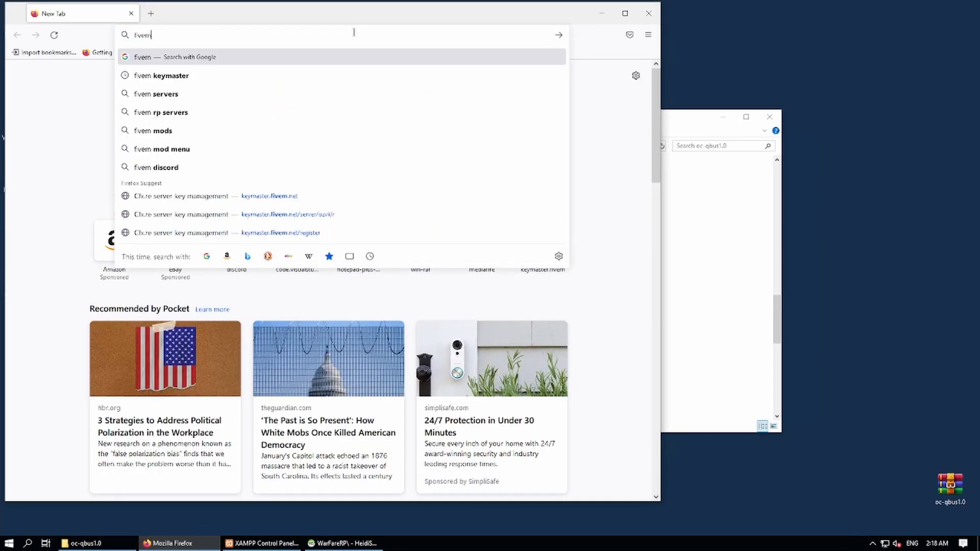
pyautogui.write(' ari')
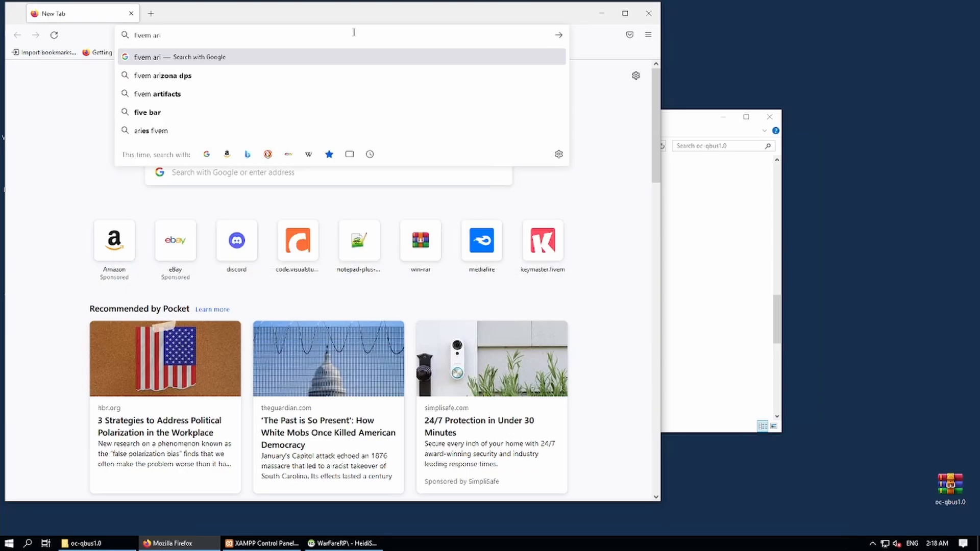
pyautogui.press('Down')
pyautogui.press('Down')
pyautogui.press('Return')
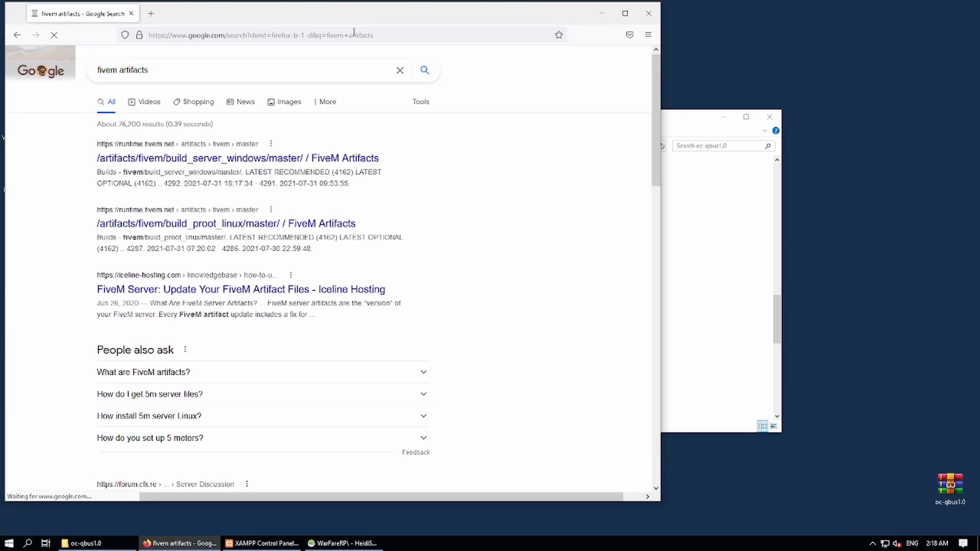
pyautogui.click(174, 164)
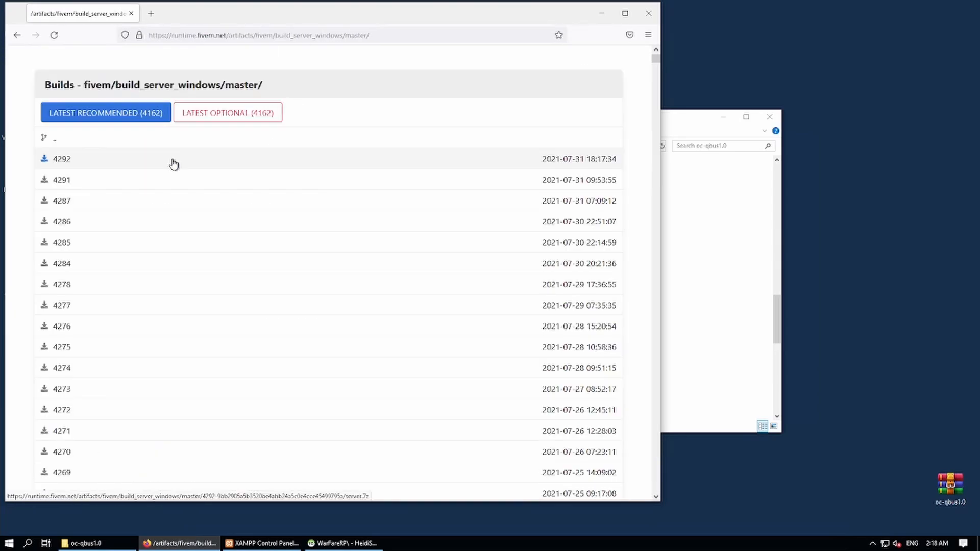
# Download the latest recommended server.7z build and open it in WinRAR.
pyautogui.click(111, 119)
pyautogui.click(253, 265)
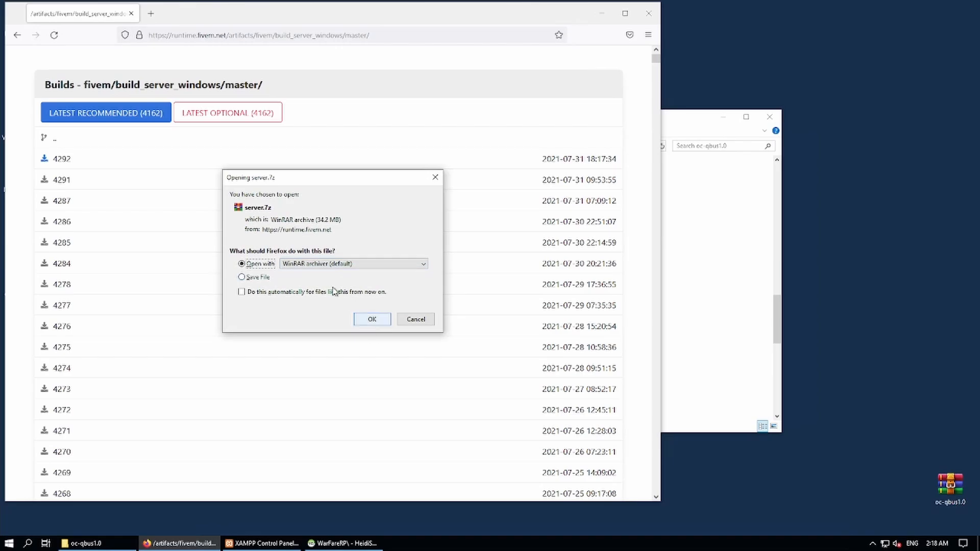
pyautogui.click(377, 321)
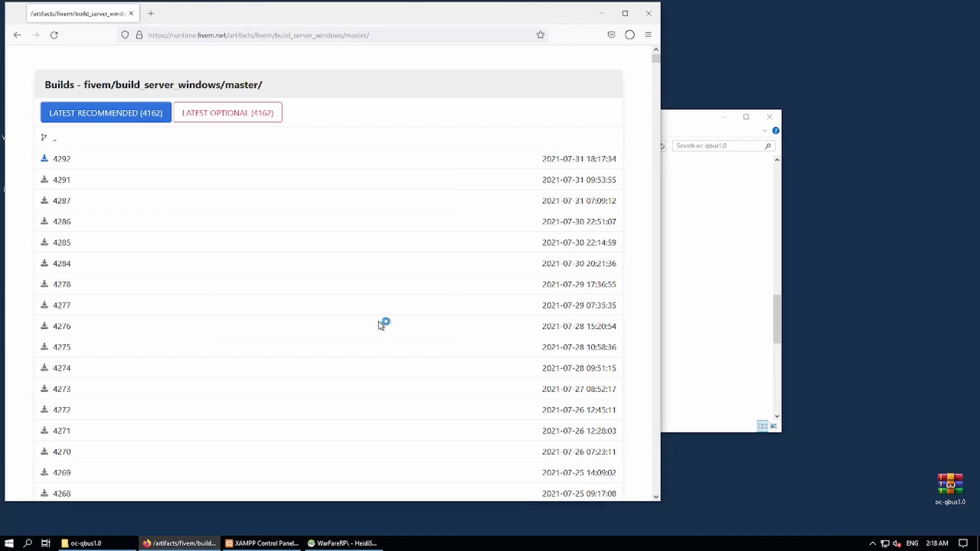
pyautogui.click(629, 35)
pyautogui.click(624, 62)
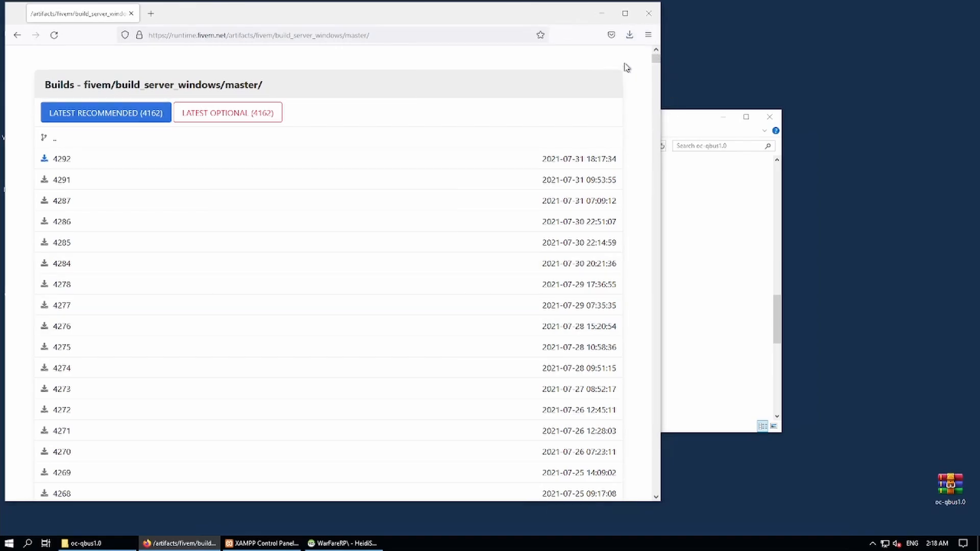
pyautogui.click(685, 109)
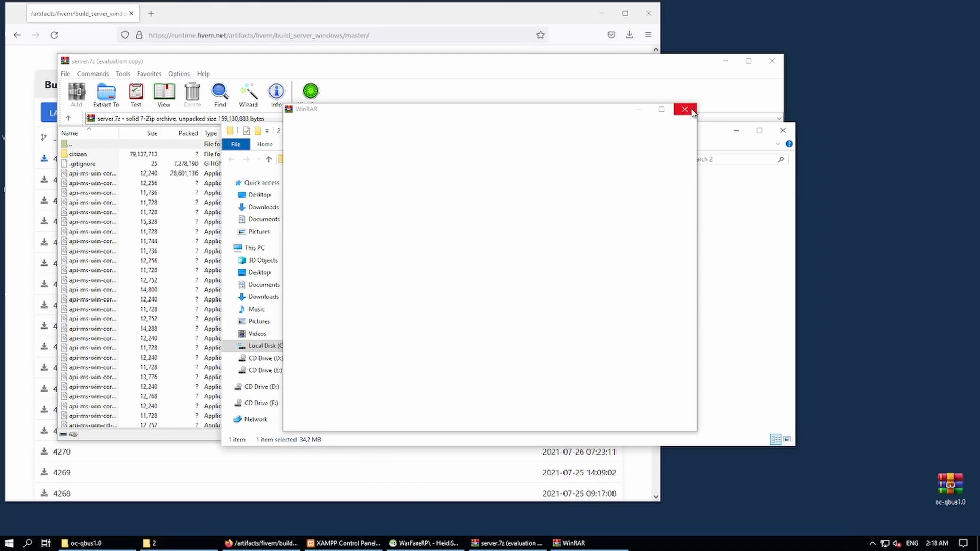
# Move all server.7z files into the oc-qbus1.0 folder, overwriting the existing files.
pyautogui.click(782, 130)
pyautogui.moveTo(633, 66); pyautogui.dragTo(478, 69)
pyautogui.click(683, 219)
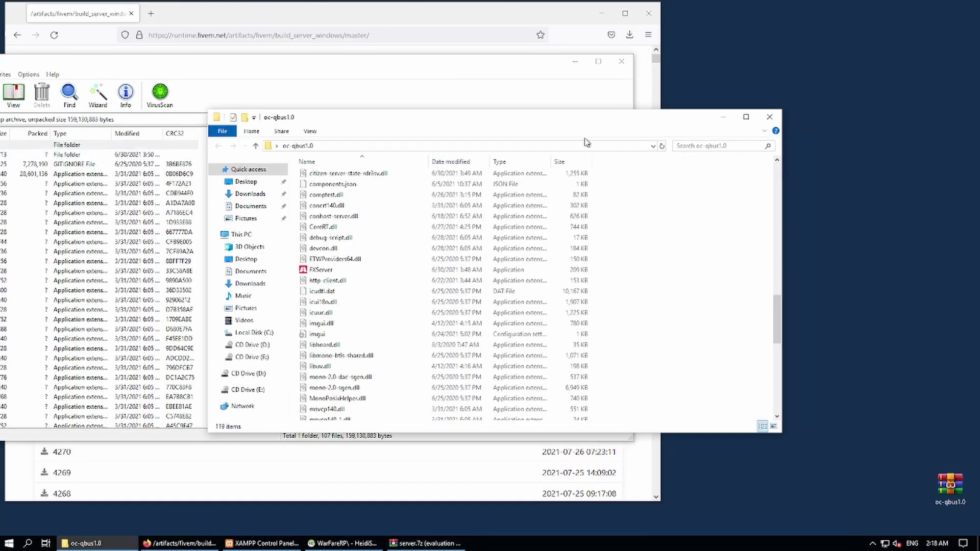
pyautogui.moveTo(689, 121); pyautogui.dragTo(890, 153)
pyautogui.click(110, 223)
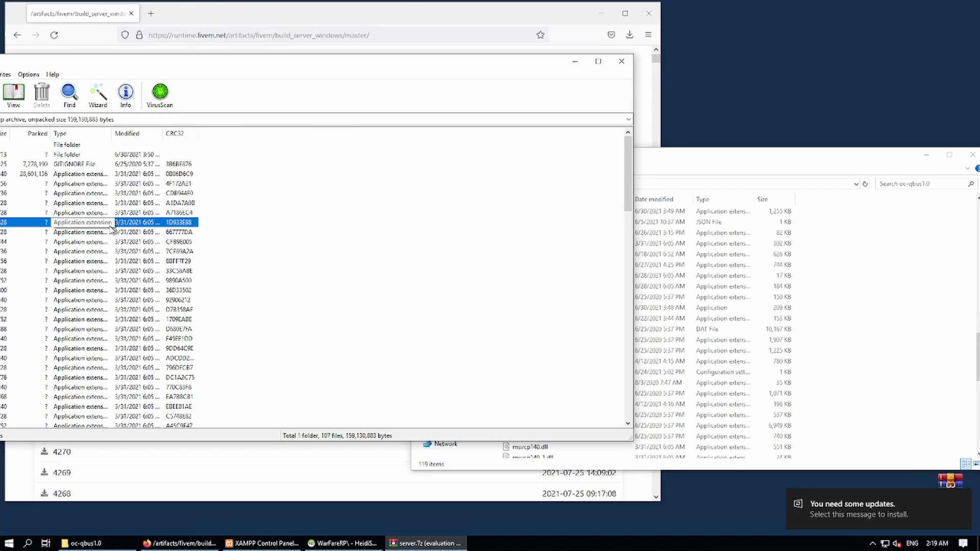
pyautogui.hotkey('ctrl', 'a')
pyautogui.moveTo(31, 246); pyautogui.dragTo(912, 327)
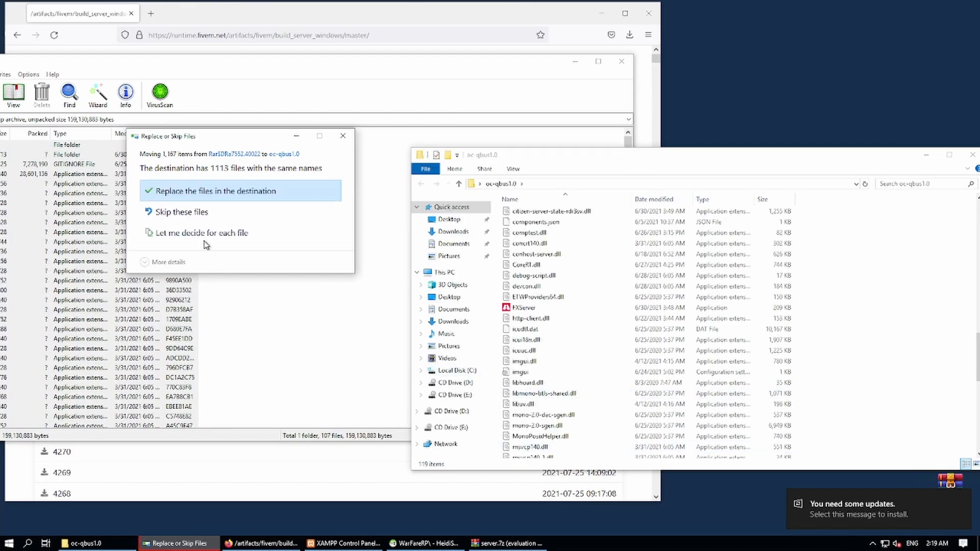
pyautogui.click(178, 193)
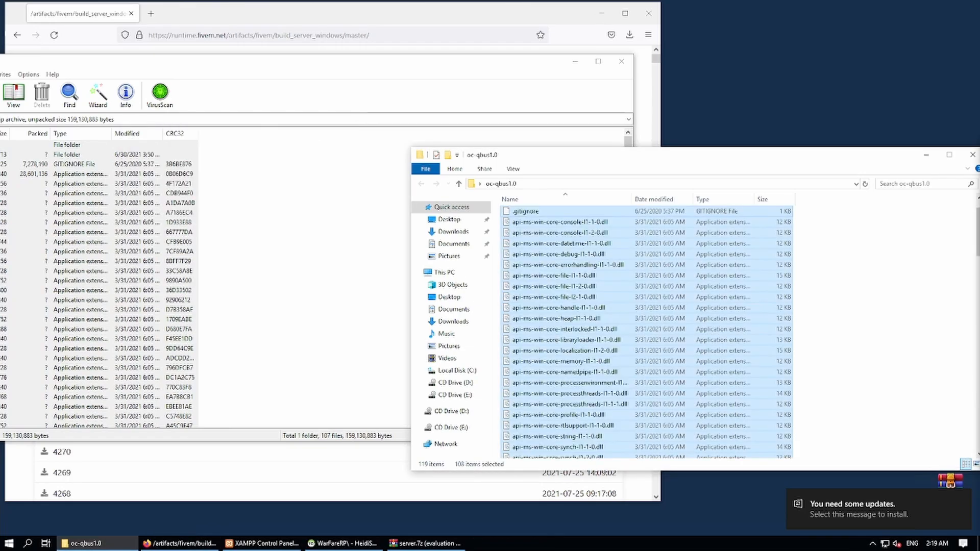
# Close WinRAR and Firefox, then open the first file in the [OPEN ME] folder.
pyautogui.click(622, 63)
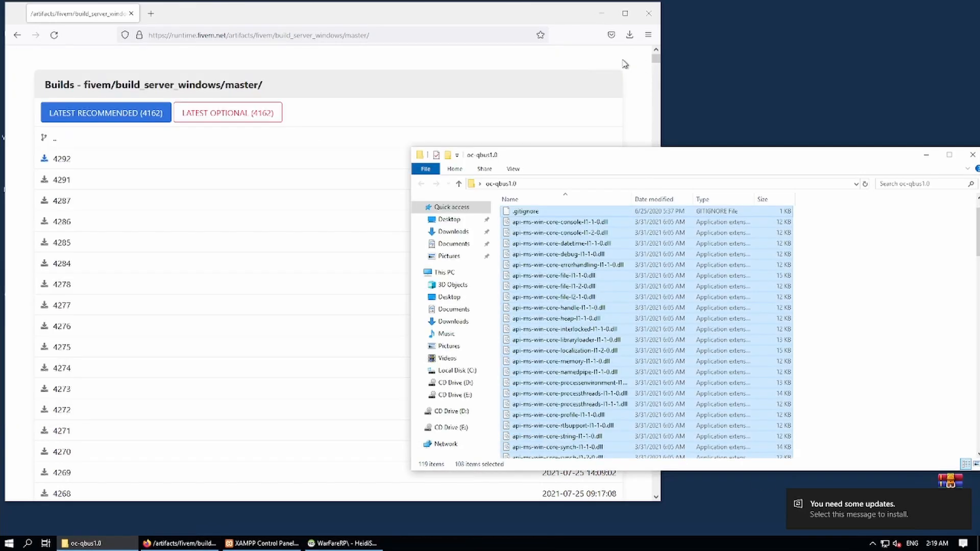
pyautogui.click(650, 15)
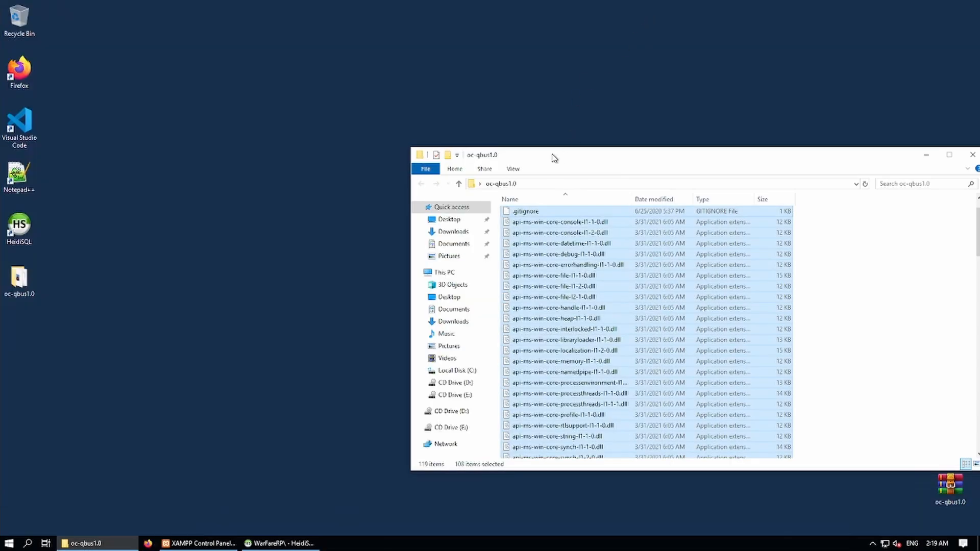
pyautogui.click(826, 305)
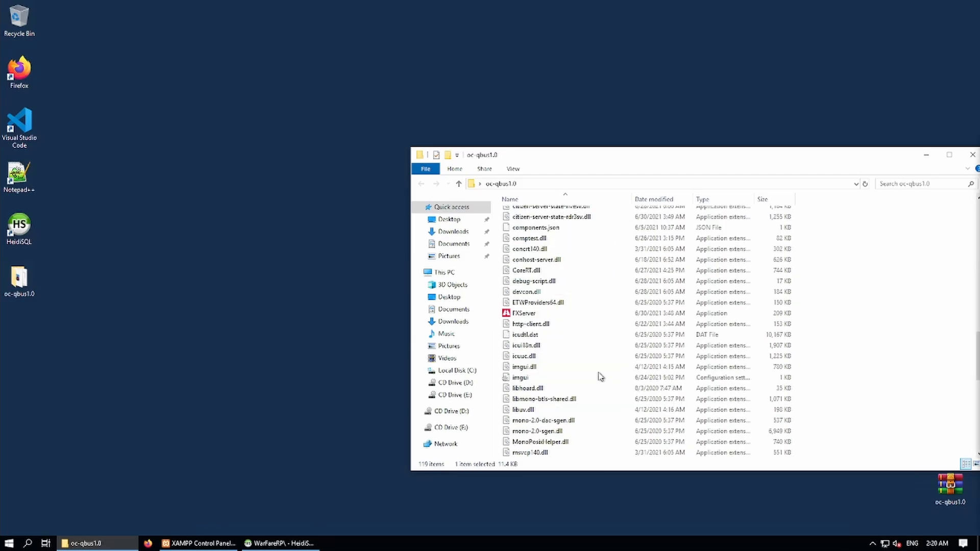
pyautogui.click(541, 274)
pyautogui.scroll(15, 531, 255)
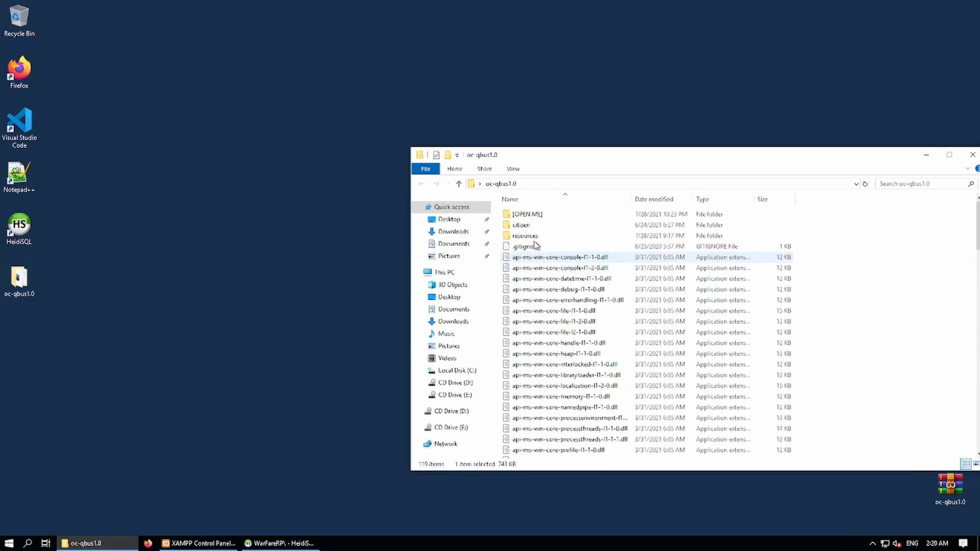
pyautogui.doubleClick(526, 217)
pyautogui.doubleClick(525, 217)
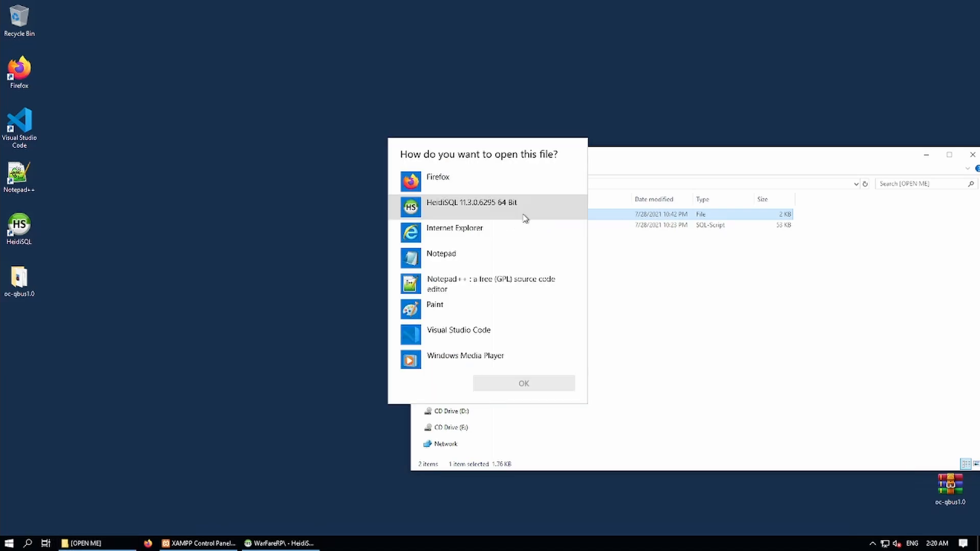
# Open the keybinds notes in Notepad++, read through them, and close Notepad++.
pyautogui.click(444, 284)
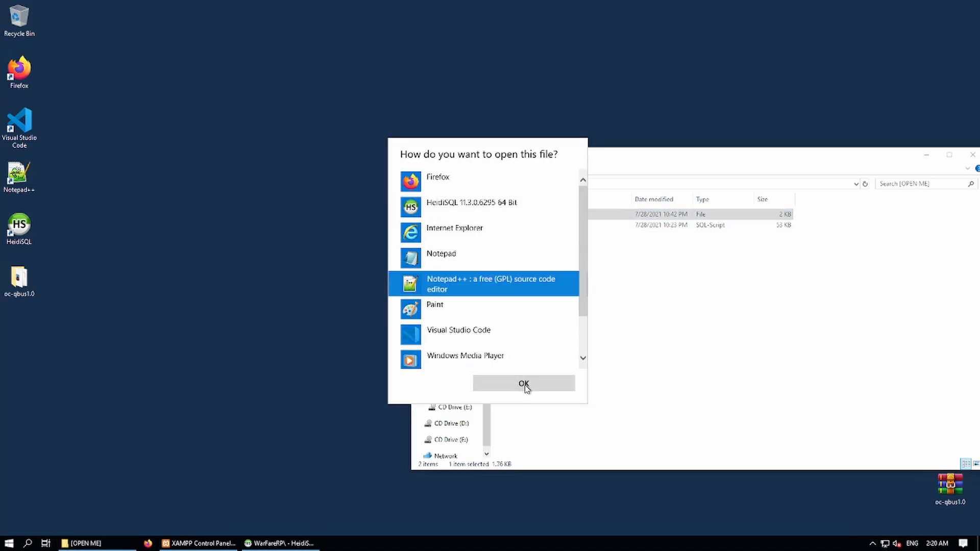
pyautogui.click(524, 383)
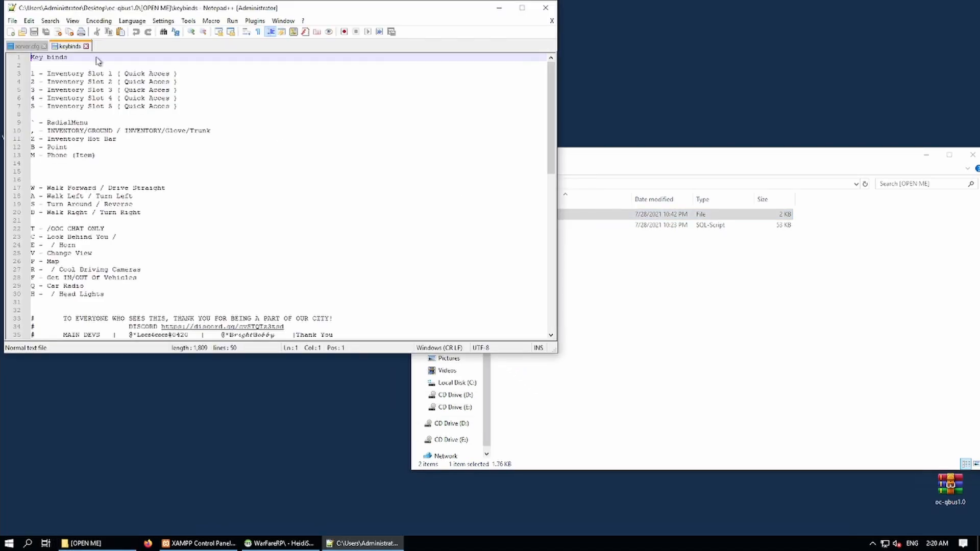
pyautogui.scroll(-5, 61, 89)
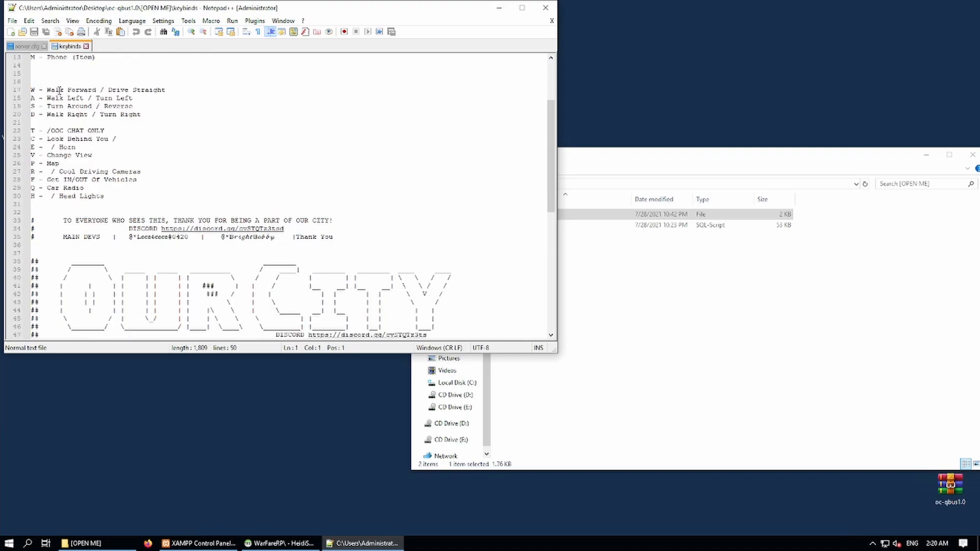
pyautogui.scroll(5, 59, 91)
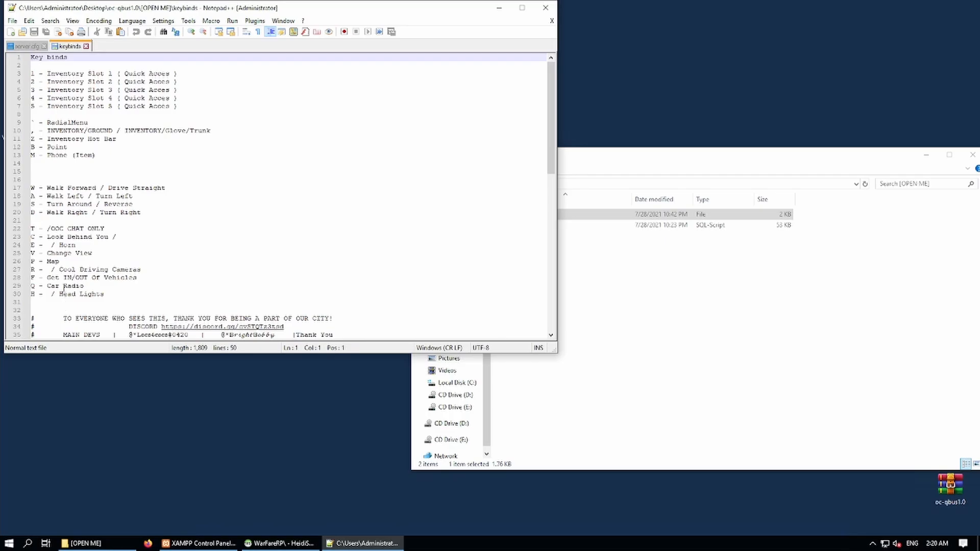
pyautogui.scroll(-6, 63, 287)
pyautogui.scroll(6, 204, 153)
pyautogui.click(548, 11)
# Start FXServer from oc-qbus1.0 and link the Cfx.re account to txAdmin.
pyautogui.click(421, 184)
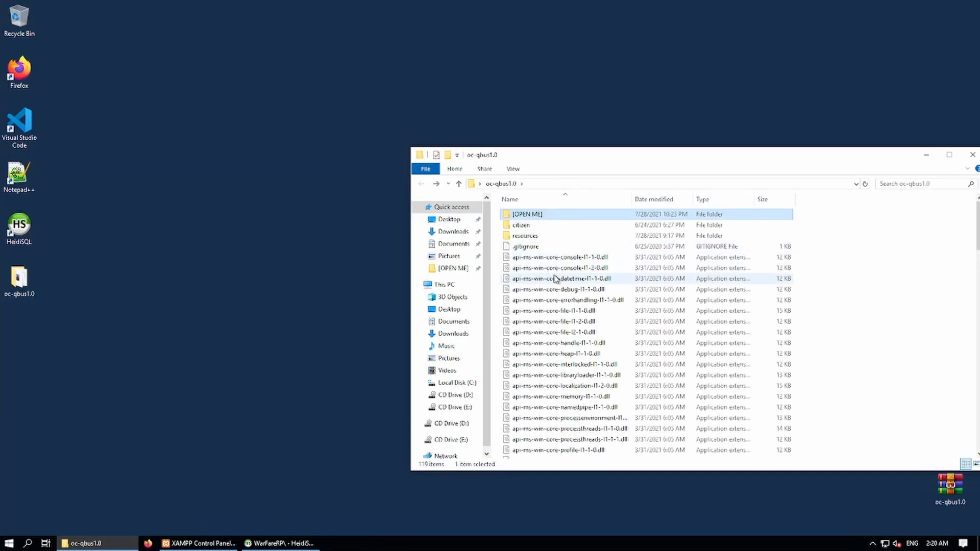
pyautogui.scroll(-20, 555, 278)
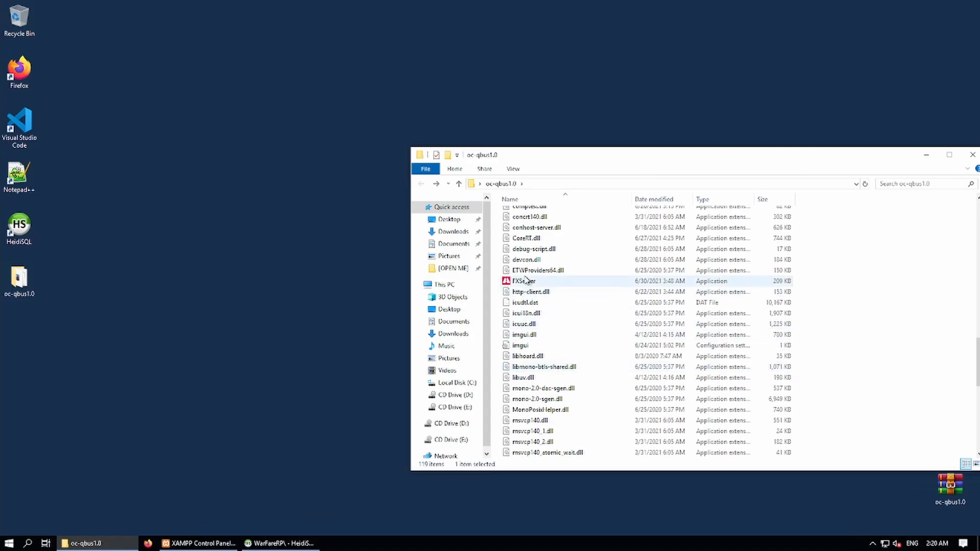
pyautogui.doubleClick(525, 280)
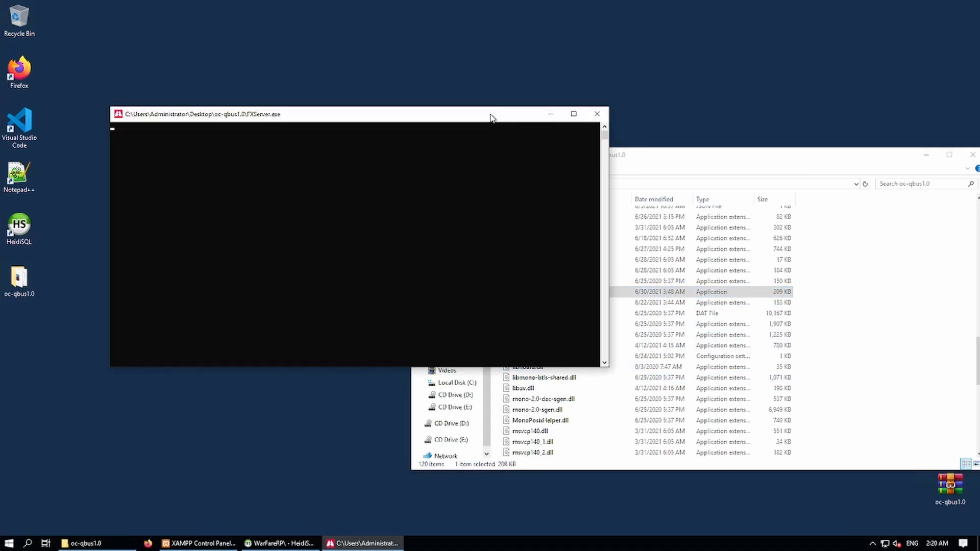
pyautogui.moveTo(476, 113); pyautogui.dragTo(381, 26)
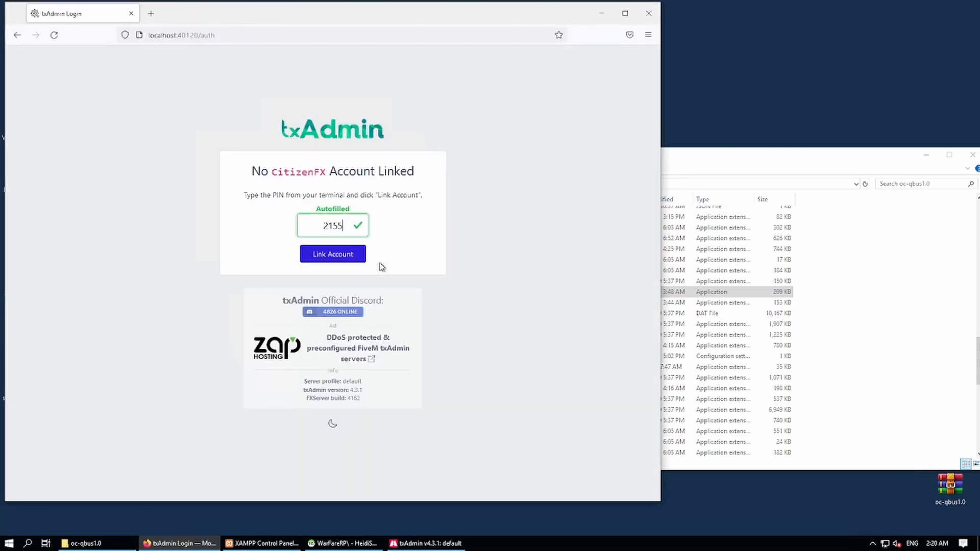
pyautogui.click(337, 255)
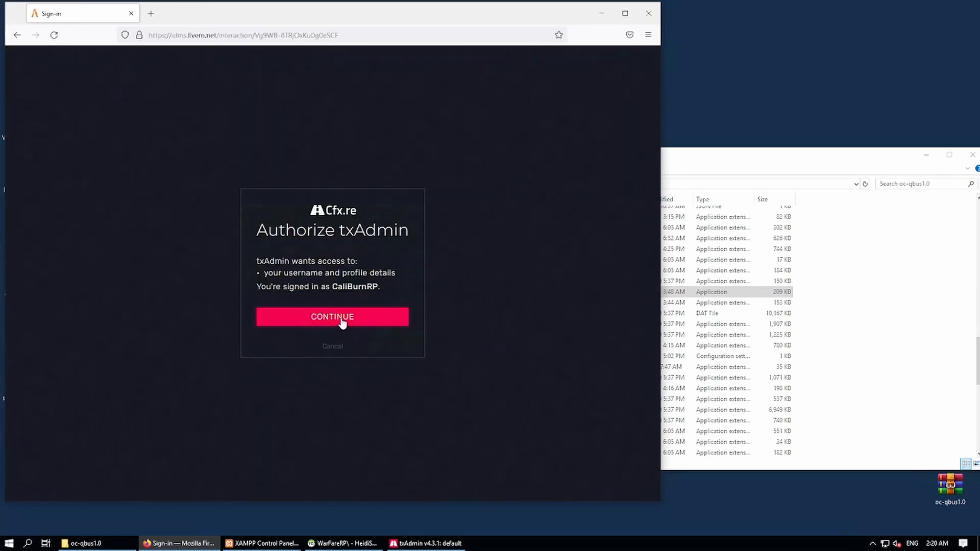
pyautogui.click(342, 321)
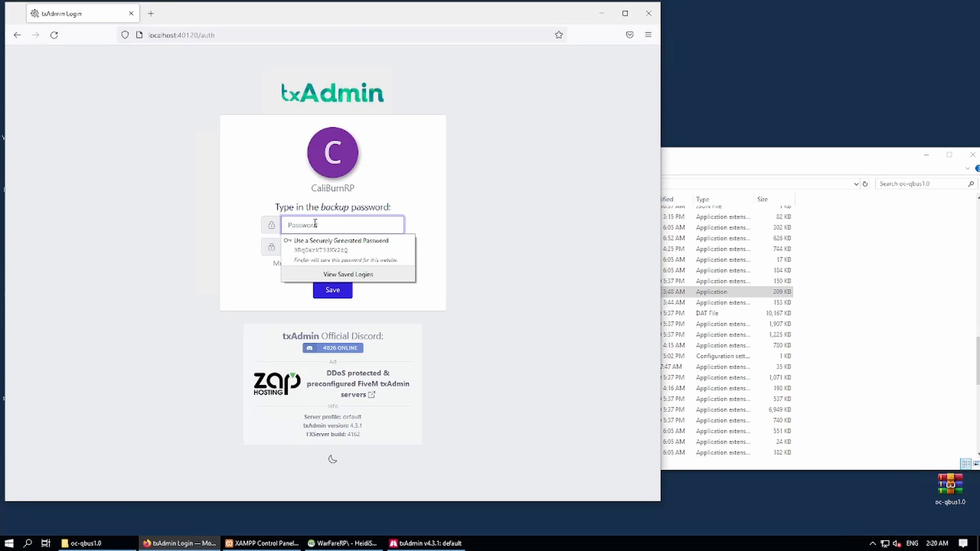
# Enter and confirm the txAdmin backup password, then save it.
pyautogui.click(305, 225)
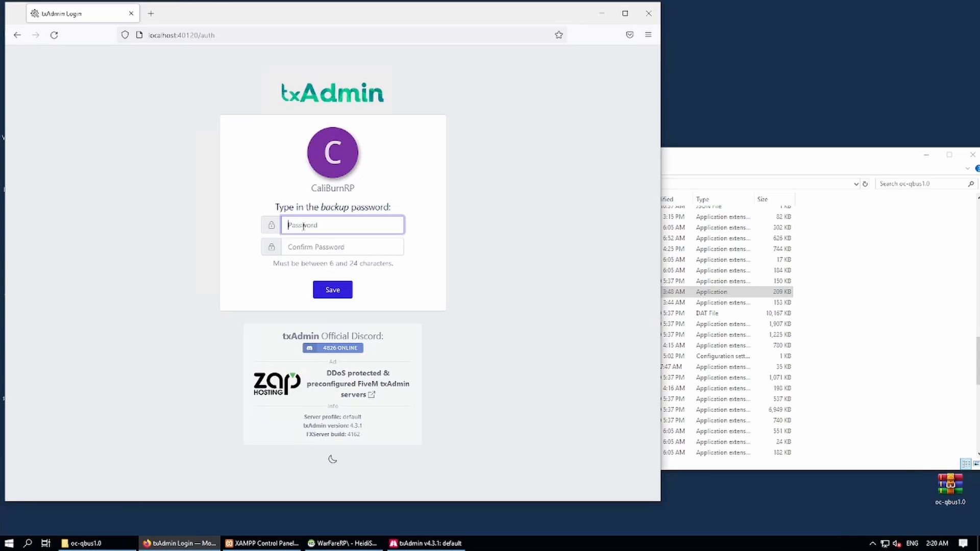
pyautogui.write('•••')
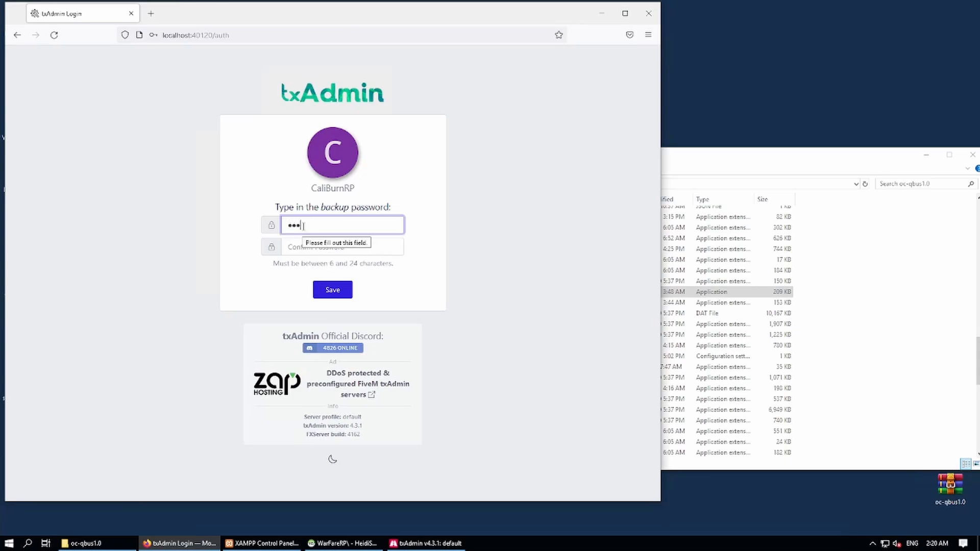
pyautogui.press('BackSpace')
pyautogui.press('BackSpace')
pyautogui.press('BackSpace')
pyautogui.write('••••••••••••')
pyautogui.press('Tab')
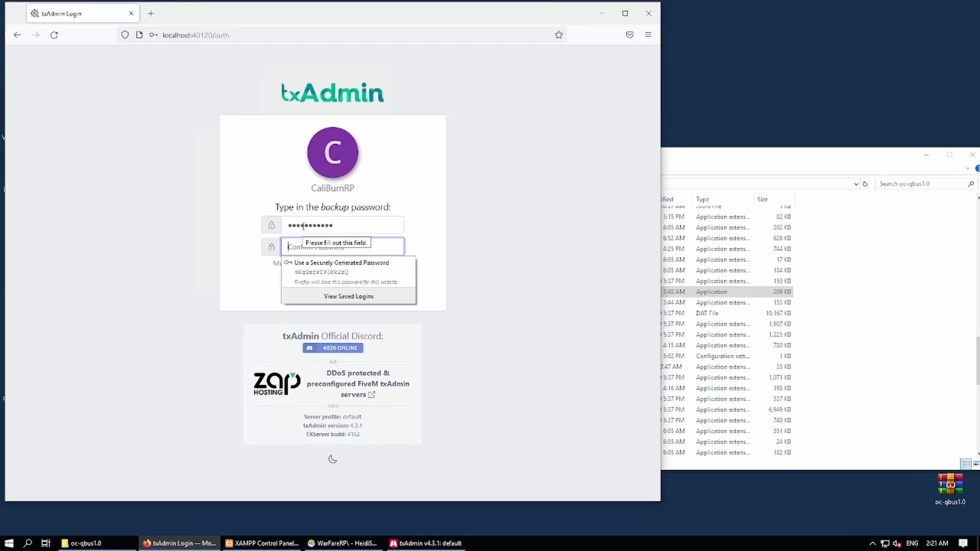
pyautogui.write('••••')
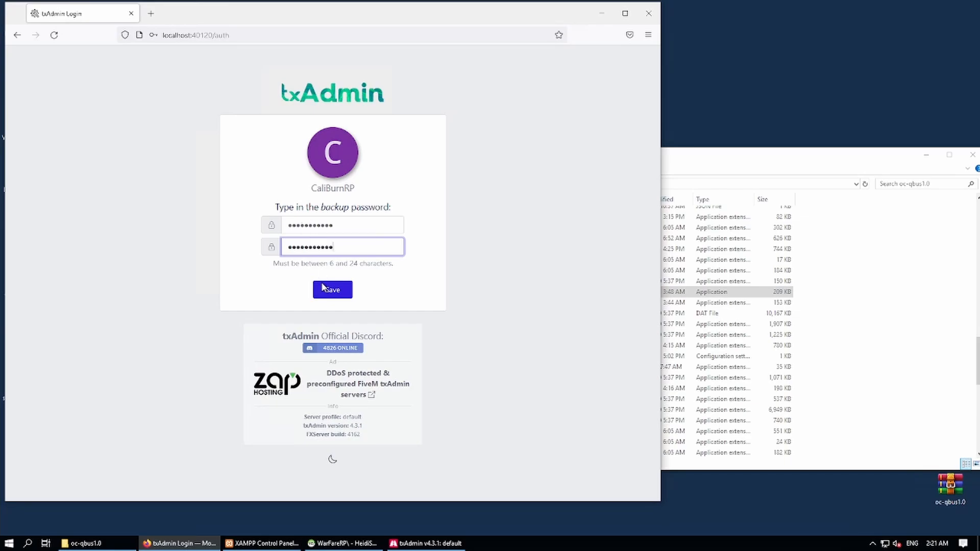
pyautogui.click(330, 287)
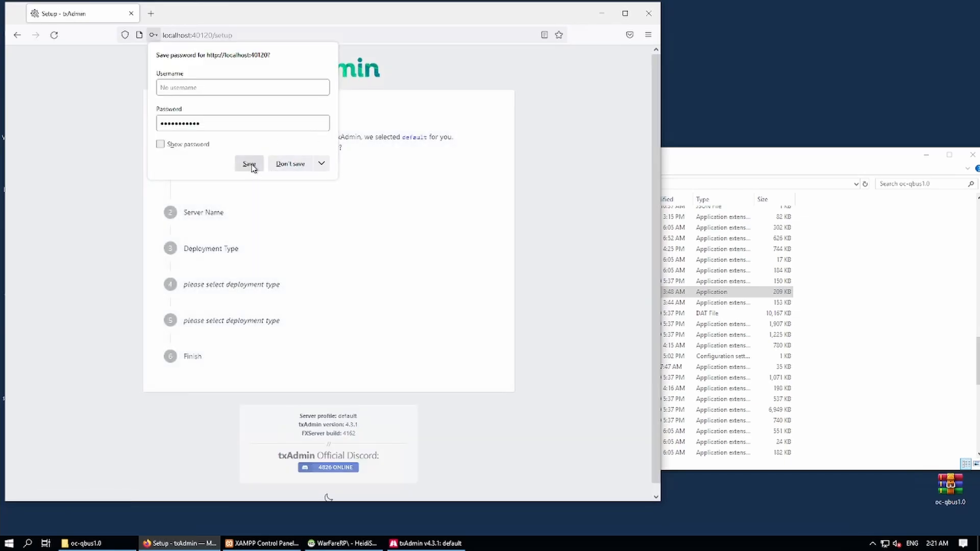
# Name the server WarFareRP and choose Local Server Data as the deployment type.
pyautogui.click(249, 164)
pyautogui.click(197, 169)
pyautogui.click(223, 192)
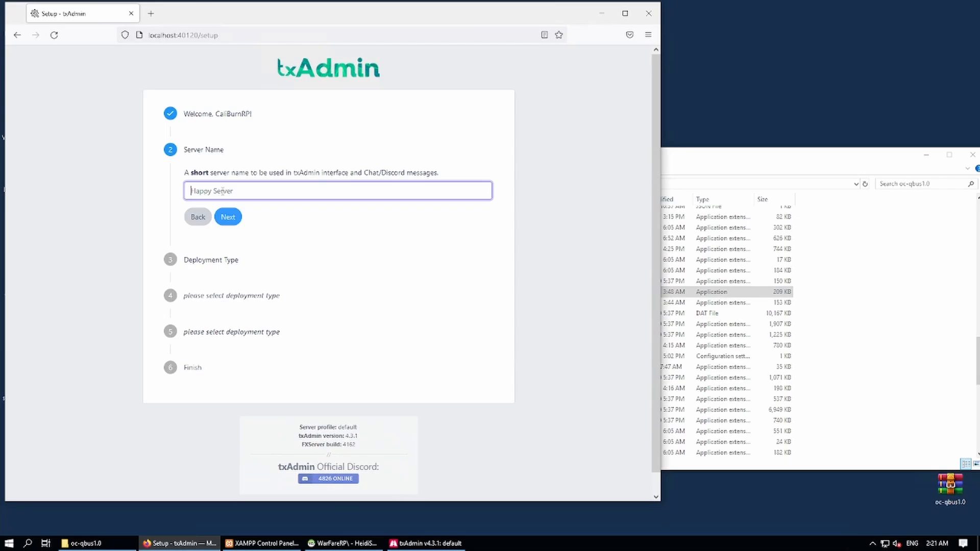
pyautogui.write('WarFareRP')
pyautogui.click(228, 217)
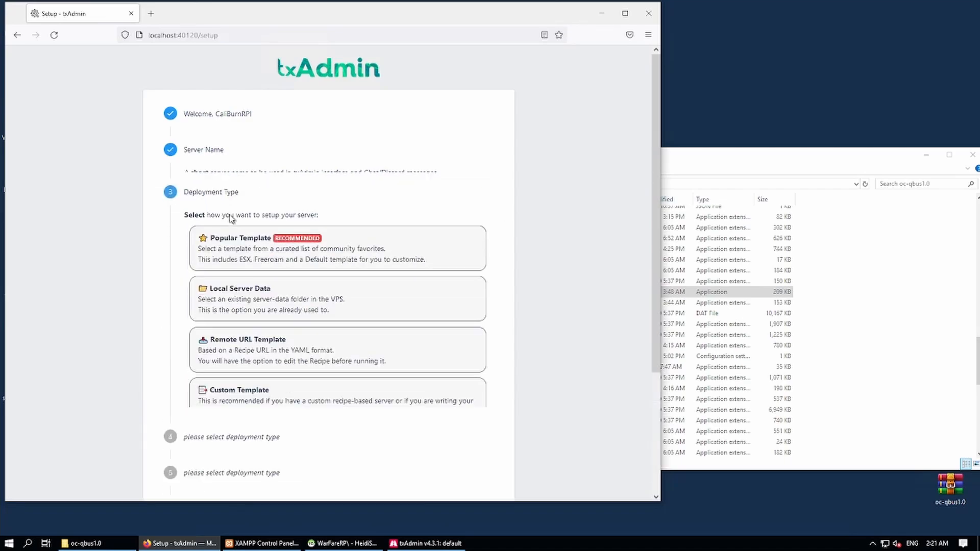
pyautogui.click(226, 295)
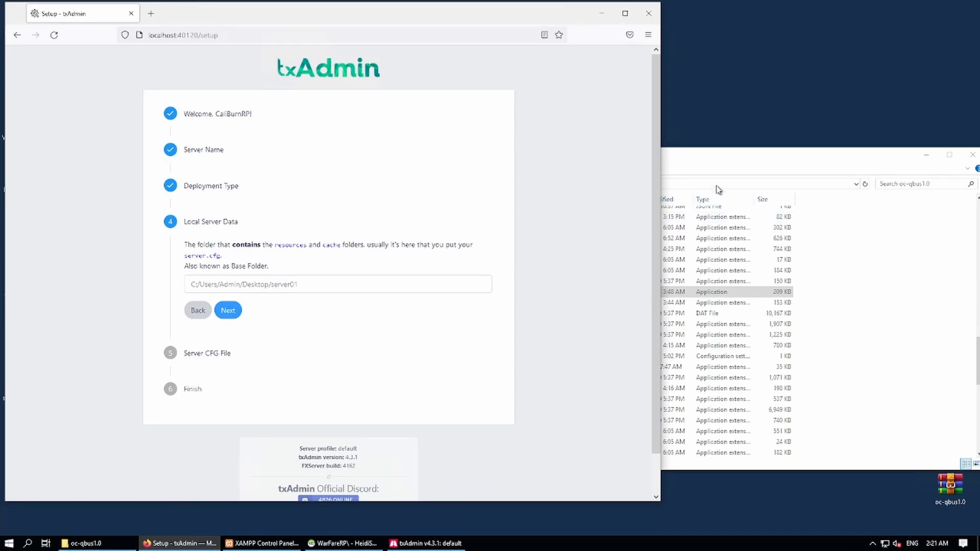
# Copy the oc-qbus1.0 folder path as text from File Explorer.
pyautogui.click(724, 160)
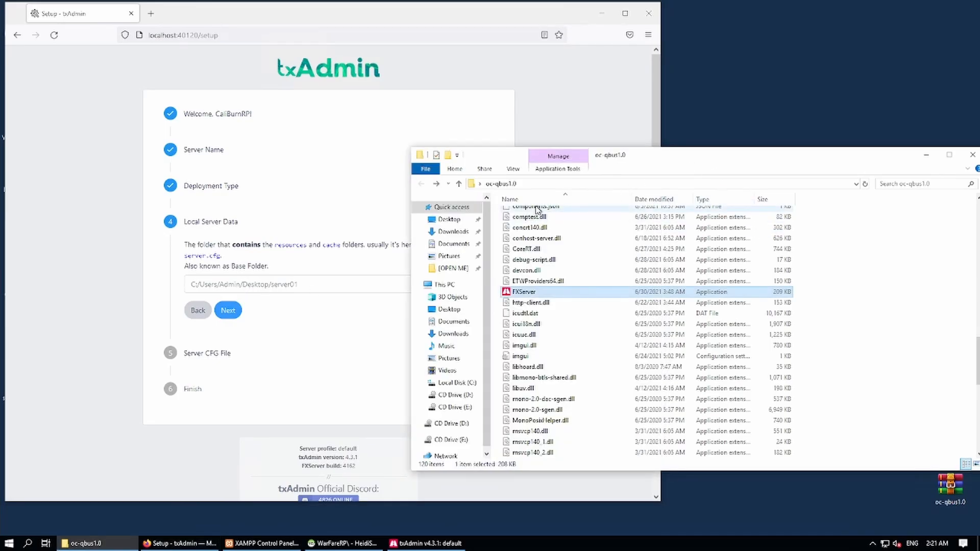
pyautogui.scroll(20, 550, 296)
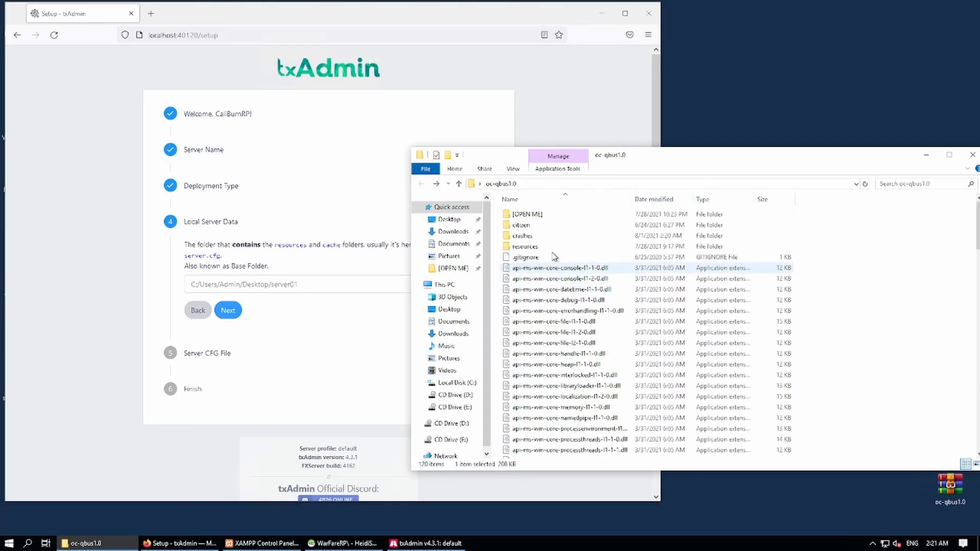
pyautogui.scroll(-5, 552, 258)
pyautogui.scroll(-20, 553, 257)
pyautogui.scroll(20, 548, 245)
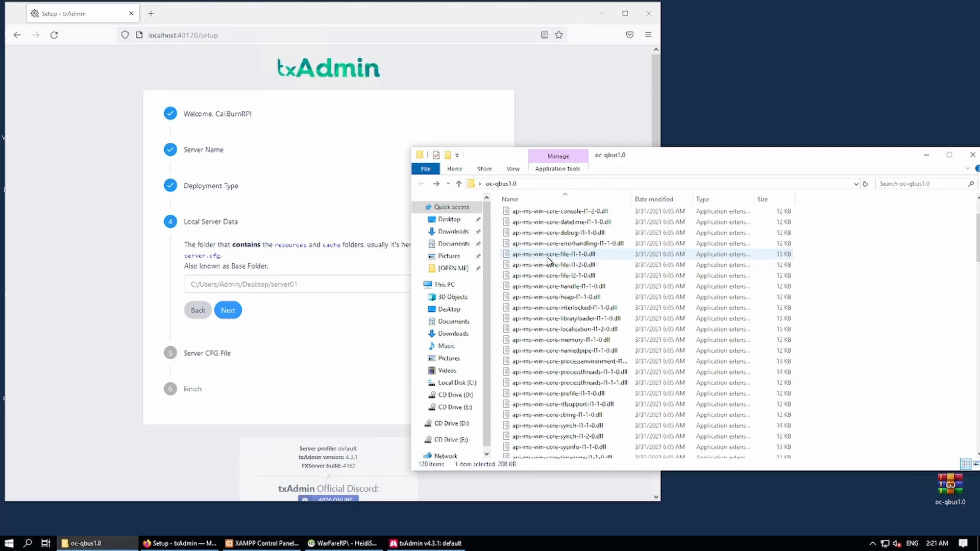
pyautogui.rightClick(536, 189)
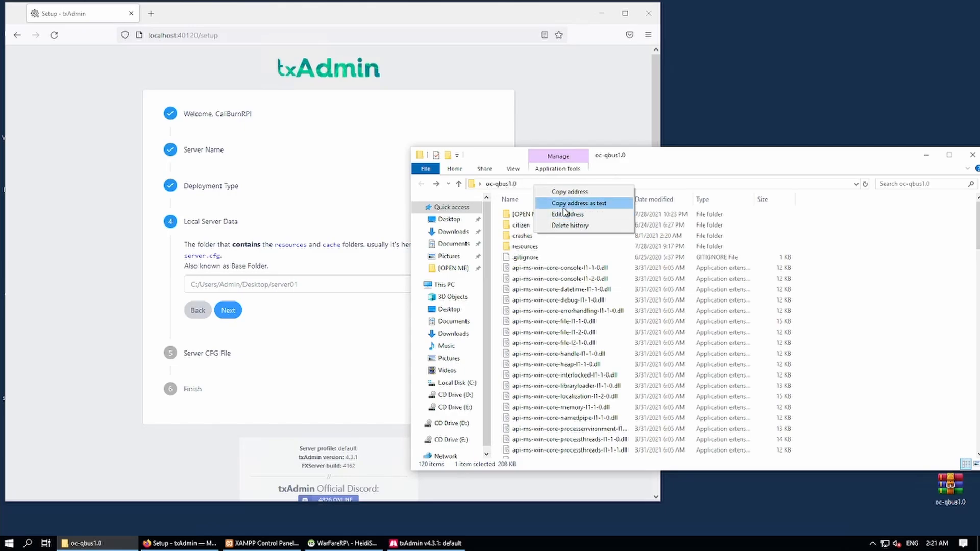
pyautogui.click(564, 206)
# Paste the path as Base Folder, accept the detected server.cfg, and start the server.
pyautogui.click(211, 284)
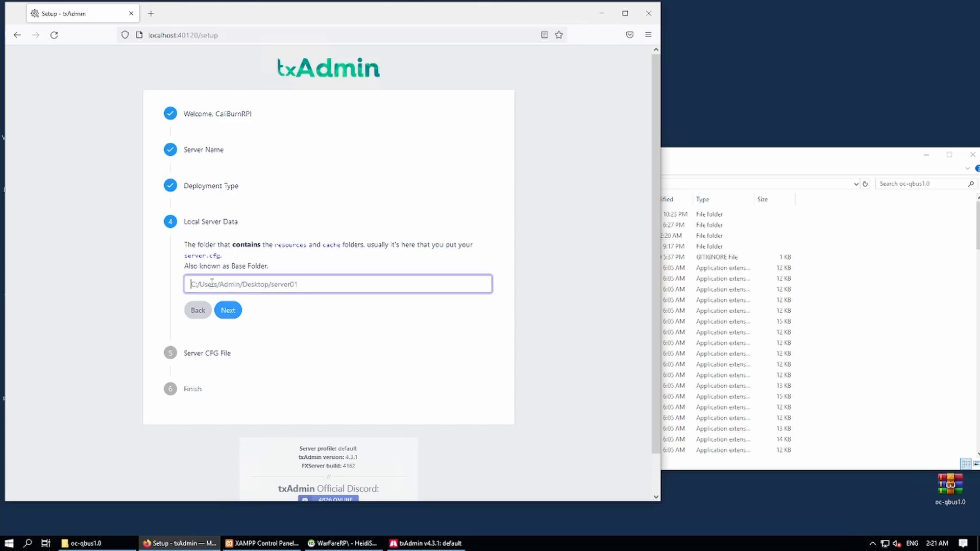
pyautogui.hotkey('ctrl', 'v')
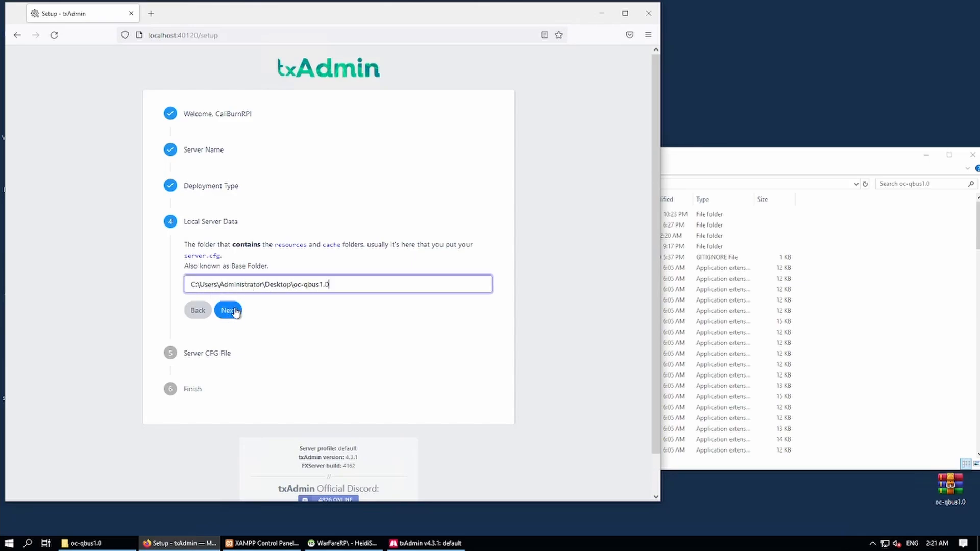
pyautogui.click(230, 310)
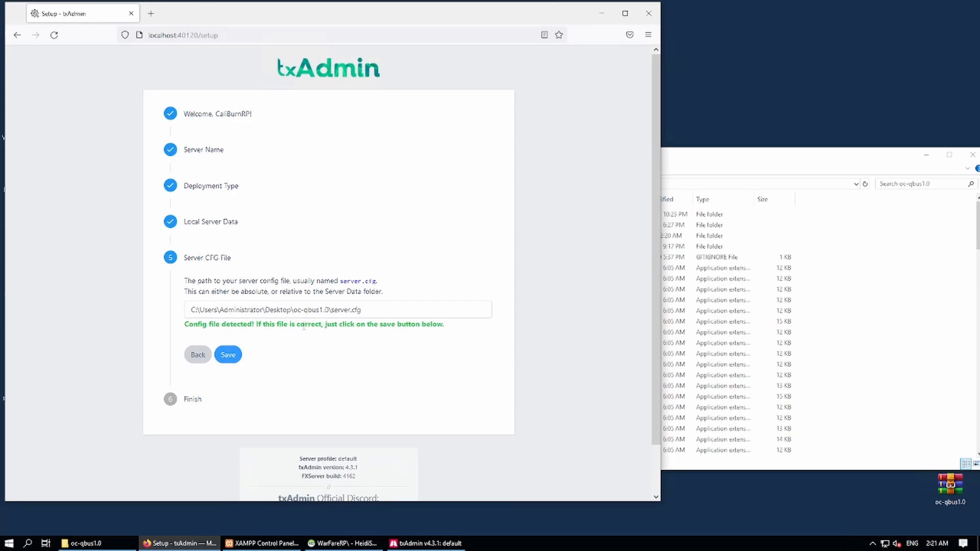
pyautogui.click(231, 357)
pyautogui.click(219, 366)
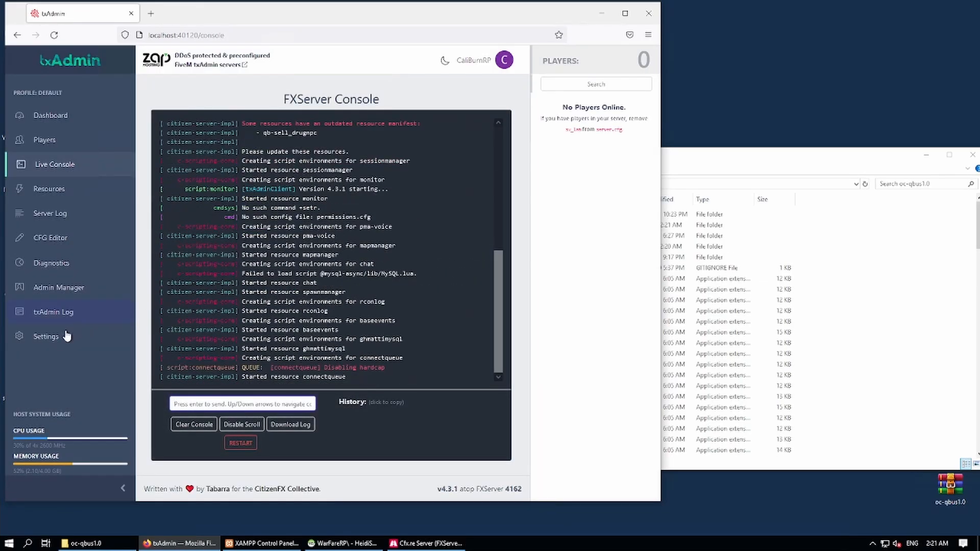
# Check txAdmin's FXServer settings, leave OneSync at Off, and bring up the Restarter settings.
pyautogui.click(49, 338)
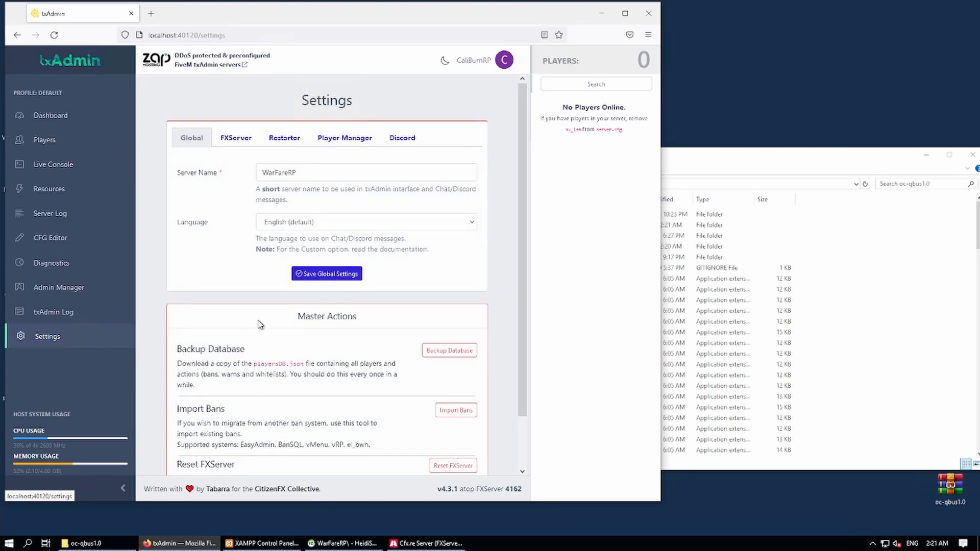
pyautogui.click(236, 138)
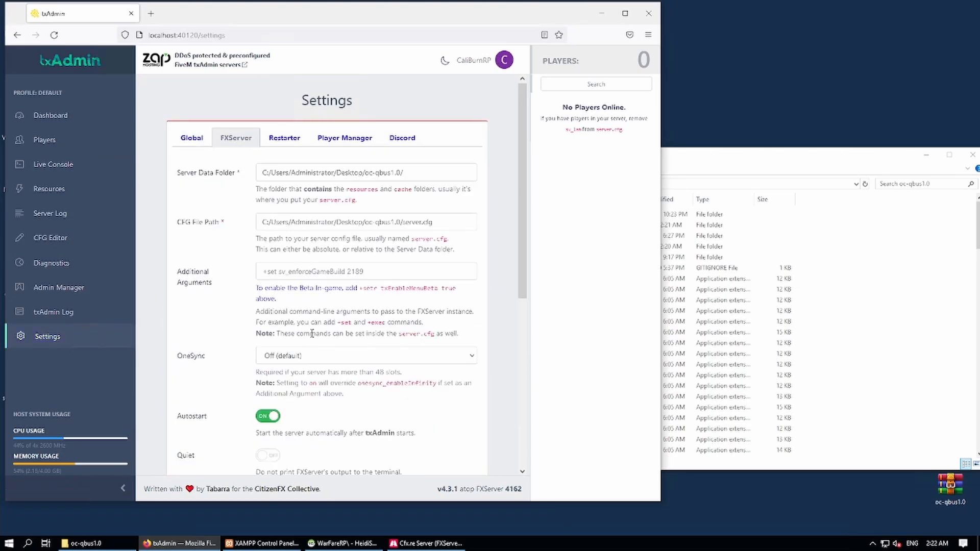
pyautogui.click(311, 362)
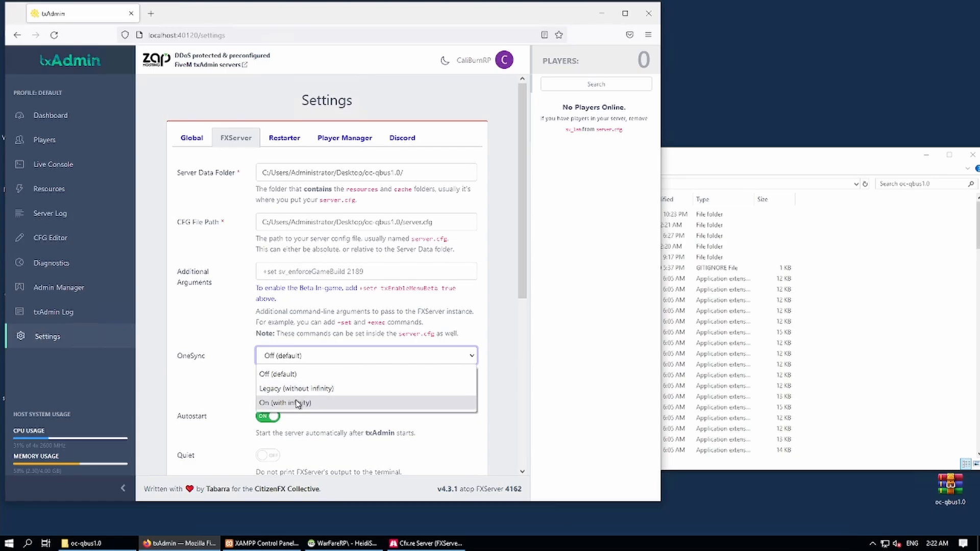
pyautogui.click(196, 384)
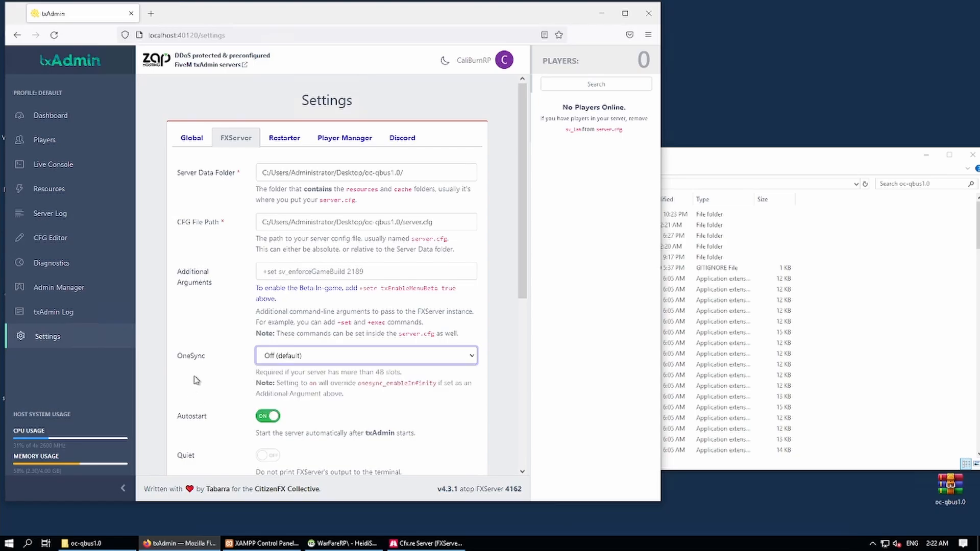
pyautogui.click(280, 143)
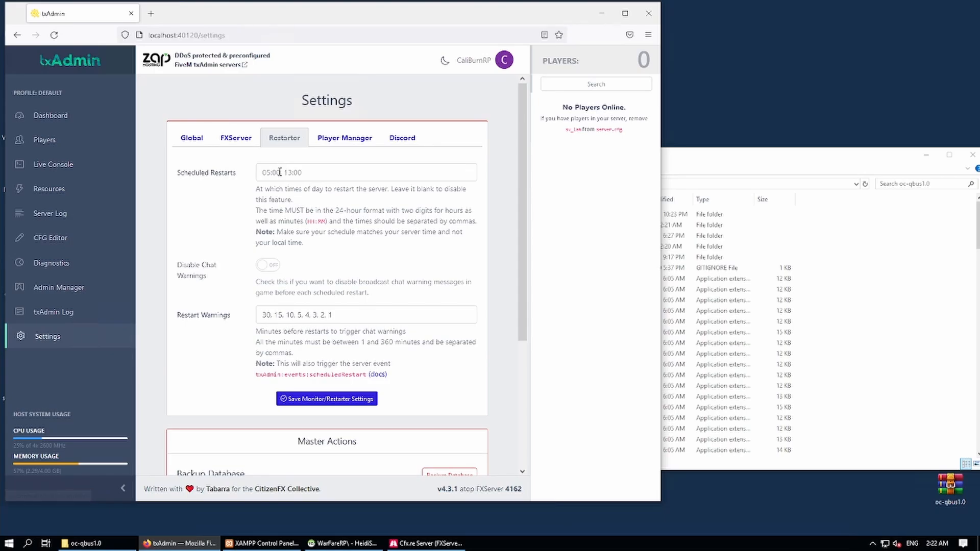
# Replace the 05:00 and 13:00 restarts with 12:00, 16:00, 20:00, 00:00, 04:00, 08:00.
pyautogui.click(282, 173)
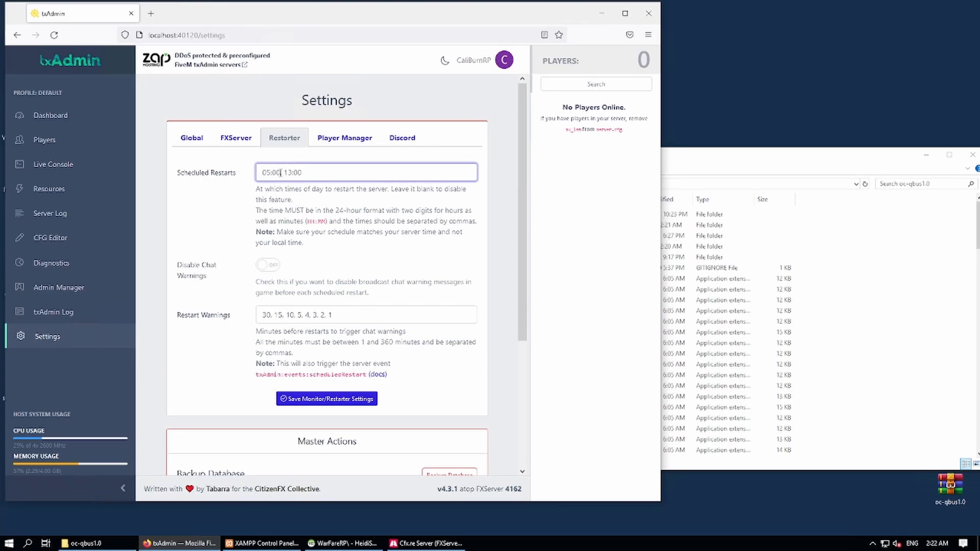
pyautogui.hotkey('ctrl', 'a')
pyautogui.write('12')
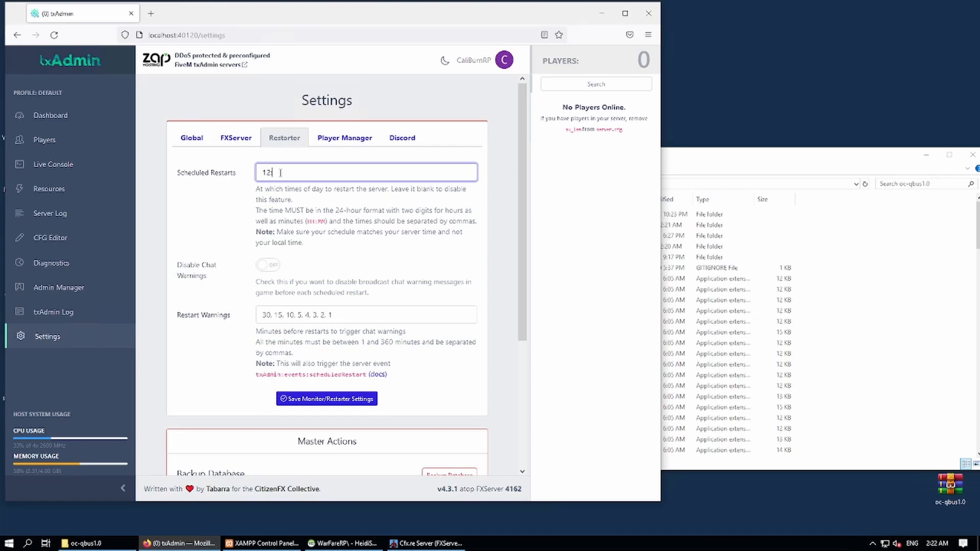
pyautogui.write(':00,16:00 , 20:00')
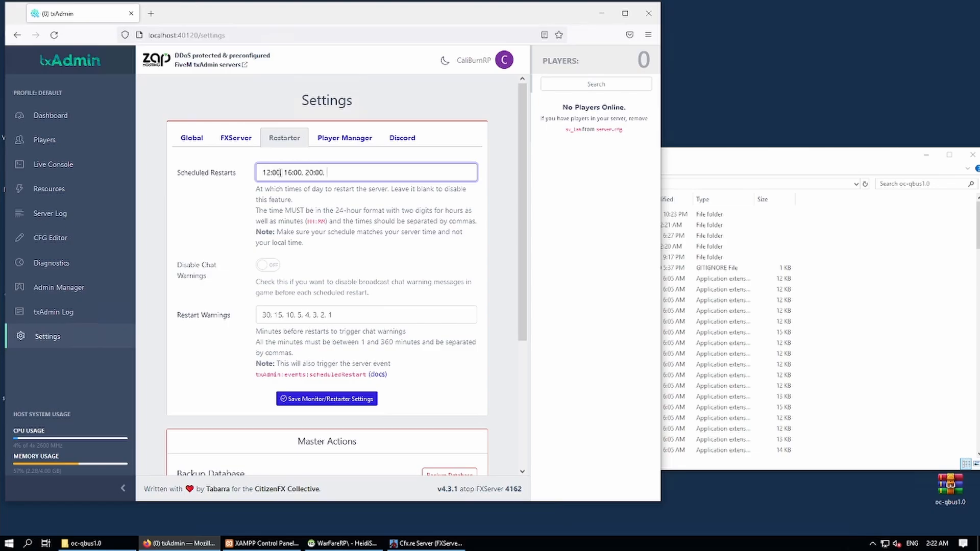
pyautogui.write(', 00:00, 04:00, 08:00')
# Keep chat warnings enabled and add a 60-minute entry to the restart warnings.
pyautogui.click(264, 267)
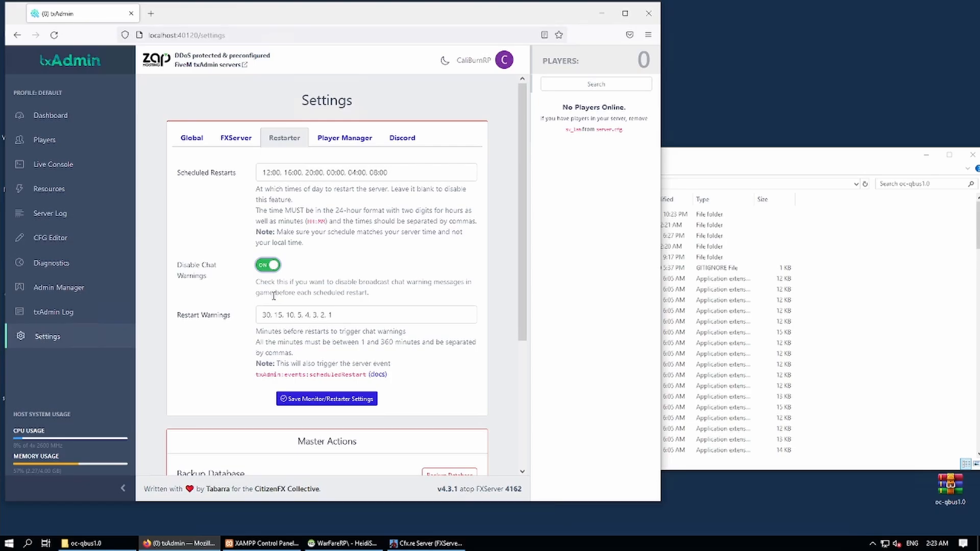
pyautogui.click(269, 270)
pyautogui.click(264, 315)
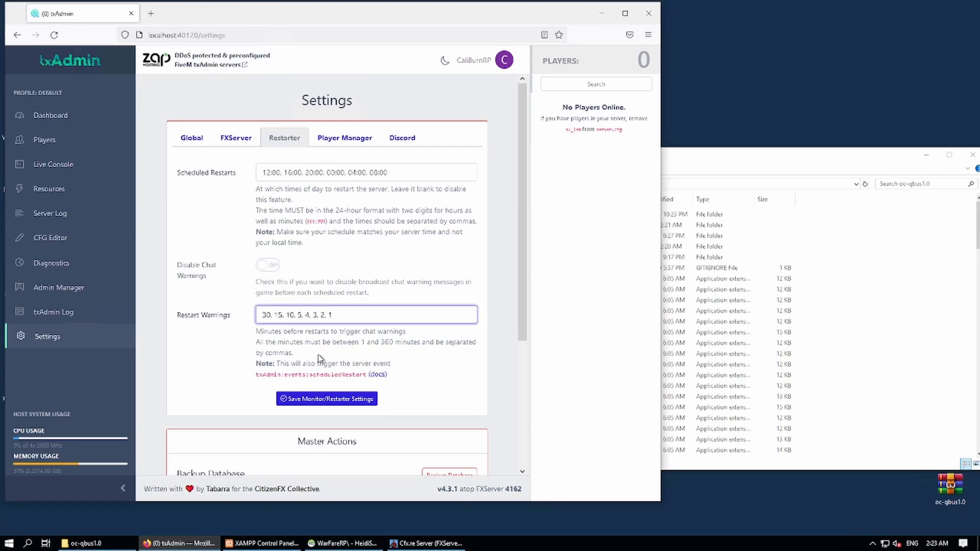
pyautogui.write('60,')
pyautogui.scroll(-3, 303, 309)
pyautogui.scroll(3, 301, 308)
# Browse the Player Manager and Discord settings, then return to the Global section.
pyautogui.click(352, 139)
pyautogui.click(395, 141)
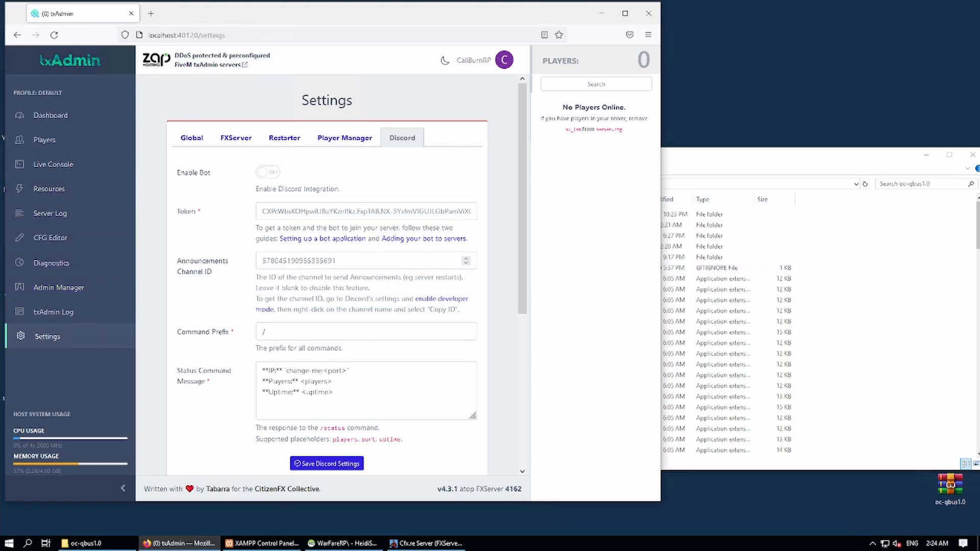
pyautogui.click(191, 137)
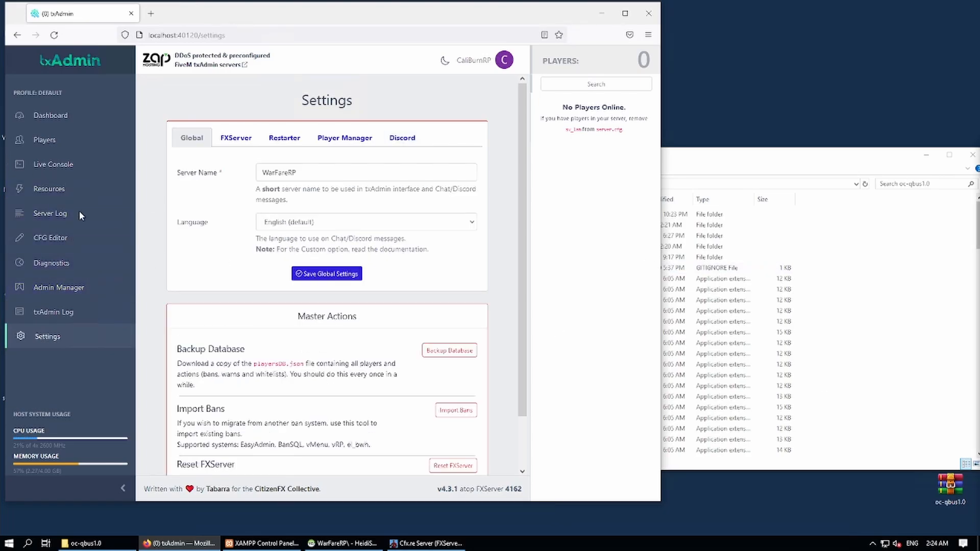
# Bring up txAdmin's Live Console and scroll through the server's startup log.
pyautogui.click(54, 165)
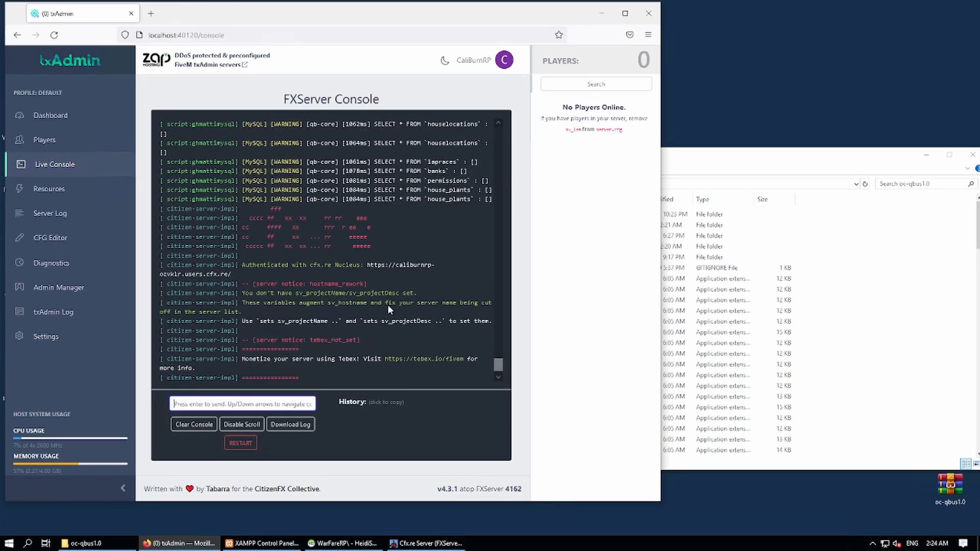
pyautogui.scroll(10, 388, 304)
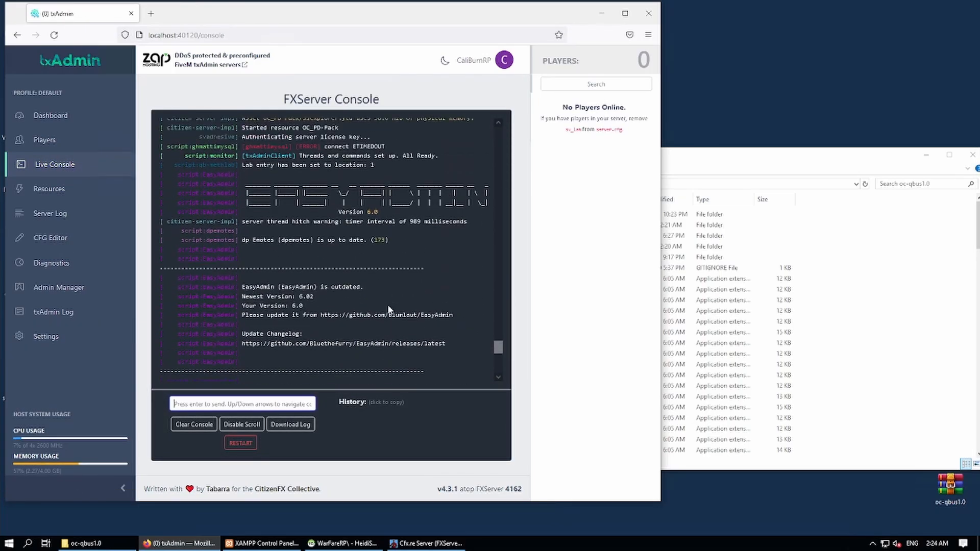
pyautogui.scroll(10, 388, 309)
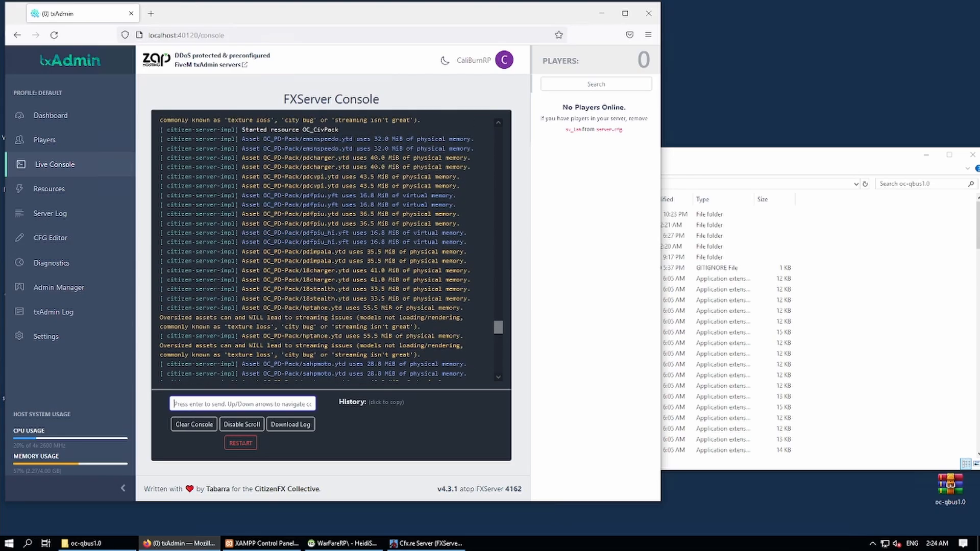
pyautogui.scroll(-3, 389, 309)
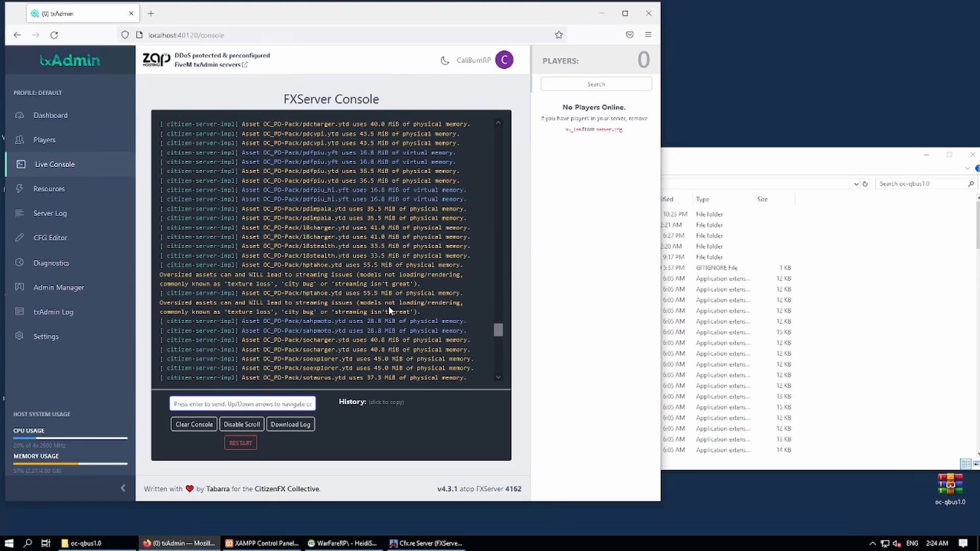
pyautogui.scroll(-10, 388, 305)
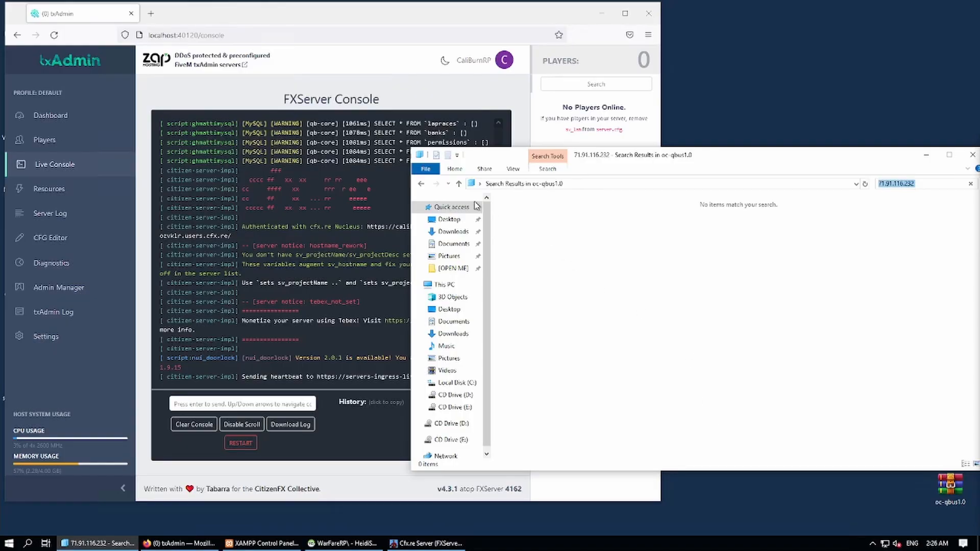
# Move the [Discord-AllowList] folder out of resources/[oc] onto the desktop.
pyautogui.click(421, 184)
pyautogui.scroll(-5, 602, 324)
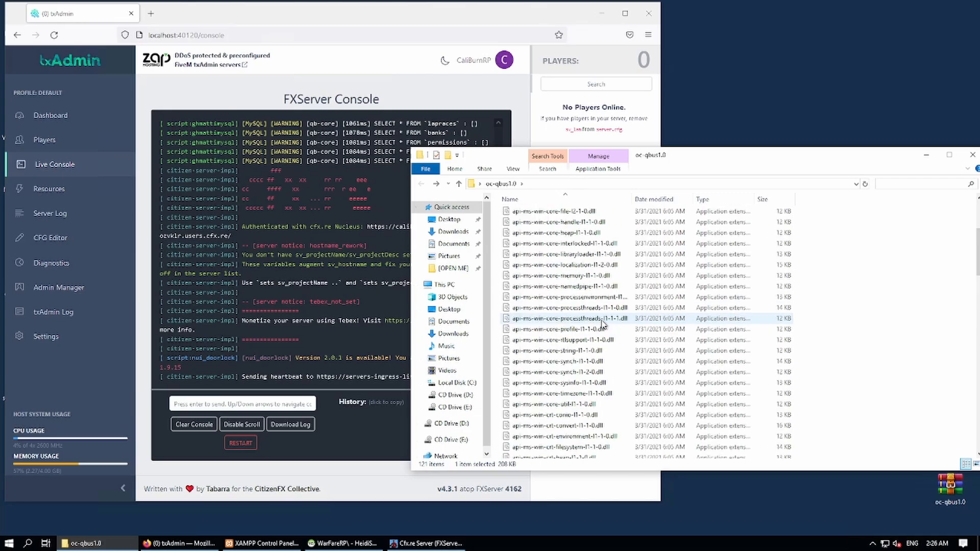
pyautogui.scroll(5, 602, 324)
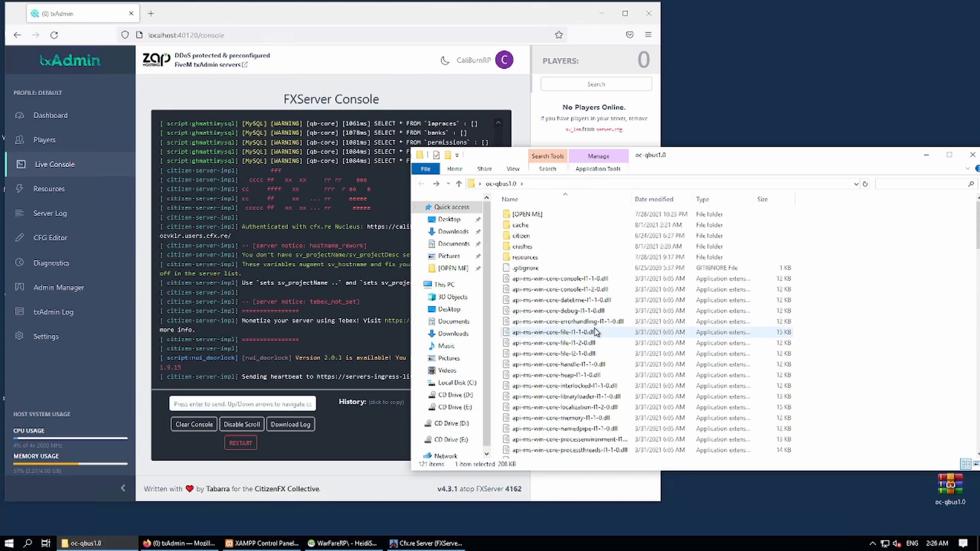
pyautogui.doubleClick(533, 260)
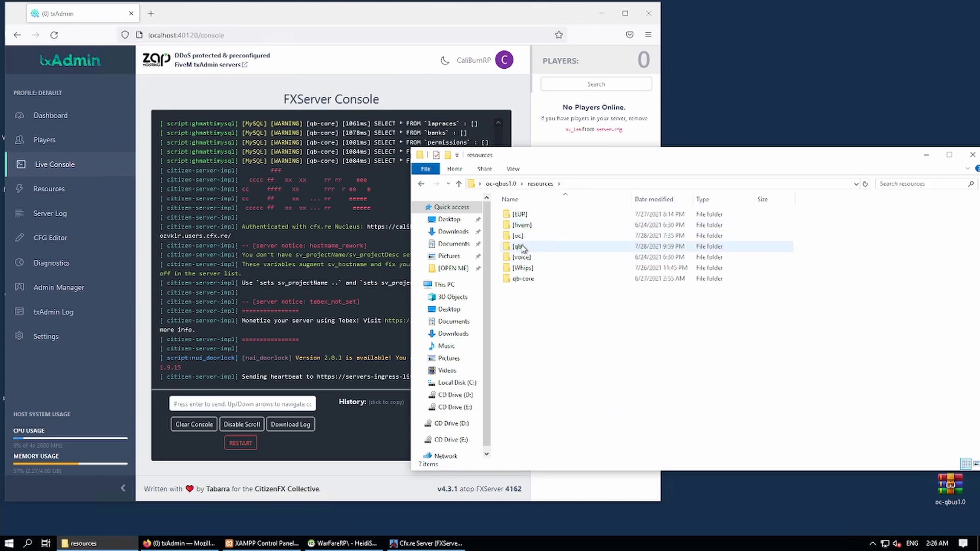
pyautogui.click(519, 238)
pyautogui.doubleClick(518, 237)
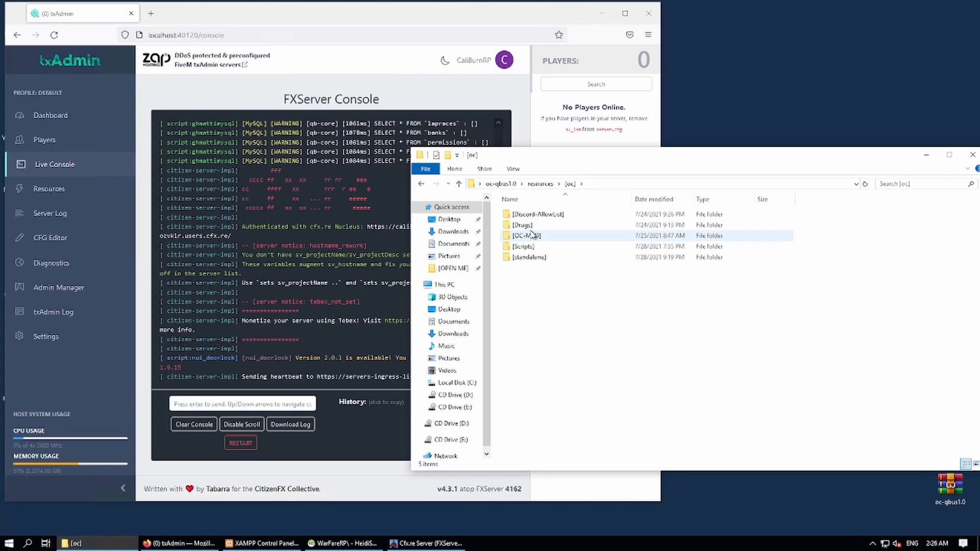
pyautogui.moveTo(517, 214); pyautogui.dragTo(753, 55)
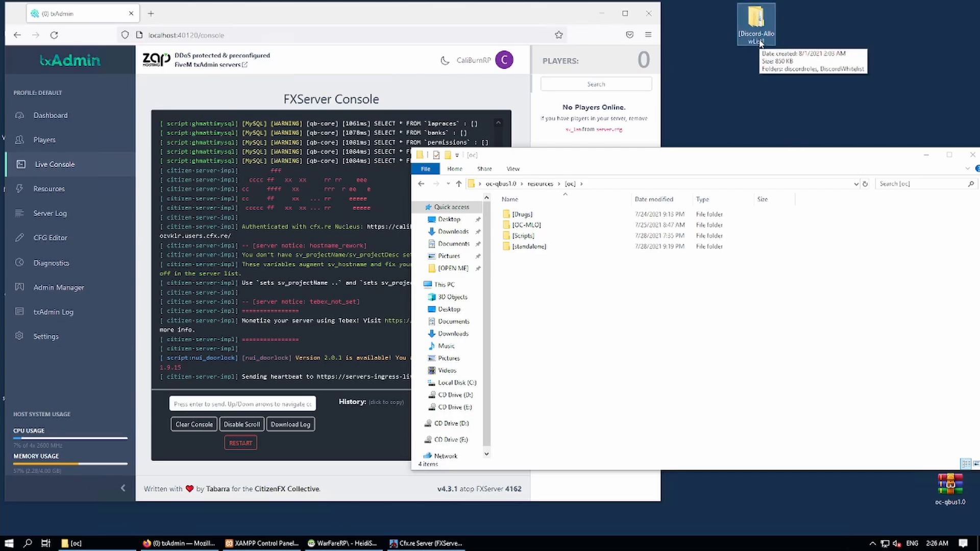
# Restart the FiveM server from txAdmin's Live Console and confirm the restart.
pyautogui.click(972, 155)
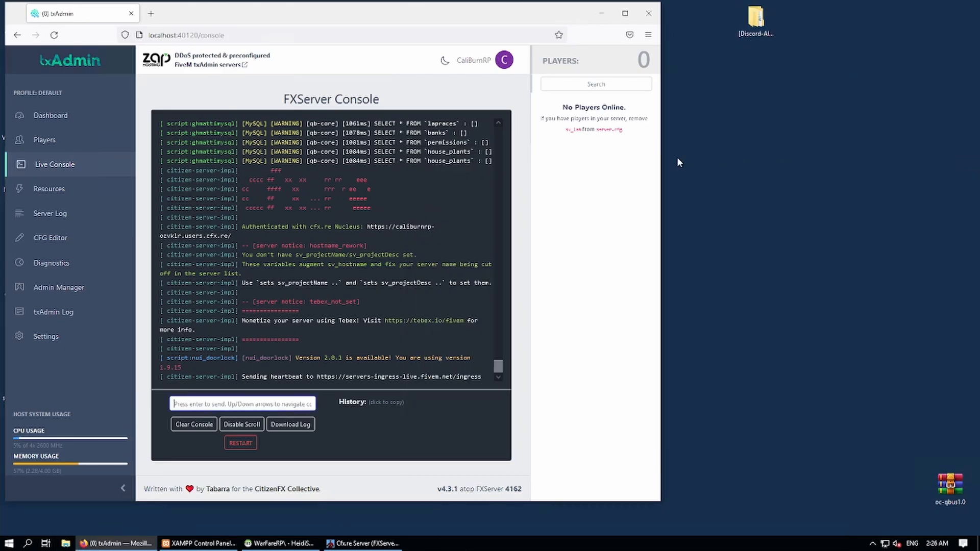
pyautogui.click(238, 444)
pyautogui.click(428, 302)
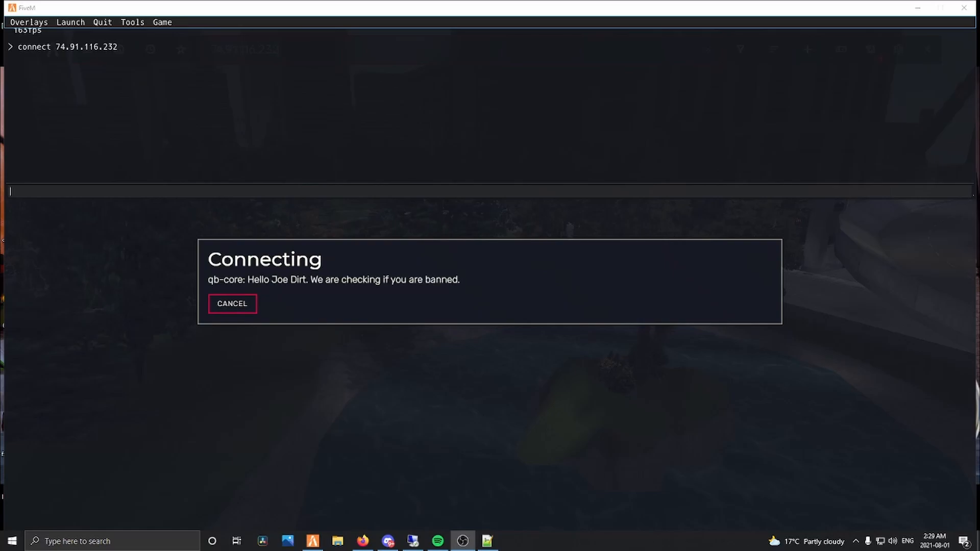
# Switch to the FiveM client and let it load into the server with the F8 console hidden.
pyautogui.click(392, 277)
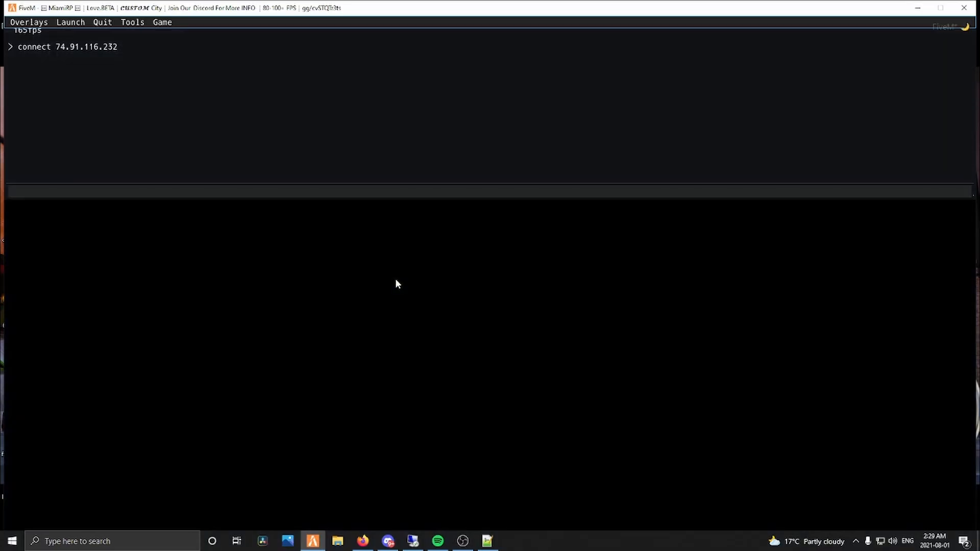
pyautogui.press('F8')
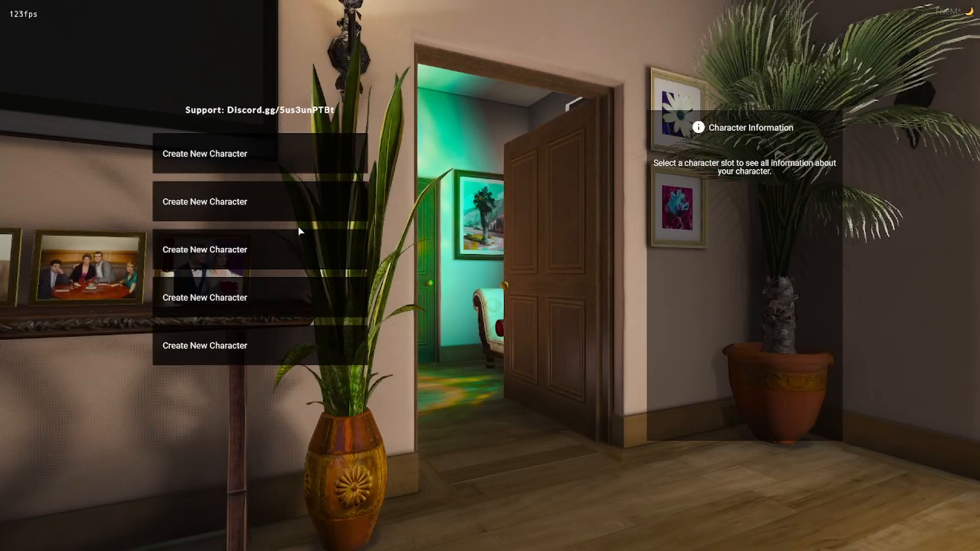
# Preview the five empty character slots and settle on the first one.
pyautogui.click(213, 164)
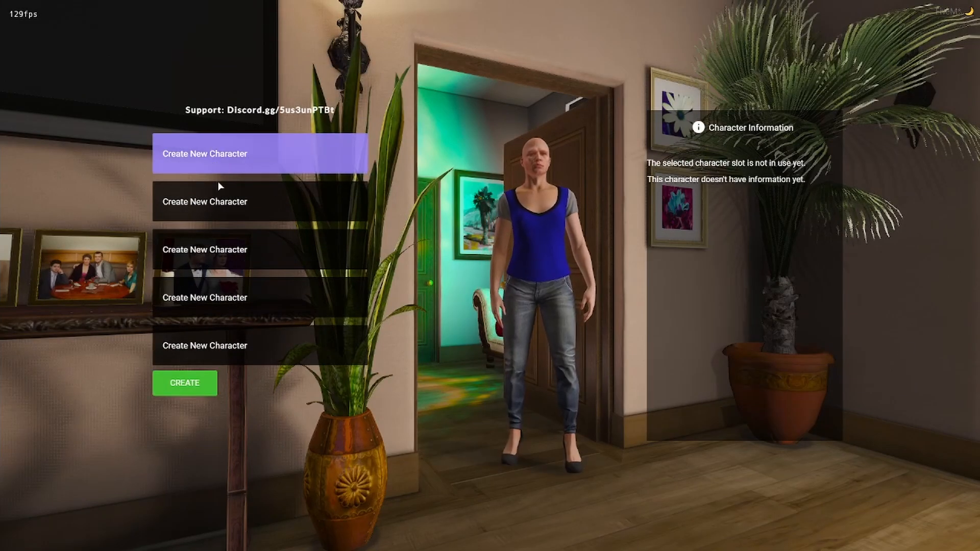
pyautogui.click(227, 219)
pyautogui.click(242, 252)
pyautogui.click(247, 299)
pyautogui.click(257, 339)
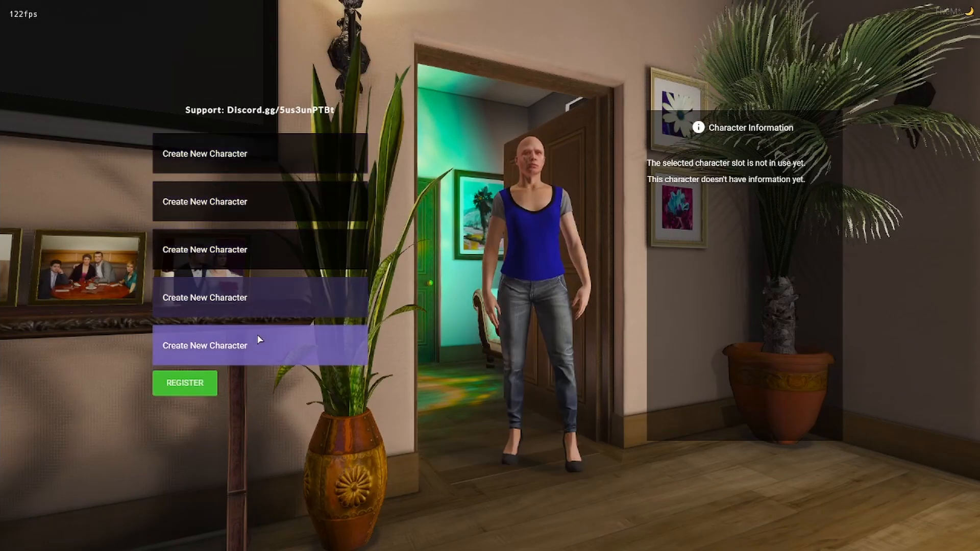
pyautogui.click(250, 298)
pyautogui.click(245, 251)
pyautogui.click(241, 204)
pyautogui.click(240, 159)
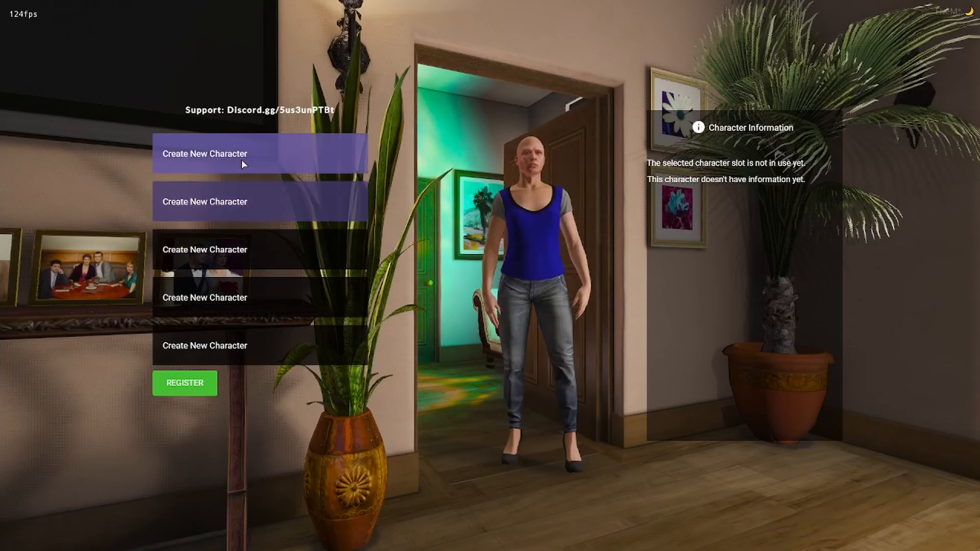
pyautogui.click(243, 207)
pyautogui.click(239, 153)
pyautogui.click(243, 204)
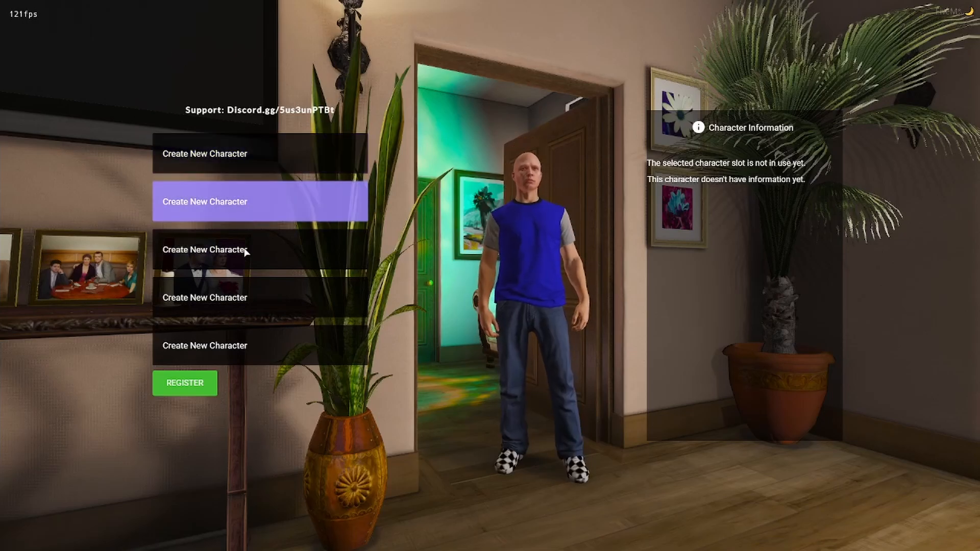
pyautogui.click(244, 251)
pyautogui.click(244, 210)
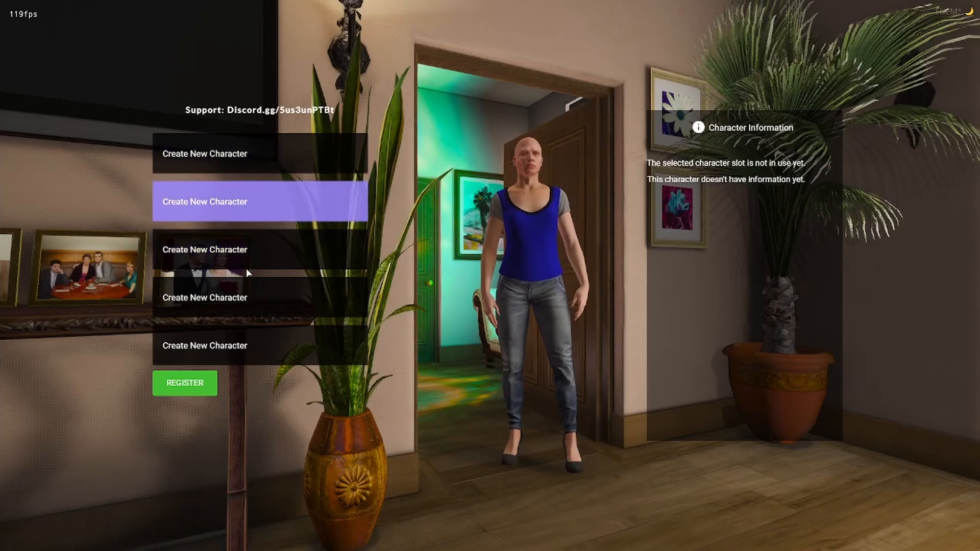
pyautogui.click(193, 345)
pyautogui.click(202, 302)
pyautogui.click(204, 250)
pyautogui.click(207, 203)
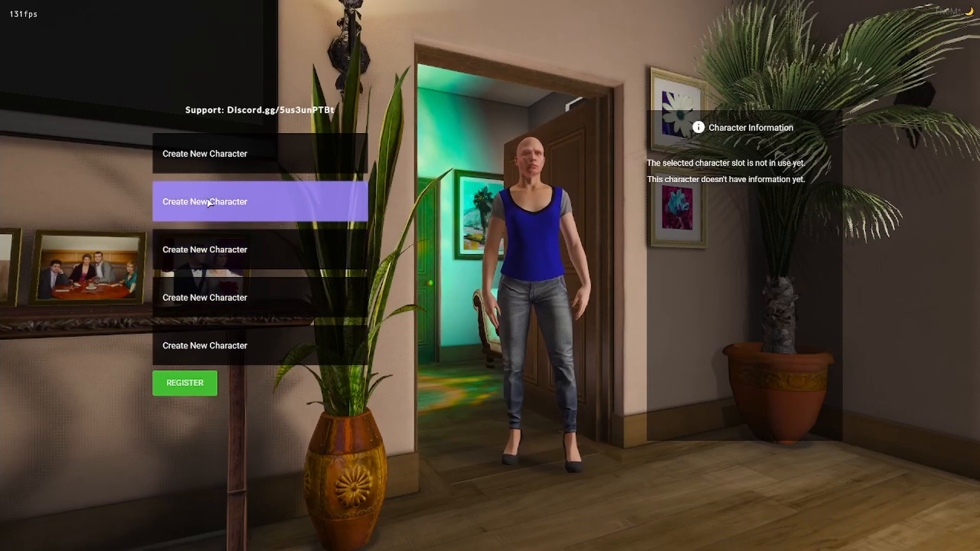
pyautogui.click(208, 159)
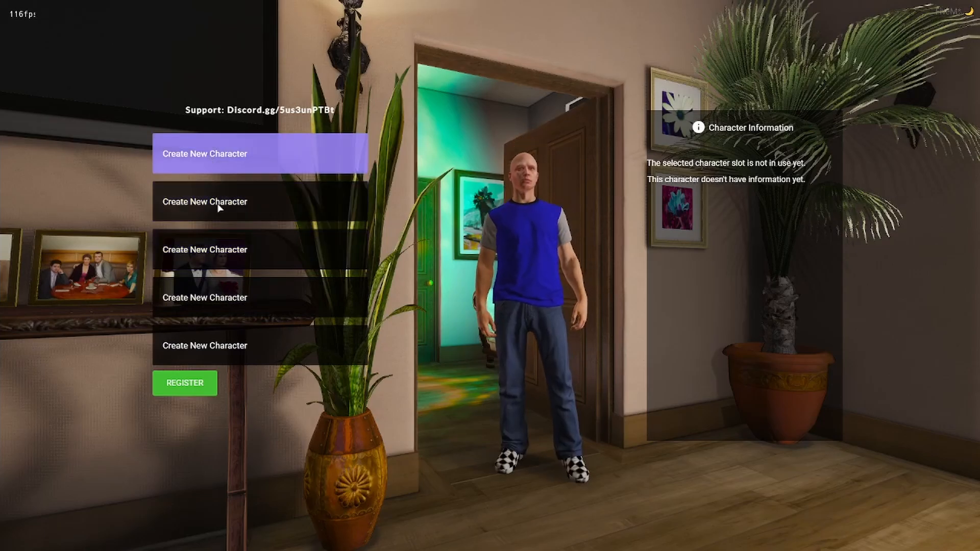
# Register a character with first and last name, nationality Canadian, born 1996-04-20.
pyautogui.click(196, 383)
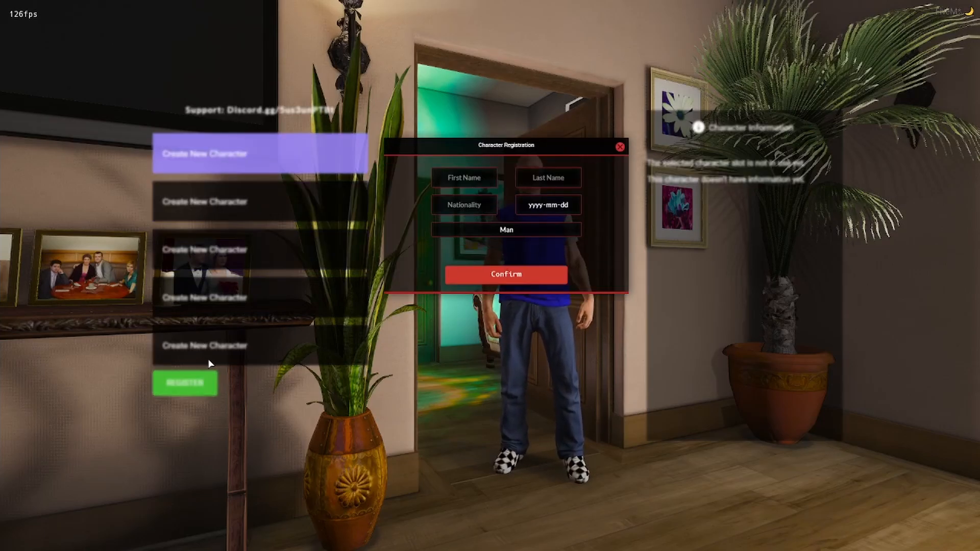
pyautogui.click(455, 186)
pyautogui.write('Chad')
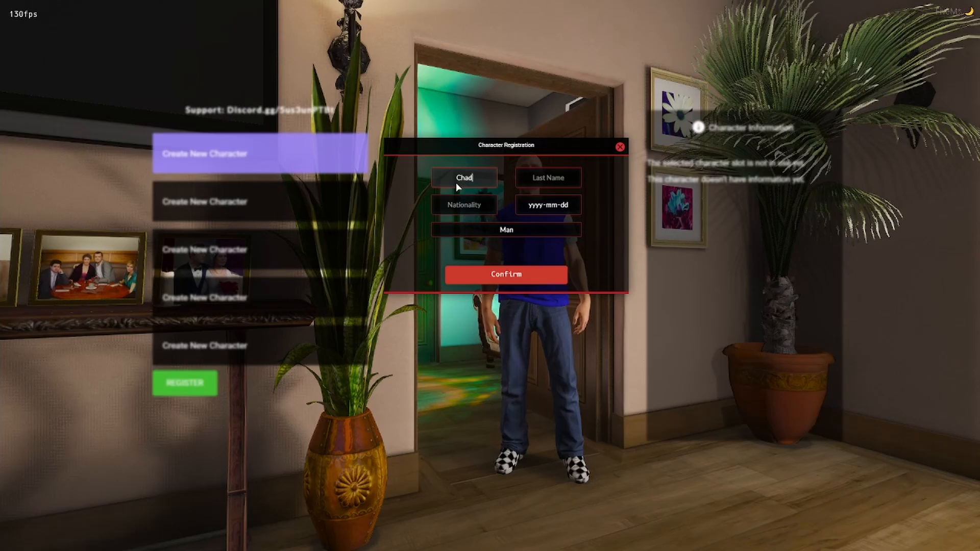
pyautogui.press('Tab')
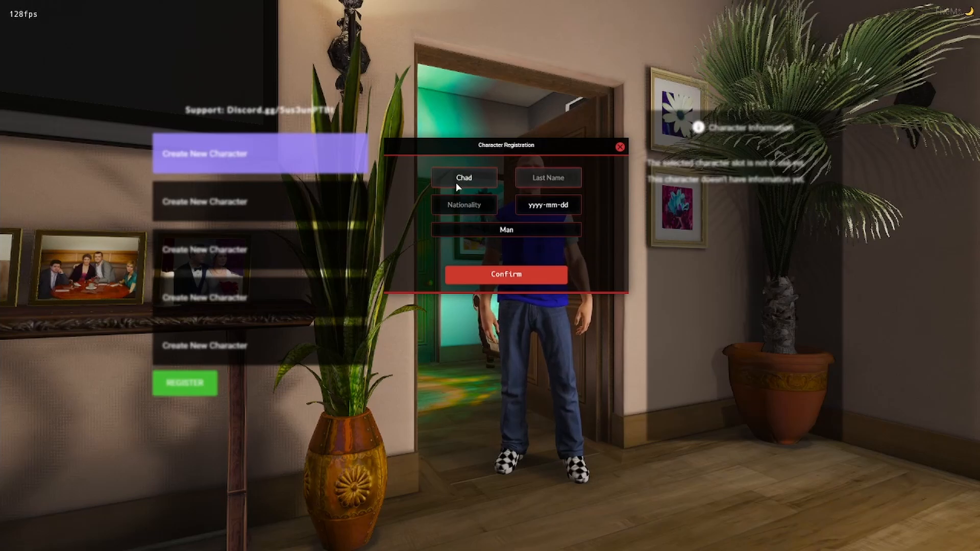
pyautogui.write('Stree')
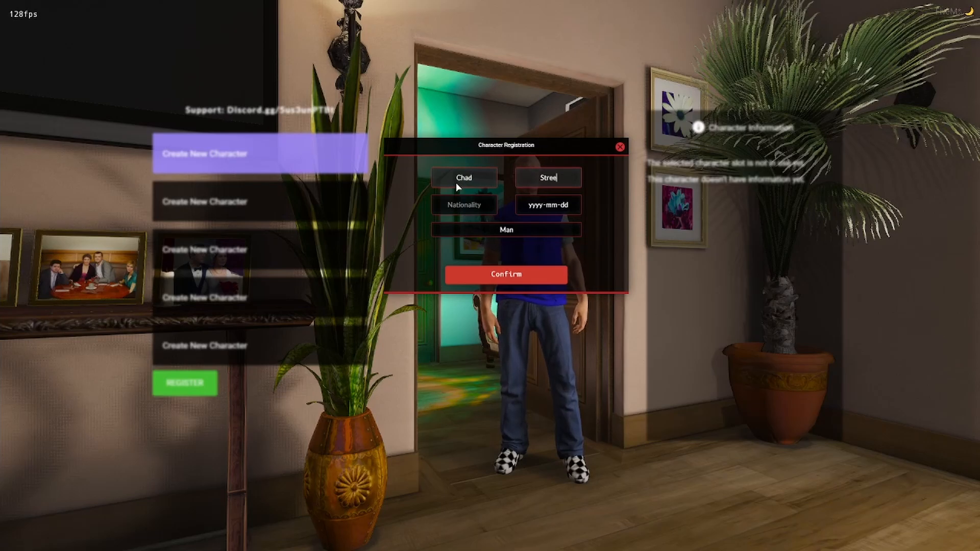
pyautogui.write('ttzz')
pyautogui.press('Tab')
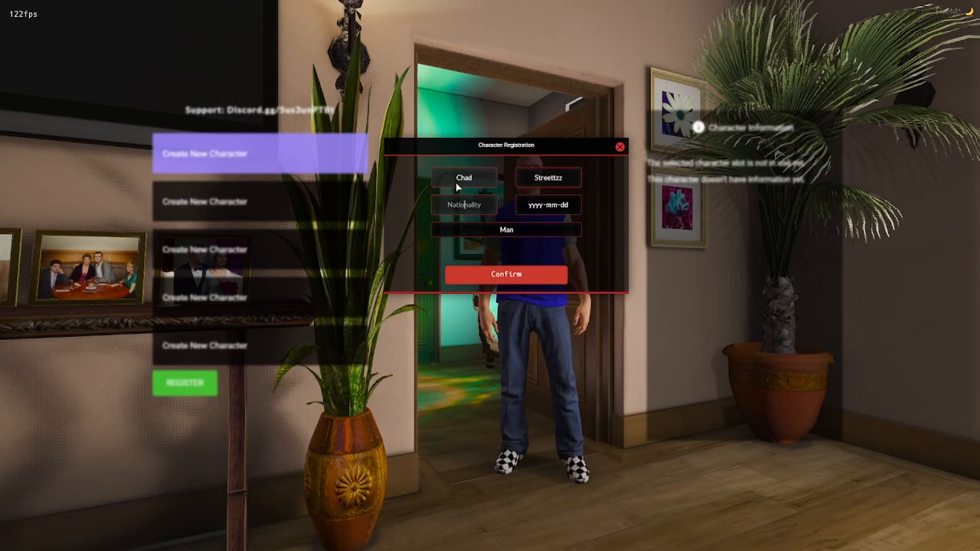
pyautogui.write('Canadian')
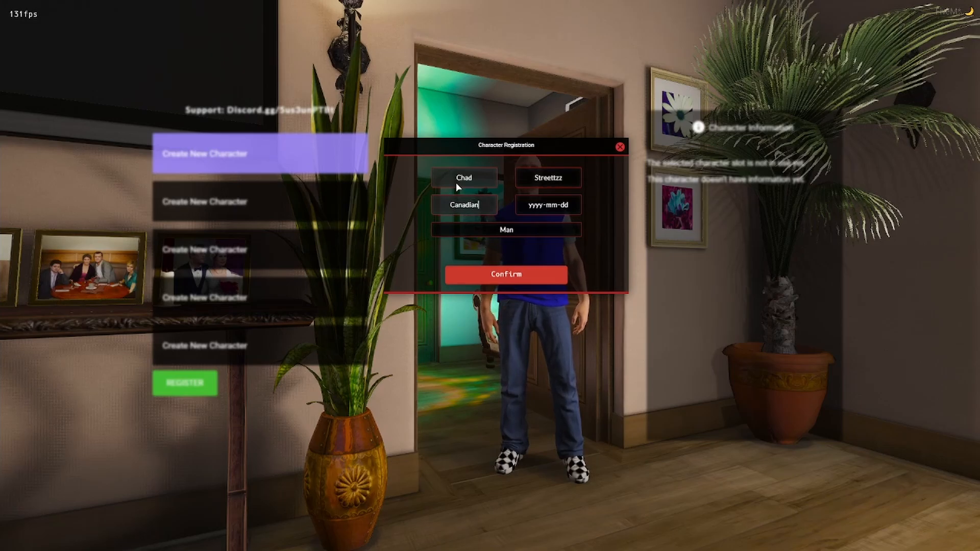
pyautogui.press('Tab')
pyautogui.write('199')
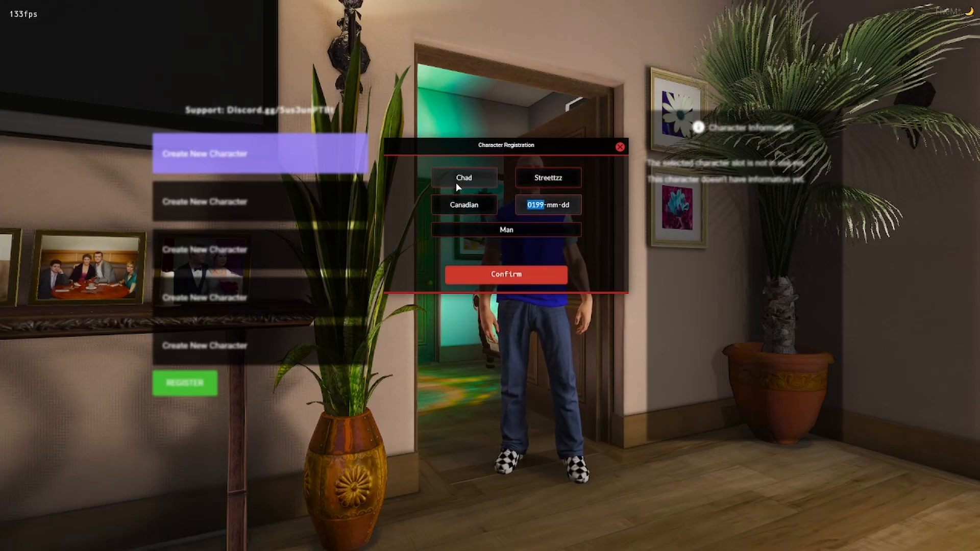
pyautogui.write('6-04-20')
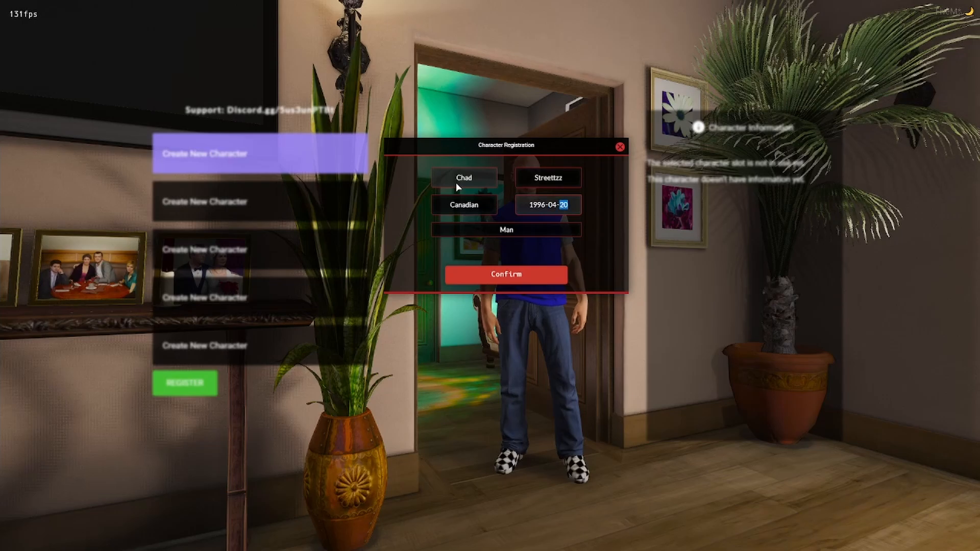
pyautogui.click(488, 277)
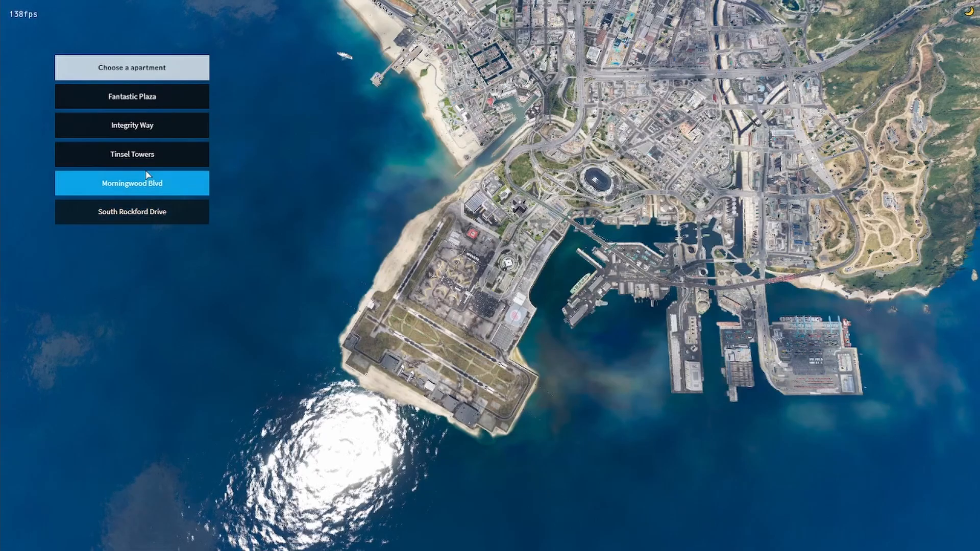
# Choose South Rockford Drive as the starting apartment and confirm it.
pyautogui.click(146, 212)
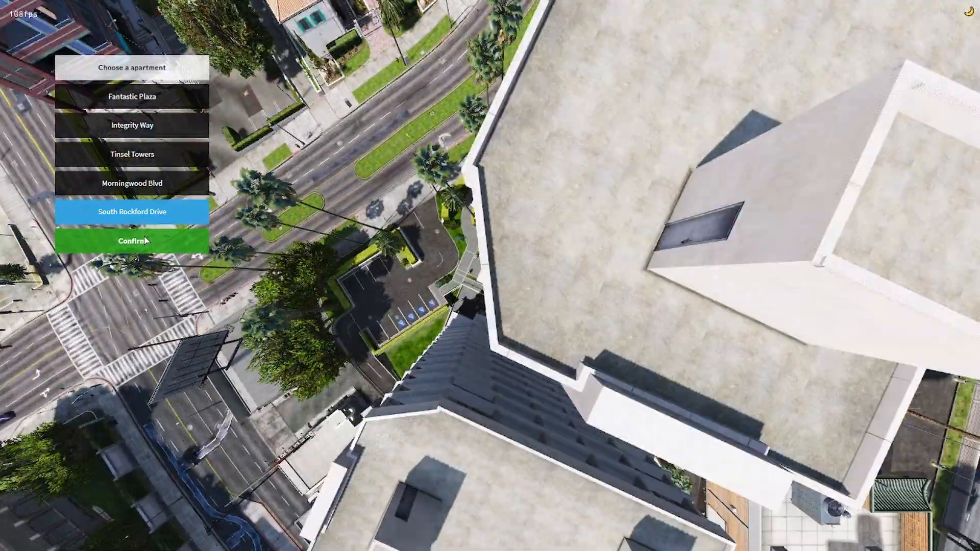
pyautogui.click(147, 245)
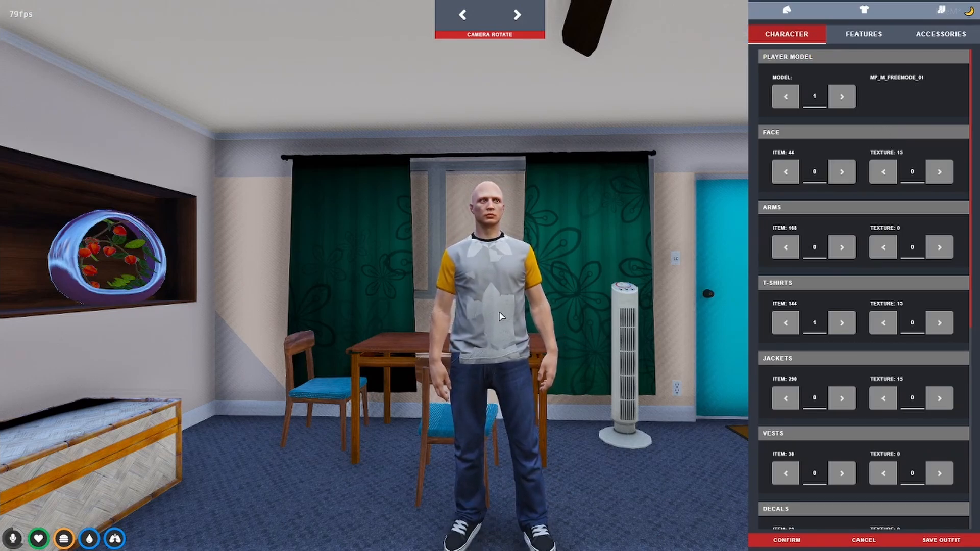
# Change the T-shirt style, switch the player model to model 3, and confirm the appearance.
pyautogui.click(842, 322)
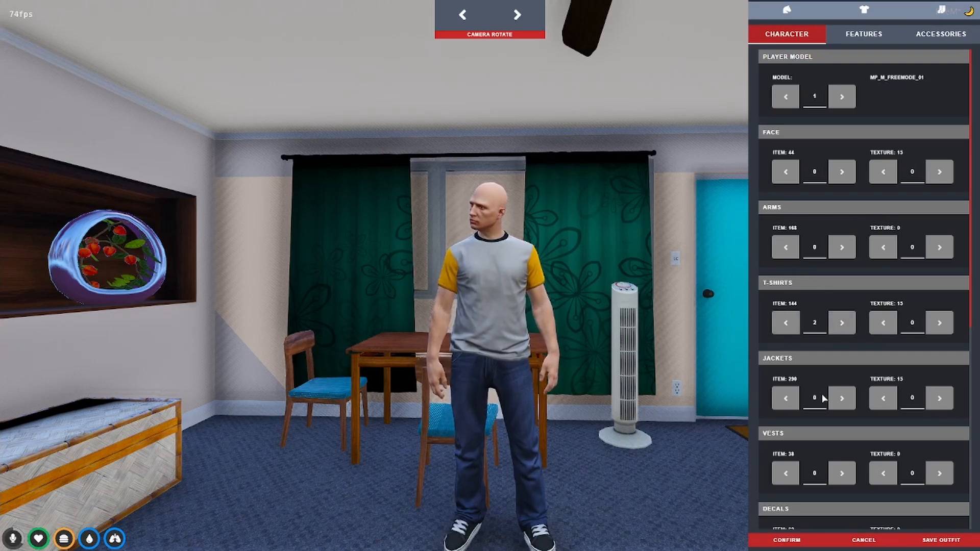
pyautogui.scroll(-3, 822, 393)
pyautogui.scroll(3, 823, 397)
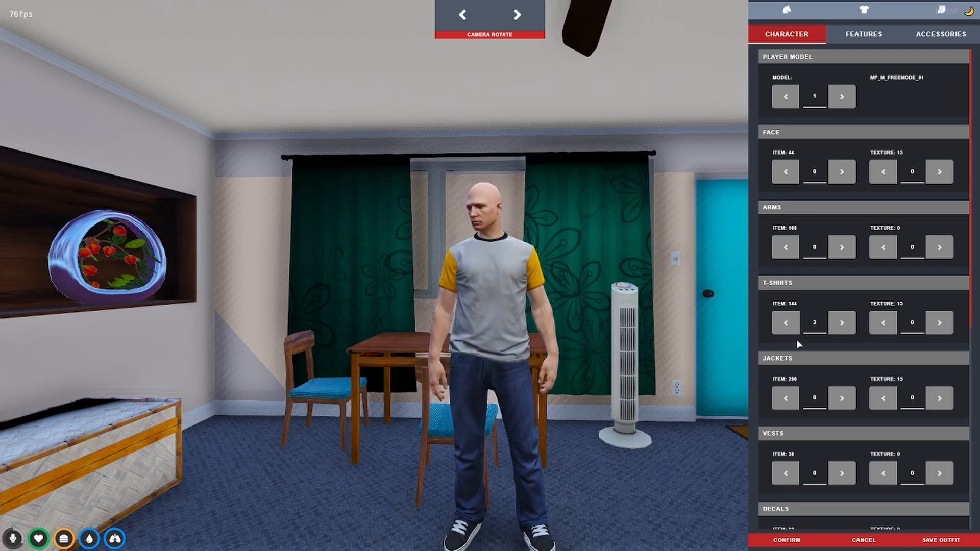
pyautogui.click(842, 97)
pyautogui.click(842, 97)
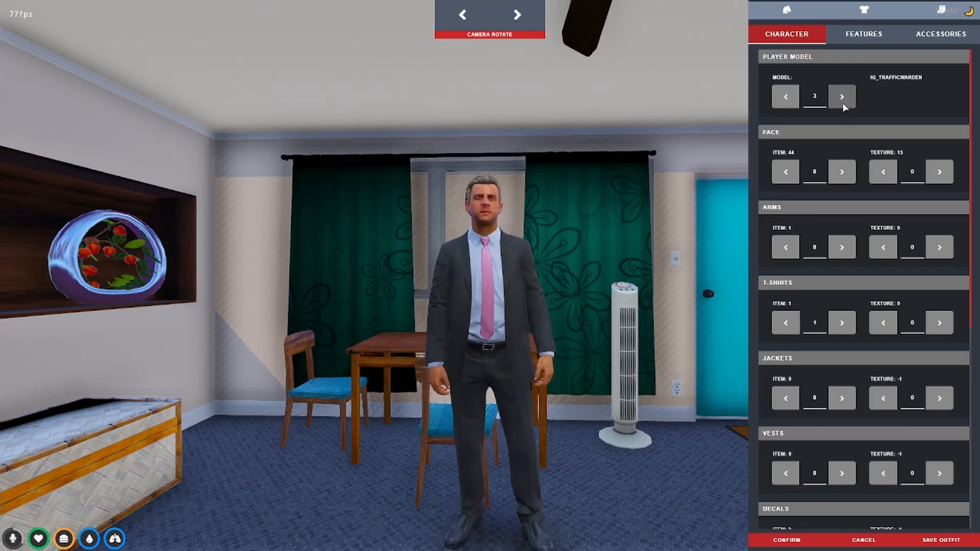
pyautogui.click(787, 540)
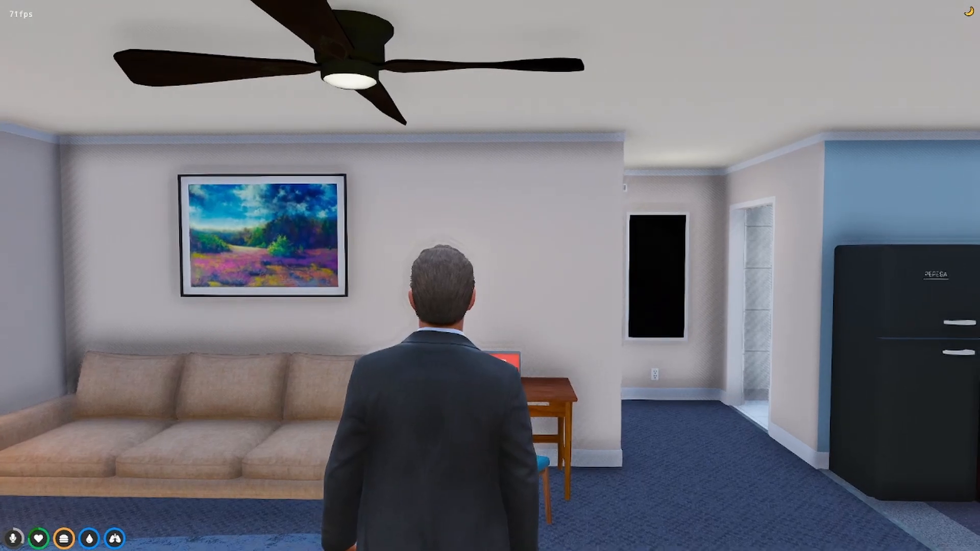
# Store the ID Card, Drivers License and Phone in the apartment stash.
pyautogui.press('w')
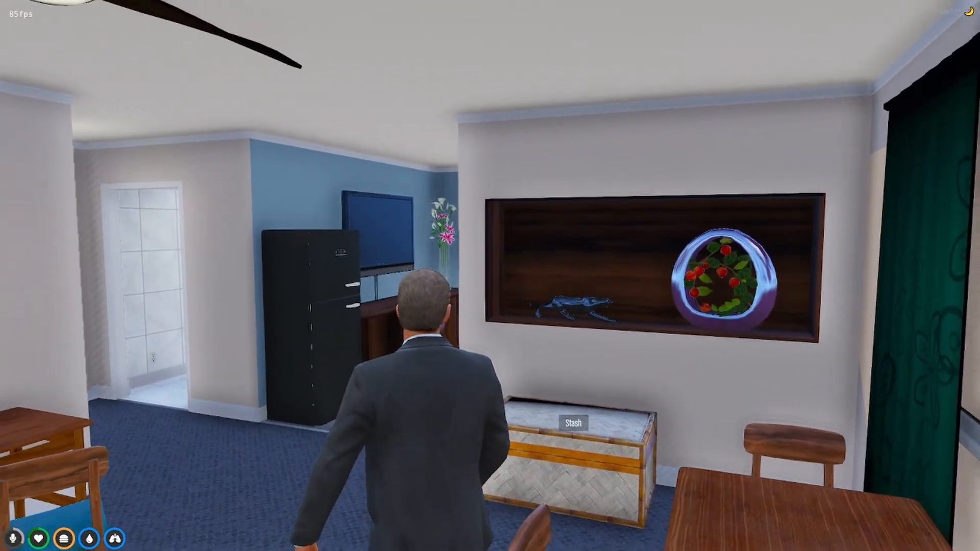
pyautogui.press('w')
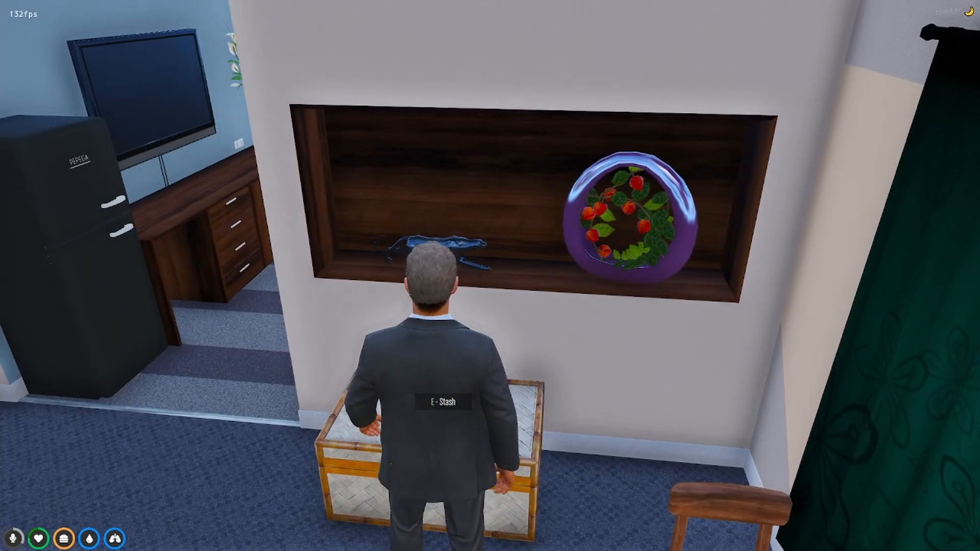
pyautogui.press('e')
pyautogui.moveTo(147, 189)
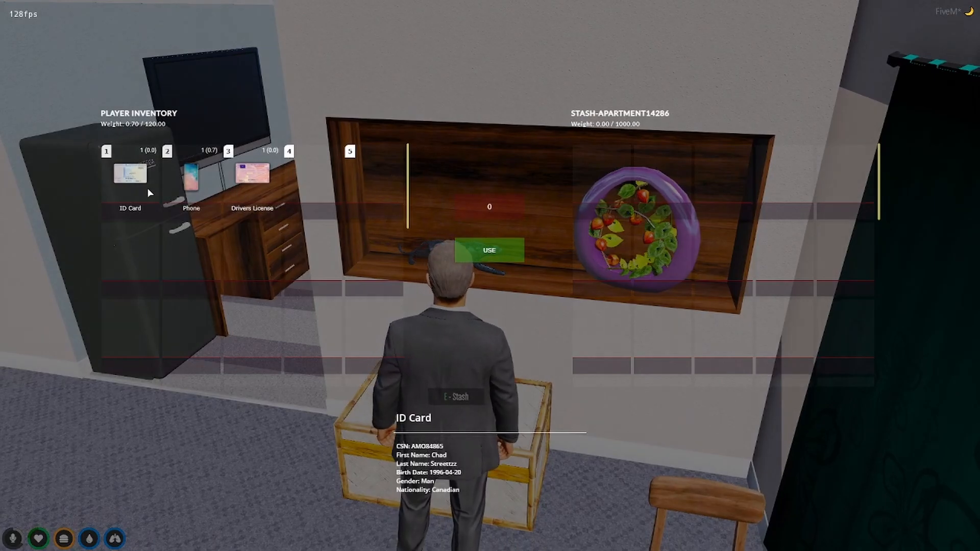
pyautogui.moveTo(147, 188); pyautogui.dragTo(602, 179)
pyautogui.moveTo(252, 173); pyautogui.dragTo(668, 186)
pyautogui.moveTo(191, 178); pyautogui.dragTo(714, 190)
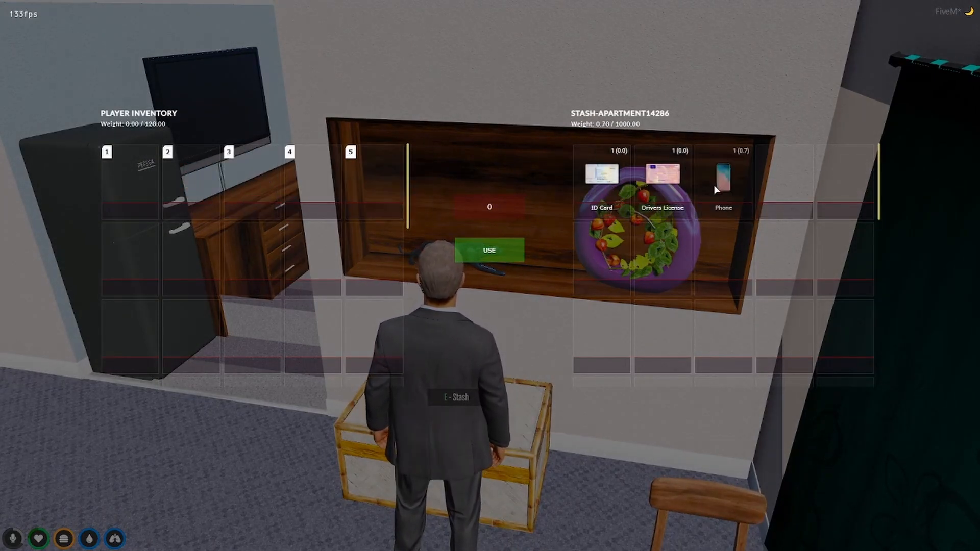
pyautogui.press('Escape')
# Walk through the bedroom and closet, then leave the apartment by the front door.
pyautogui.press('w')
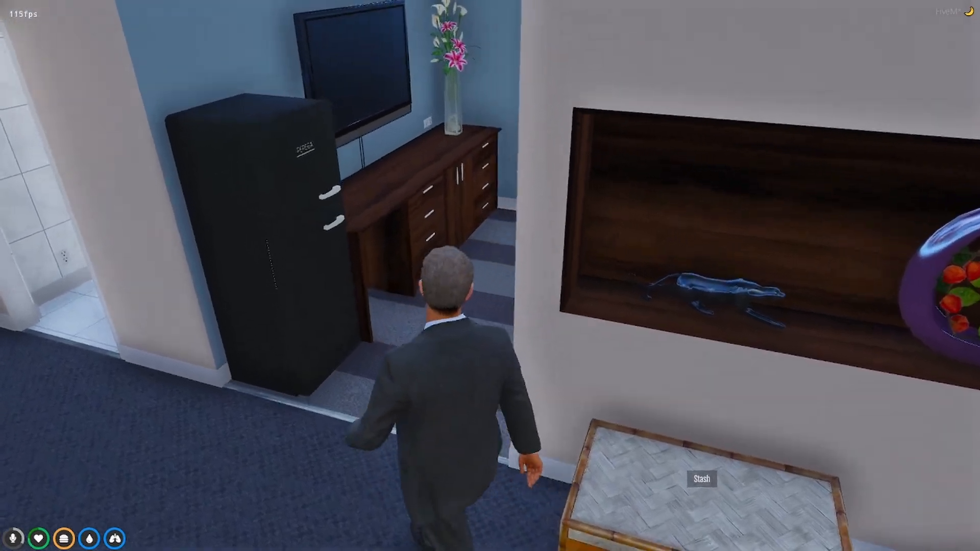
pyautogui.press('w')
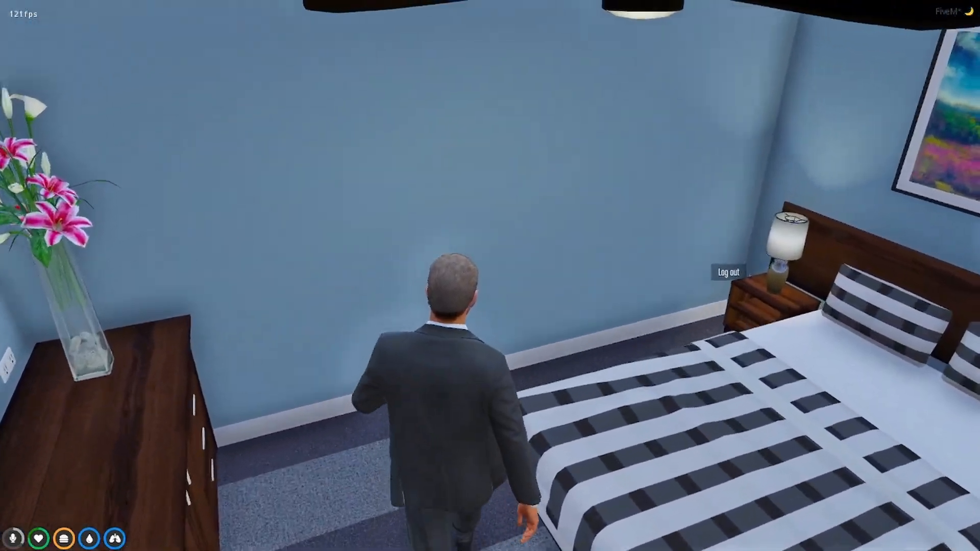
pyautogui.press('w')
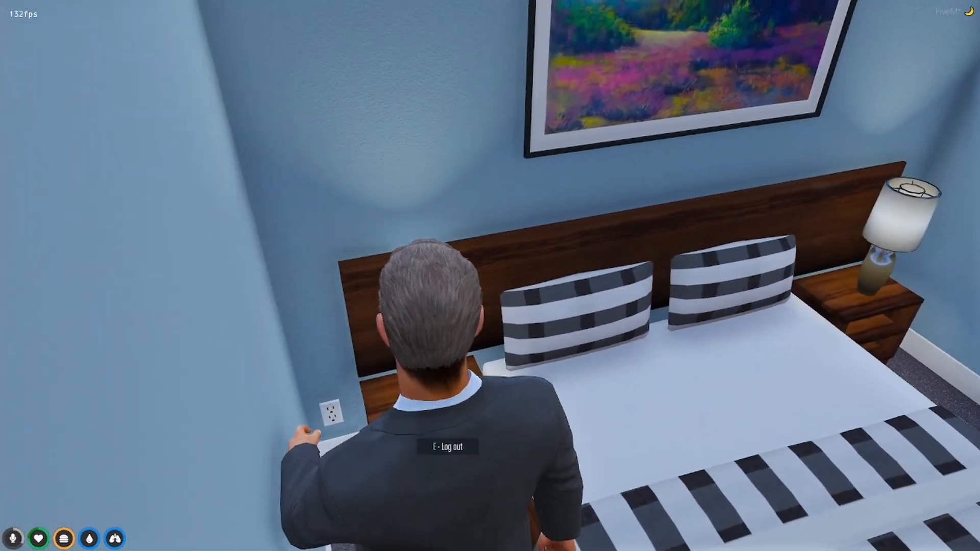
pyautogui.press('w')
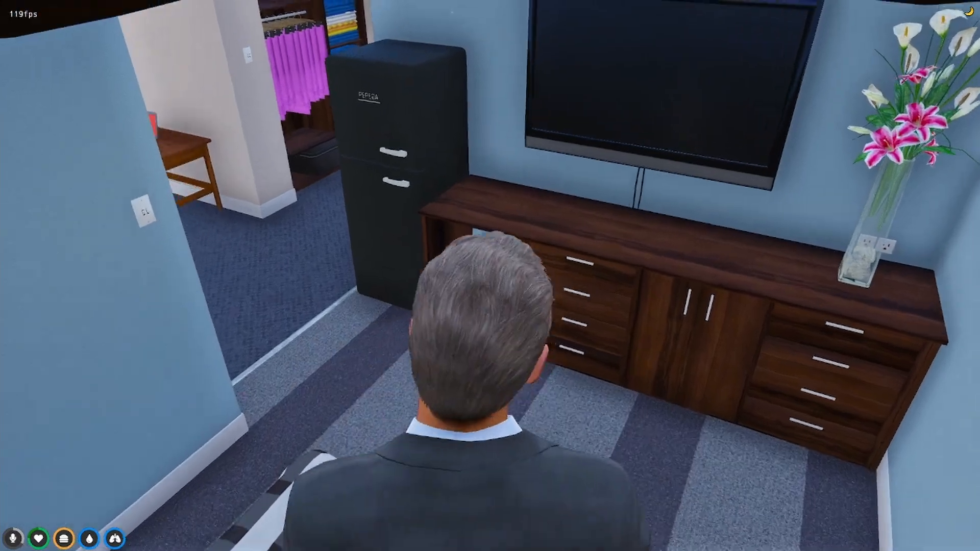
pyautogui.press('a')
pyautogui.press('w')
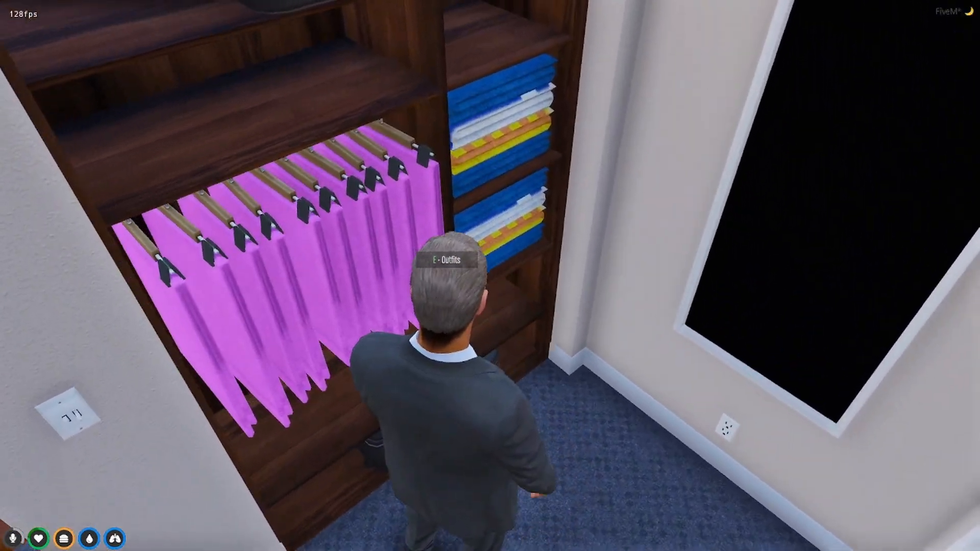
pyautogui.press('w')
pyautogui.press('w')
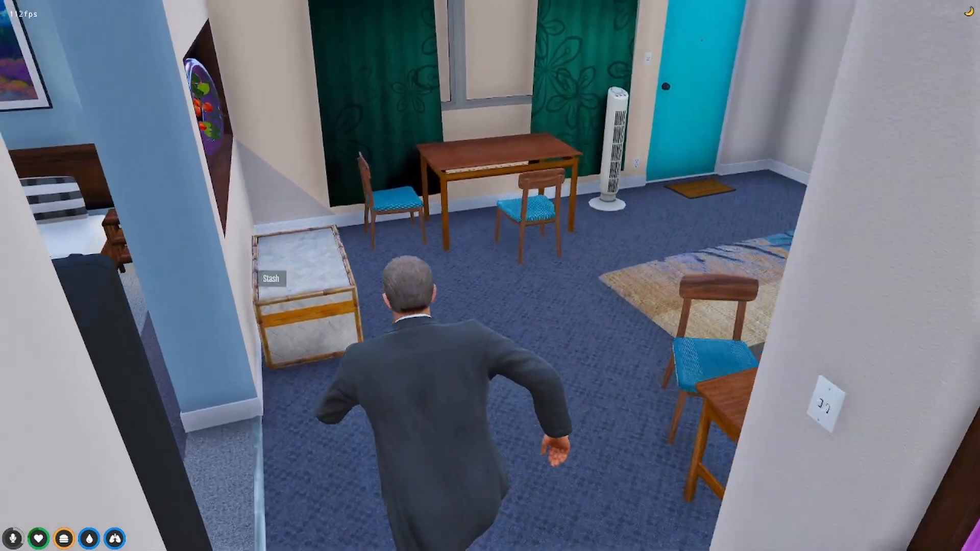
pyautogui.press('w')
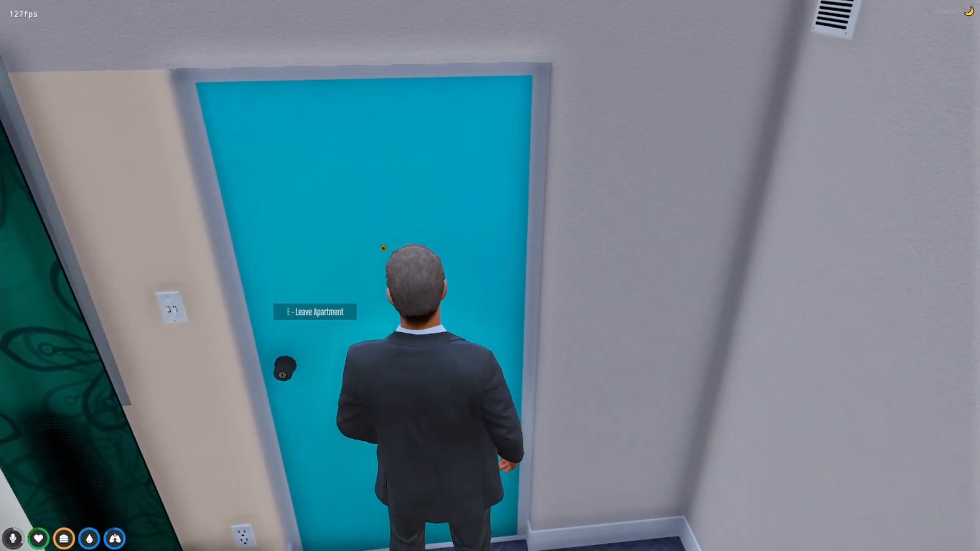
pyautogui.press('e')
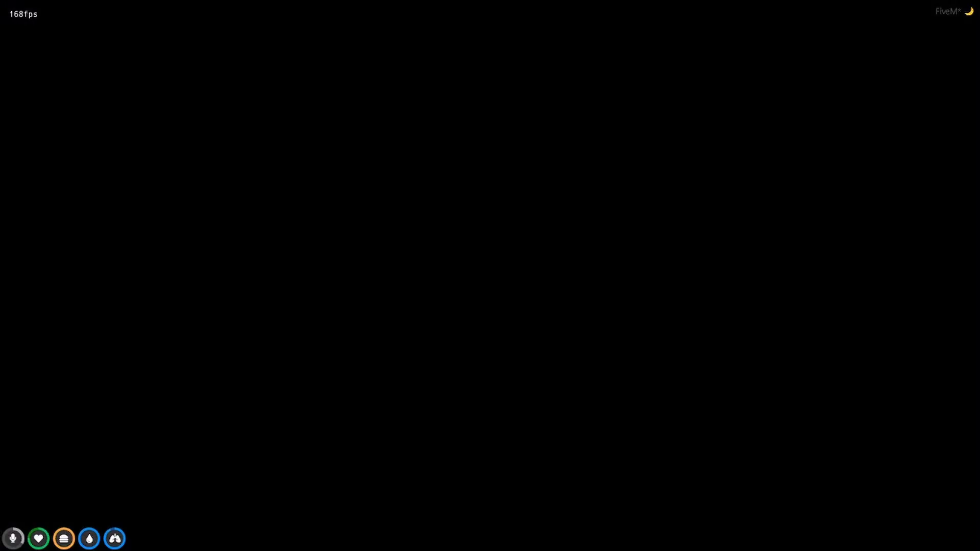
# Run down to the street and along the sidewalk past pedestrians to the intersection.
pyautogui.press('w')
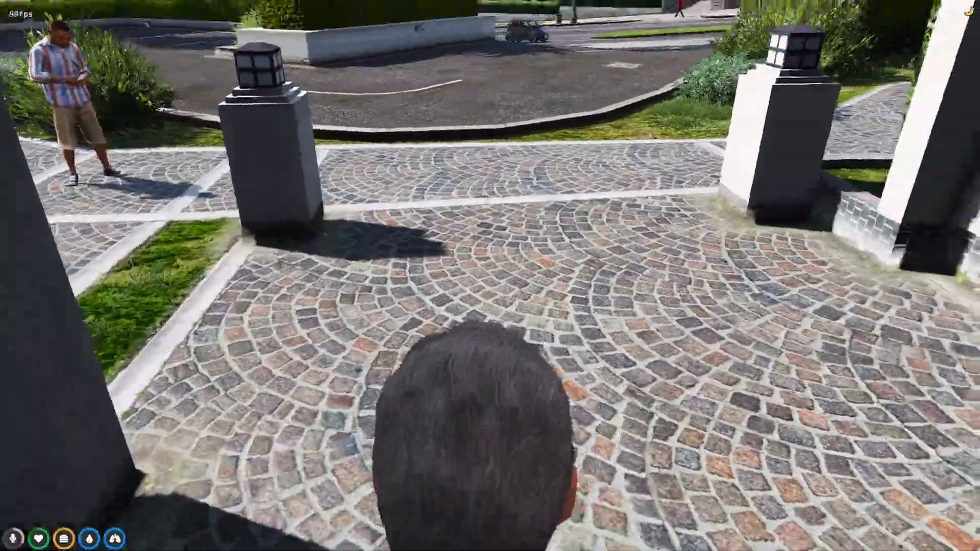
pyautogui.press('w')
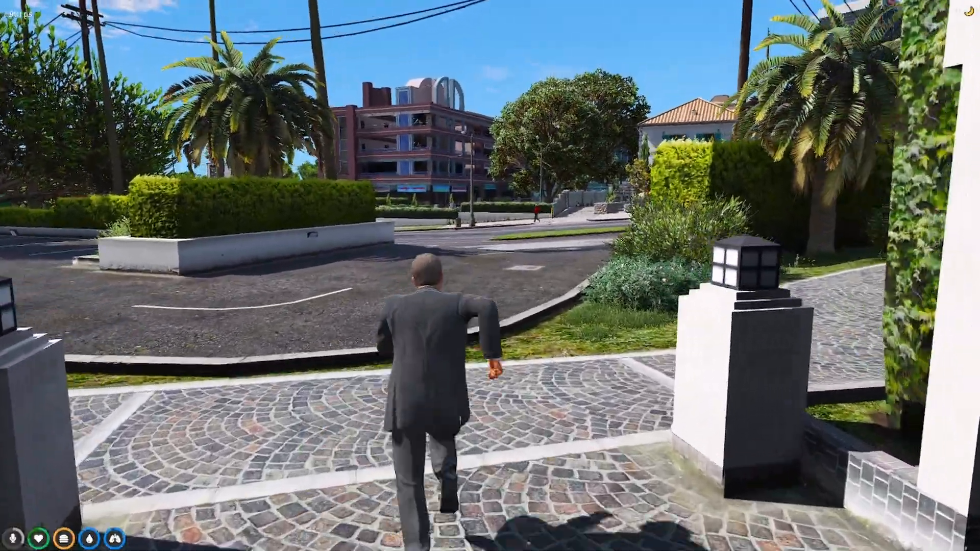
pyautogui.press('w')
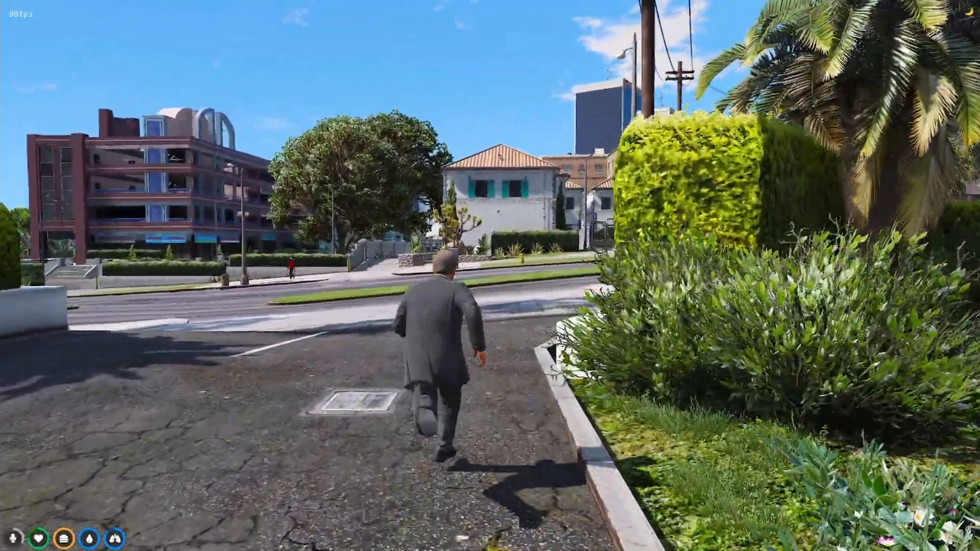
pyautogui.press('w')
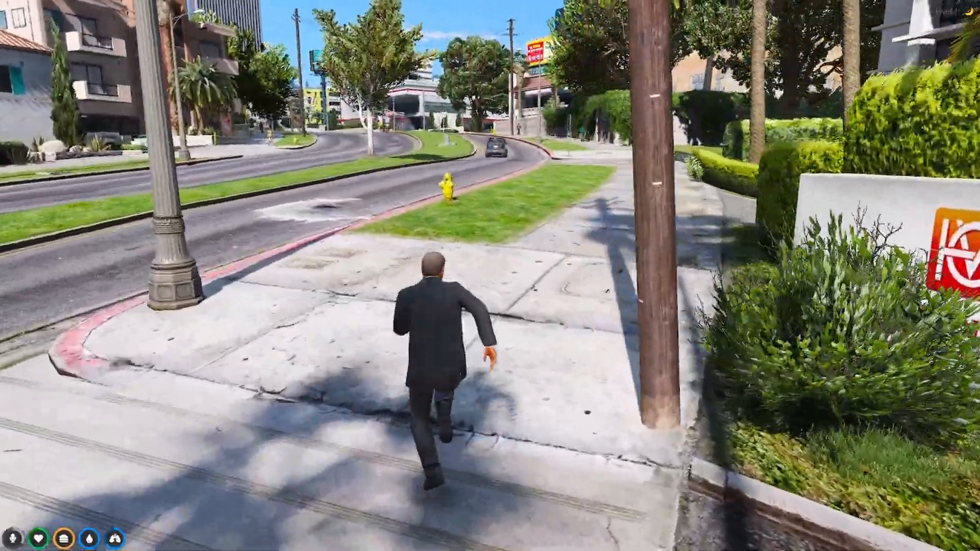
pyautogui.press('w')
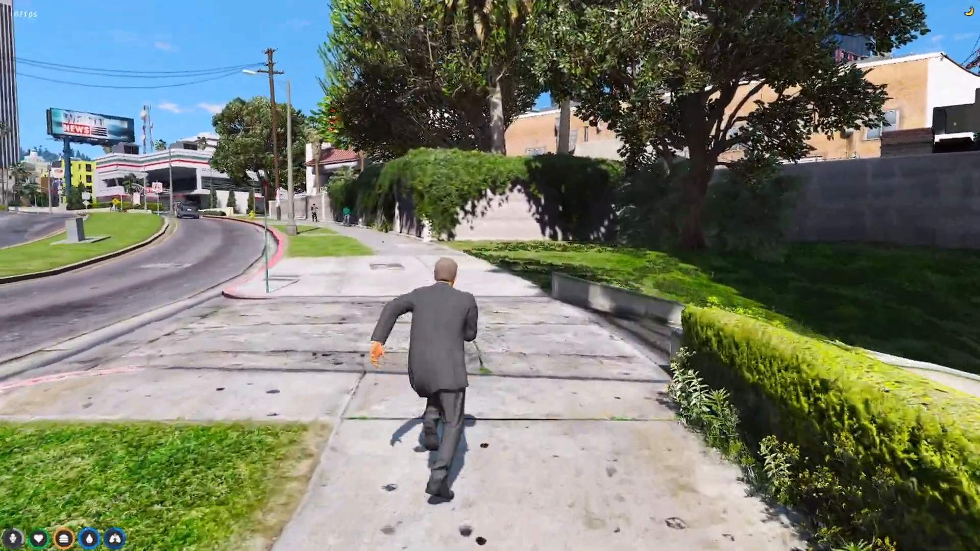
pyautogui.press('w')
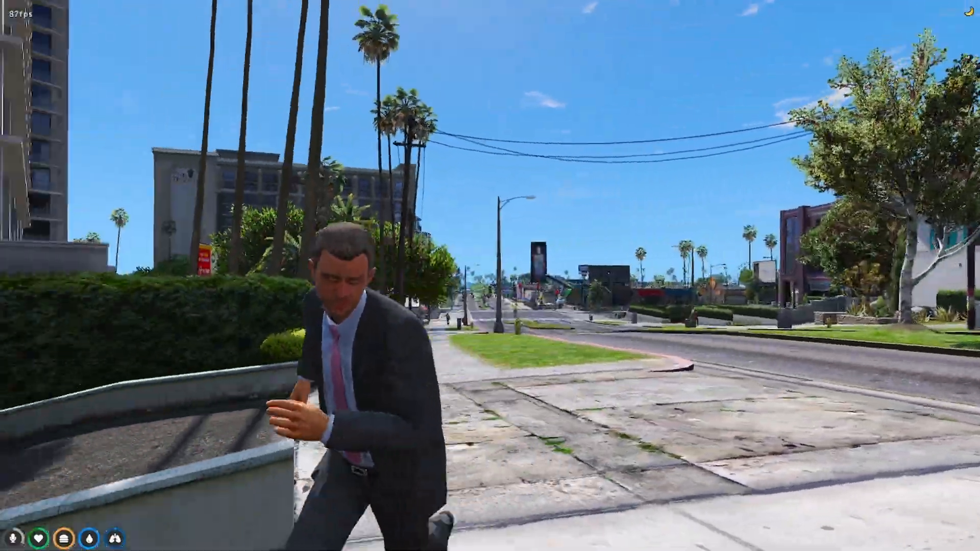
pyautogui.press('w')
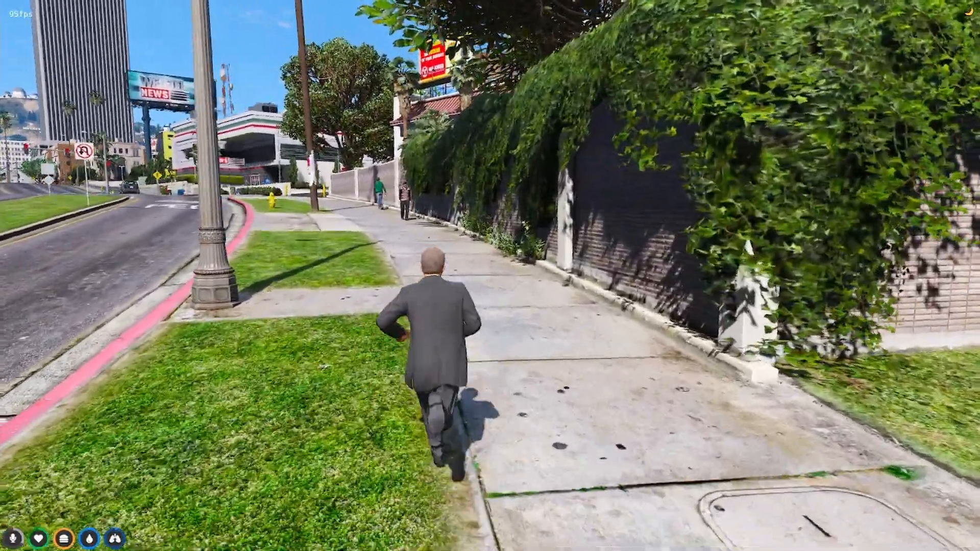
pyautogui.press('w')
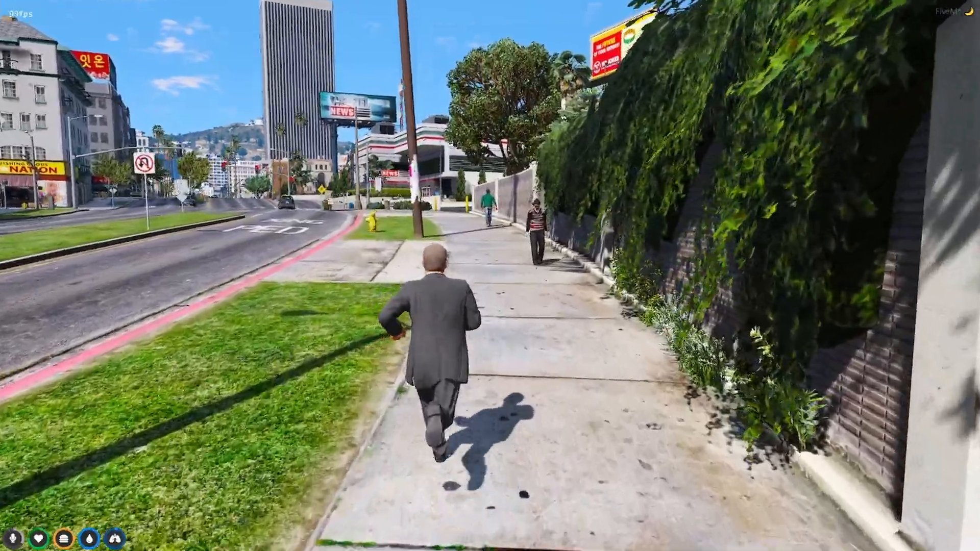
pyautogui.press('w')
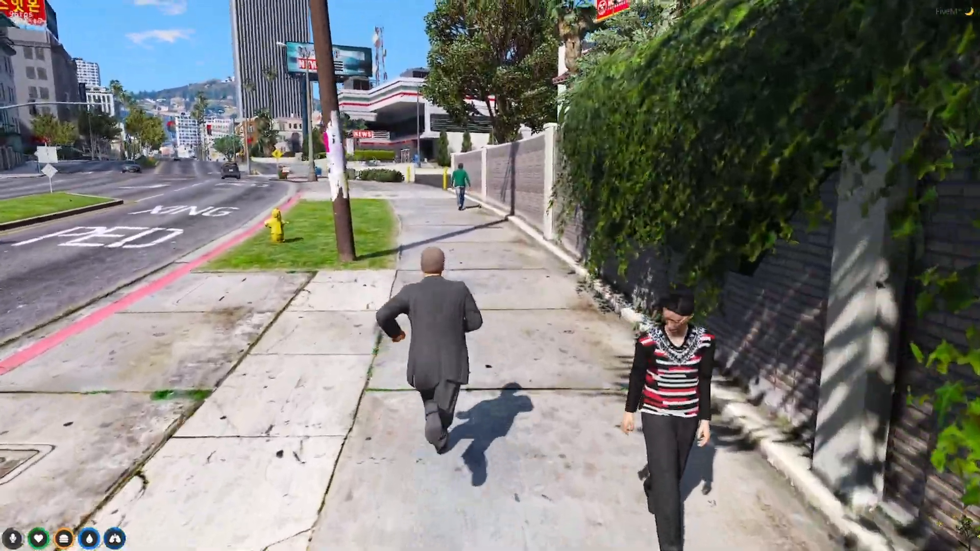
pyautogui.press('w')
pyautogui.press('w')
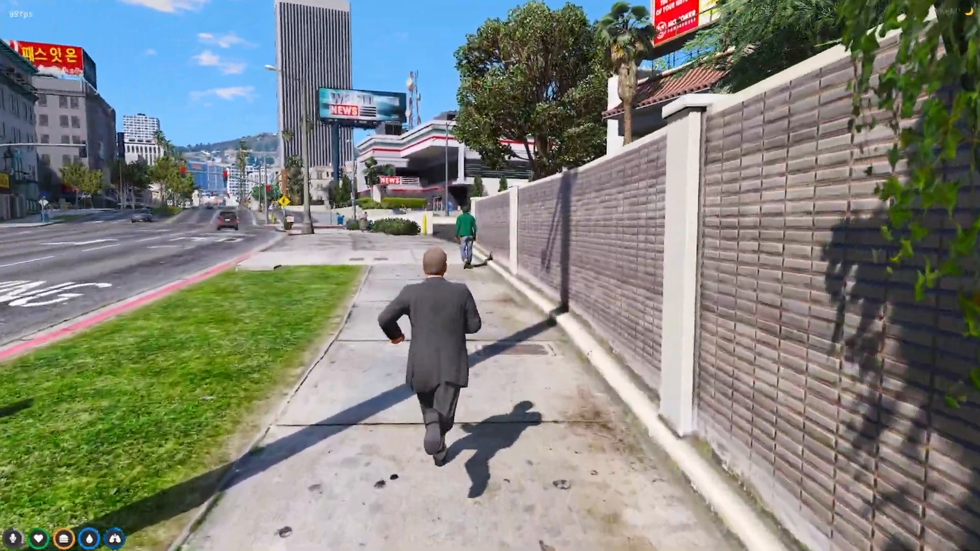
pyautogui.press('w')
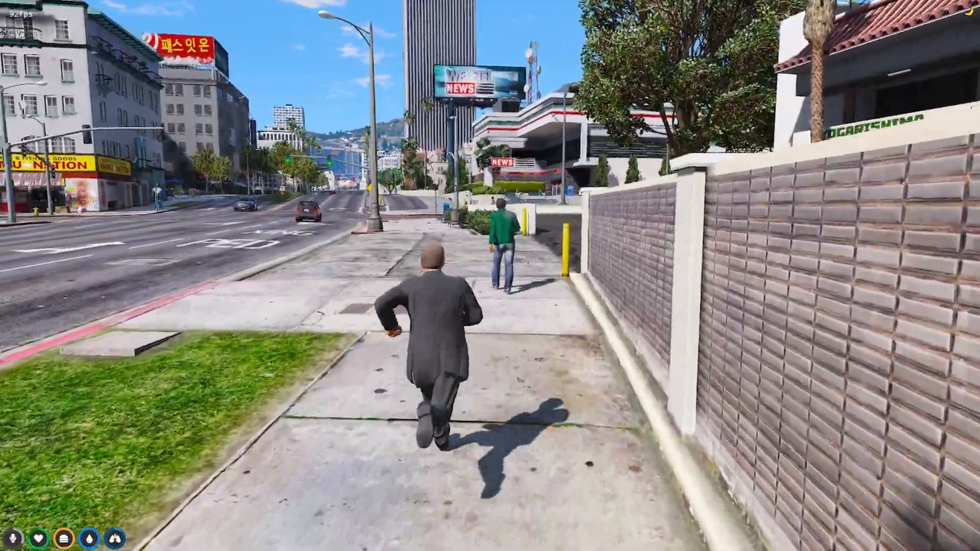
pyautogui.press('w')
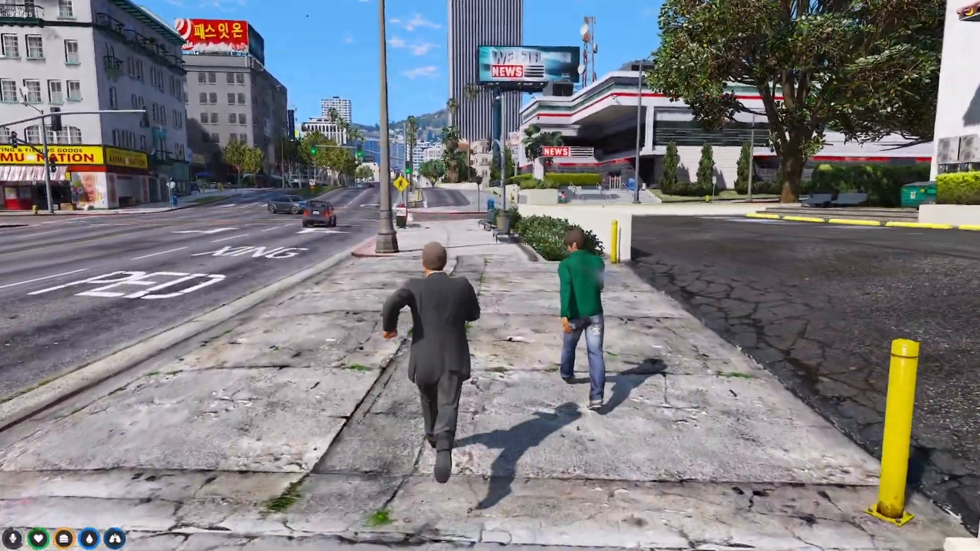
pyautogui.press('w')
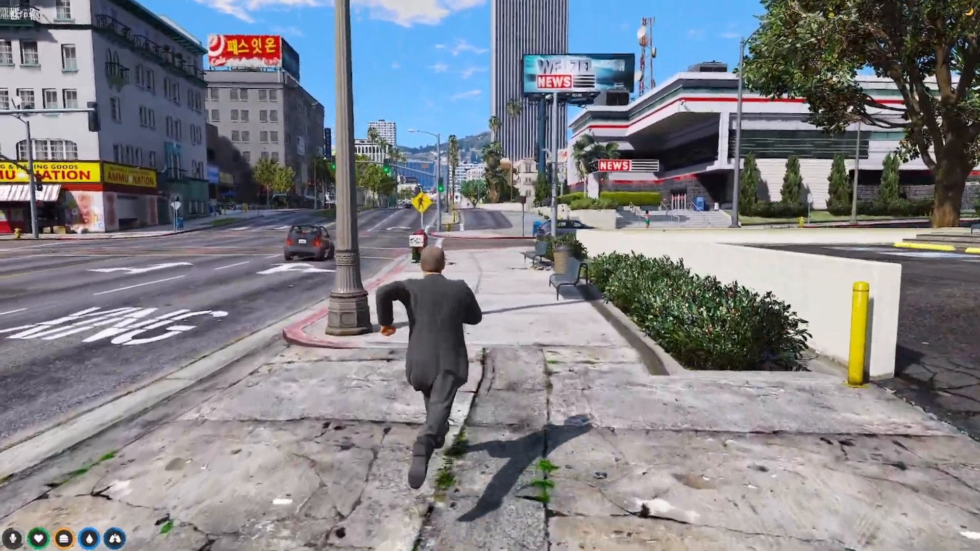
pyautogui.press('w')
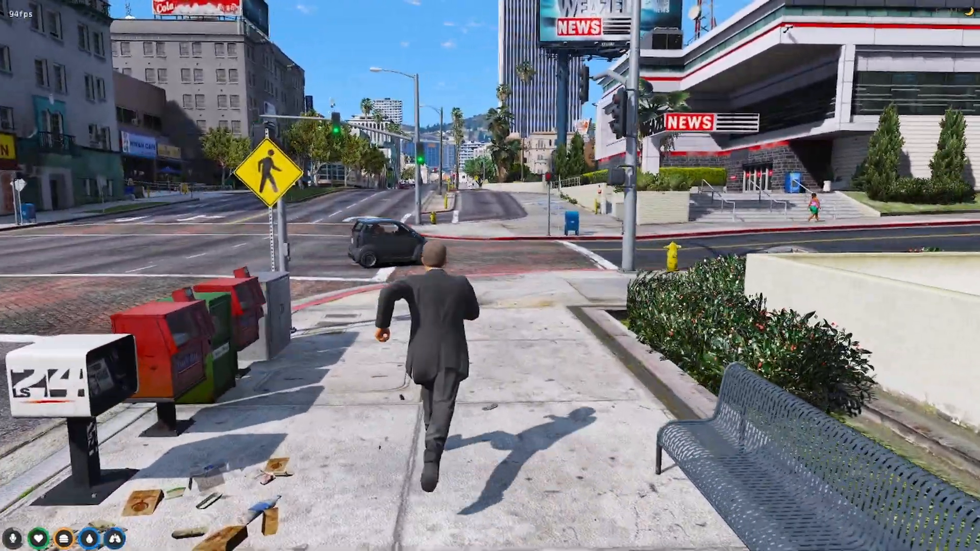
# Run along the street past the supermarket and traffic lights to the Korean Plaza car park.
pyautogui.press('w')
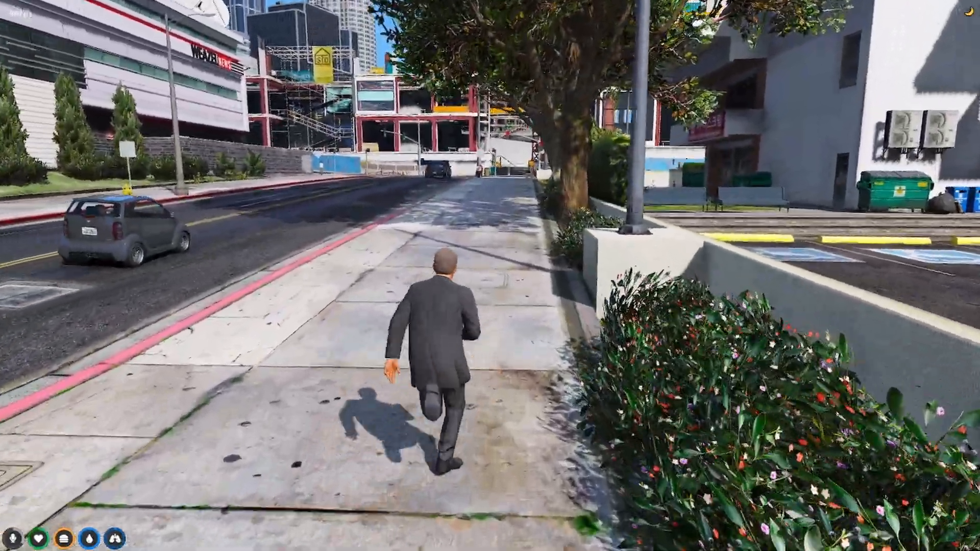
pyautogui.press('w')
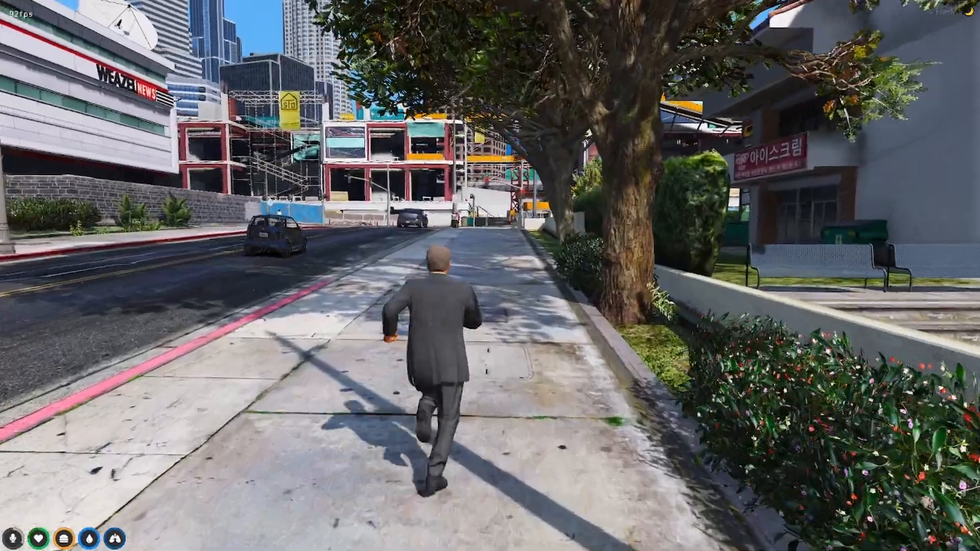
pyautogui.press('w')
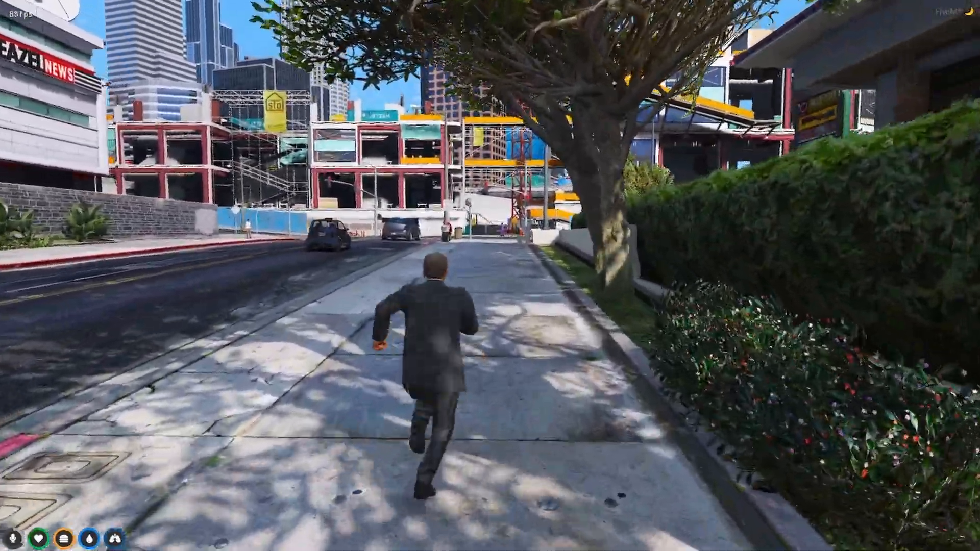
pyautogui.press('w')
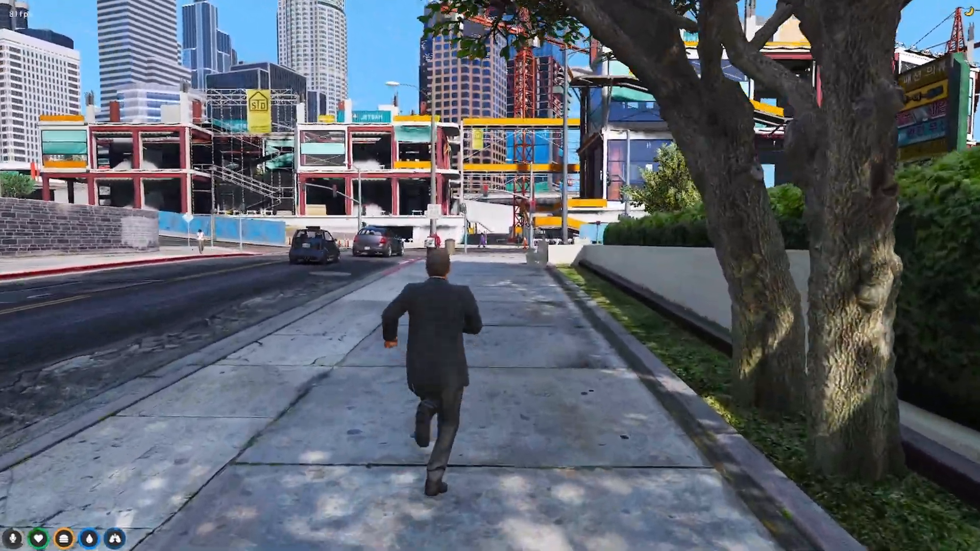
pyautogui.press('w')
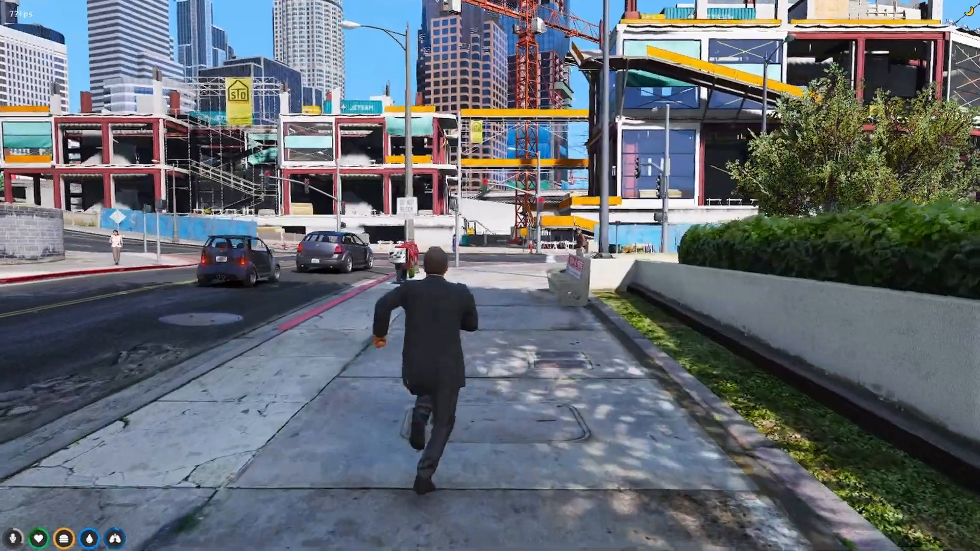
pyautogui.press('w')
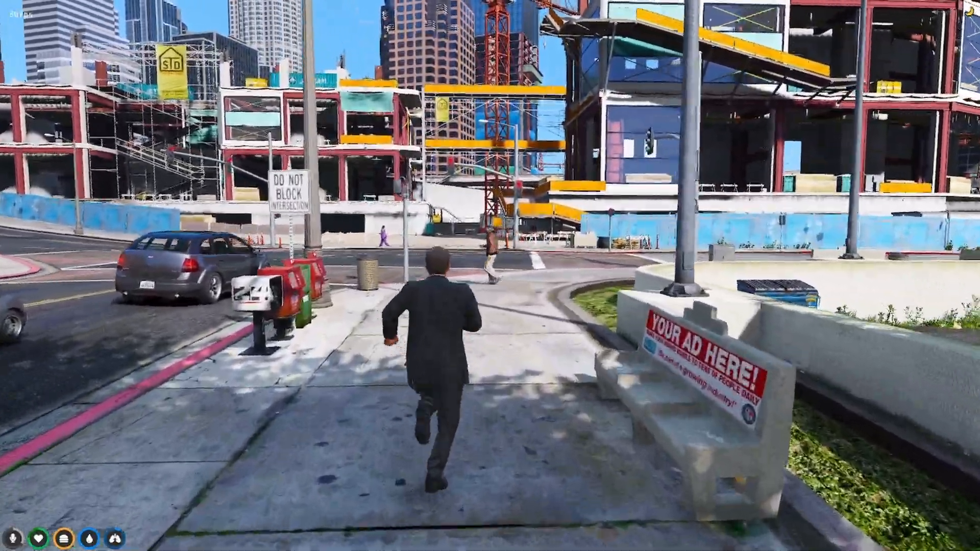
pyautogui.press('w')
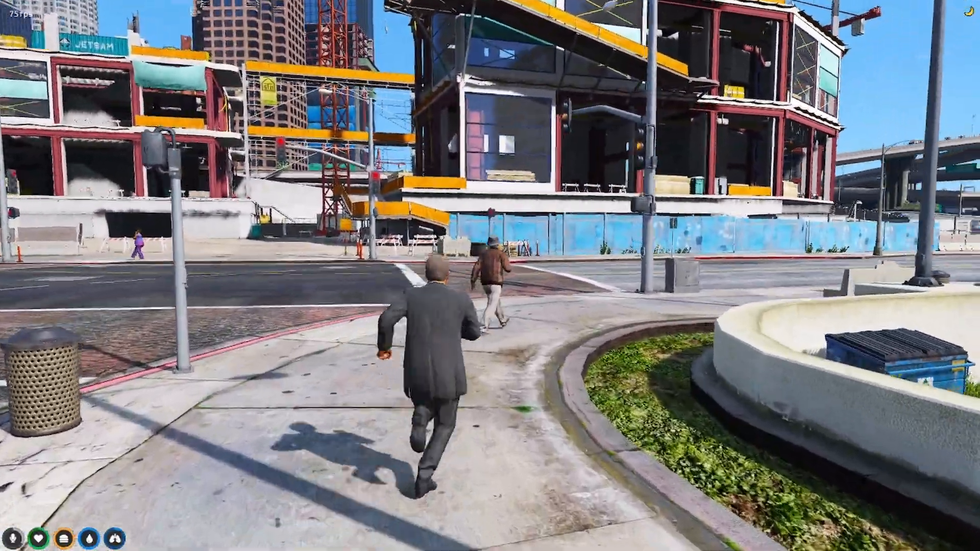
pyautogui.press('w')
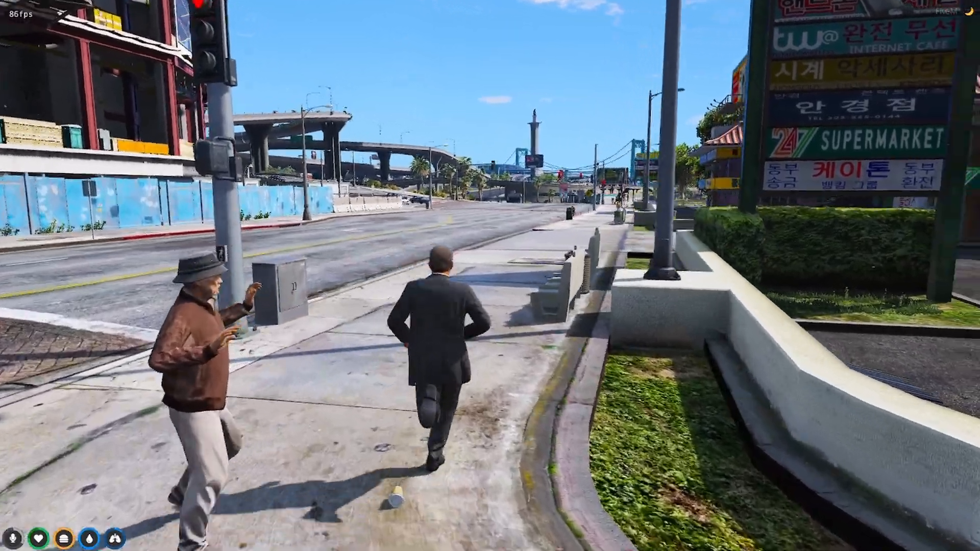
pyautogui.press('w')
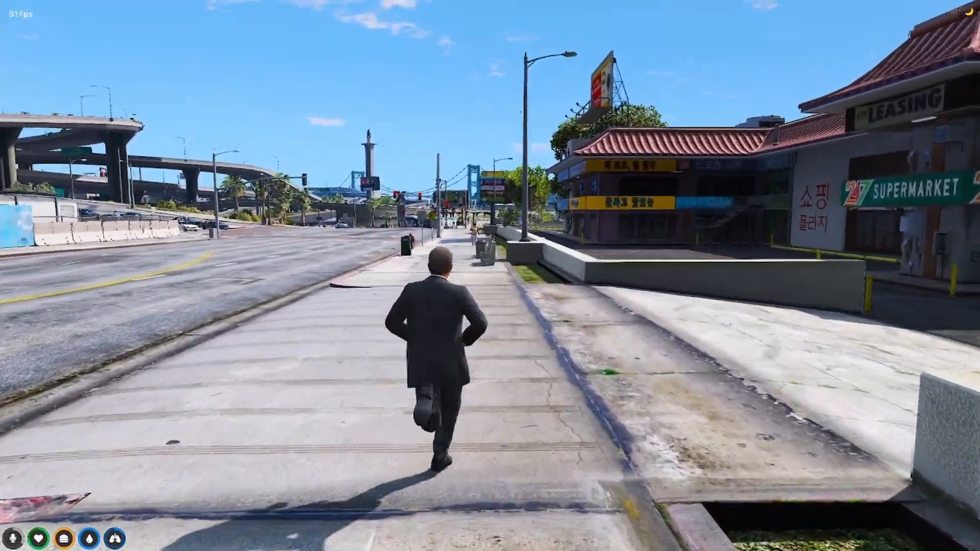
pyautogui.press('w')
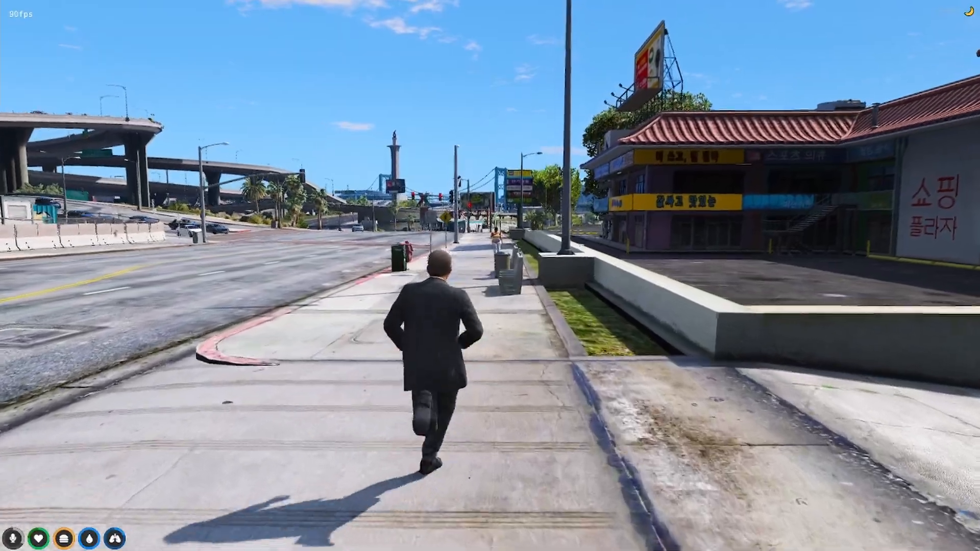
pyautogui.press('w')
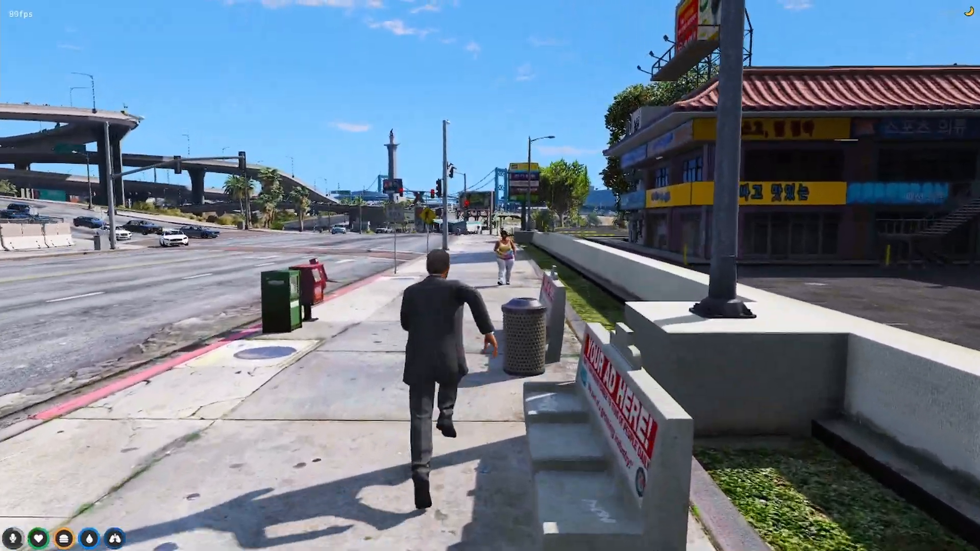
pyautogui.press('w')
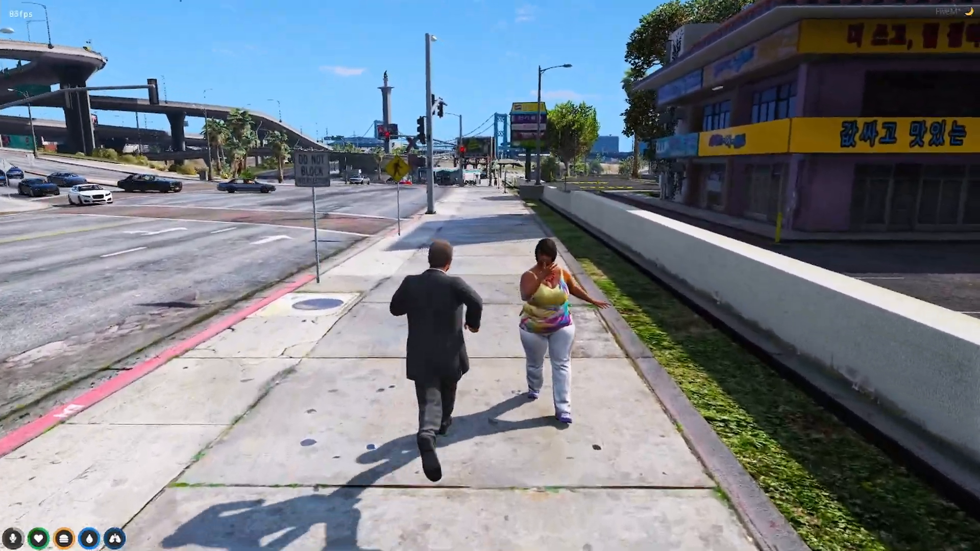
pyautogui.press('w')
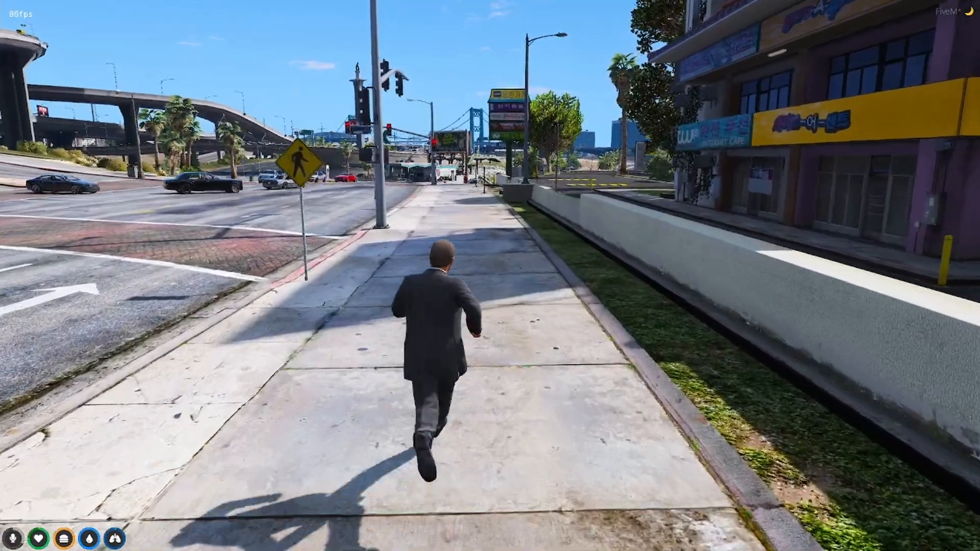
pyautogui.press('w')
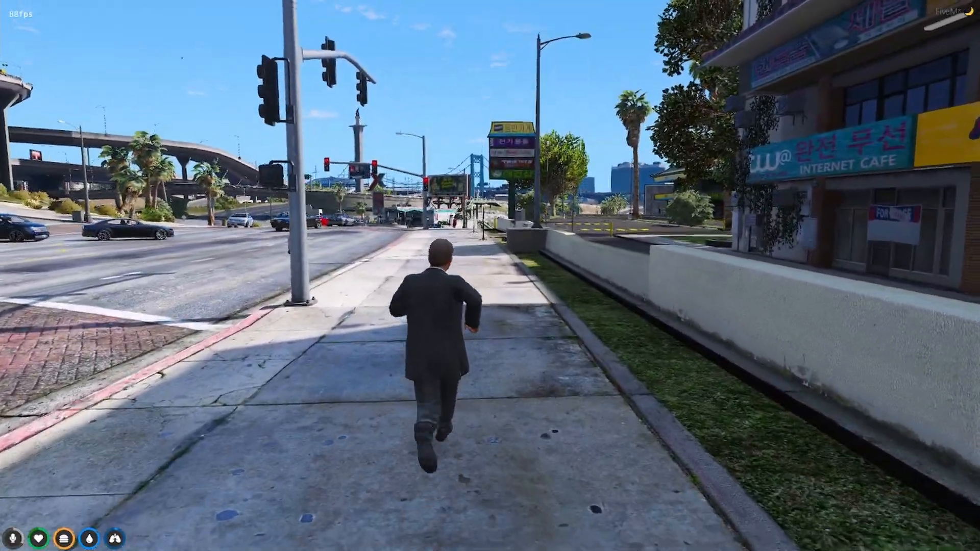
pyautogui.press('w')
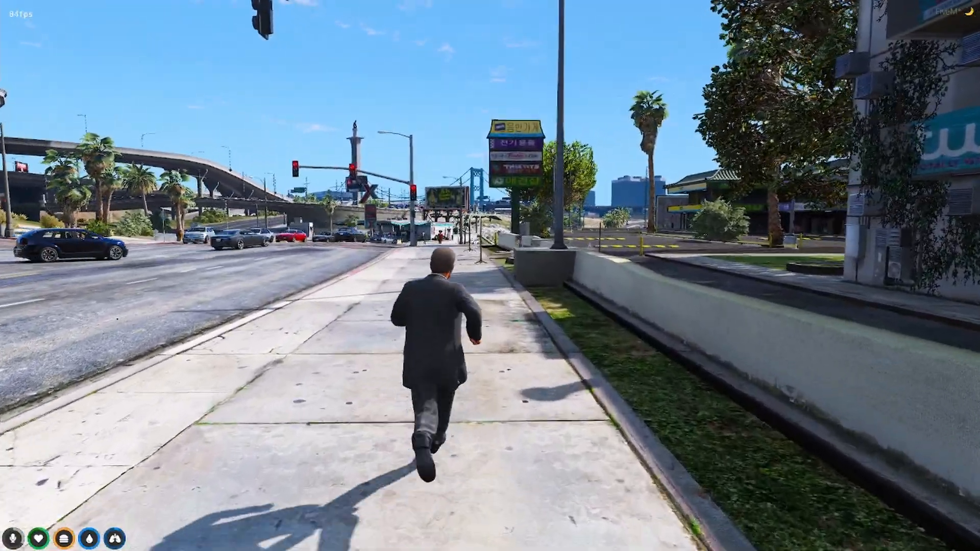
pyautogui.press('w')
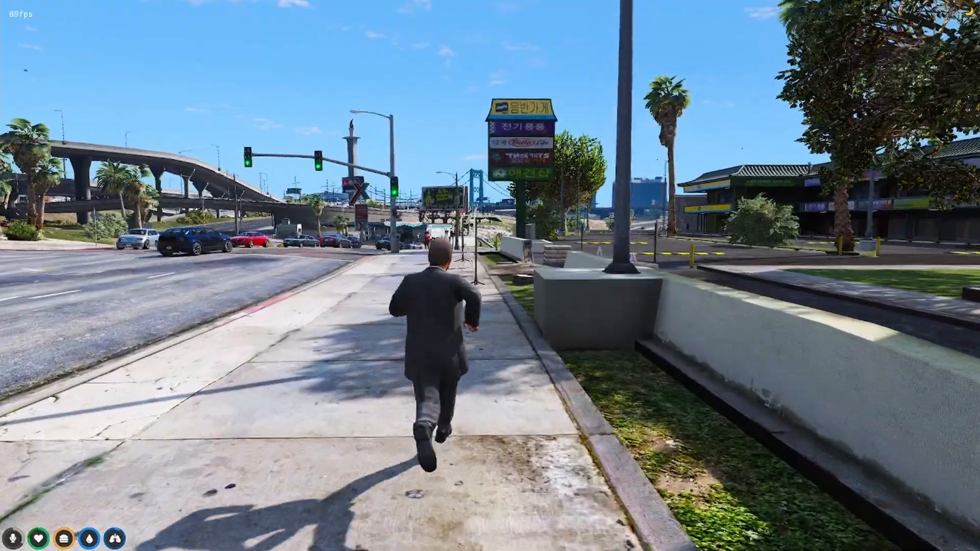
# Run past the Korean shop sign and the intersection into the shopping plaza parking lot.
pyautogui.press('w')
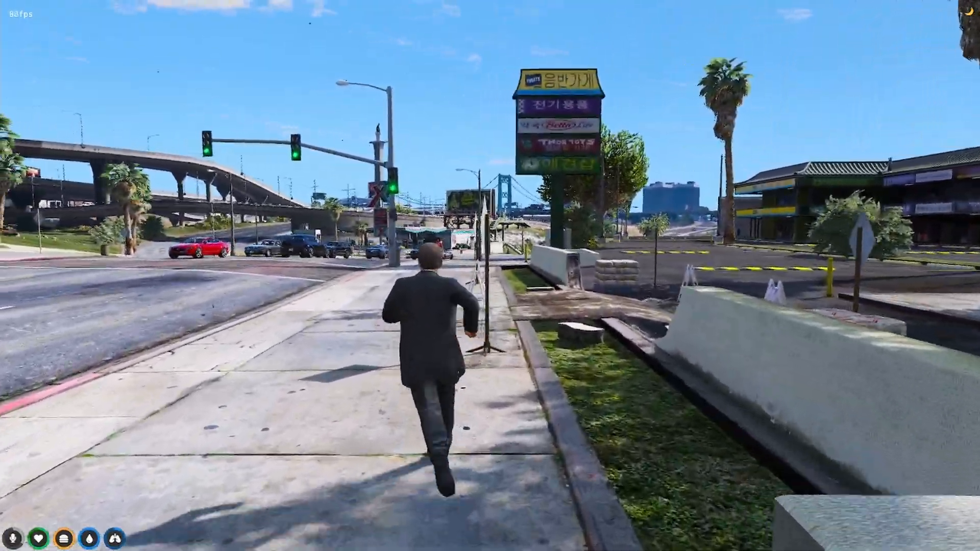
pyautogui.press('w')
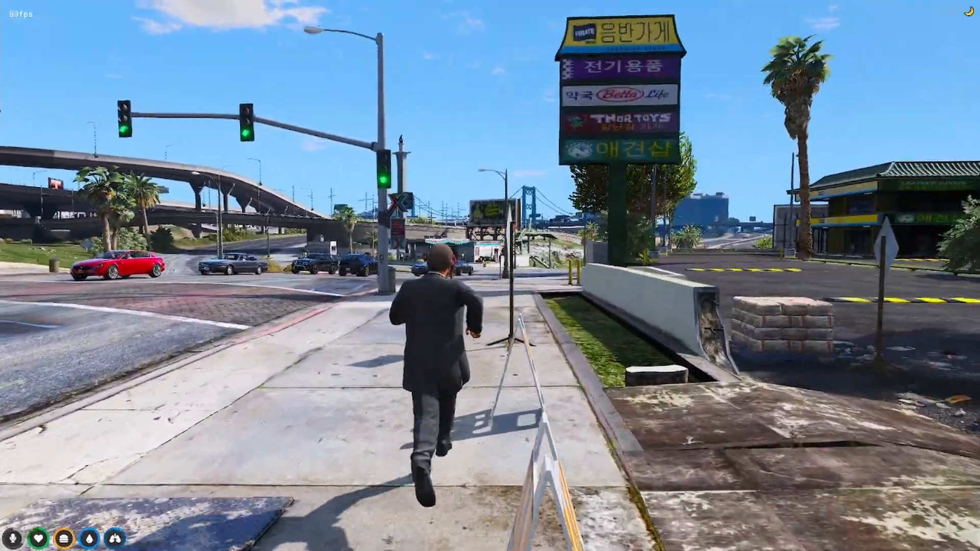
pyautogui.press('w')
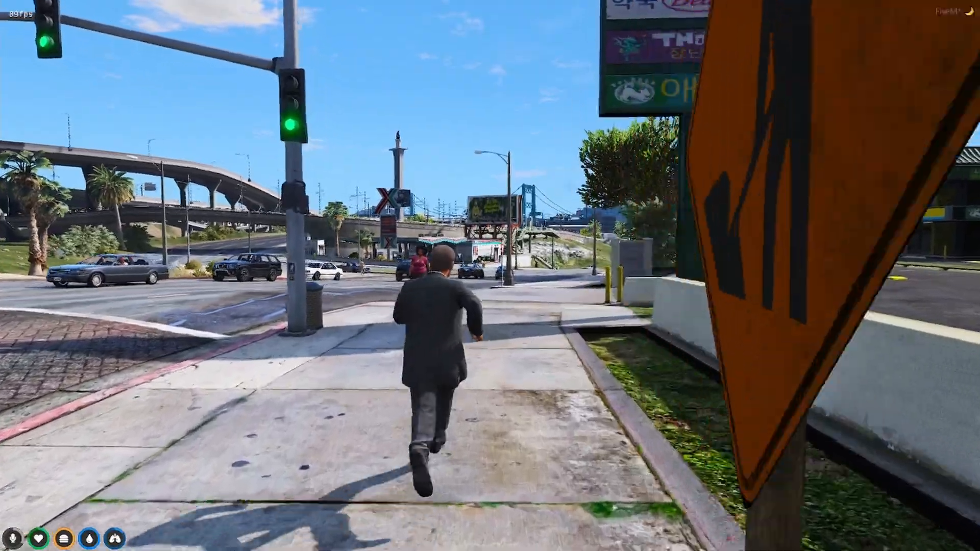
pyautogui.press('w')
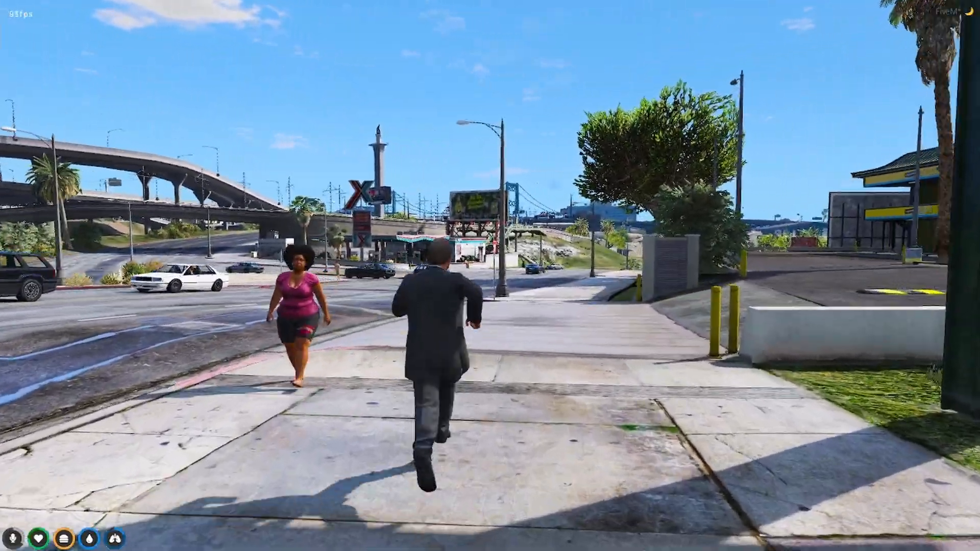
pyautogui.press('w')
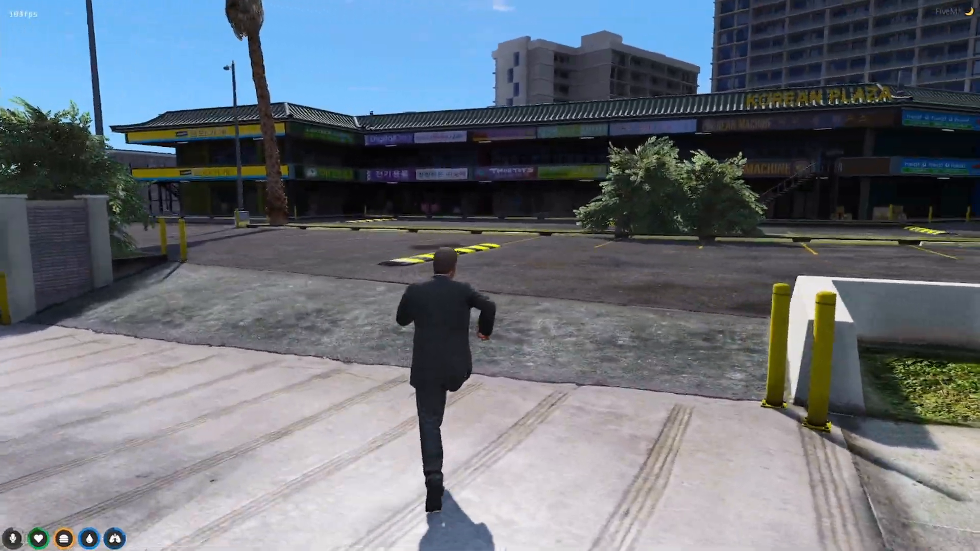
# Cross the lot past the yellow store to the low wall, then open the F8 developer console.
pyautogui.press('w')
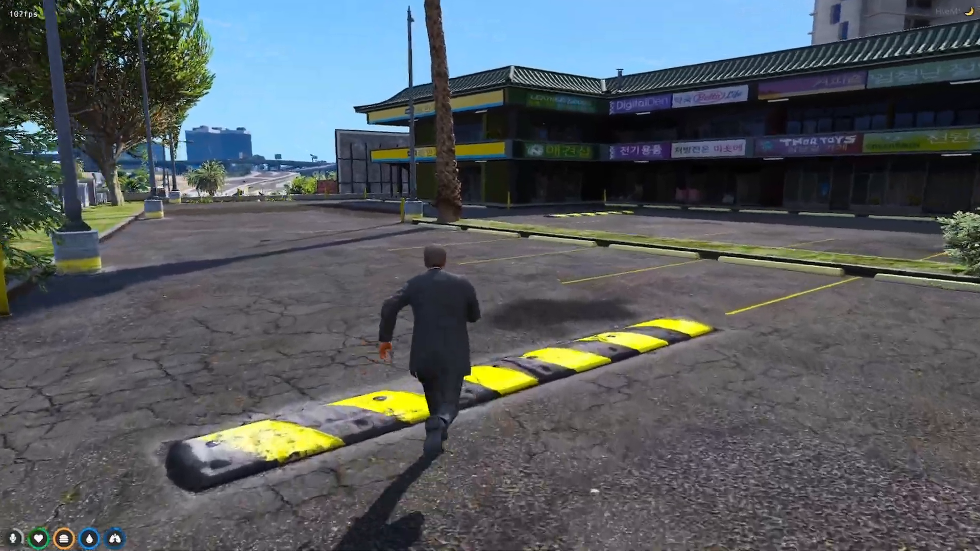
pyautogui.press('w')
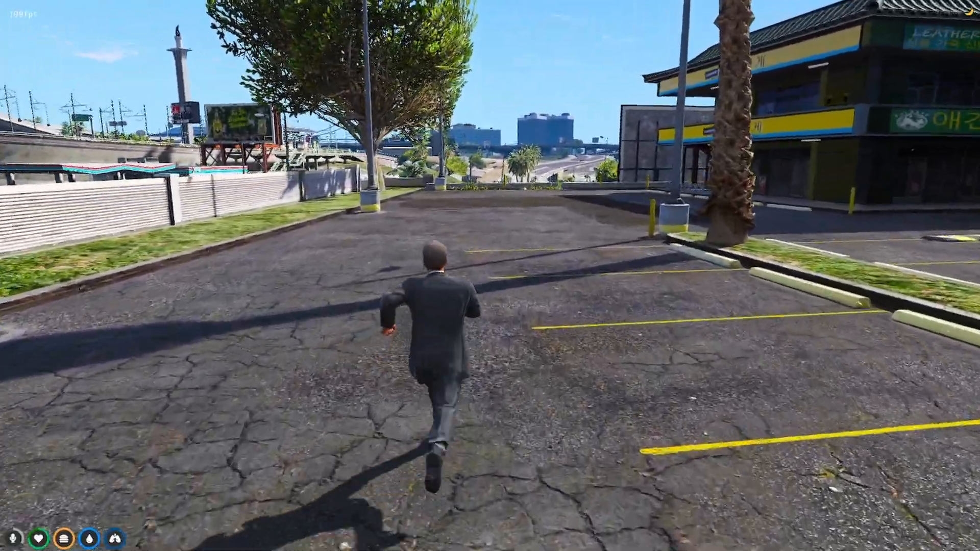
pyautogui.press('w')
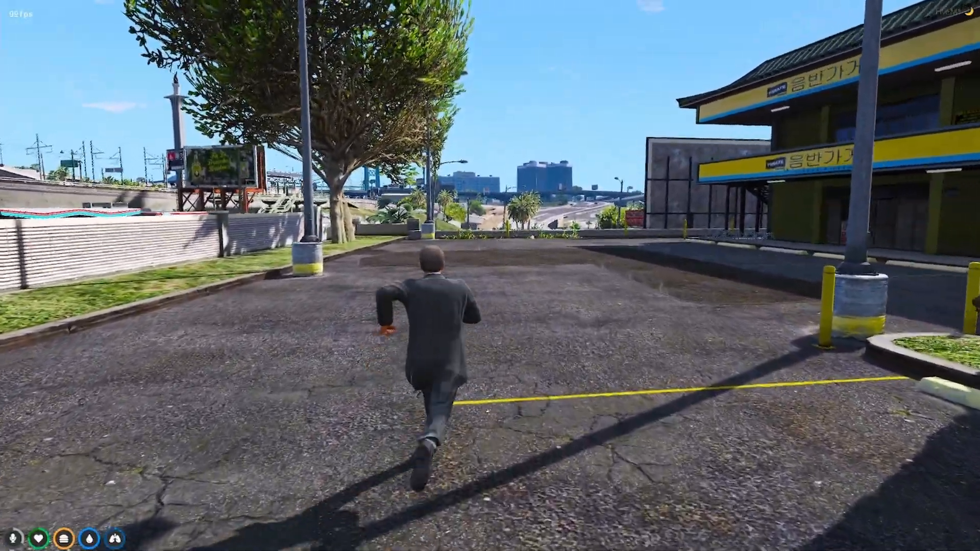
pyautogui.press('w')
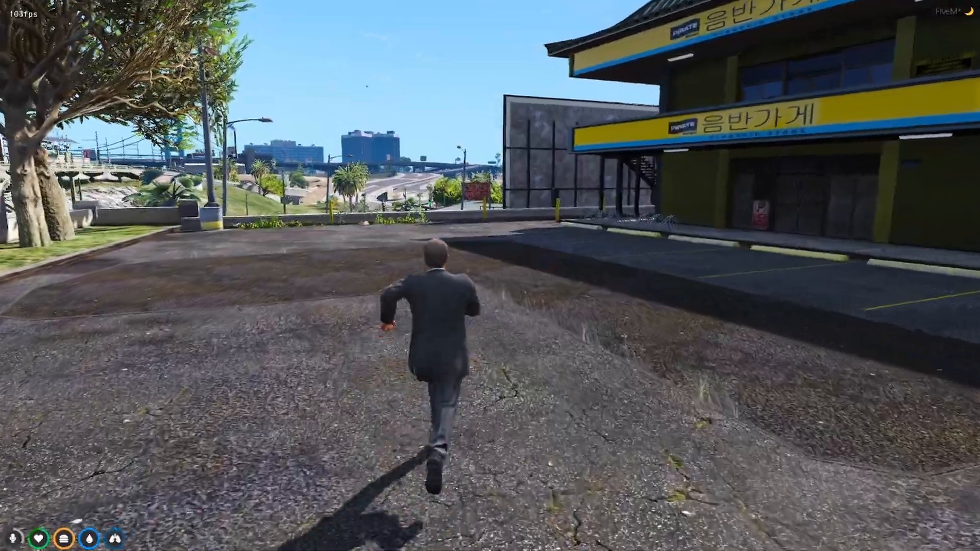
pyautogui.press('w')
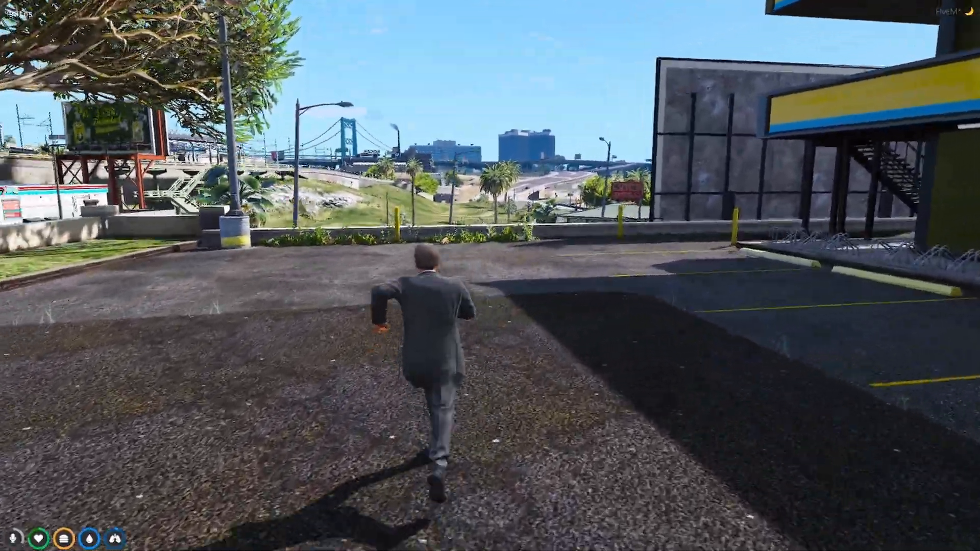
pyautogui.press('w')
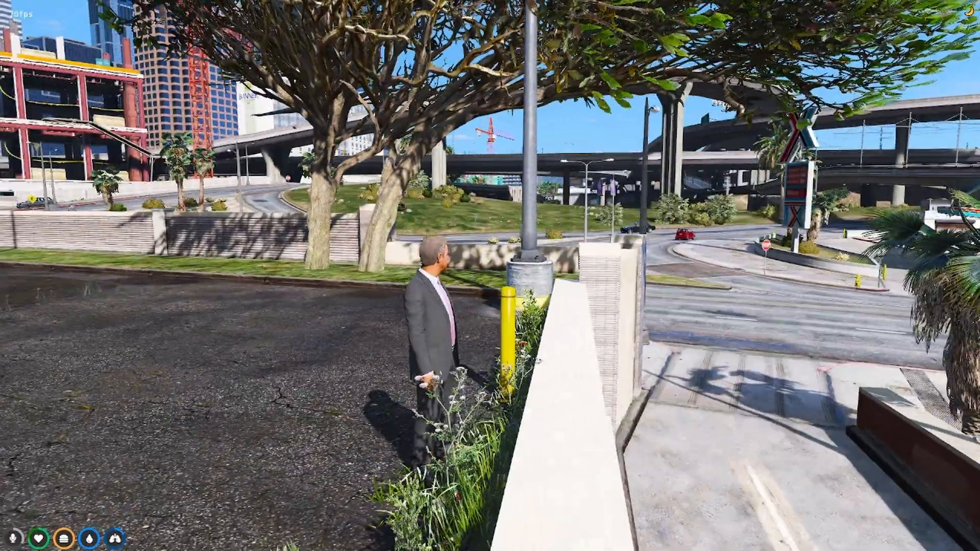
pyautogui.press('F8')
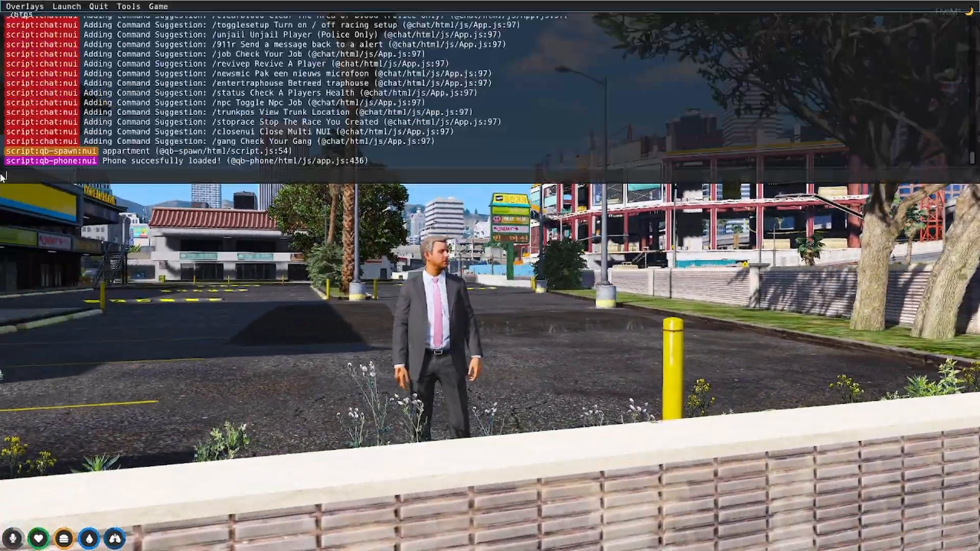